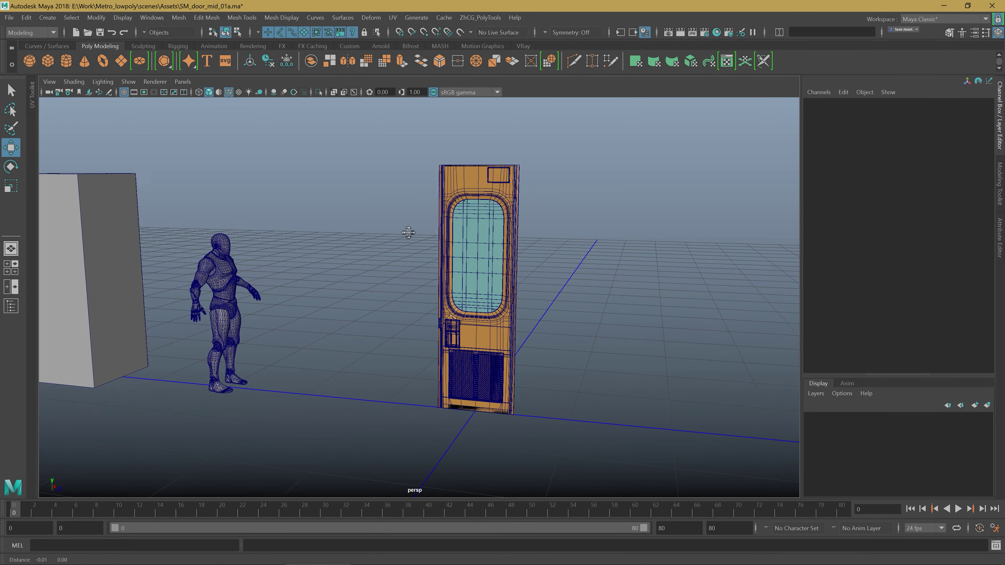
Orbit in on the door's grille in Maya and inspect it from several angles.
{"action": "mouse_move", "coordinate": [408, 233]}
{"action": "left_mouse_down", "text": "alt"}
{"action": "mouse_move", "coordinate": [431, 225]}
{"action": "mouse_move", "coordinate": [400, 224]}
{"action": "mouse_move", "coordinate": [383, 262]}
{"action": "mouse_move", "coordinate": [422, 276]}
{"action": "mouse_move", "coordinate": [393, 263]}
{"action": "mouse_move", "coordinate": [397, 240]}
{"action": "mouse_move", "coordinate": [422, 295]}
{"action": "left_mouse_up", "text": "alt"}
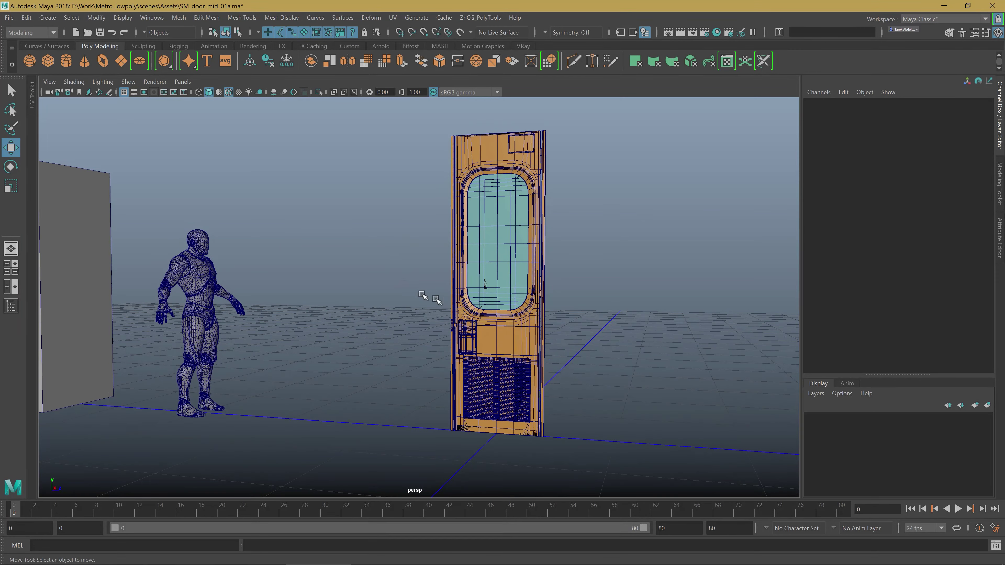
{"action": "mouse_move", "coordinate": [423, 295]}
{"action": "right_mouse_down", "text": "alt"}
{"action": "mouse_move", "coordinate": [516, 332]}
{"action": "mouse_move", "coordinate": [638, 350]}
{"action": "right_mouse_up", "text": "alt"}
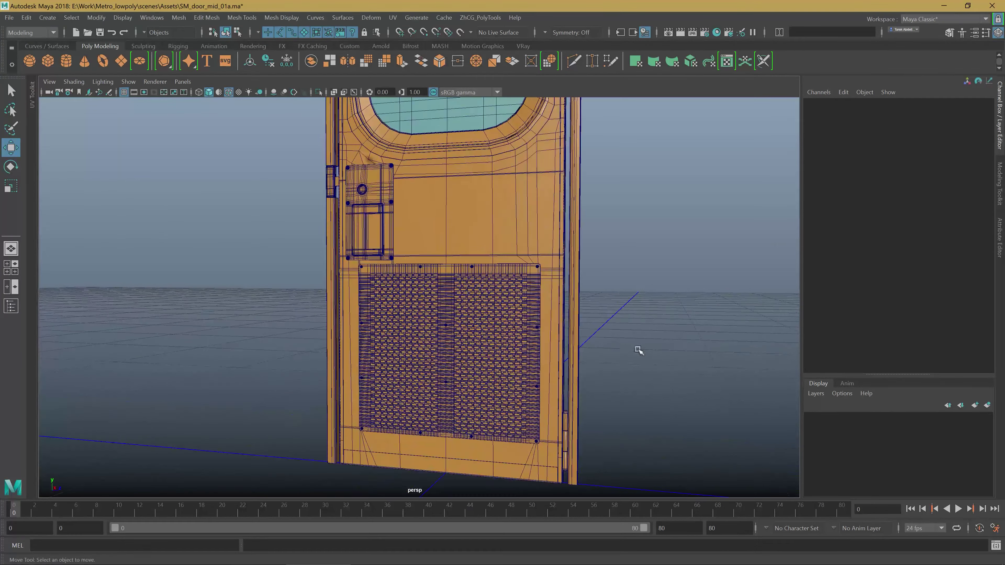
{"action": "mouse_move", "coordinate": [639, 350]}
{"action": "middle_mouse_down", "text": "alt"}
{"action": "mouse_move", "coordinate": [370, 295]}
{"action": "mouse_move", "coordinate": [695, 209]}
{"action": "mouse_move", "coordinate": [395, 330]}
{"action": "middle_mouse_up", "text": "alt"}
{"action": "mouse_move", "coordinate": [396, 329]}
{"action": "right_mouse_down", "text": "alt"}
{"action": "mouse_move", "coordinate": [515, 329]}
{"action": "mouse_move", "coordinate": [283, 330]}
{"action": "mouse_move", "coordinate": [458, 304]}
{"action": "mouse_move", "coordinate": [622, 314]}
{"action": "right_mouse_up", "text": "alt"}
{"action": "left_click_drag", "start_coordinate": [621, 314], "coordinate": [495, 293], "text": "alt"}
{"action": "mouse_move", "coordinate": [495, 293]}
{"action": "right_mouse_down", "text": "alt"}
{"action": "mouse_move", "coordinate": [513, 284]}
{"action": "mouse_move", "coordinate": [415, 483]}
{"action": "mouse_move", "coordinate": [583, 308]}
{"action": "mouse_move", "coordinate": [539, 308]}
{"action": "mouse_move", "coordinate": [517, 284]}
{"action": "mouse_move", "coordinate": [184, 364]}
{"action": "mouse_move", "coordinate": [498, 321]}
{"action": "mouse_move", "coordinate": [314, 330]}
{"action": "right_mouse_up", "text": "alt"}
Pull back to view the whole door and character, toggling the wireframe overlay off and on.
{"action": "middle_click_drag", "start_coordinate": [315, 331], "coordinate": [516, 370], "text": "alt"}
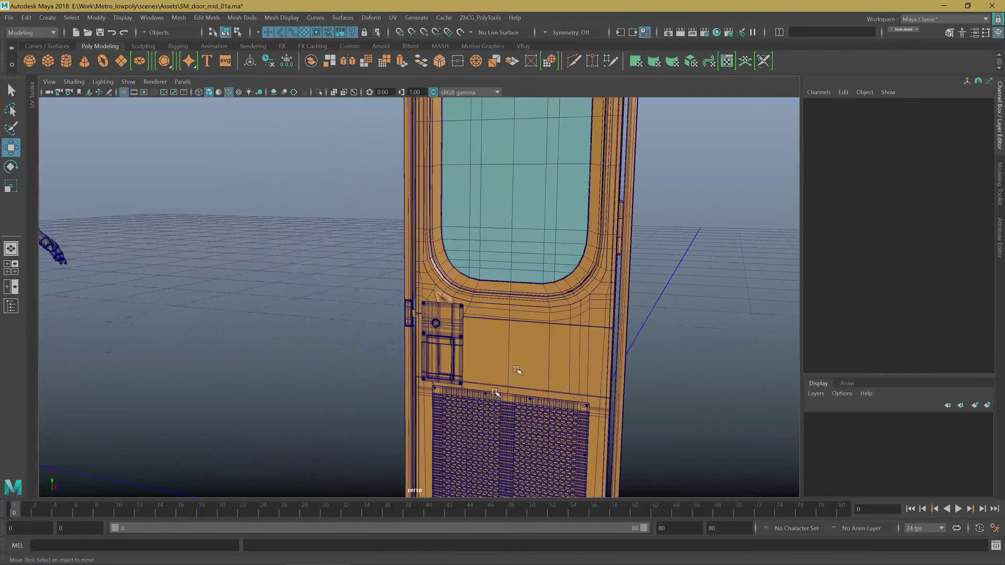
{"action": "right_click_drag", "start_coordinate": [517, 371], "coordinate": [415, 322], "text": "alt"}
{"action": "mouse_move", "coordinate": [415, 321]}
{"action": "left_mouse_down", "text": "alt"}
{"action": "mouse_move", "coordinate": [419, 297]}
{"action": "mouse_move", "coordinate": [404, 299]}
{"action": "mouse_move", "coordinate": [442, 307]}
{"action": "mouse_move", "coordinate": [392, 299]}
{"action": "left_mouse_up", "text": "alt"}
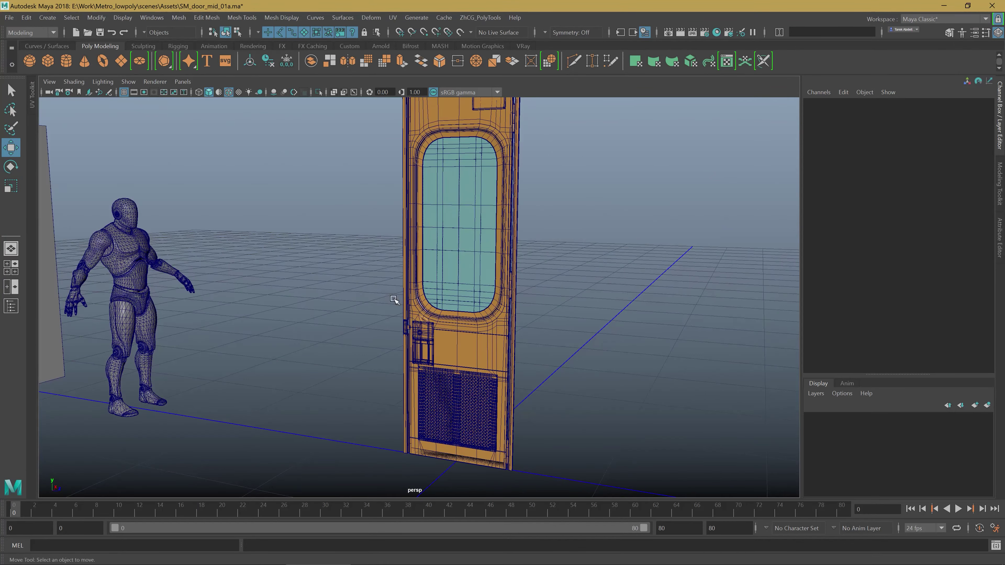
{"action": "mouse_move", "coordinate": [394, 300]}
{"action": "right_mouse_down", "text": "alt"}
{"action": "mouse_move", "coordinate": [449, 258]}
{"action": "mouse_move", "coordinate": [383, 250]}
{"action": "mouse_move", "coordinate": [483, 225]}
{"action": "mouse_move", "coordinate": [366, 251]}
{"action": "mouse_move", "coordinate": [435, 285]}
{"action": "mouse_move", "coordinate": [570, 310]}
{"action": "mouse_move", "coordinate": [218, 262]}
{"action": "mouse_move", "coordinate": [439, 266]}
{"action": "right_mouse_up", "text": "alt"}
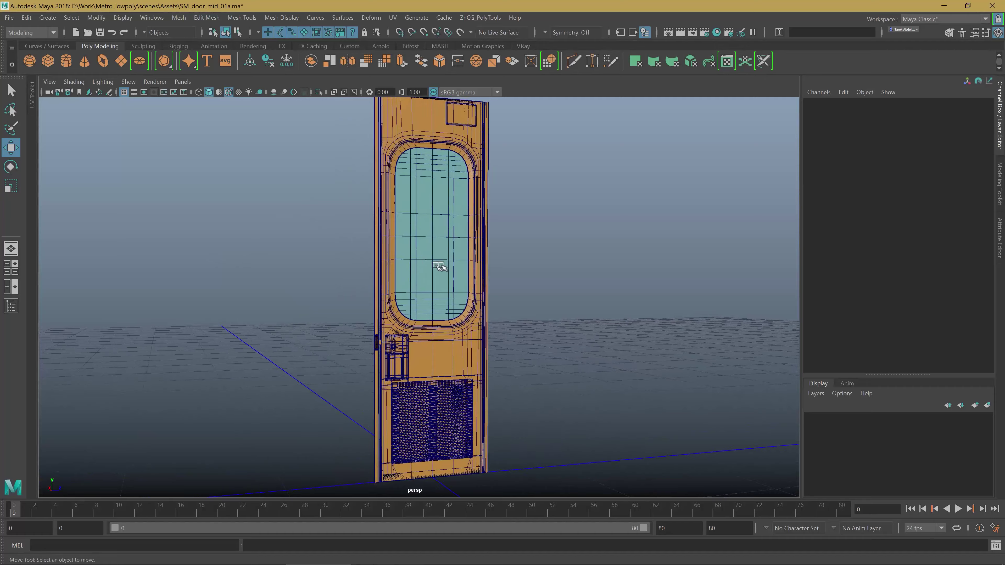
{"action": "mouse_move", "coordinate": [440, 266]}
{"action": "left_mouse_down", "text": "alt"}
{"action": "mouse_move", "coordinate": [422, 272]}
{"action": "mouse_move", "coordinate": [404, 233]}
{"action": "mouse_move", "coordinate": [424, 249]}
{"action": "mouse_move", "coordinate": [407, 263]}
{"action": "mouse_move", "coordinate": [446, 258]}
{"action": "left_mouse_up", "text": "alt"}
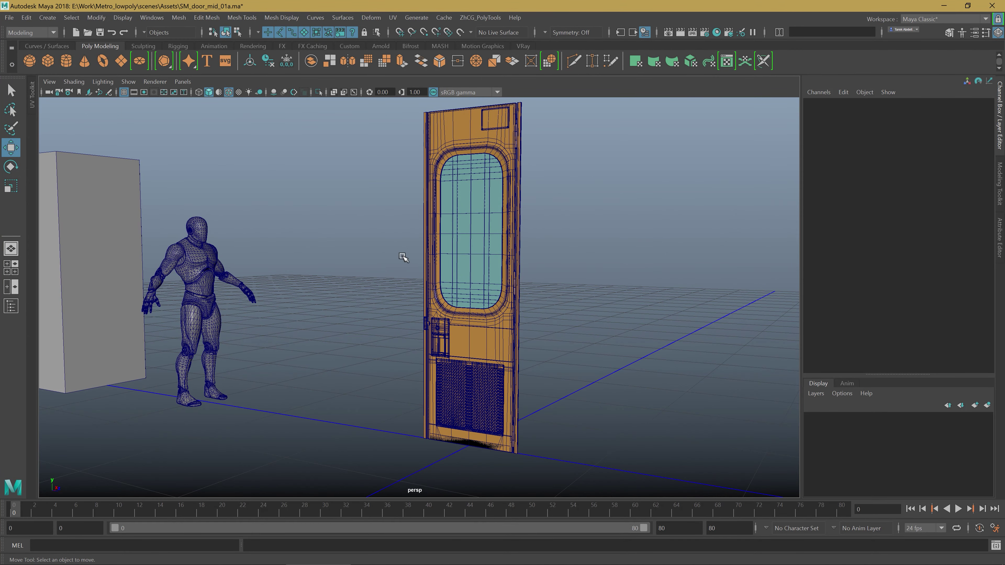
{"action": "left_click", "coordinate": [230, 93]}
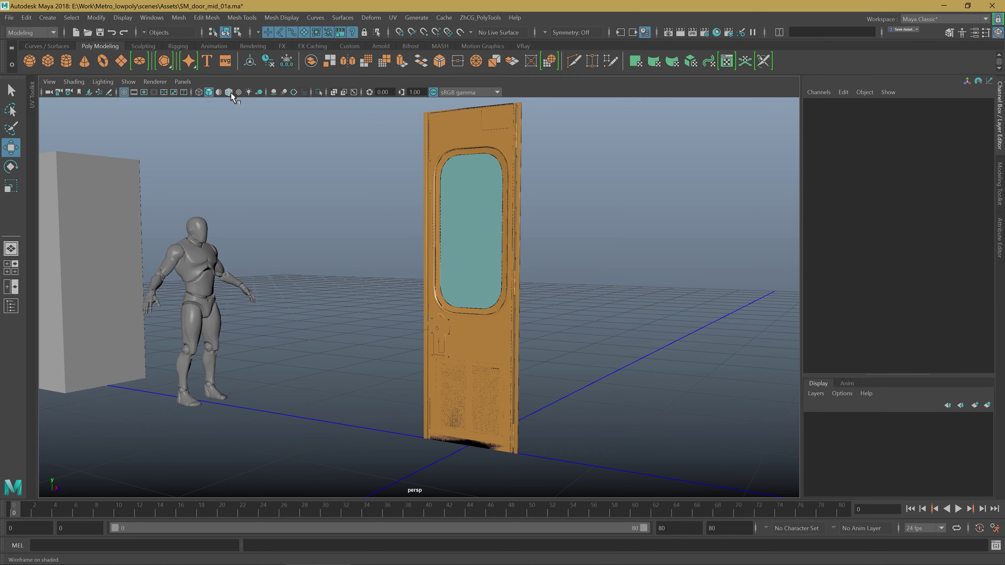
{"action": "right_click_drag", "start_coordinate": [319, 188], "coordinate": [373, 215], "text": "alt"}
{"action": "left_click", "coordinate": [228, 92]}
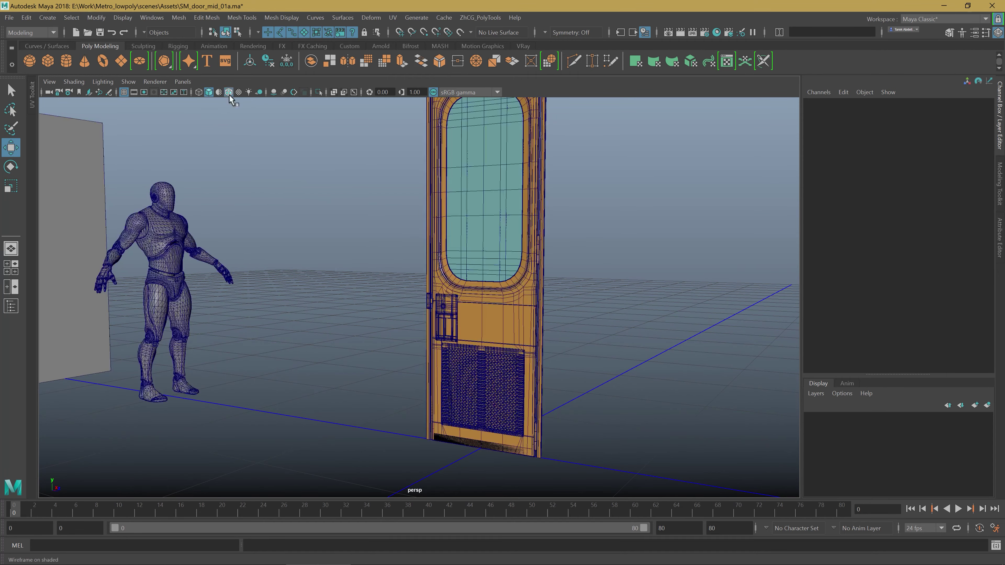
{"action": "mouse_move", "coordinate": [255, 212]}
{"action": "left_mouse_down", "text": "alt"}
{"action": "mouse_move", "coordinate": [433, 251]}
{"action": "mouse_move", "coordinate": [340, 253]}
{"action": "mouse_move", "coordinate": [465, 241]}
{"action": "mouse_move", "coordinate": [460, 272]}
{"action": "left_mouse_up", "text": "alt"}
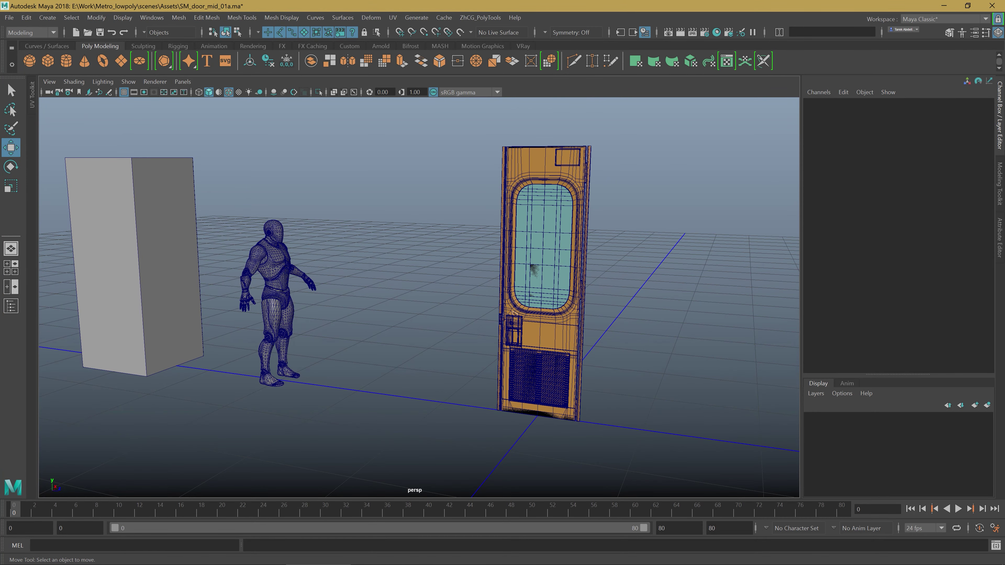
Switch to Reference_Sheet_lowres.jpg in Photo Viewer and zoom into the yellow-door car-interior photo.
{"action": "key", "text": "alt+Tab"}
{"action": "scroll", "coordinate": [720, 369], "scroll_direction": "down", "scroll_amount": 2}
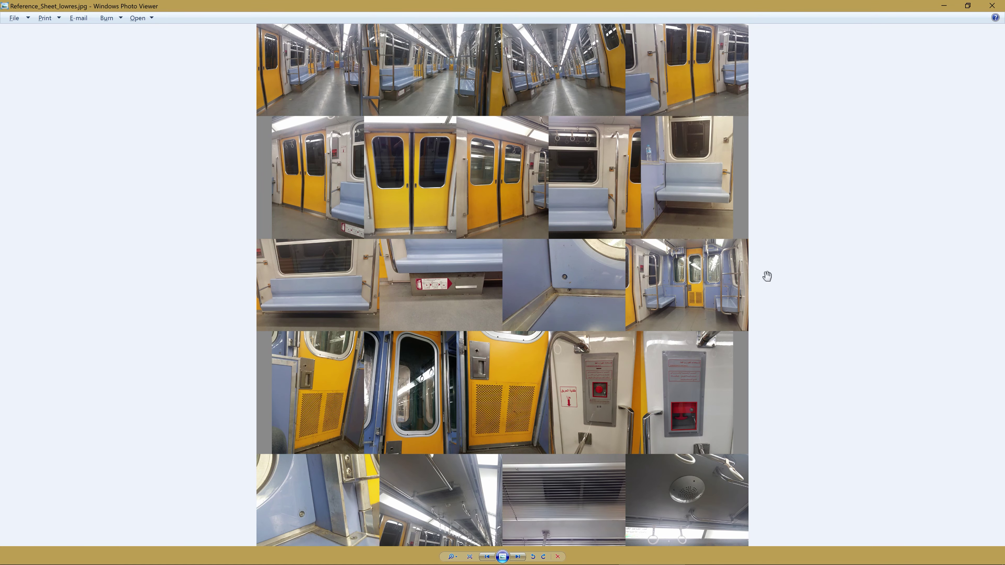
{"action": "scroll", "coordinate": [673, 278], "scroll_direction": "up", "scroll_amount": 1}
{"action": "scroll", "coordinate": [617, 277], "scroll_direction": "up", "scroll_amount": 1}
{"action": "scroll", "coordinate": [609, 270], "scroll_direction": "up", "scroll_amount": 1}
{"action": "scroll", "coordinate": [606, 262], "scroll_direction": "up", "scroll_amount": 1}
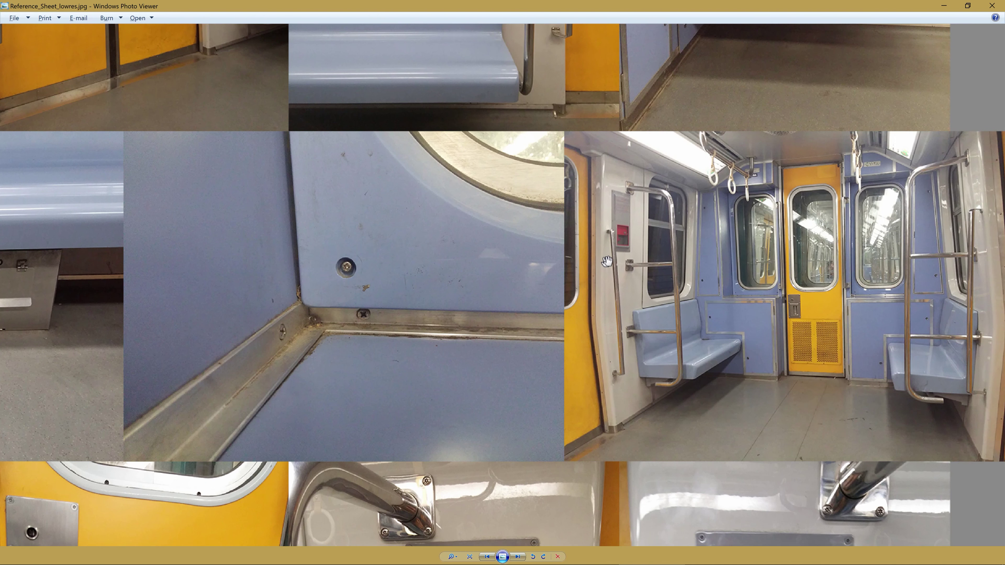
{"action": "scroll", "coordinate": [607, 262], "scroll_direction": "up", "scroll_amount": 1}
{"action": "scroll", "coordinate": [673, 238], "scroll_direction": "up", "scroll_amount": 1}
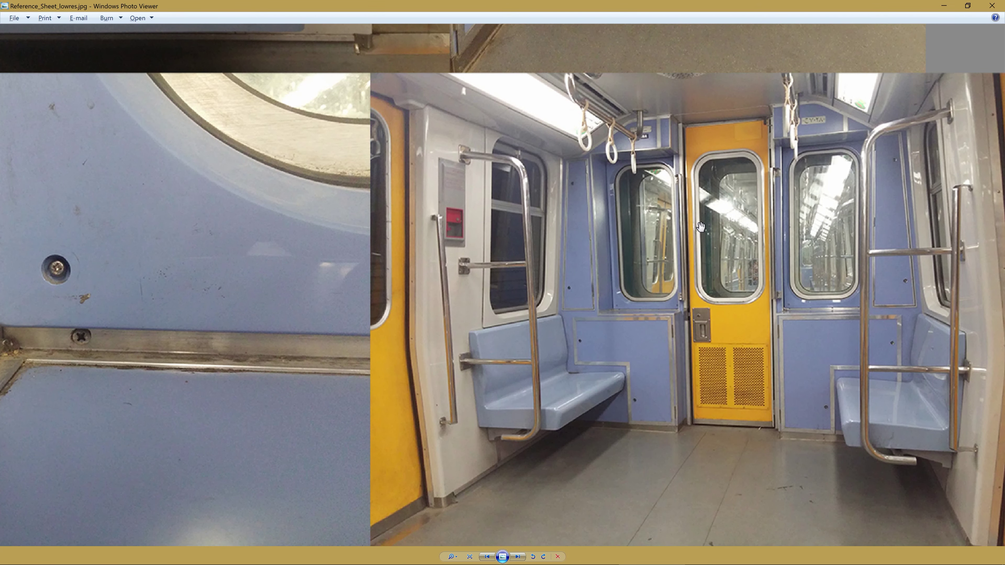
{"action": "scroll", "coordinate": [700, 226], "scroll_direction": "down", "scroll_amount": 1}
{"action": "scroll", "coordinate": [860, 237], "scroll_direction": "up", "scroll_amount": 1}
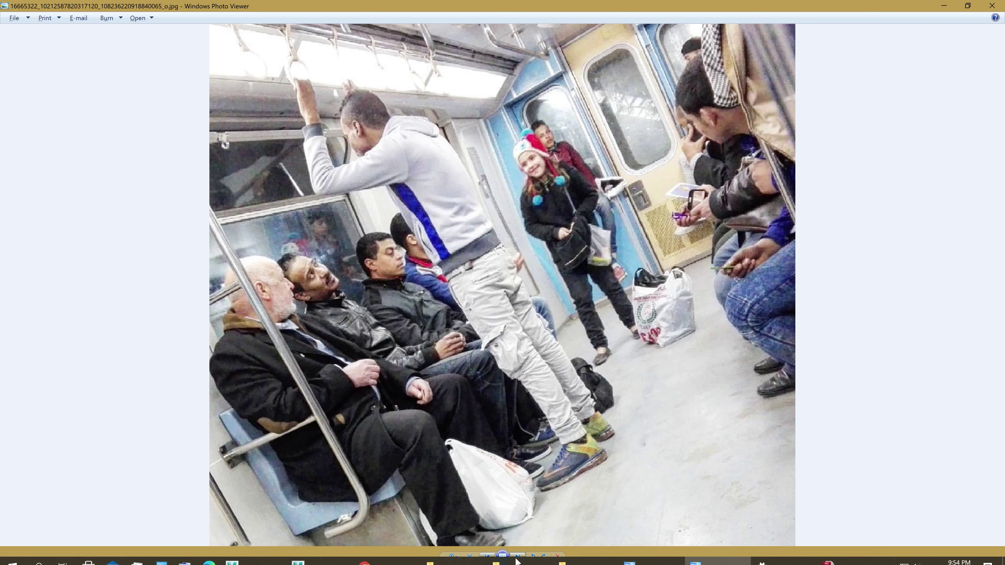
Skip ahead two photos to another subway interior and zoom in on it.
{"action": "key", "text": "Right"}
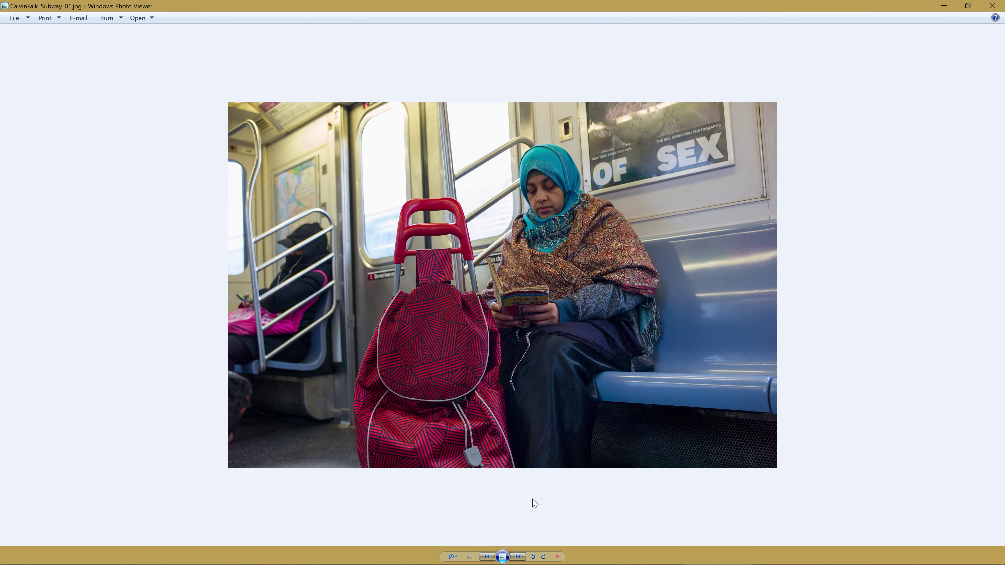
{"action": "key", "text": "Right"}
{"action": "key", "text": "Right"}
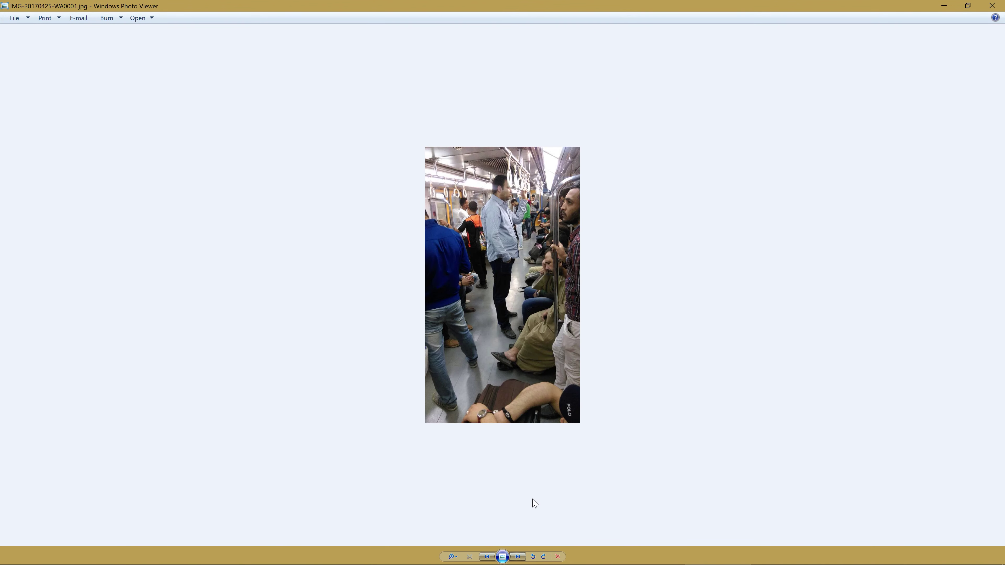
{"action": "scroll", "coordinate": [535, 247], "scroll_direction": "up", "scroll_amount": 2}
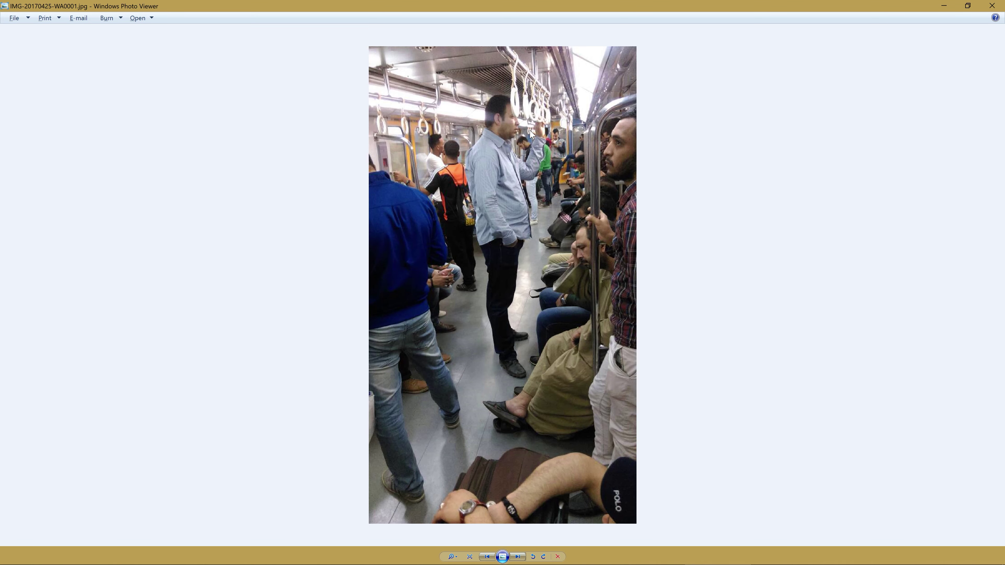
{"action": "scroll", "coordinate": [534, 198], "scroll_direction": "up", "scroll_amount": 1}
{"action": "scroll", "coordinate": [537, 138], "scroll_direction": "up", "scroll_amount": 1}
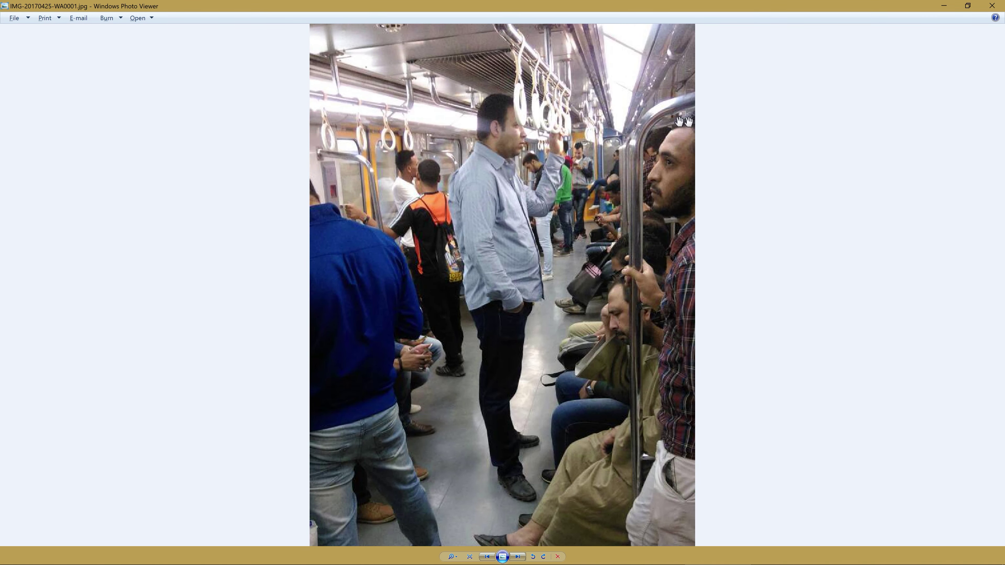
{"action": "scroll", "coordinate": [577, 171], "scroll_direction": "up", "scroll_amount": 1}
{"action": "scroll", "coordinate": [678, 151], "scroll_direction": "up", "scroll_amount": 2}
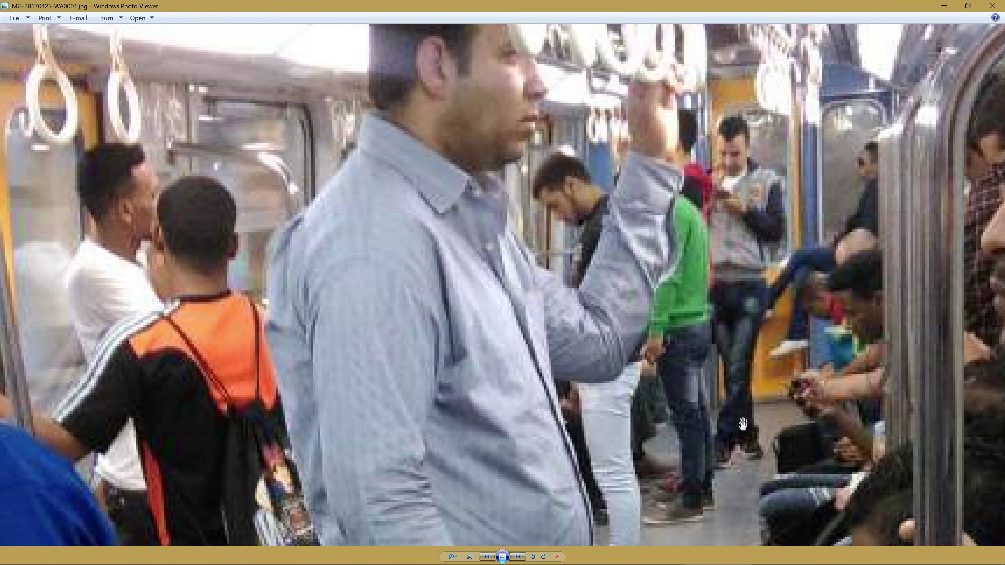
{"action": "scroll", "coordinate": [655, 305], "scroll_direction": "down", "scroll_amount": 2}
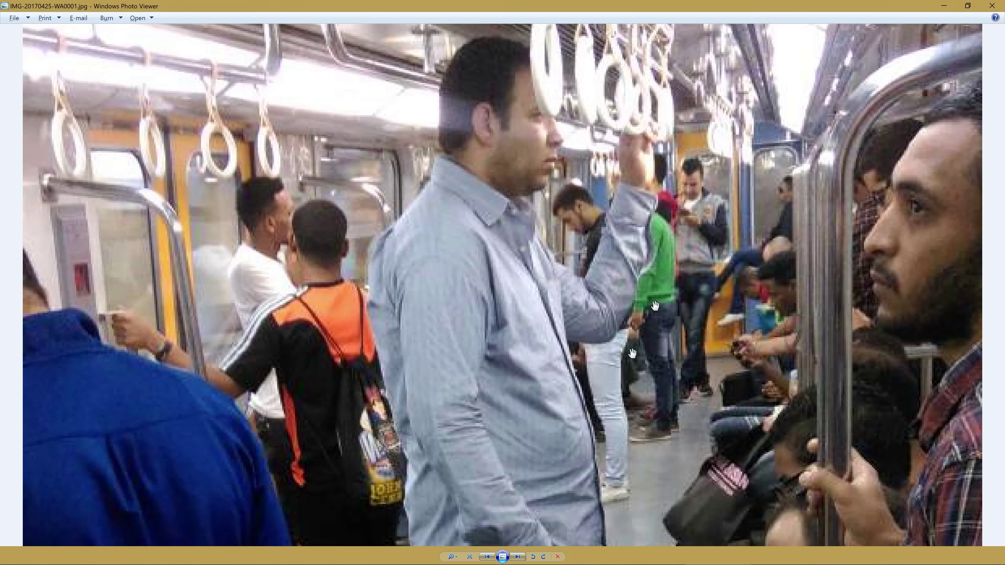
Browse the empty-train, platform and crowded-train photos, then zoom in on the crowded car's ceiling.
{"action": "left_click", "coordinate": [518, 558]}
{"action": "left_click", "coordinate": [518, 557]}
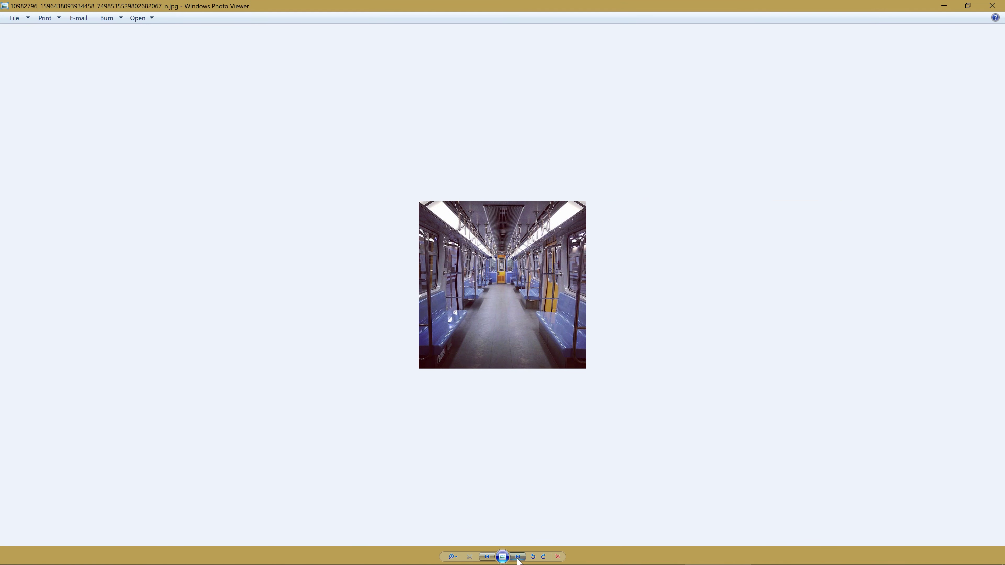
{"action": "left_click", "coordinate": [517, 558]}
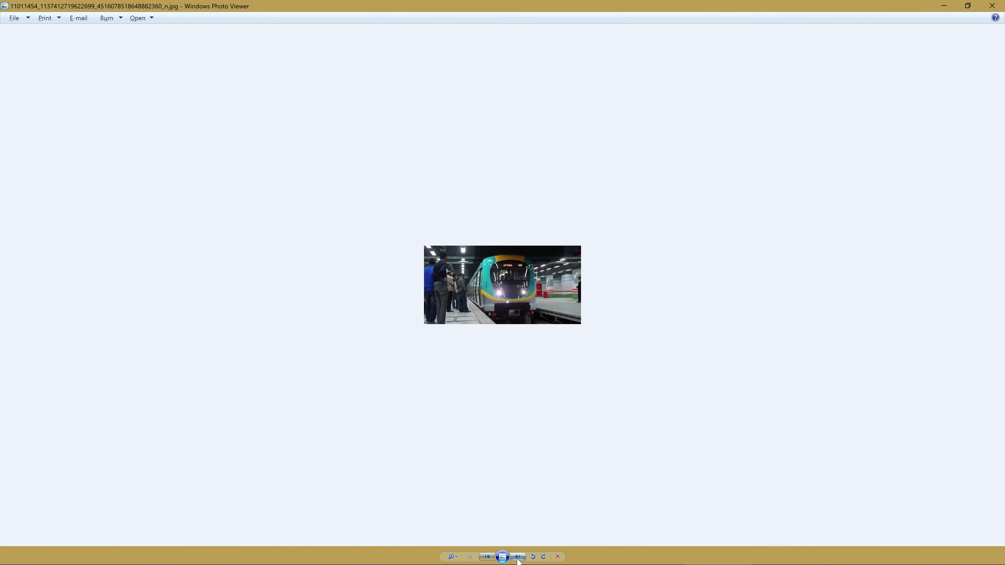
{"action": "left_click", "coordinate": [518, 558]}
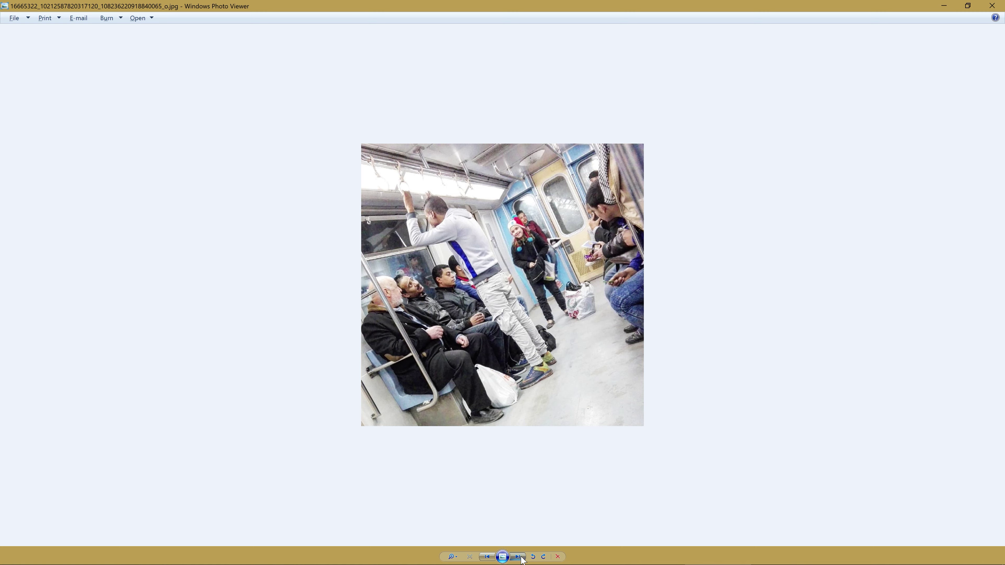
{"action": "left_click", "coordinate": [521, 558]}
{"action": "key", "text": "Left"}
{"action": "scroll", "coordinate": [462, 255], "scroll_direction": "up", "scroll_amount": 1}
{"action": "scroll", "coordinate": [641, 169], "scroll_direction": "up", "scroll_amount": 1}
{"action": "scroll", "coordinate": [673, 198], "scroll_direction": "up", "scroll_amount": 1}
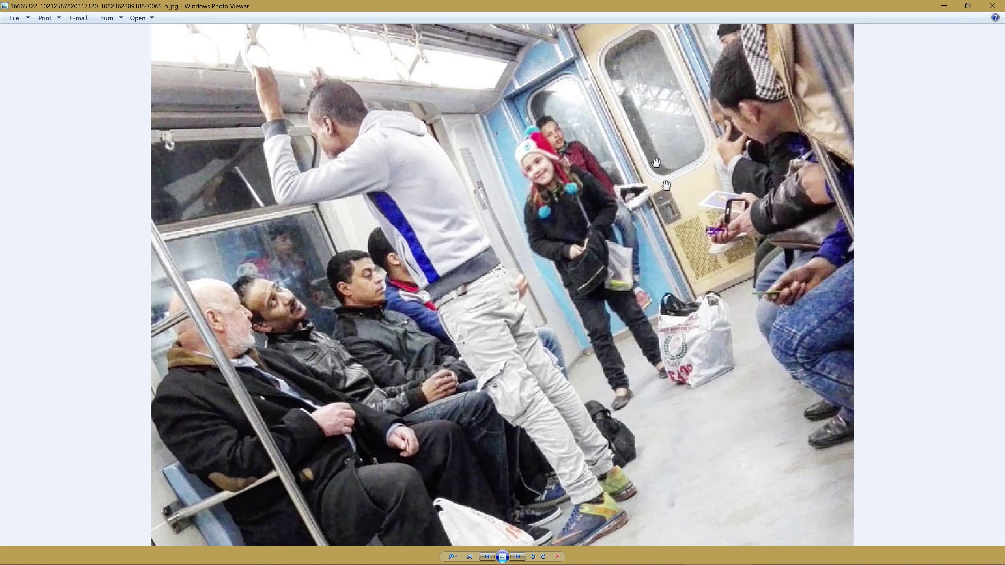
{"action": "left_click_drag", "start_coordinate": [628, 110], "coordinate": [629, 183]}
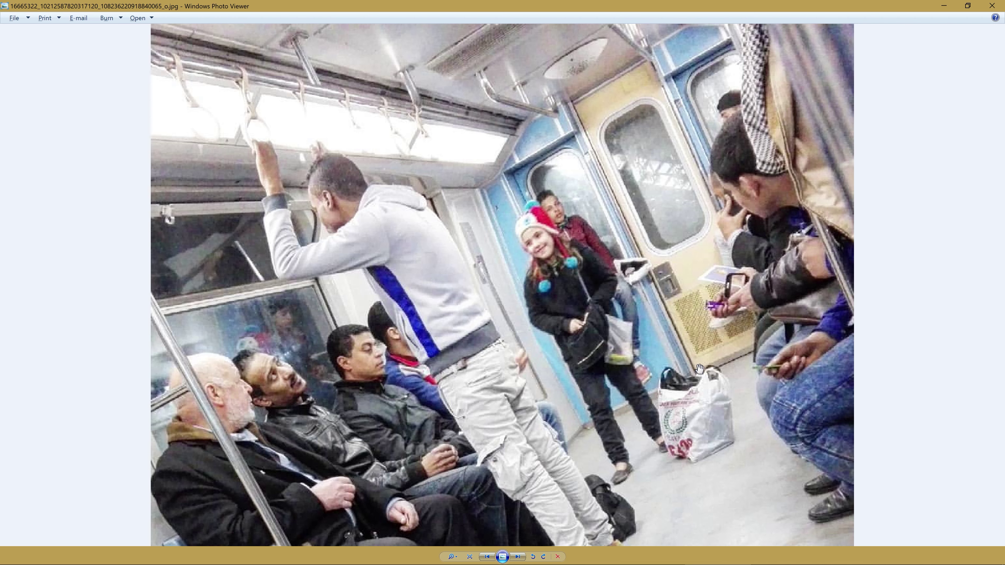
Minimize both Photo Viewer windows to return to the Maya door scene.
{"action": "left_click", "coordinate": [944, 6]}
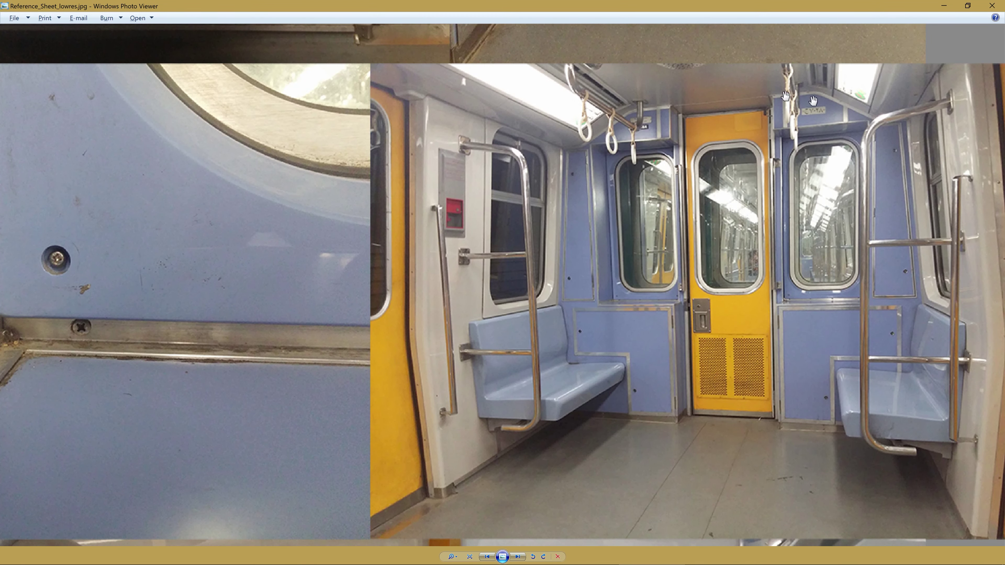
{"action": "left_click_drag", "start_coordinate": [778, 226], "coordinate": [780, 202]}
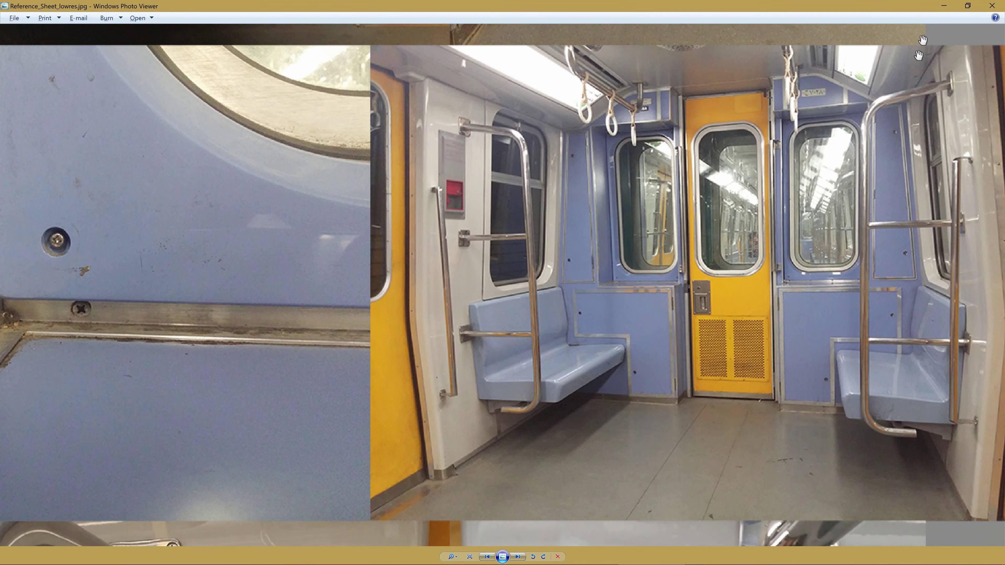
{"action": "left_click", "coordinate": [942, 6]}
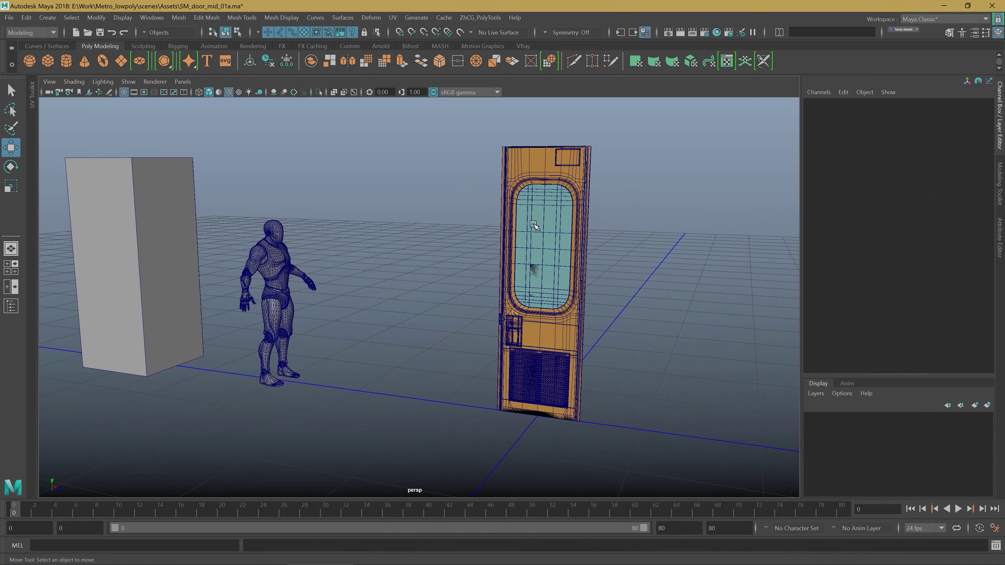
{"action": "left_click_drag", "start_coordinate": [485, 247], "coordinate": [395, 303], "text": "alt"}
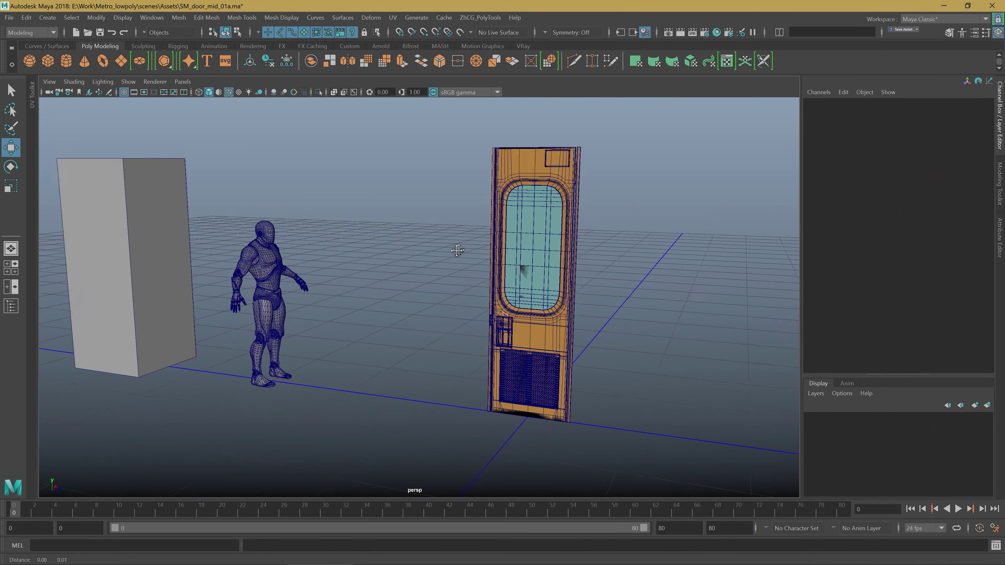
{"action": "left_click_drag", "start_coordinate": [415, 243], "coordinate": [454, 261], "text": "alt"}
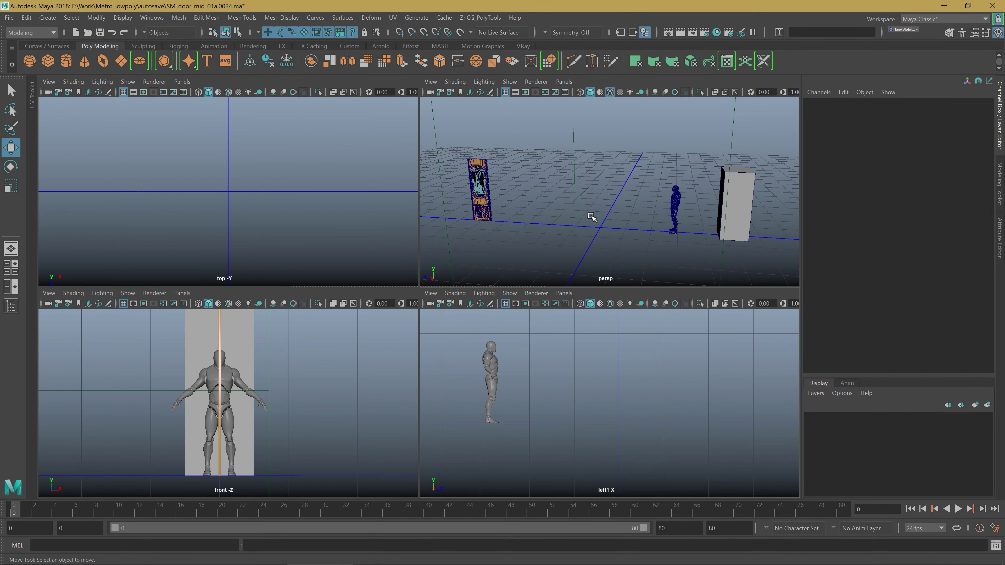
{"action": "scroll", "coordinate": [596, 226], "scroll_direction": "up", "scroll_amount": 2}
{"action": "scroll", "coordinate": [554, 203], "scroll_direction": "up", "scroll_amount": 2}
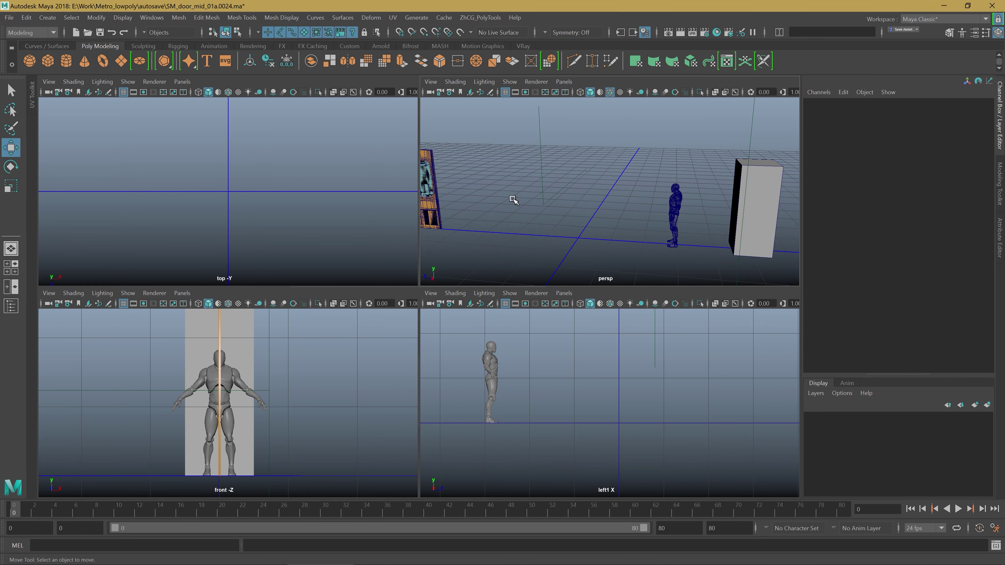
{"action": "left_click_drag", "start_coordinate": [514, 200], "coordinate": [506, 155], "text": "alt"}
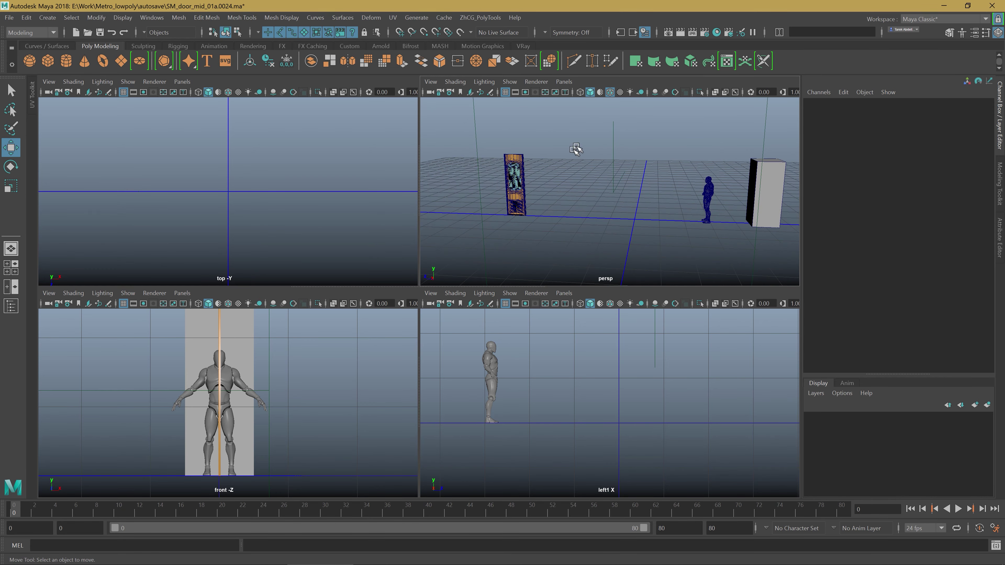
{"action": "mouse_move", "coordinate": [576, 149]}
{"action": "right_mouse_down", "text": "alt"}
{"action": "mouse_move", "coordinate": [561, 162]}
{"action": "mouse_move", "coordinate": [624, 186]}
{"action": "mouse_move", "coordinate": [637, 169]}
{"action": "mouse_move", "coordinate": [603, 229]}
{"action": "mouse_move", "coordinate": [617, 308]}
{"action": "mouse_move", "coordinate": [590, 377]}
{"action": "mouse_move", "coordinate": [631, 377]}
{"action": "mouse_move", "coordinate": [592, 388]}
{"action": "mouse_move", "coordinate": [608, 398]}
{"action": "right_mouse_up", "text": "alt"}
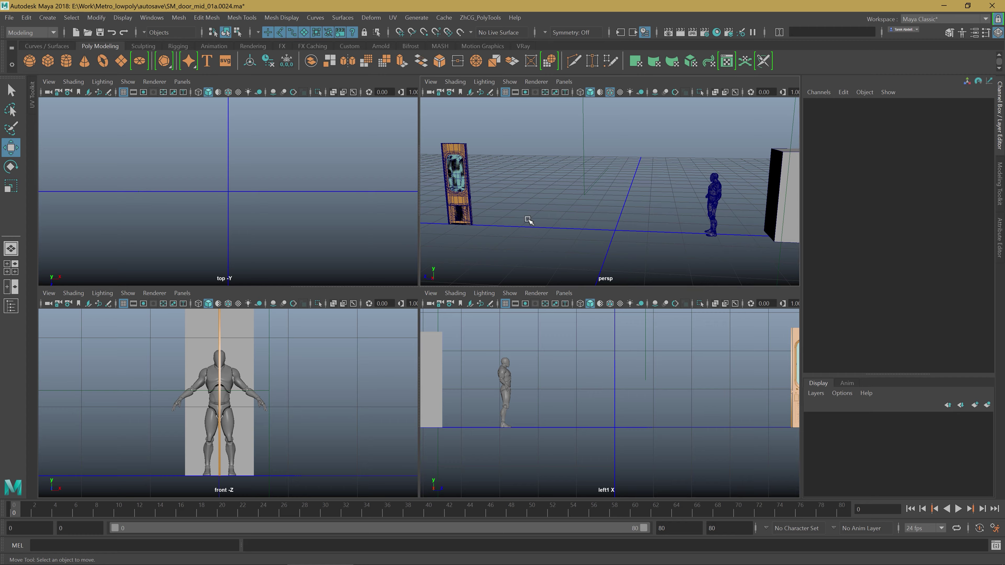
{"action": "mouse_move", "coordinate": [529, 220]}
{"action": "left_mouse_down", "text": "alt"}
{"action": "mouse_move", "coordinate": [665, 228]}
{"action": "mouse_move", "coordinate": [516, 258]}
{"action": "mouse_move", "coordinate": [597, 207]}
{"action": "mouse_move", "coordinate": [660, 207]}
{"action": "left_mouse_up", "text": "alt"}
{"action": "mouse_move", "coordinate": [660, 206]}
{"action": "middle_mouse_down", "text": "alt"}
{"action": "mouse_move", "coordinate": [542, 200]}
{"action": "mouse_move", "coordinate": [558, 198]}
{"action": "middle_mouse_up", "text": "alt"}
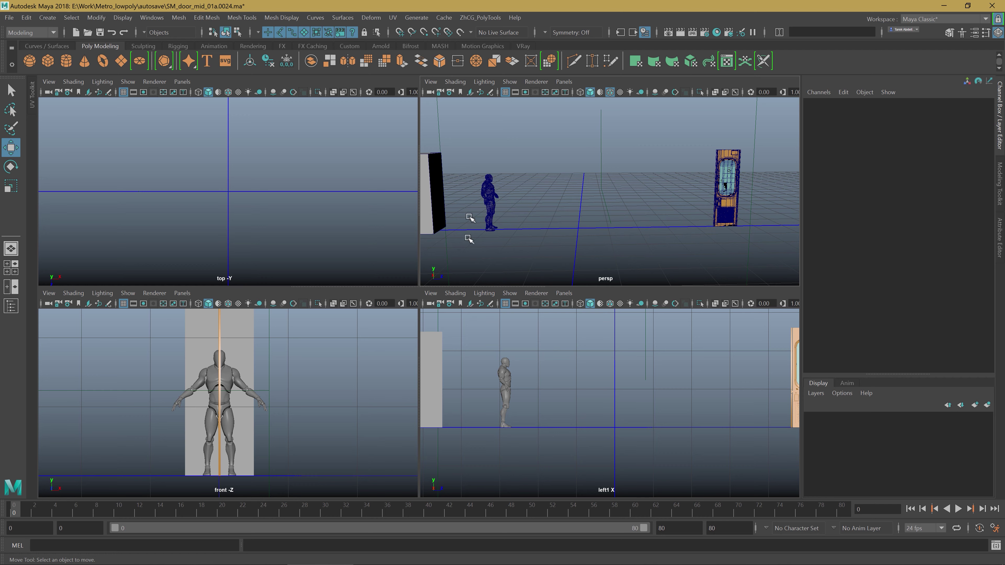
{"action": "middle_click_drag", "start_coordinate": [508, 166], "coordinate": [597, 193], "text": "alt"}
Import the metro photo from the Metro_Train Reference folder as an image plane in the side view.
{"action": "left_click", "coordinate": [564, 293]}
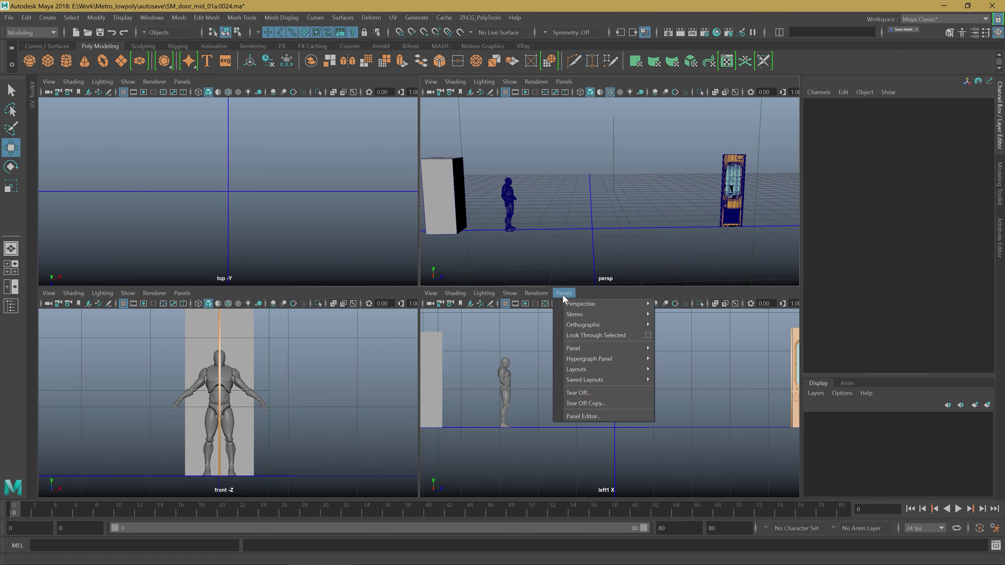
{"action": "left_click", "coordinate": [427, 293]}
{"action": "mouse_move", "coordinate": [495, 527]}
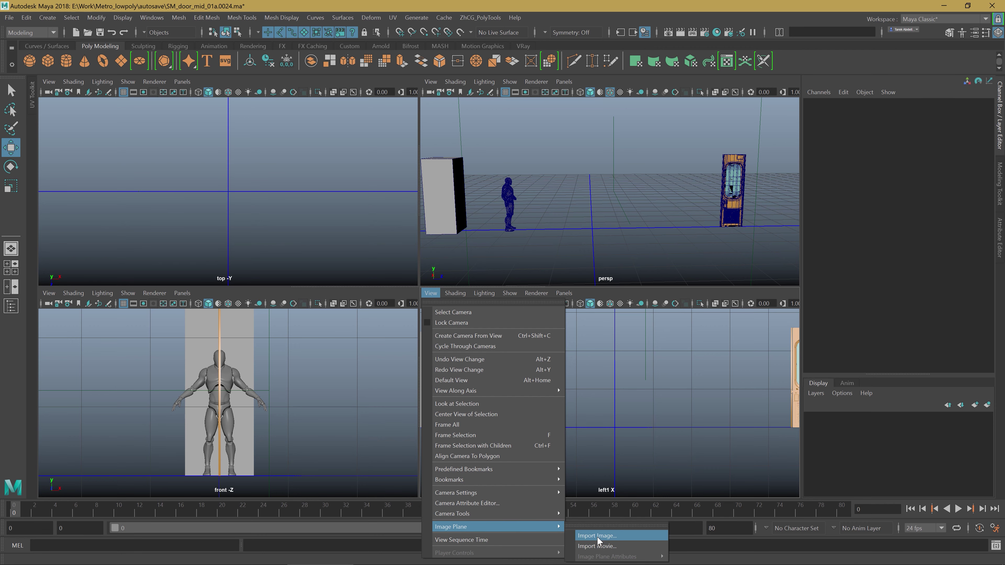
{"action": "left_click", "coordinate": [613, 536]}
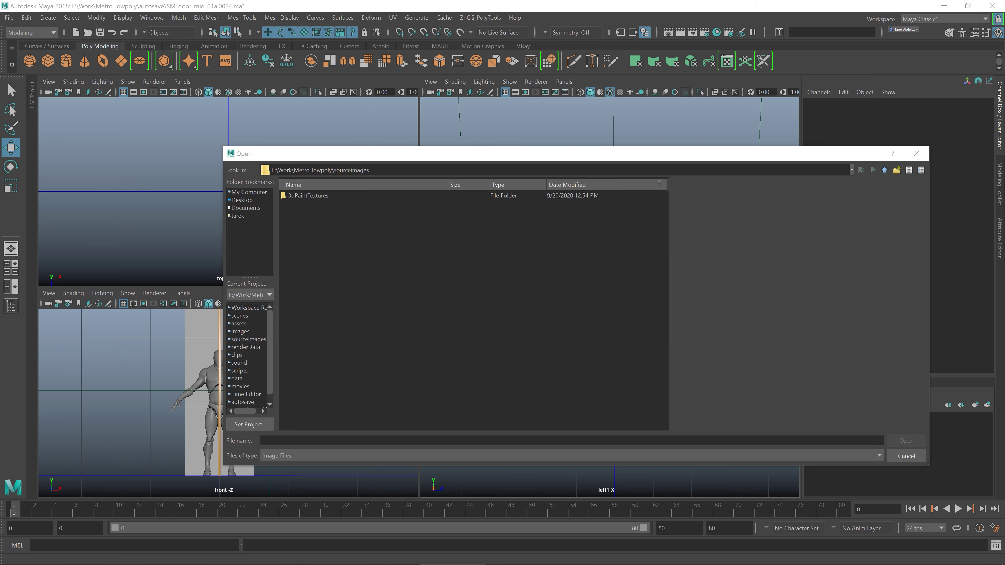
{"action": "left_click", "coordinate": [386, 436]}
{"action": "type", "text": "E:\\Work\\Metro_Train\\Reference"}
{"action": "key", "text": "Return"}
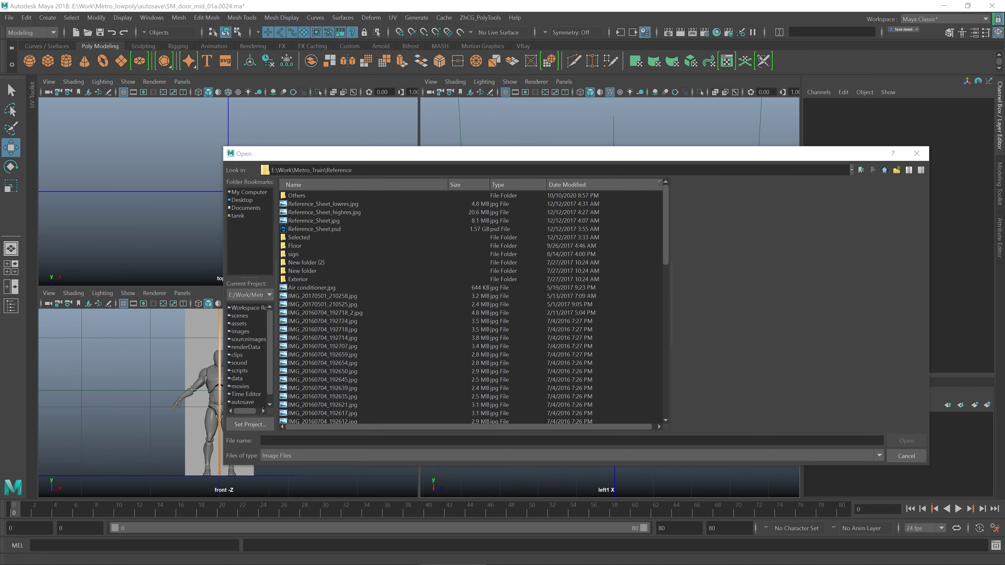
{"action": "left_click", "coordinate": [625, 440]}
{"action": "type", "text": "IMG_20160621_184219.jpg"}
{"action": "key", "text": "Return"}
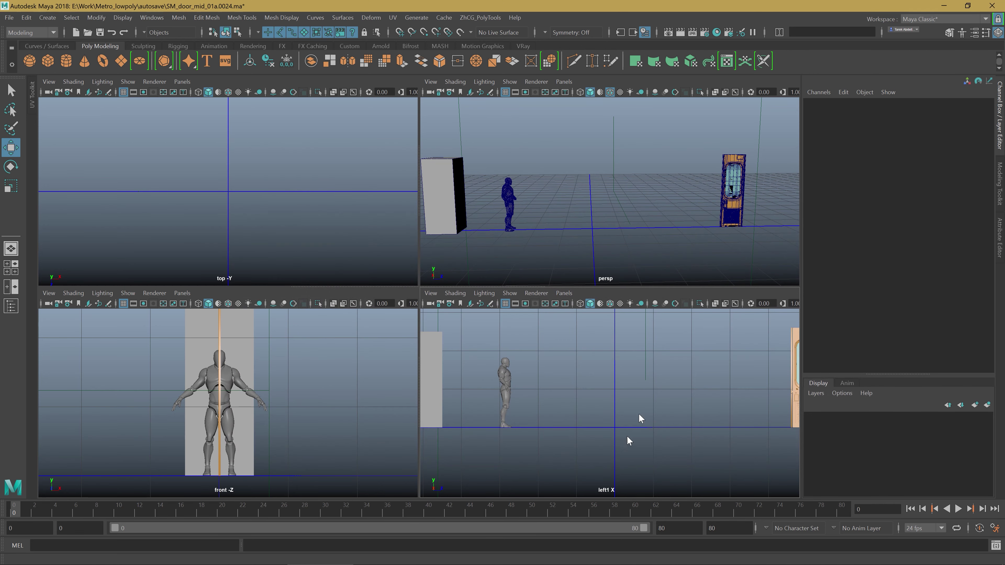
Slide the new image plane out along X, away from the door model.
{"action": "mouse_move", "coordinate": [404, 225]}
{"action": "middle_mouse_down", "text": "alt"}
{"action": "mouse_move", "coordinate": [177, 202]}
{"action": "mouse_move", "coordinate": [207, 220]}
{"action": "middle_mouse_up", "text": "alt"}
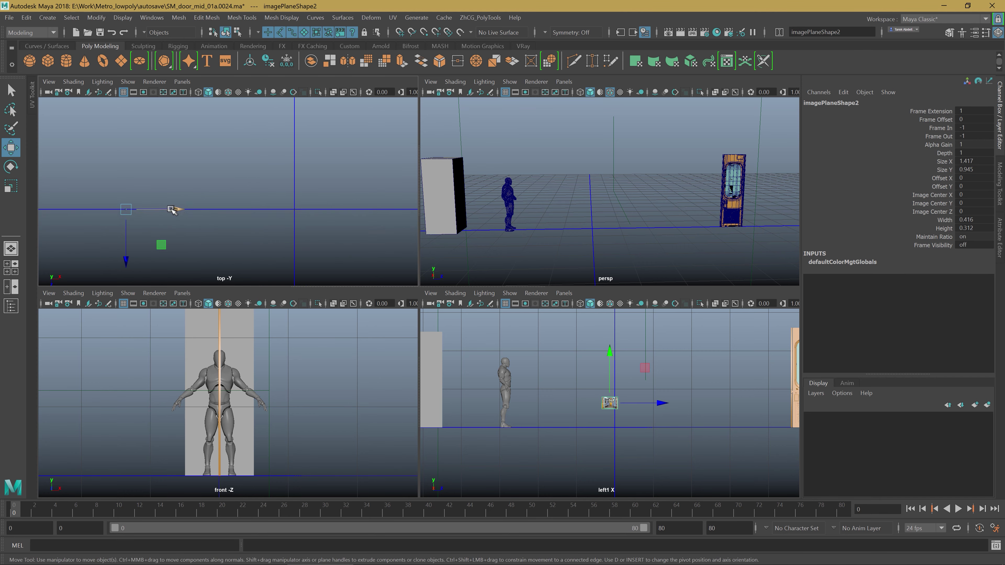
{"action": "left_click_drag", "start_coordinate": [173, 209], "coordinate": [337, 215]}
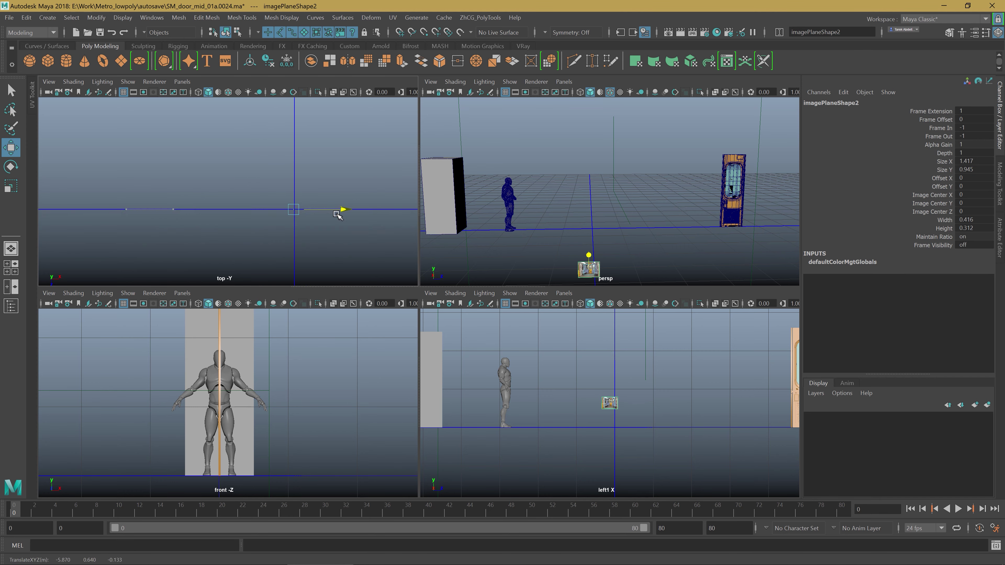
{"action": "middle_click_drag", "start_coordinate": [613, 238], "coordinate": [612, 230], "text": "alt"}
{"action": "middle_click_drag", "start_coordinate": [640, 422], "coordinate": [650, 422], "text": "alt"}
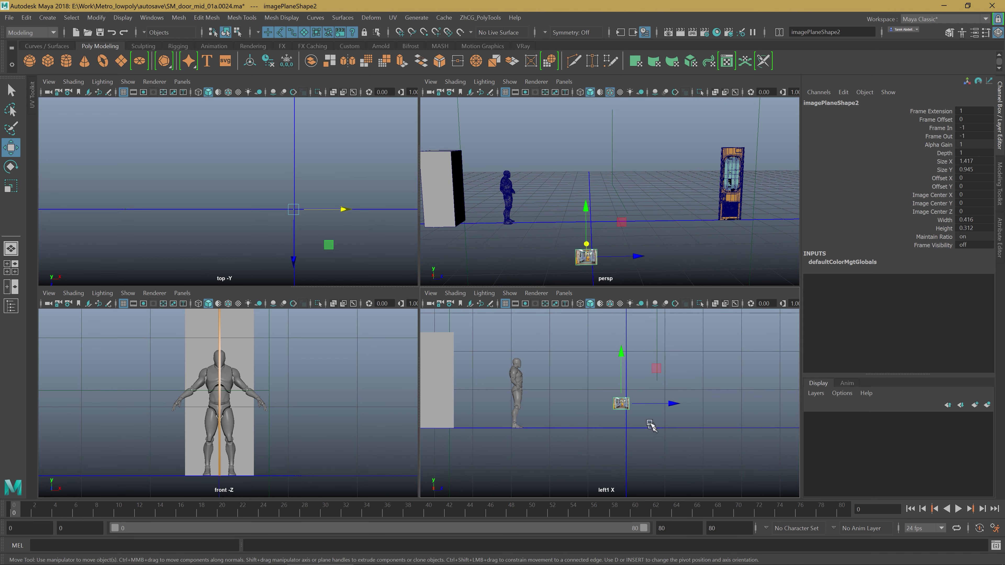
{"action": "left_click_drag", "start_coordinate": [592, 253], "coordinate": [670, 182], "text": "alt"}
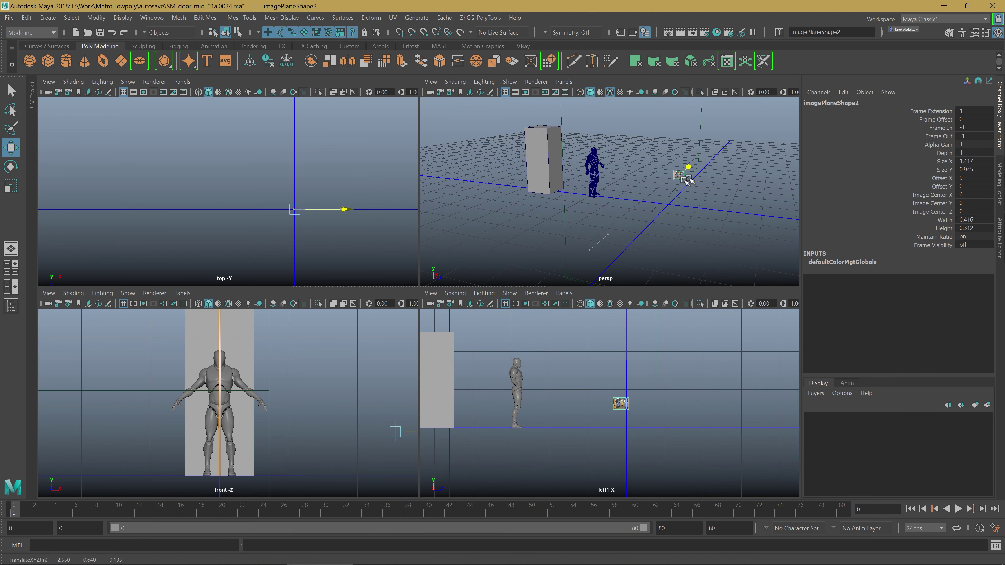
{"action": "scroll", "coordinate": [634, 415], "scroll_direction": "down", "scroll_amount": 2}
{"action": "middle_click_drag", "start_coordinate": [649, 412], "coordinate": [560, 412], "text": "alt"}
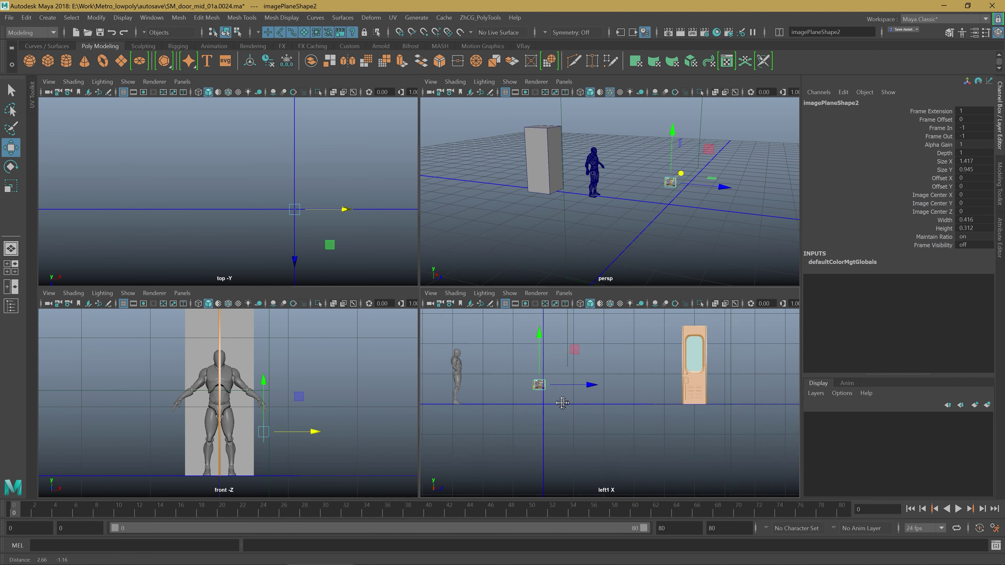
{"action": "scroll", "coordinate": [560, 411], "scroll_direction": "up", "scroll_amount": 5}
{"action": "scroll", "coordinate": [559, 411], "scroll_direction": "down", "scroll_amount": 4}
{"action": "scroll", "coordinate": [562, 406], "scroll_direction": "down", "scroll_amount": 2}
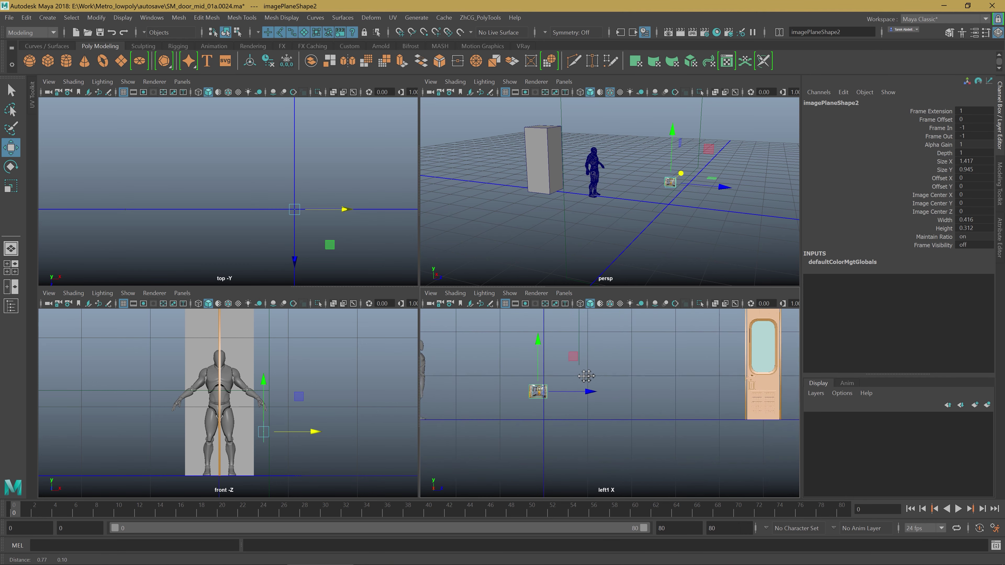
Scale the image plane up to about 10.8 and reposition it in the side view.
{"action": "key", "text": "r"}
{"action": "left_click_drag", "start_coordinate": [537, 393], "coordinate": [558, 385]}
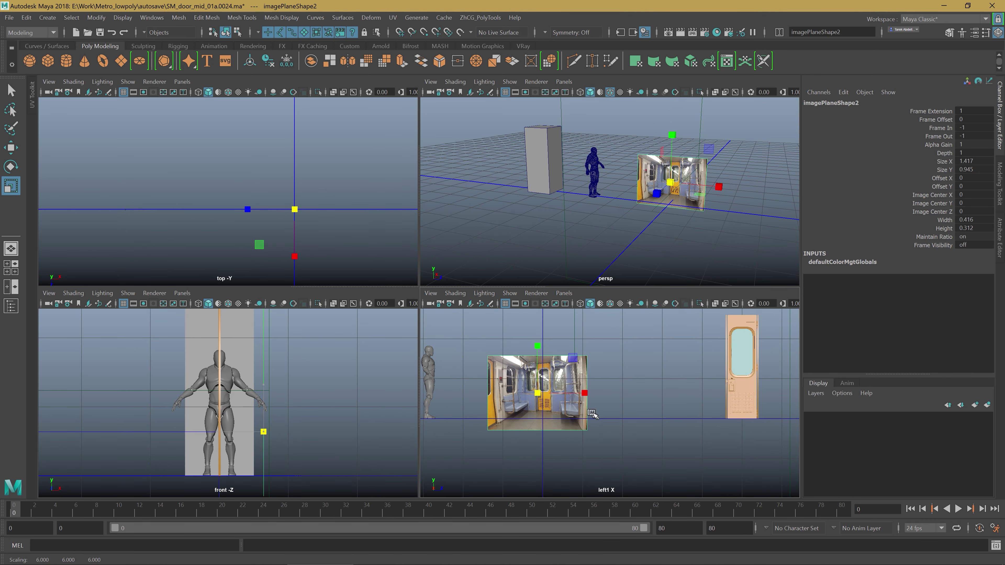
{"action": "middle_click_drag", "start_coordinate": [558, 385], "coordinate": [567, 403], "text": "alt"}
{"action": "scroll", "coordinate": [566, 401], "scroll_direction": "down", "scroll_amount": 1}
{"action": "left_click_drag", "start_coordinate": [547, 410], "coordinate": [657, 404]}
{"action": "key", "text": "w"}
{"action": "left_click_drag", "start_coordinate": [724, 390], "coordinate": [725, 399]}
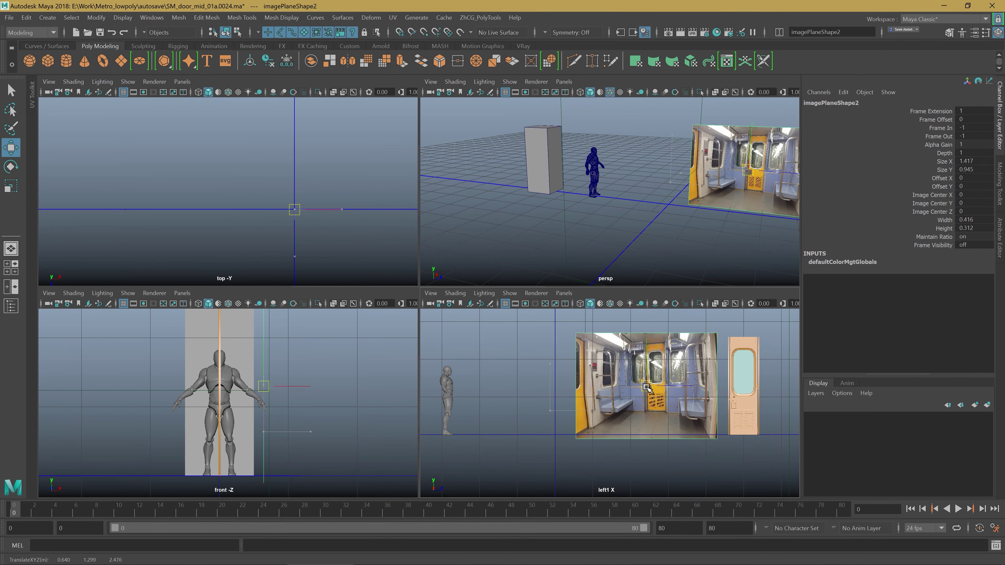
{"action": "key", "text": "f"}
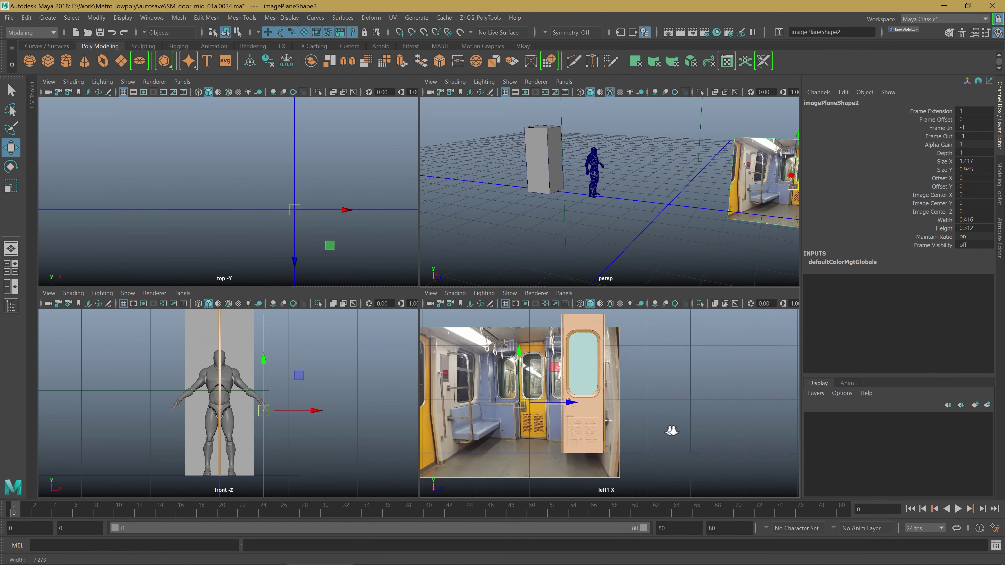
{"action": "key", "text": "r"}
{"action": "left_click_drag", "start_coordinate": [518, 403], "coordinate": [576, 416]}
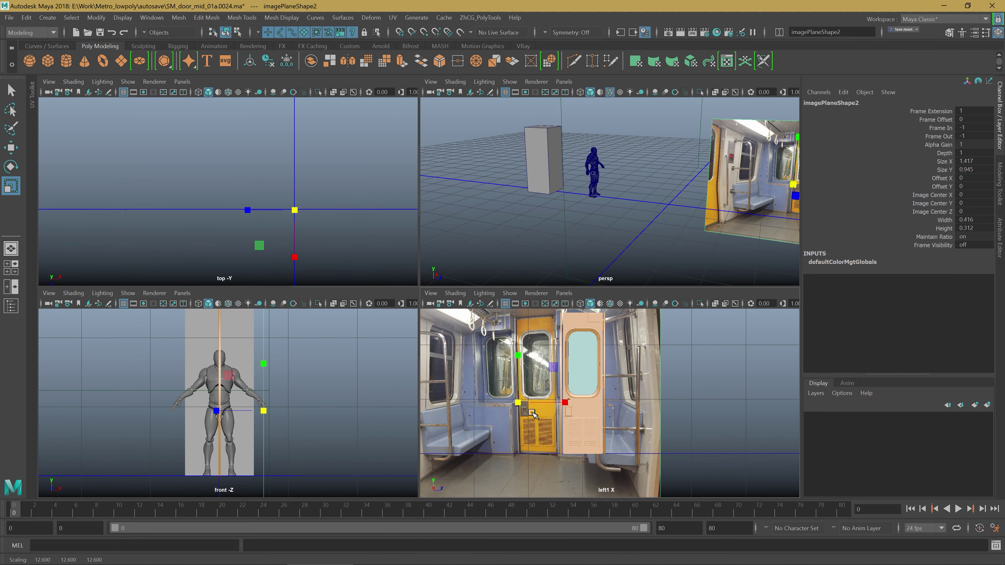
{"action": "left_click_drag", "start_coordinate": [518, 403], "coordinate": [541, 386]}
Scale the image plane to 12.79 and slide it left, clear of the door model.
{"action": "key", "text": "w"}
{"action": "middle_click_drag", "start_coordinate": [559, 396], "coordinate": [585, 418]}
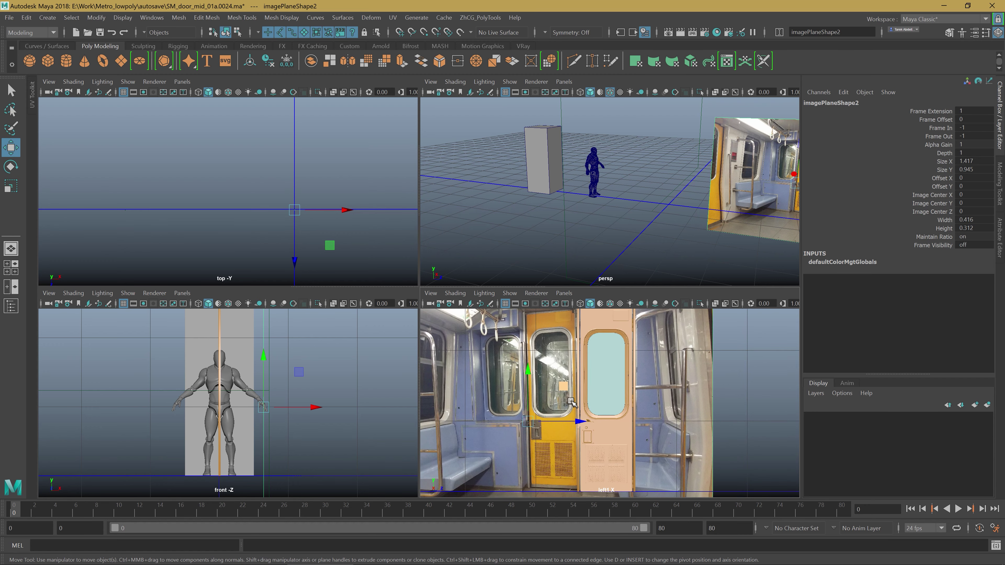
{"action": "key", "text": "r"}
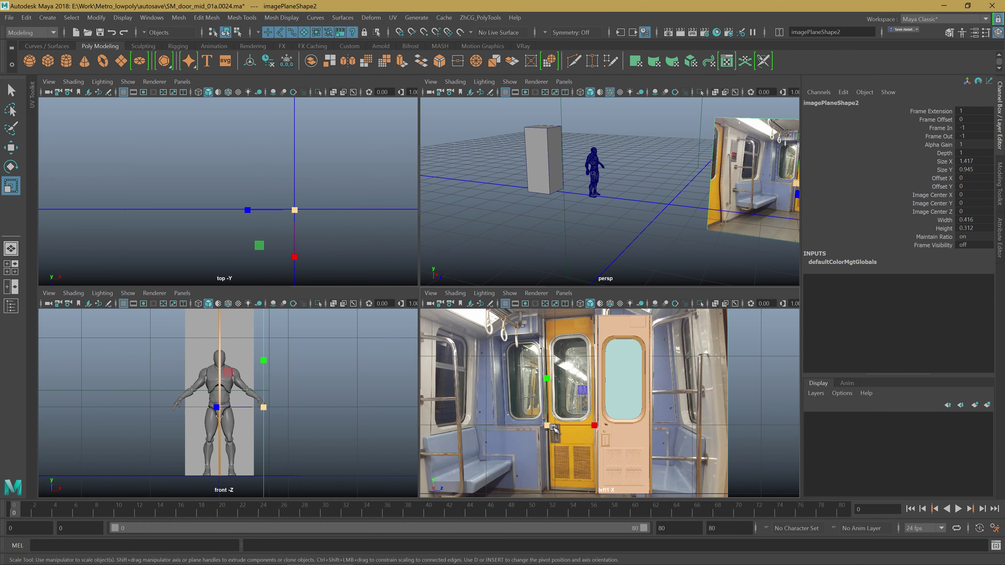
{"action": "left_click_drag", "start_coordinate": [548, 426], "coordinate": [554, 433]}
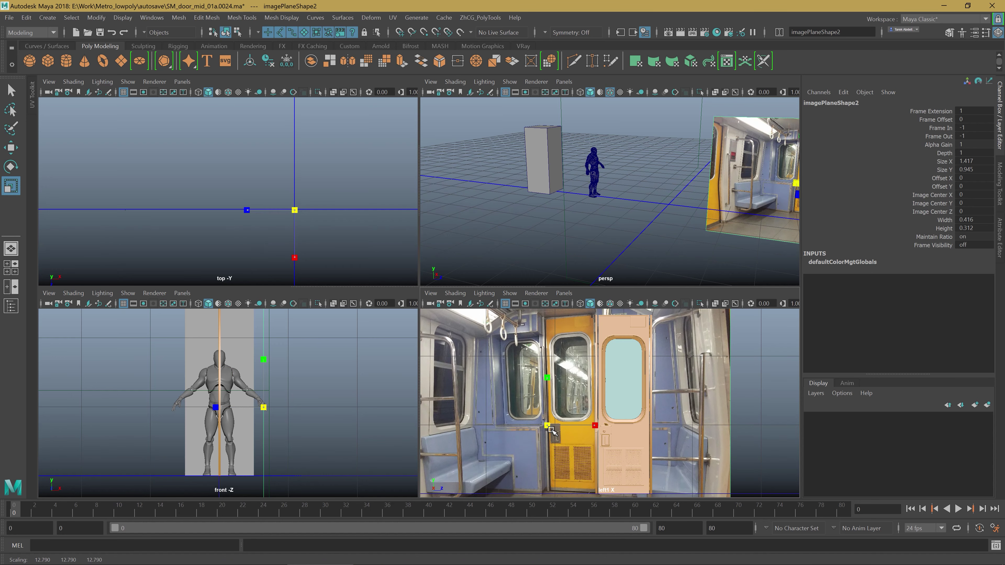
{"action": "key", "text": "w"}
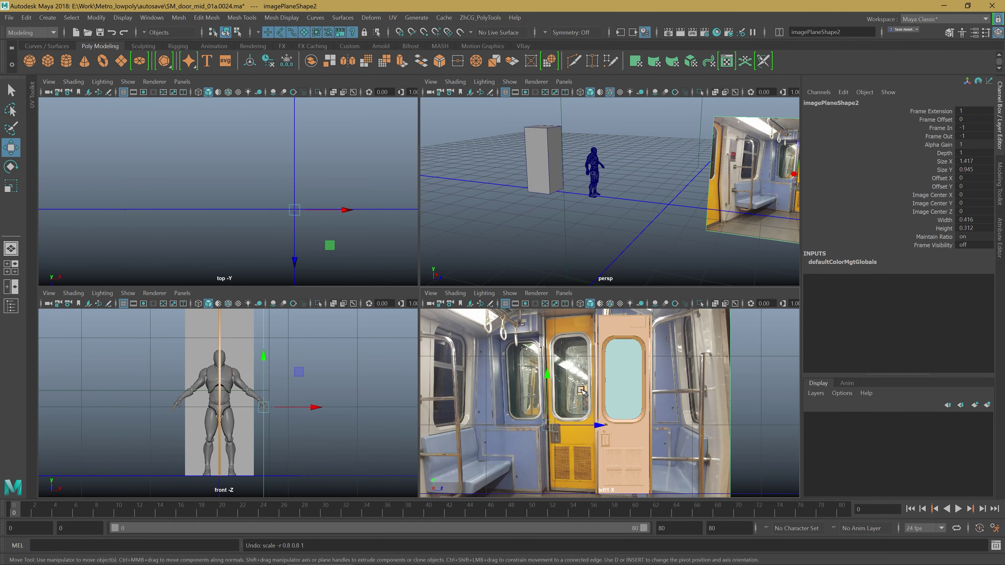
{"action": "left_click_drag", "start_coordinate": [582, 396], "coordinate": [579, 395]}
{"action": "scroll", "coordinate": [579, 395], "scroll_direction": "down", "scroll_amount": 5}
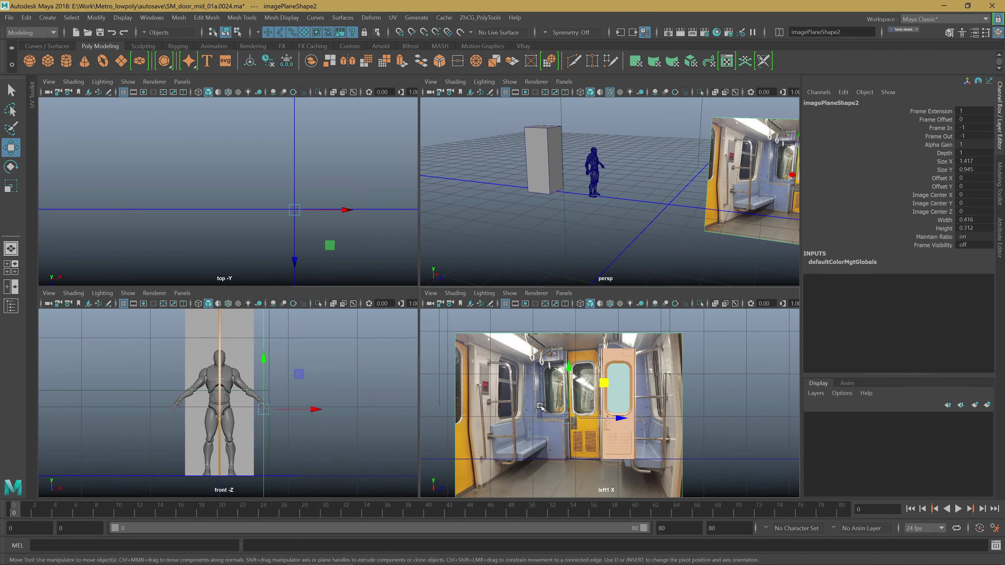
{"action": "middle_click_drag", "start_coordinate": [579, 394], "coordinate": [733, 426], "text": "alt"}
{"action": "left_click_drag", "start_coordinate": [733, 426], "coordinate": [608, 420]}
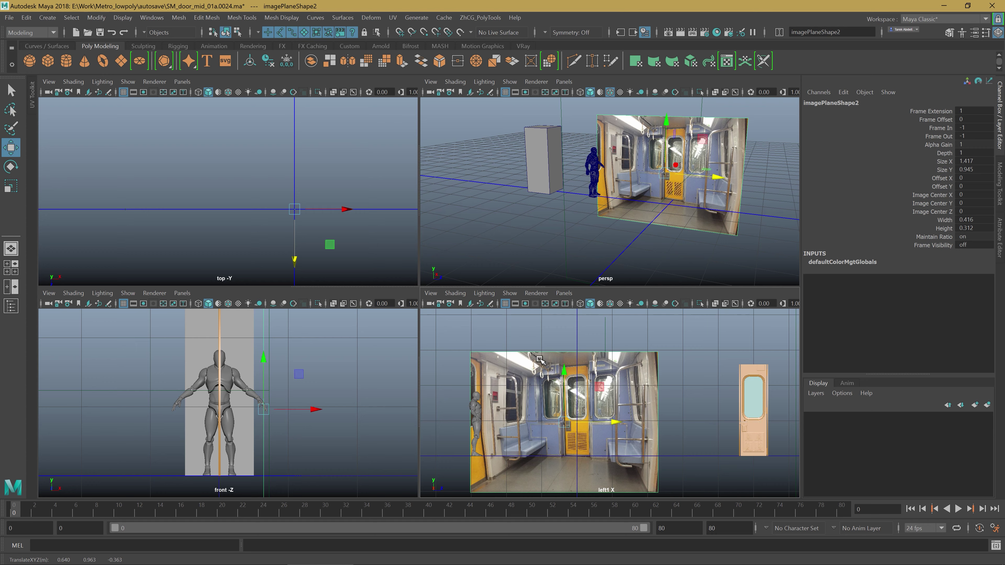
{"action": "scroll", "coordinate": [609, 420], "scroll_direction": "up", "scroll_amount": 2}
{"action": "scroll", "coordinate": [608, 421], "scroll_direction": "up", "scroll_amount": 2}
{"action": "scroll", "coordinate": [609, 420], "scroll_direction": "up", "scroll_amount": 2}
{"action": "scroll", "coordinate": [613, 419], "scroll_direction": "down", "scroll_amount": 2}
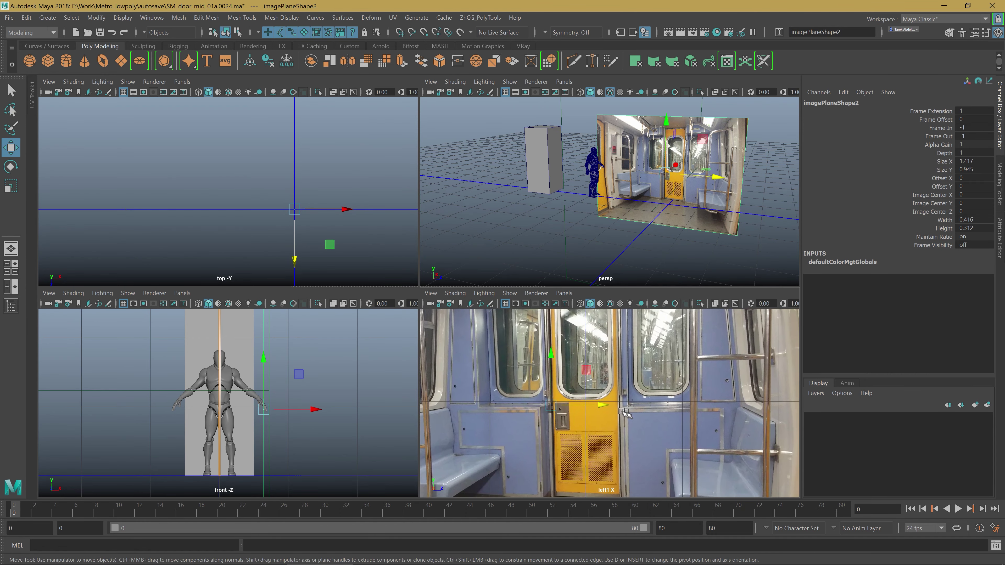
{"action": "scroll", "coordinate": [594, 400], "scroll_direction": "down", "scroll_amount": 1}
{"action": "scroll", "coordinate": [571, 385], "scroll_direction": "down", "scroll_amount": 2}
{"action": "scroll", "coordinate": [571, 385], "scroll_direction": "down", "scroll_amount": 2}
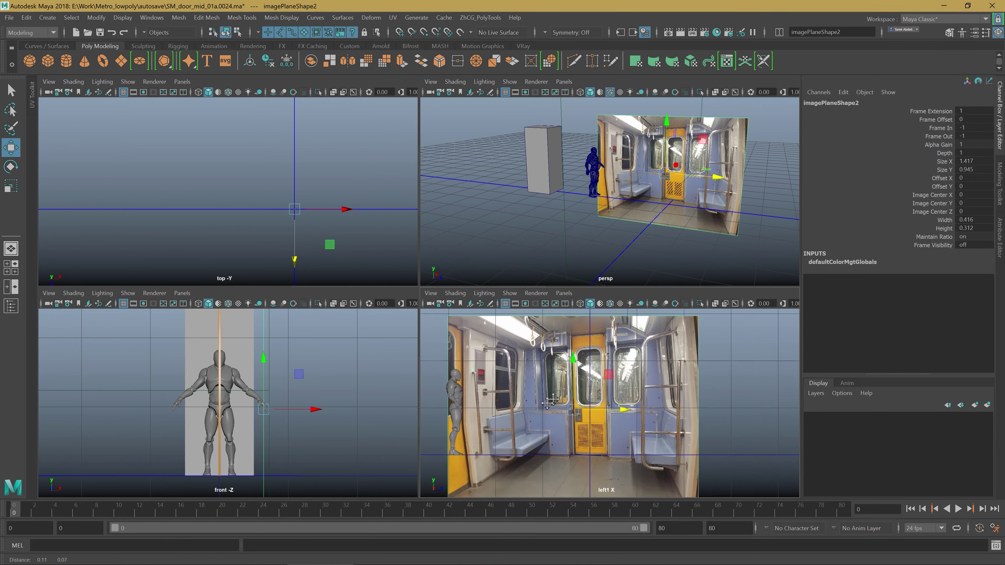
{"action": "scroll", "coordinate": [618, 337], "scroll_direction": "down", "scroll_amount": 2}
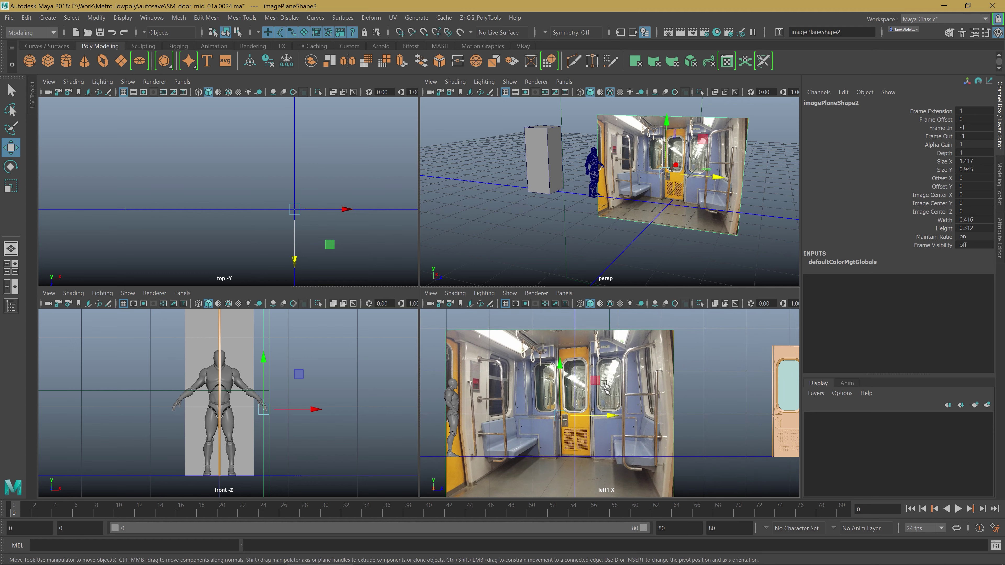
{"action": "scroll", "coordinate": [601, 361], "scroll_direction": "up", "scroll_amount": 2}
{"action": "scroll", "coordinate": [634, 388], "scroll_direction": "up", "scroll_amount": 2}
{"action": "scroll", "coordinate": [672, 420], "scroll_direction": "up", "scroll_amount": 1}
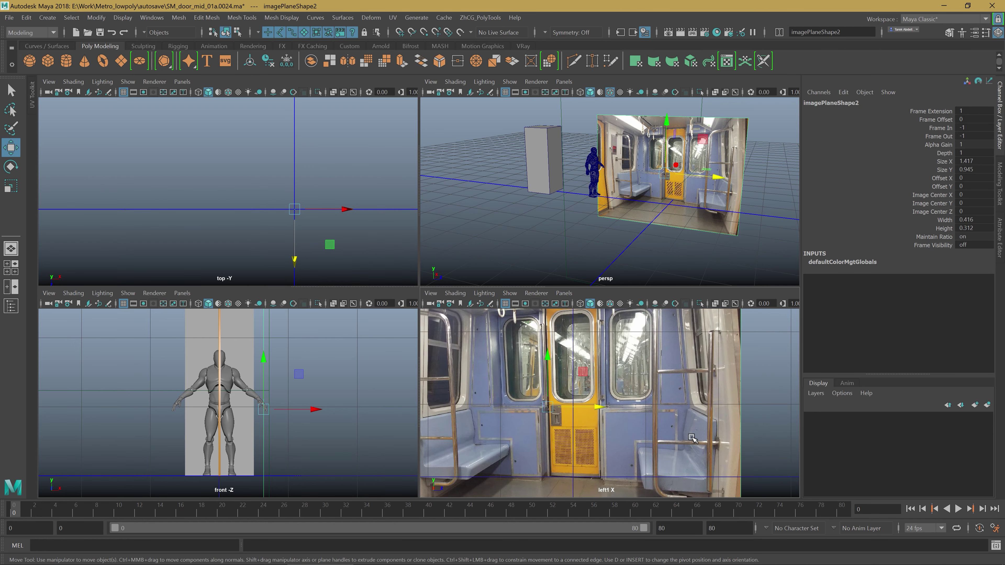
{"action": "scroll", "coordinate": [617, 427], "scroll_direction": "up", "scroll_amount": 1}
{"action": "scroll", "coordinate": [578, 467], "scroll_direction": "up", "scroll_amount": 1}
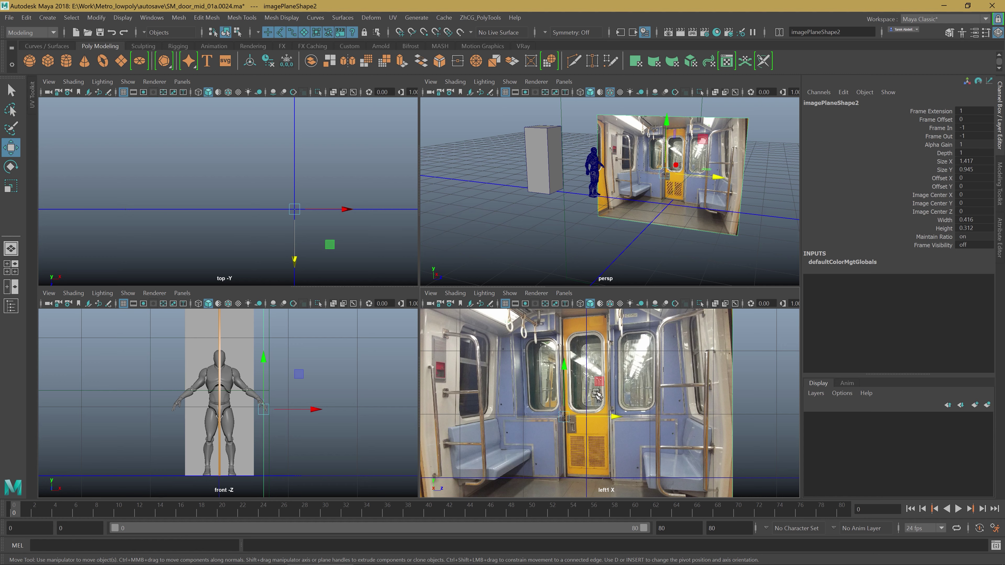
{"action": "mouse_move", "coordinate": [596, 392]}
{"action": "middle_mouse_down", "text": "alt"}
{"action": "mouse_move", "coordinate": [555, 388]}
{"action": "mouse_move", "coordinate": [567, 396]}
{"action": "middle_mouse_up", "text": "alt"}
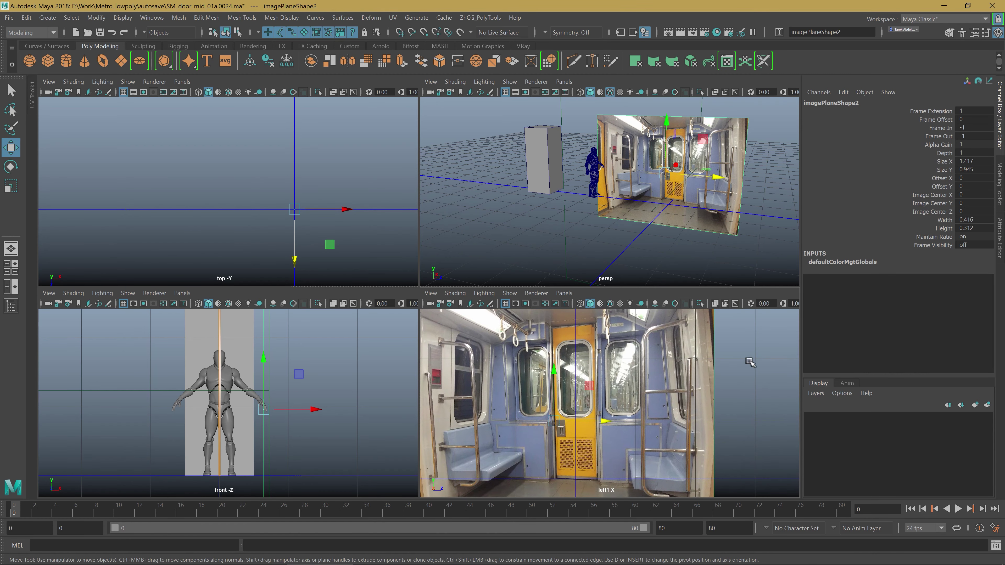
{"action": "left_click", "coordinate": [566, 362]}
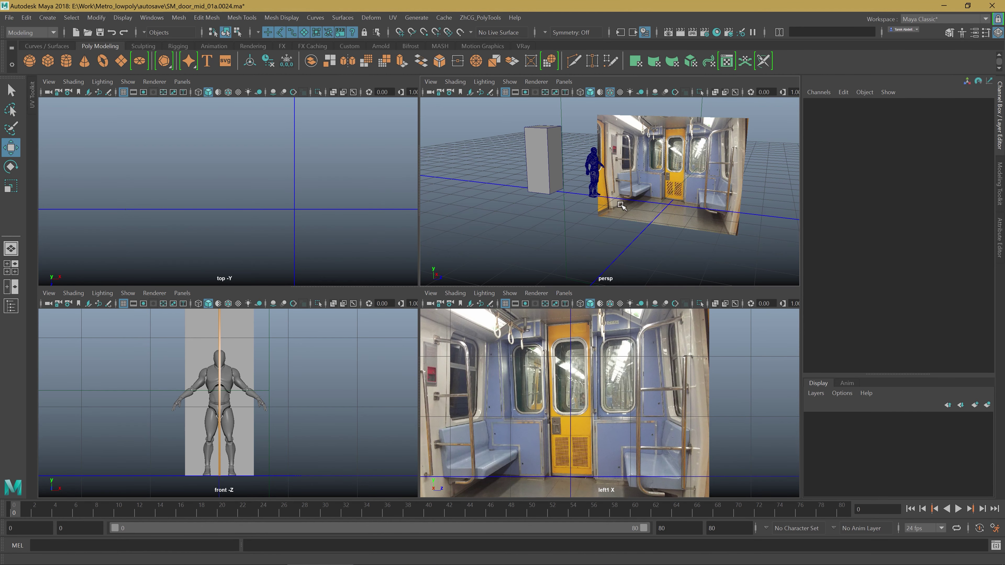
{"action": "middle_click_drag", "start_coordinate": [528, 216], "coordinate": [519, 214], "text": "alt"}
{"action": "left_click", "coordinate": [9, 18]}
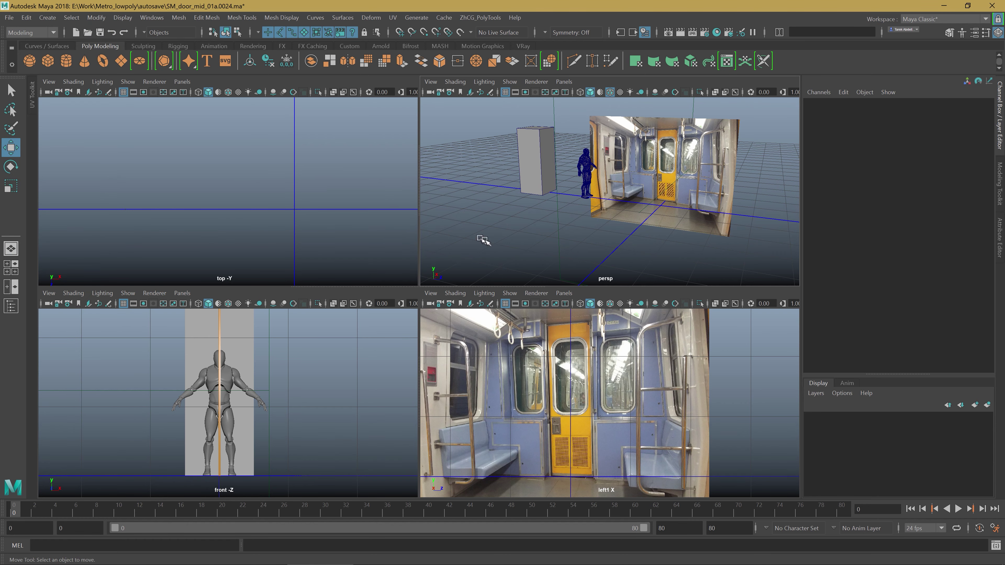
{"action": "middle_click_drag", "start_coordinate": [557, 355], "coordinate": [563, 357], "text": "alt"}
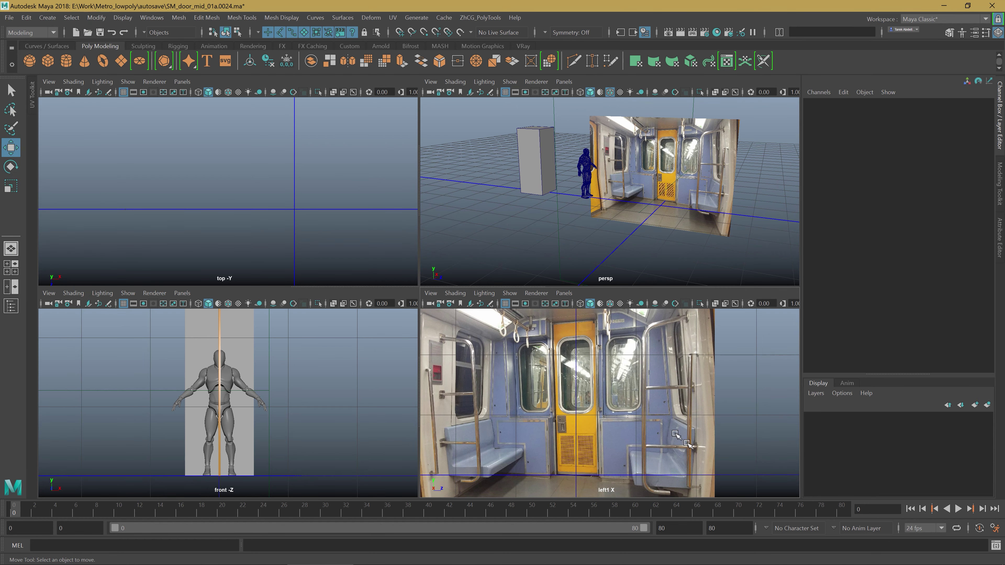
{"action": "middle_click_drag", "start_coordinate": [677, 435], "coordinate": [681, 436], "text": "alt"}
Save a new version of SM_door_mid_01a.ma into the Assets folder as SM_door_mid_02a.ma.
{"action": "left_click", "coordinate": [9, 18]}
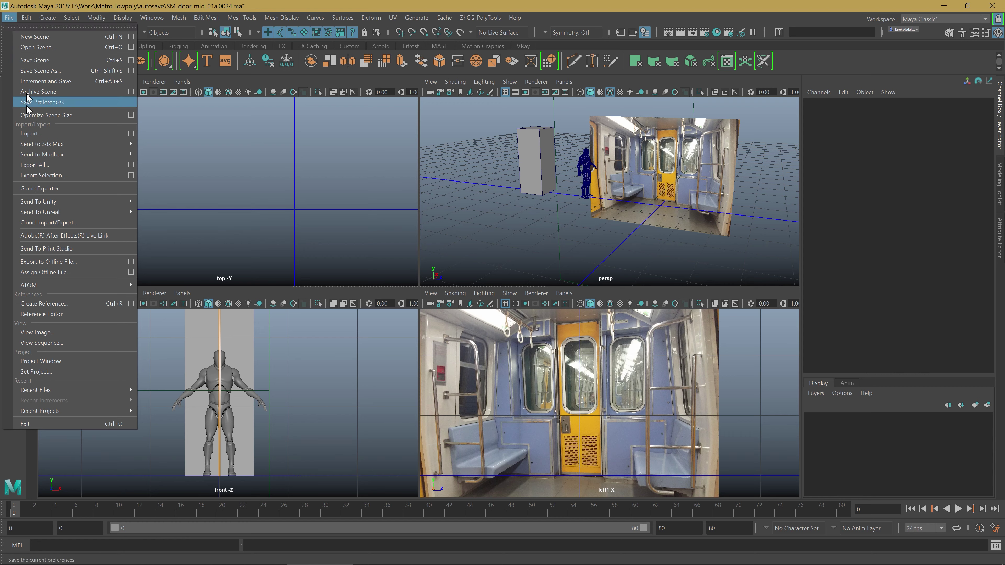
{"action": "left_click", "coordinate": [64, 70]}
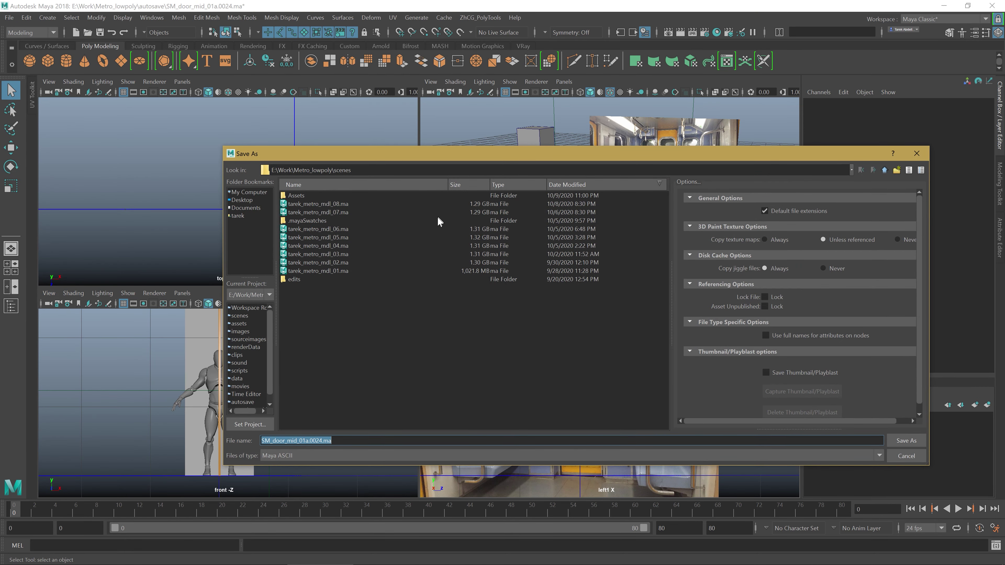
{"action": "double_click", "coordinate": [301, 196]}
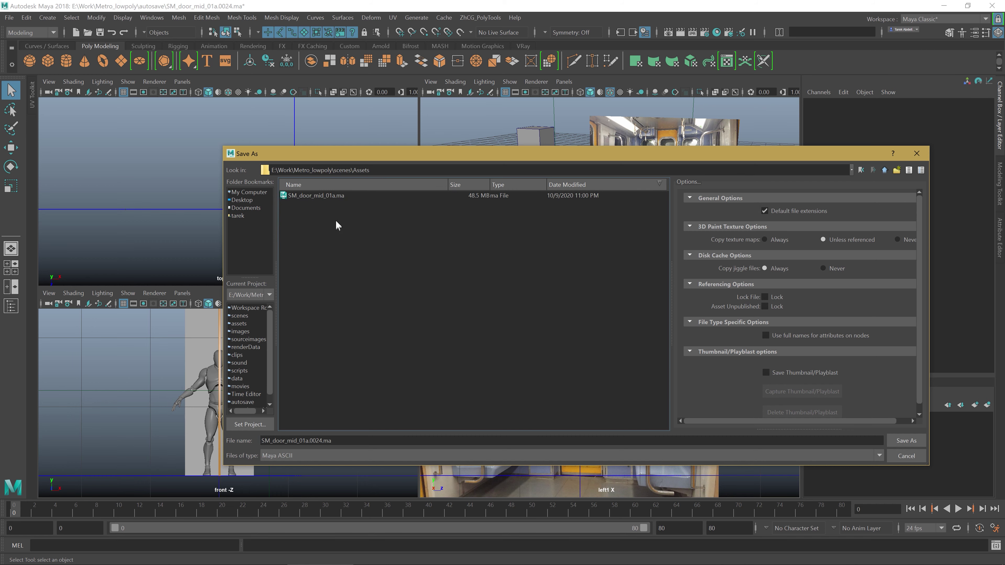
{"action": "left_click", "coordinate": [333, 195]}
{"action": "left_click", "coordinate": [301, 439]}
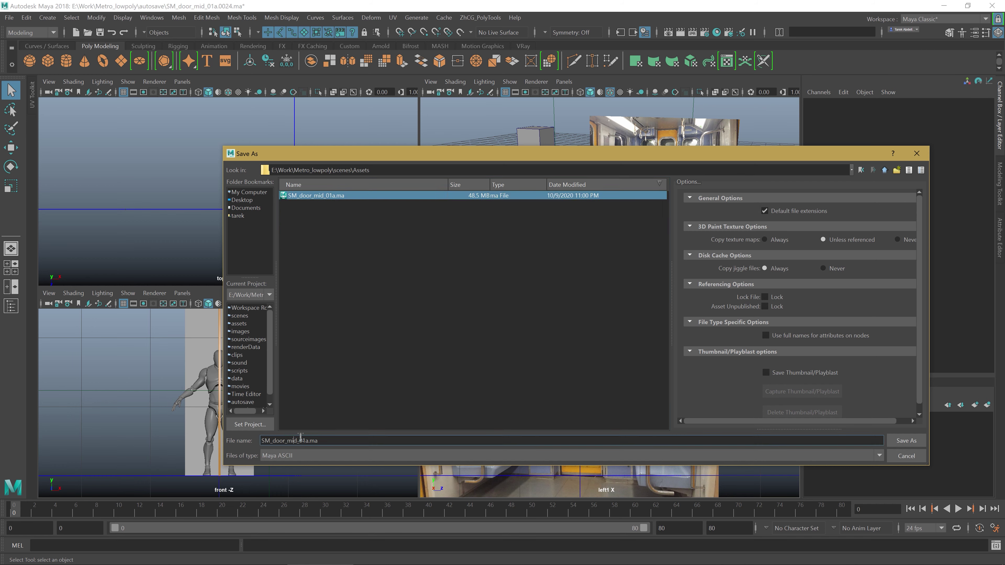
{"action": "type", "text": "2"}
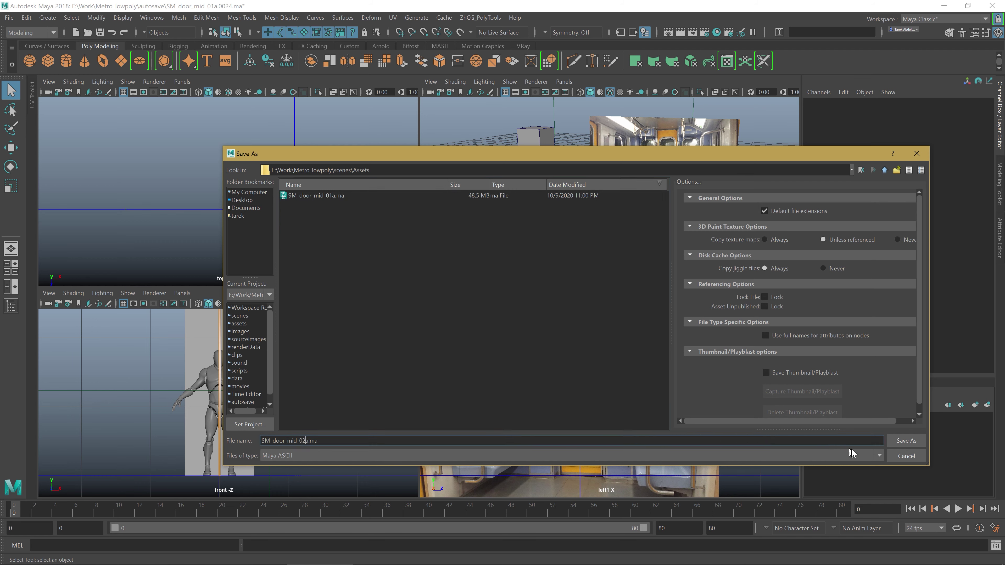
{"action": "left_click", "coordinate": [902, 440]}
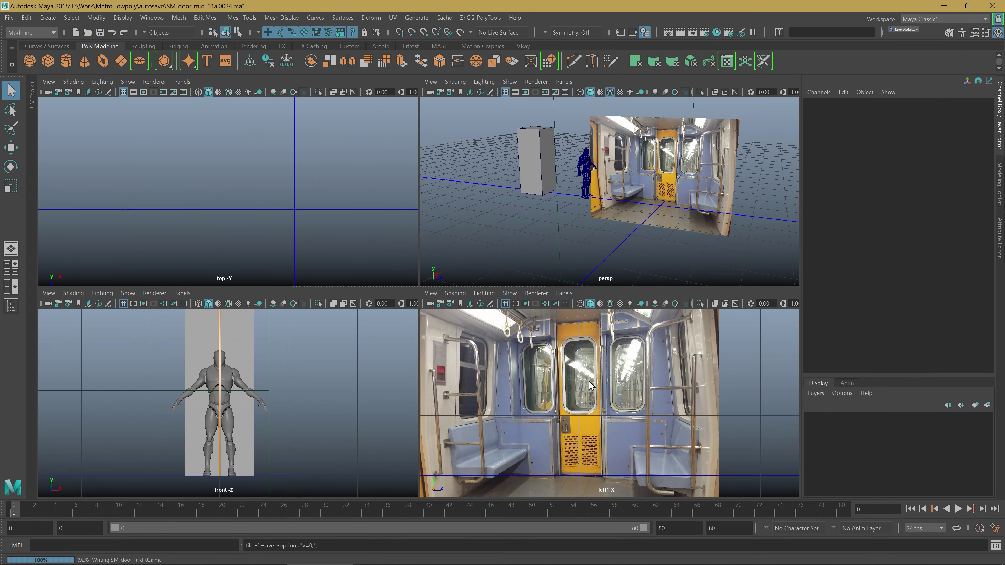
{"action": "key", "text": "w"}
{"action": "middle_click_drag", "start_coordinate": [593, 383], "coordinate": [603, 384], "text": "alt"}
Select the reference image plane and slide it along X.
{"action": "middle_click_drag", "start_coordinate": [608, 187], "coordinate": [637, 166], "text": "alt"}
{"action": "left_click", "coordinate": [709, 155]}
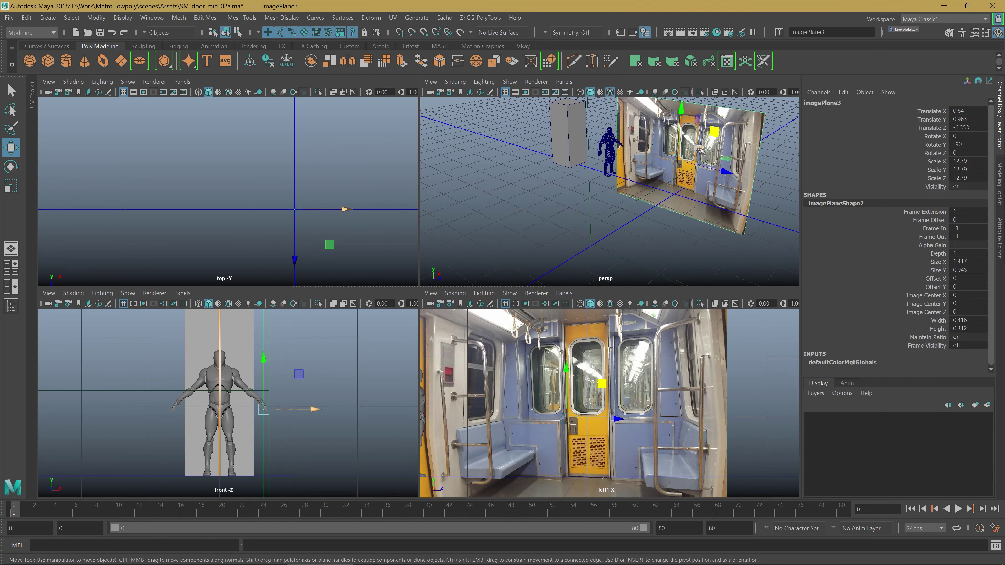
{"action": "left_click_drag", "start_coordinate": [699, 149], "coordinate": [754, 117]}
{"action": "middle_click_drag", "start_coordinate": [571, 177], "coordinate": [546, 191], "text": "alt"}
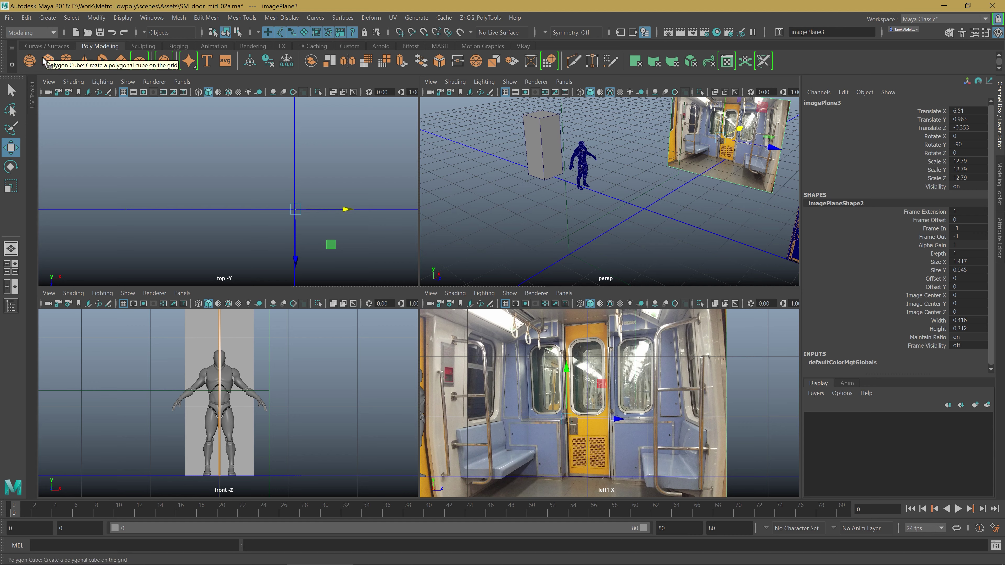
Create a polygon cube, raise it over the yellow door in the maximized side view, and enable X-Ray.
{"action": "left_click", "coordinate": [48, 60]}
{"action": "left_click_drag", "start_coordinate": [591, 225], "coordinate": [573, 253], "text": "alt"}
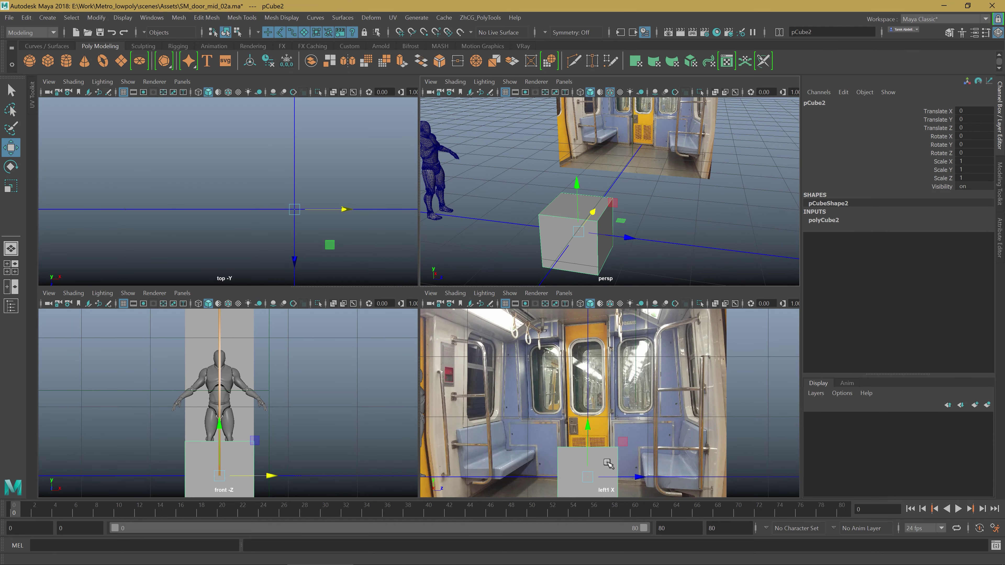
{"action": "scroll", "coordinate": [611, 409], "scroll_direction": "up", "scroll_amount": 2}
{"action": "key", "text": "space"}
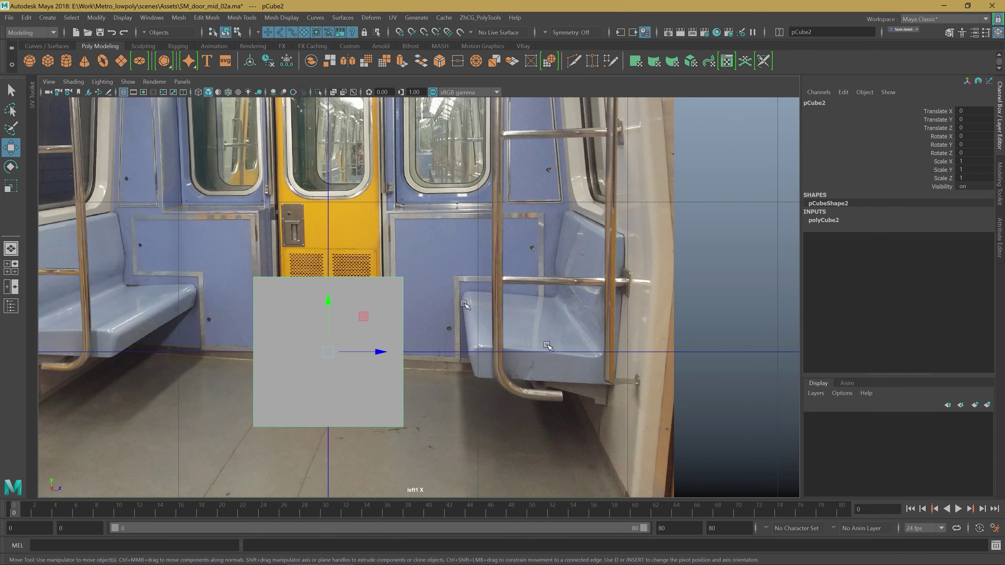
{"action": "middle_click_drag", "start_coordinate": [338, 288], "coordinate": [518, 384], "text": "alt"}
{"action": "left_click_drag", "start_coordinate": [510, 407], "coordinate": [510, 338]}
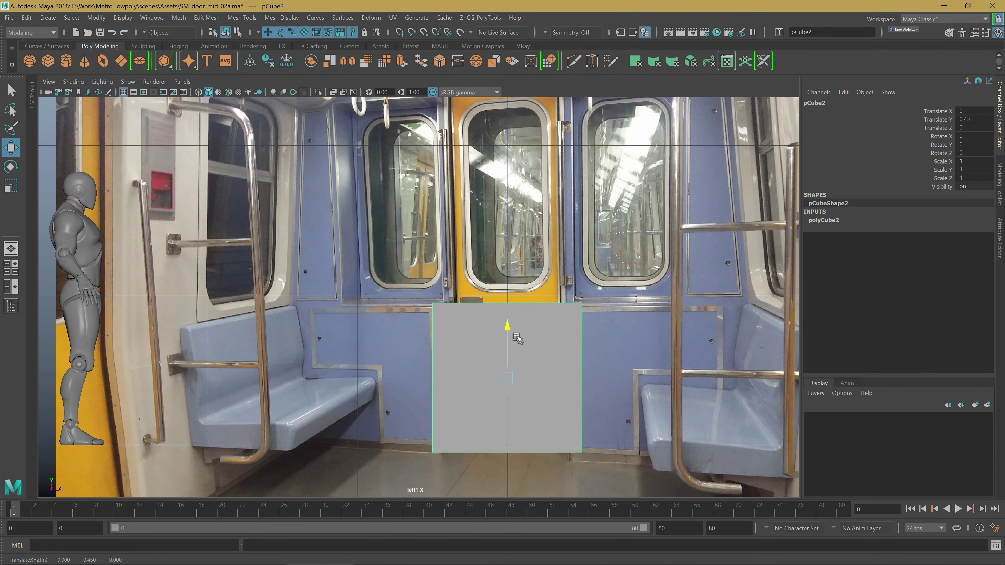
{"action": "left_click", "coordinate": [333, 92]}
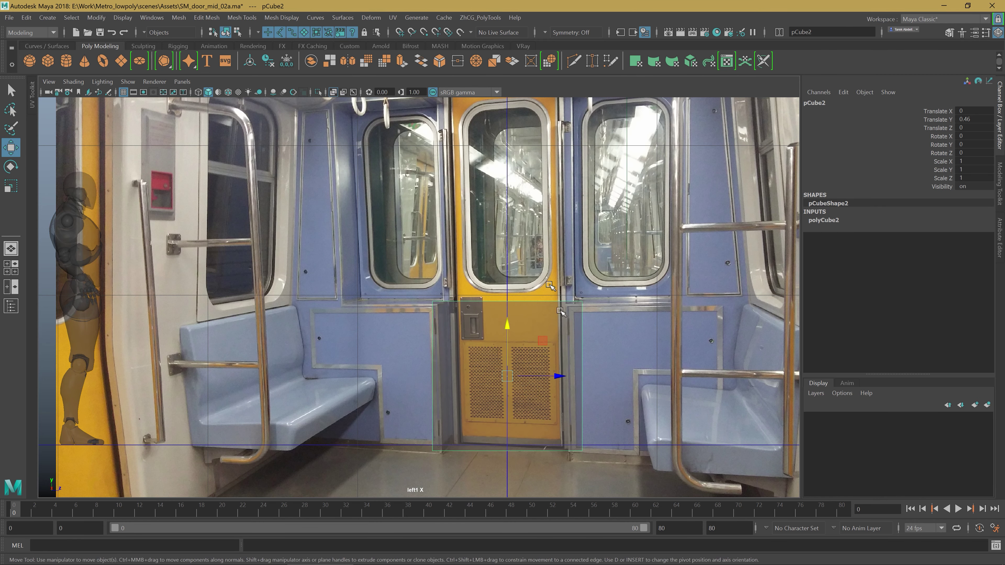
{"action": "middle_click_drag", "start_coordinate": [488, 370], "coordinate": [490, 378], "text": "alt"}
{"action": "middle_click_drag", "start_coordinate": [531, 342], "coordinate": [527, 330], "text": "alt"}
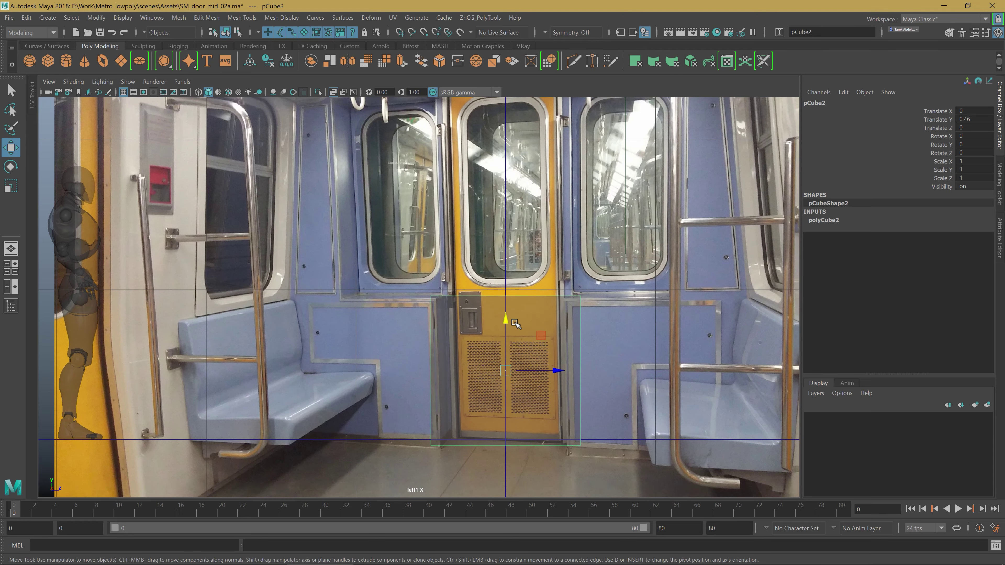
{"action": "key", "text": "ctrl+m"}
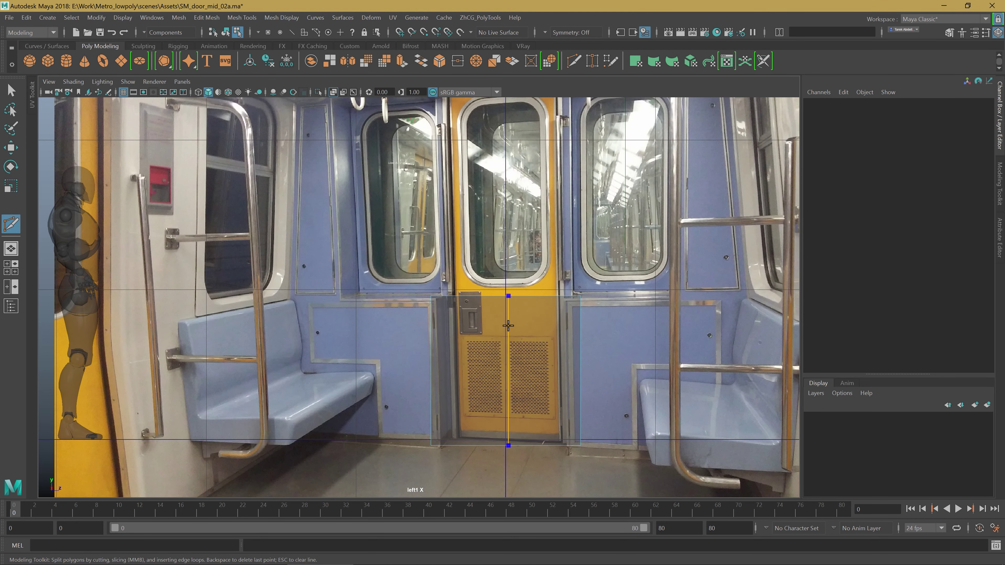
Cut a vertical centre edge through the cube and switch to vertex mode.
{"action": "left_click", "coordinate": [506, 296]}
{"action": "left_click", "coordinate": [517, 337]}
{"action": "key", "text": "q"}
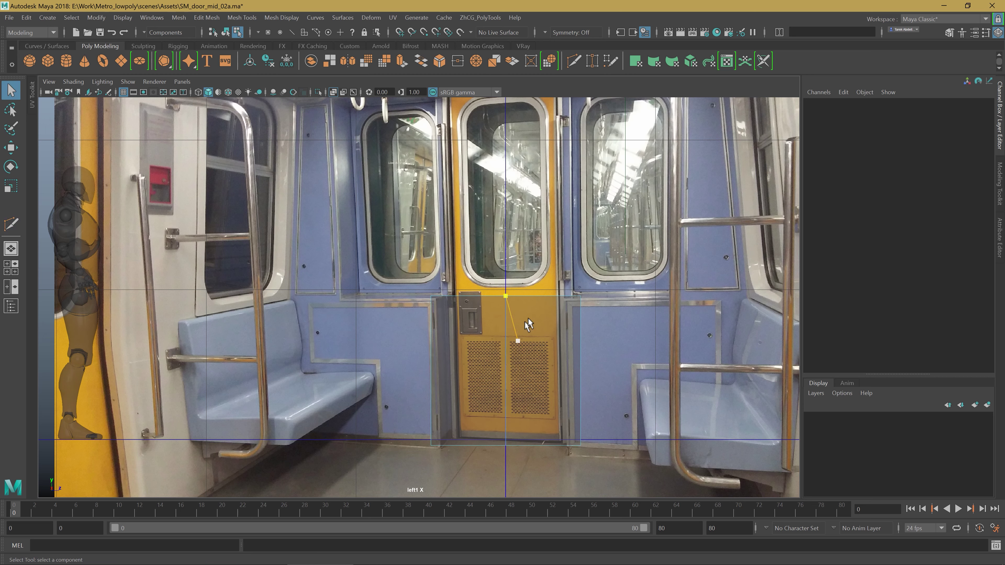
{"action": "right_click_drag", "start_coordinate": [501, 301], "coordinate": [459, 259]}
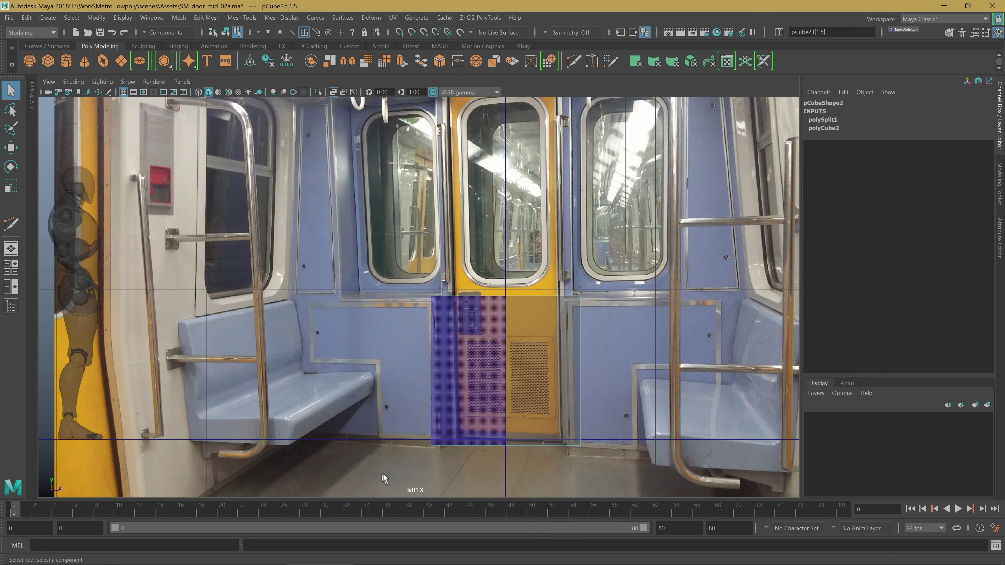
{"action": "right_click", "coordinate": [560, 323]}
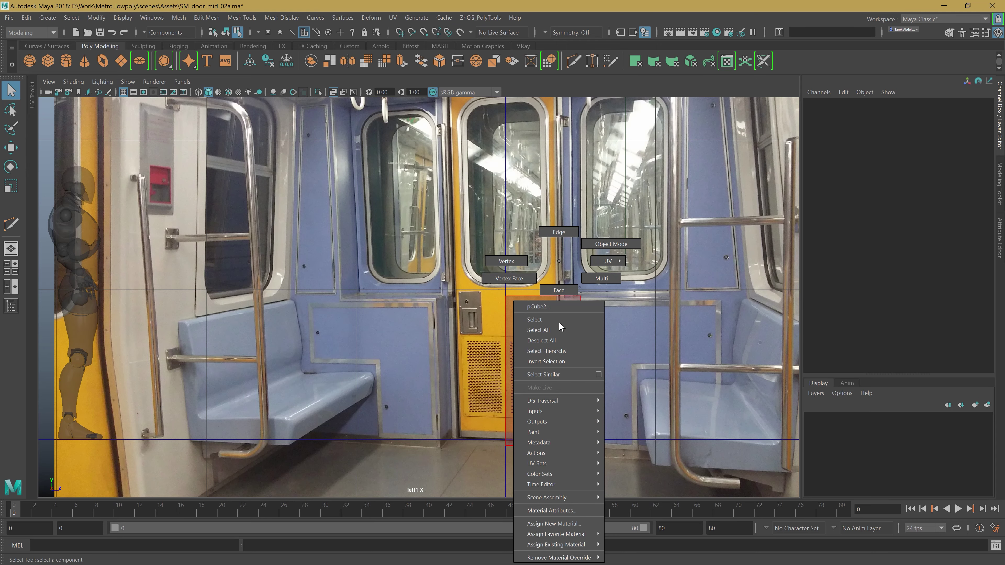
{"action": "left_click", "coordinate": [507, 261]}
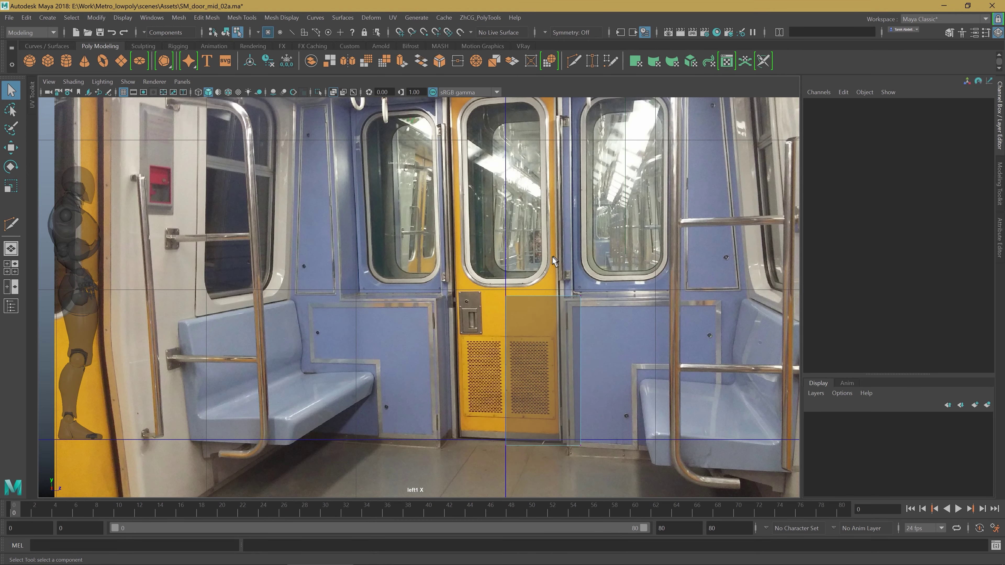
Move the cube's right-side vertices to align with the door's side edge.
{"action": "left_click", "coordinate": [1002, 194]}
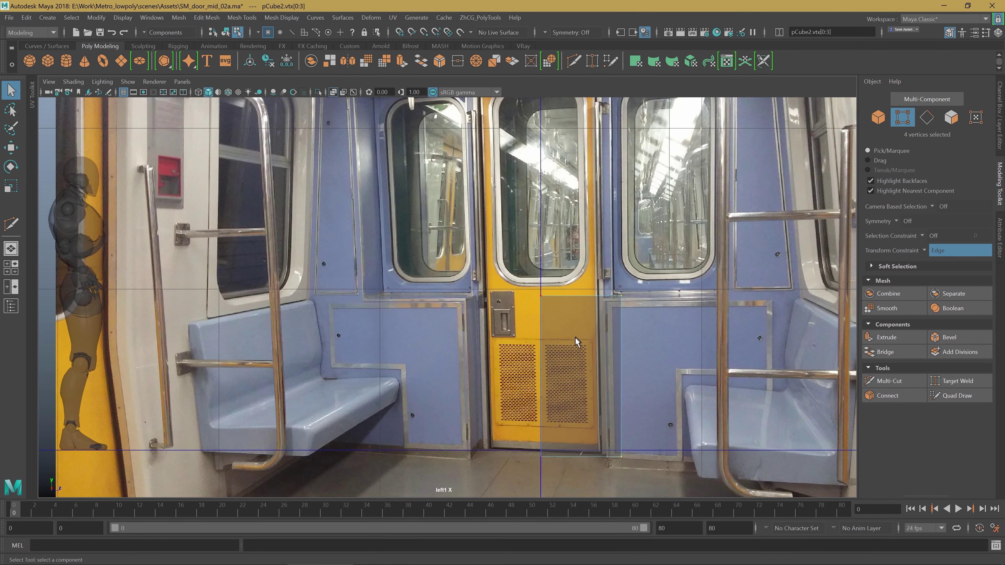
{"action": "middle_click_drag", "start_coordinate": [576, 341], "coordinate": [570, 343], "text": "alt"}
{"action": "key", "text": "w"}
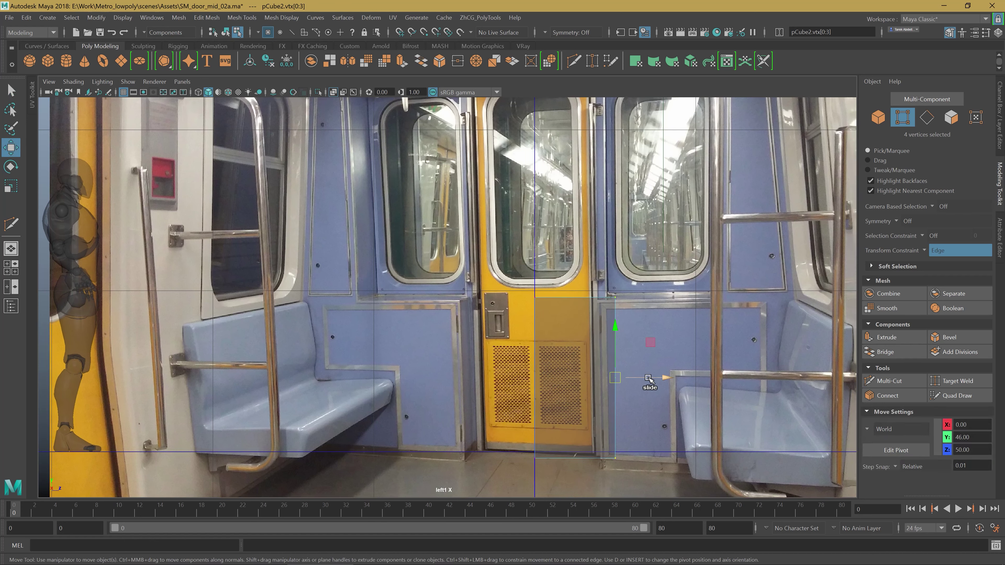
{"action": "key", "text": "ctrl+shift"}
{"action": "left_click_drag", "start_coordinate": [648, 378], "coordinate": [629, 380]}
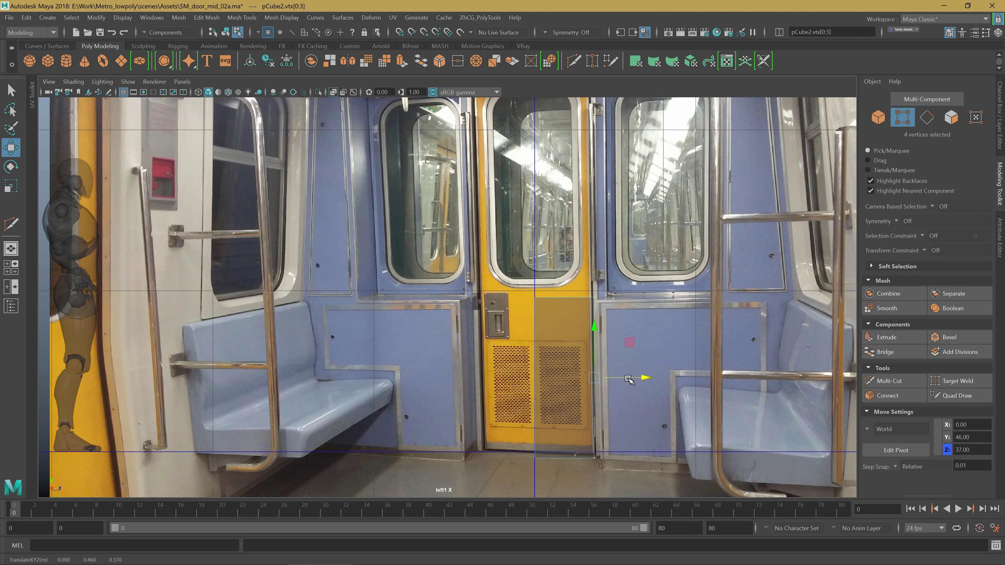
{"action": "left_click_drag", "start_coordinate": [630, 380], "coordinate": [634, 380]}
{"action": "scroll", "coordinate": [665, 427], "scroll_direction": "up", "scroll_amount": 2}
{"action": "scroll", "coordinate": [693, 462], "scroll_direction": "up", "scroll_amount": 2}
{"action": "scroll", "coordinate": [692, 461], "scroll_direction": "down", "scroll_amount": 1}
{"action": "scroll", "coordinate": [605, 415], "scroll_direction": "up", "scroll_amount": 3}
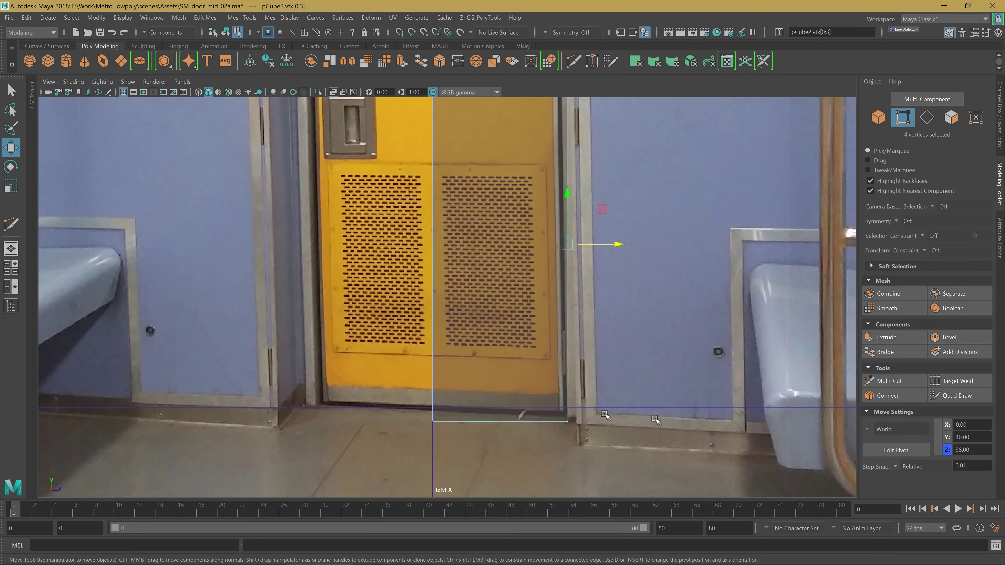
Line the bottom vertices up with the door sill and readjust the right edge.
{"action": "left_click_drag", "start_coordinate": [585, 439], "coordinate": [420, 396]}
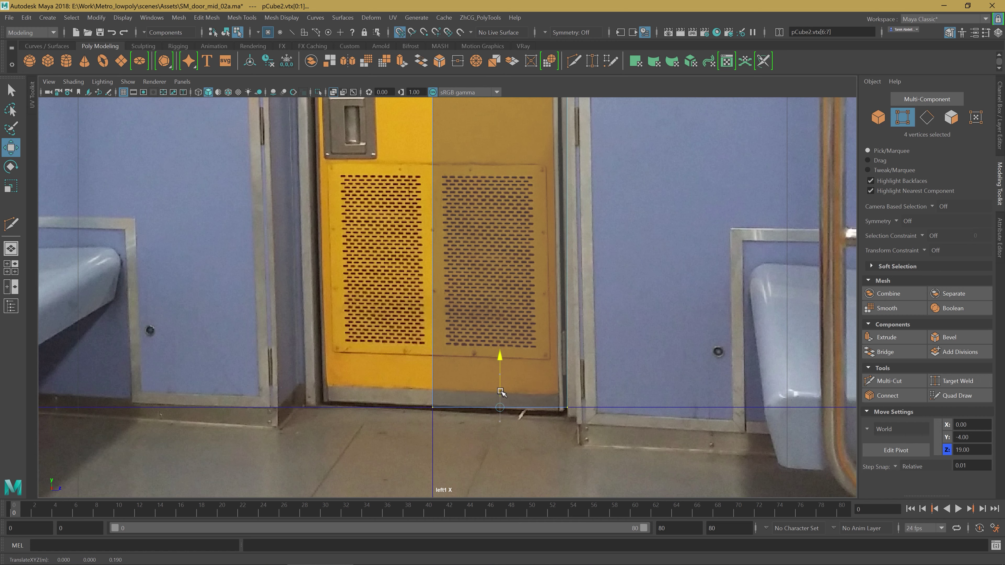
{"action": "left_click_drag", "start_coordinate": [500, 422], "coordinate": [499, 407]}
{"action": "middle_click_drag", "start_coordinate": [560, 323], "coordinate": [560, 355], "text": "alt"}
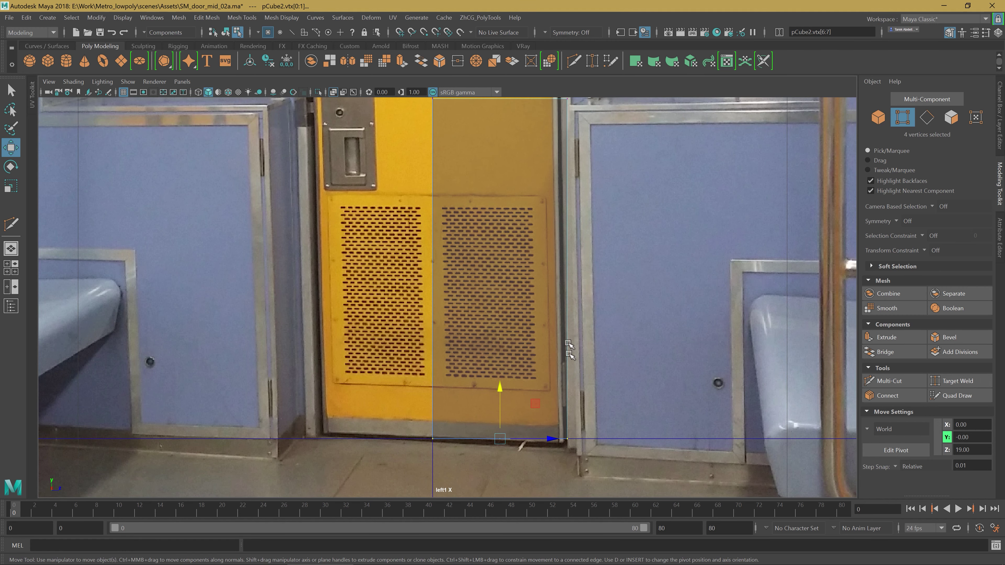
{"action": "scroll", "coordinate": [561, 342], "scroll_direction": "down", "scroll_amount": 4}
{"action": "scroll", "coordinate": [542, 412], "scroll_direction": "up", "scroll_amount": 1}
{"action": "scroll", "coordinate": [523, 482], "scroll_direction": "up", "scroll_amount": 1}
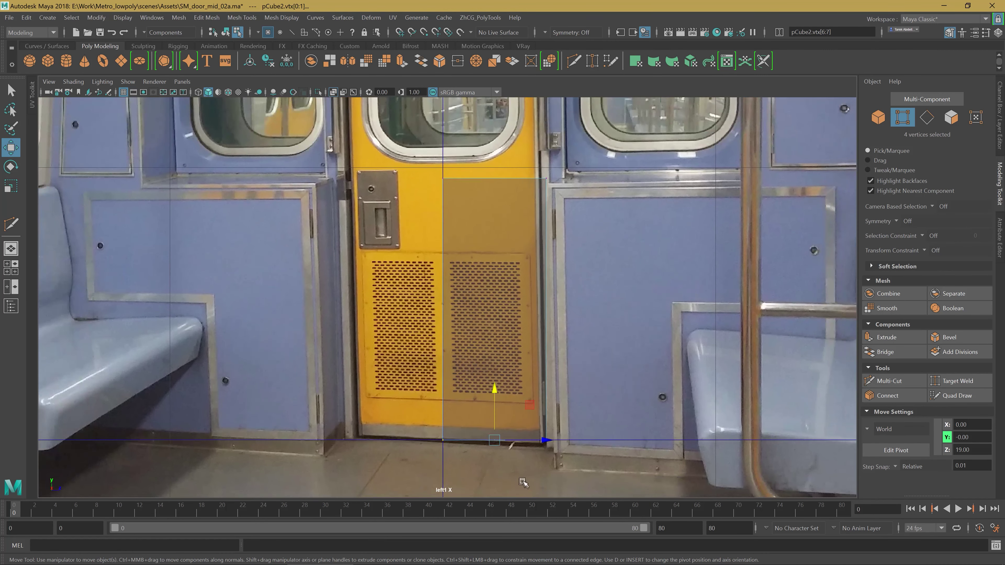
{"action": "left_click_drag", "start_coordinate": [543, 176], "coordinate": [568, 446]}
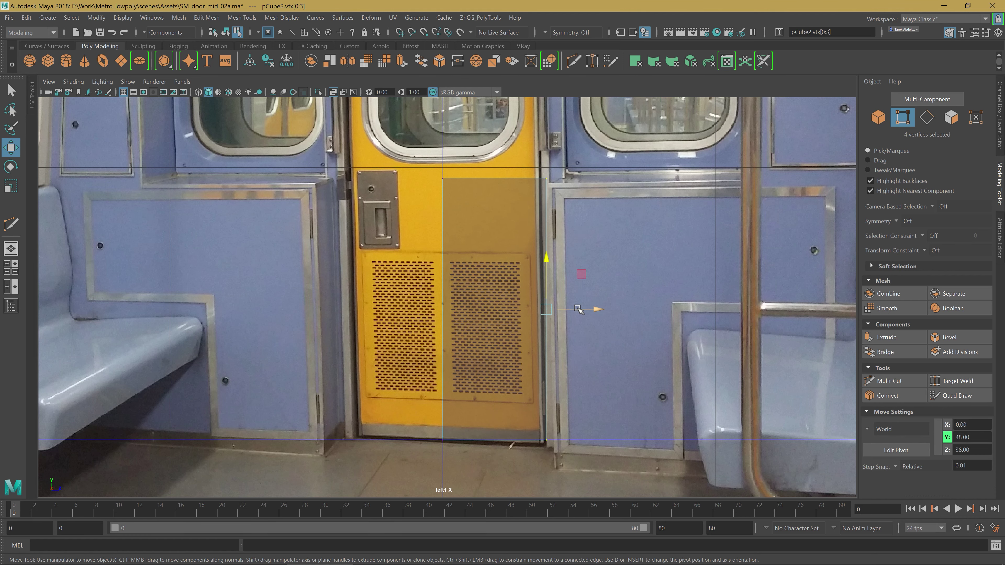
{"action": "left_click_drag", "start_coordinate": [578, 309], "coordinate": [577, 322]}
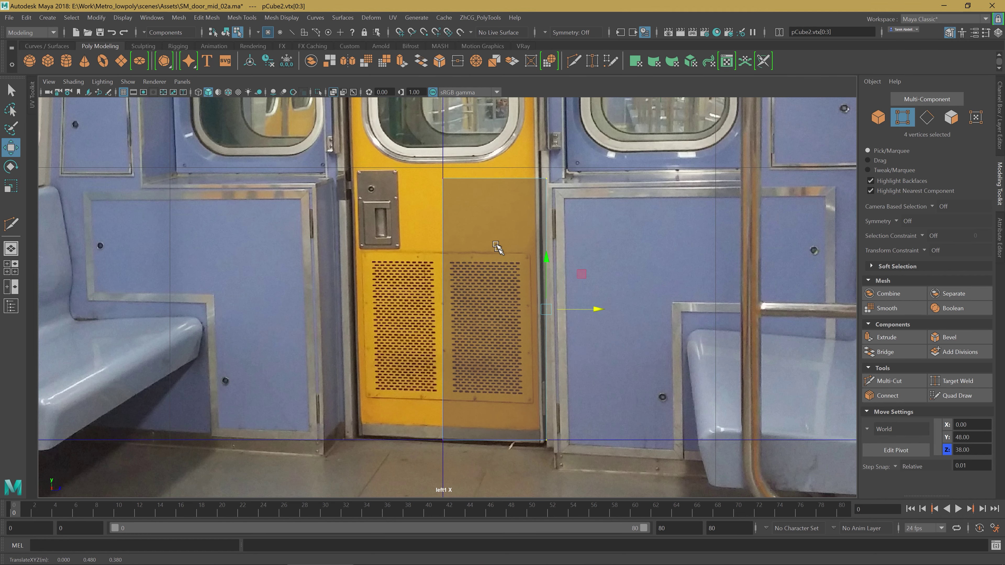
Raise the cube's top vertices to Y 257 at the top of the yellow door.
{"action": "middle_click_drag", "start_coordinate": [497, 247], "coordinate": [510, 369], "text": "alt"}
{"action": "left_click_drag", "start_coordinate": [511, 368], "coordinate": [502, 280], "text": "alt"}
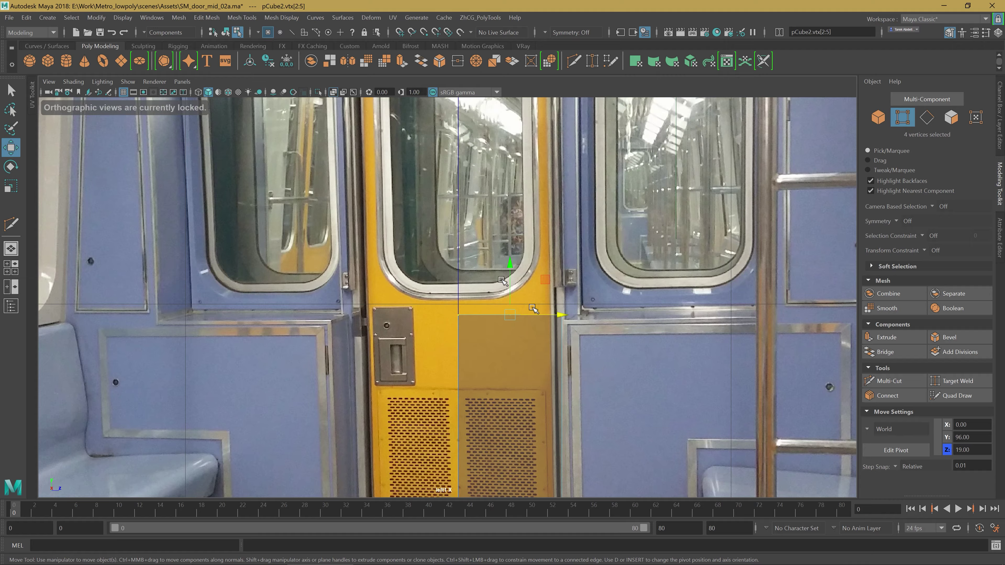
{"action": "scroll", "coordinate": [502, 280], "scroll_direction": "down", "scroll_amount": 3}
{"action": "left_click_drag", "start_coordinate": [534, 356], "coordinate": [538, 144]}
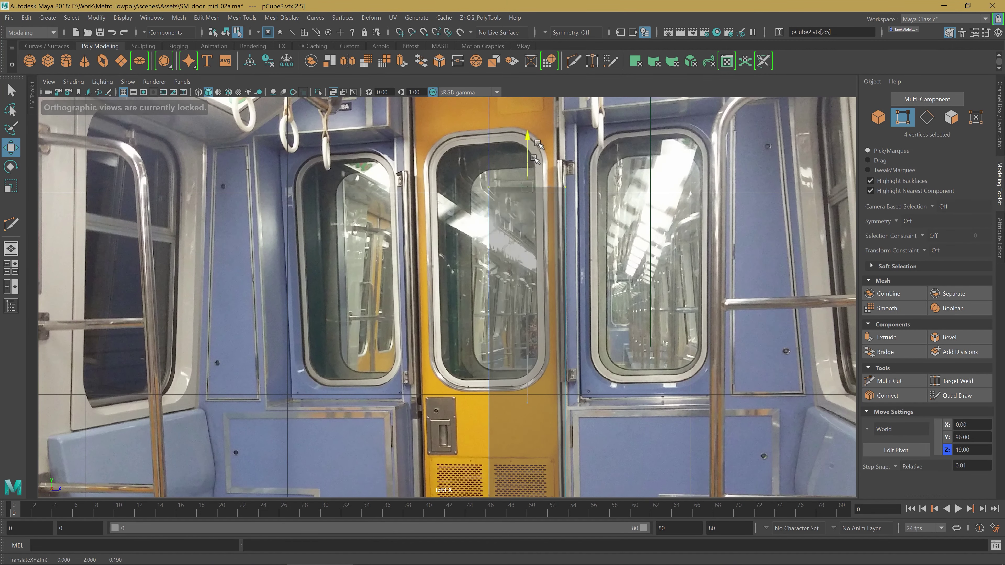
{"action": "middle_click_drag", "start_coordinate": [538, 144], "coordinate": [574, 303], "text": "alt"}
{"action": "scroll", "coordinate": [609, 313], "scroll_direction": "up", "scroll_amount": 2}
{"action": "left_click_drag", "start_coordinate": [608, 316], "coordinate": [600, 193]}
{"action": "middle_click_drag", "start_coordinate": [579, 254], "coordinate": [529, 233], "text": "alt"}
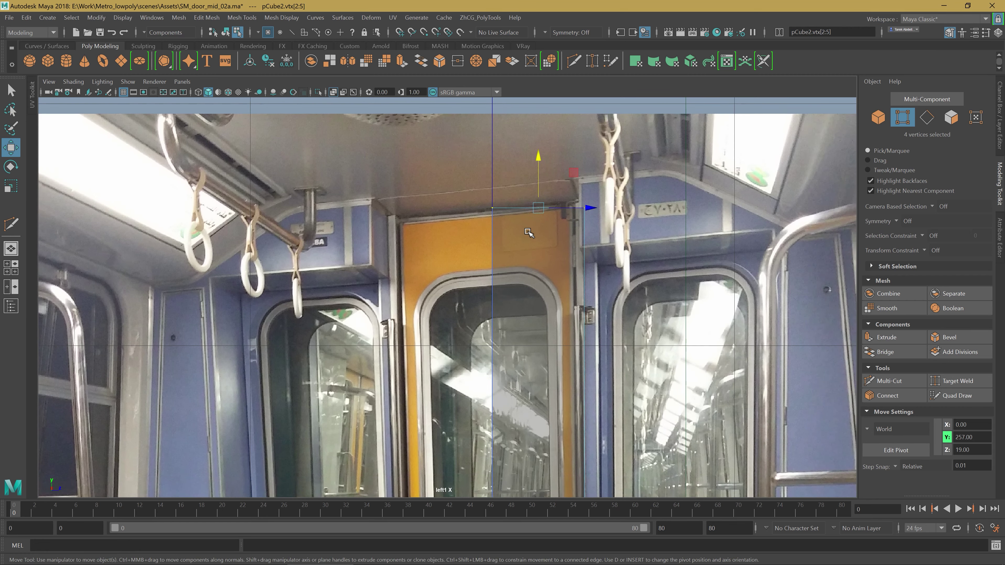
In the four-view layout, select the vertices on the column's far side.
{"action": "key", "text": "space"}
{"action": "scroll", "coordinate": [622, 173], "scroll_direction": "up", "scroll_amount": 3}
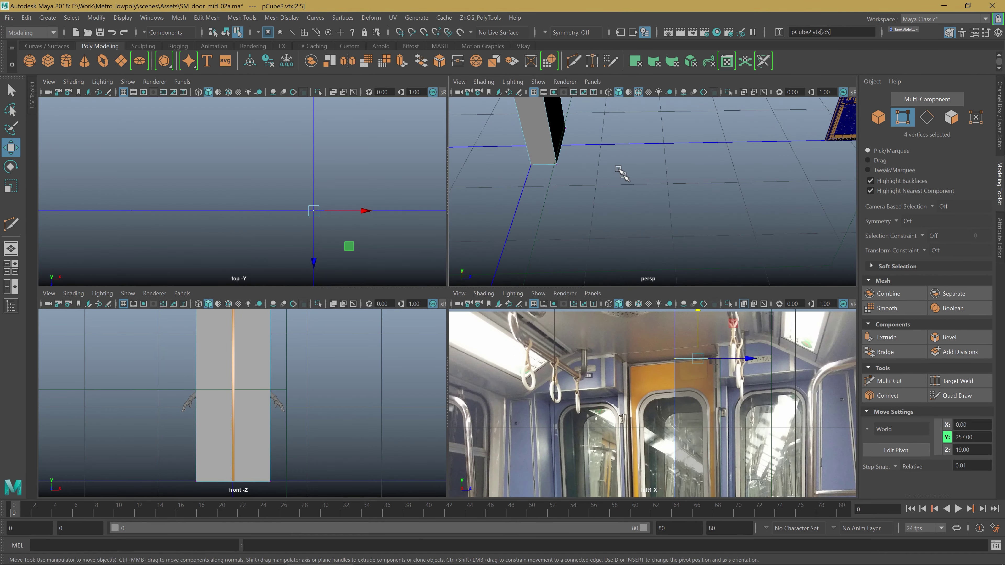
{"action": "scroll", "coordinate": [621, 172], "scroll_direction": "down", "scroll_amount": 2}
{"action": "scroll", "coordinate": [625, 178], "scroll_direction": "down", "scroll_amount": 3}
{"action": "scroll", "coordinate": [631, 186], "scroll_direction": "down", "scroll_amount": 3}
{"action": "scroll", "coordinate": [637, 194], "scroll_direction": "down", "scroll_amount": 2}
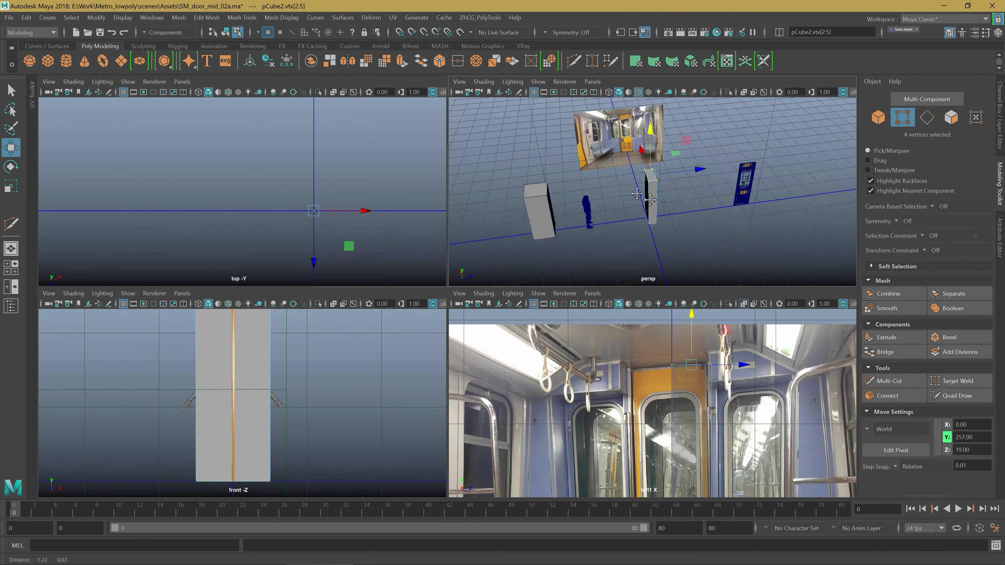
{"action": "left_click_drag", "start_coordinate": [637, 194], "coordinate": [696, 215], "text": "alt"}
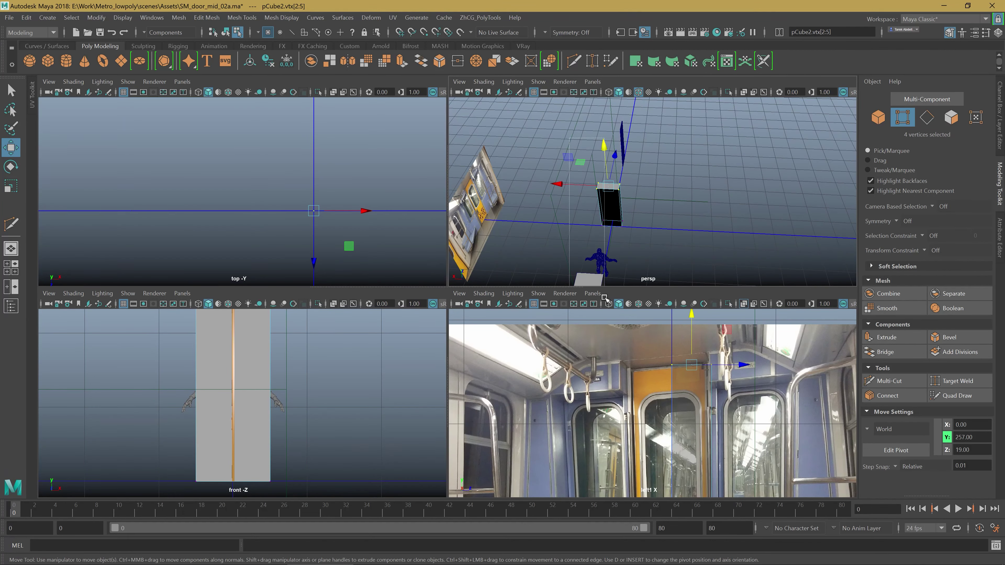
{"action": "left_click_drag", "start_coordinate": [590, 238], "coordinate": [603, 180]}
{"action": "scroll", "coordinate": [602, 180], "scroll_direction": "up", "scroll_amount": 3}
Move the far-side vertices along X to -46 so the column matches the door edge.
{"action": "left_click_drag", "start_coordinate": [539, 216], "coordinate": [597, 218]}
{"action": "left_click_drag", "start_coordinate": [664, 149], "coordinate": [677, 242], "text": "alt"}
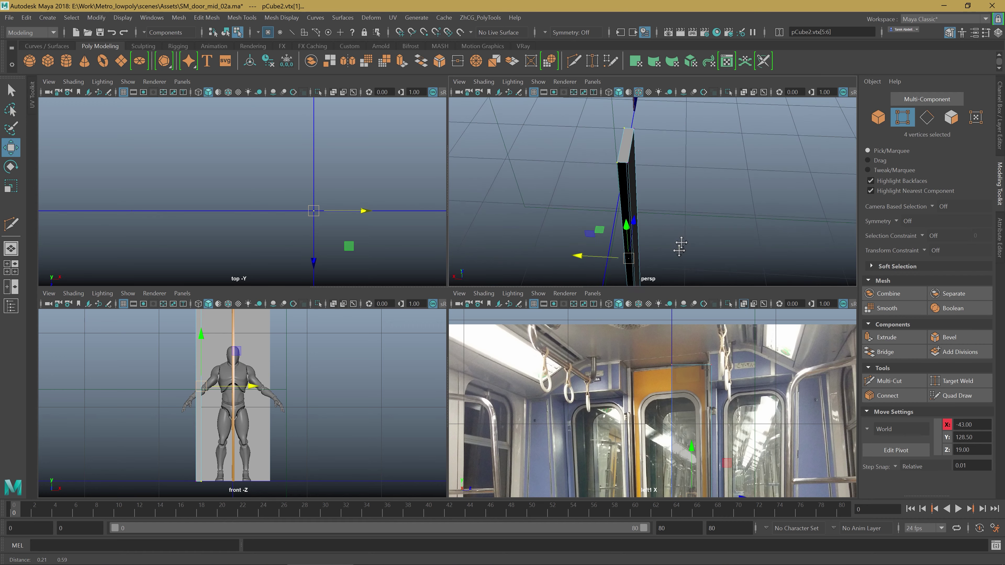
{"action": "mouse_move", "coordinate": [599, 261]}
{"action": "left_mouse_down"}
{"action": "mouse_move", "coordinate": [588, 263]}
{"action": "mouse_move", "coordinate": [617, 232]}
{"action": "mouse_move", "coordinate": [635, 232]}
{"action": "mouse_move", "coordinate": [573, 235]}
{"action": "left_mouse_up"}
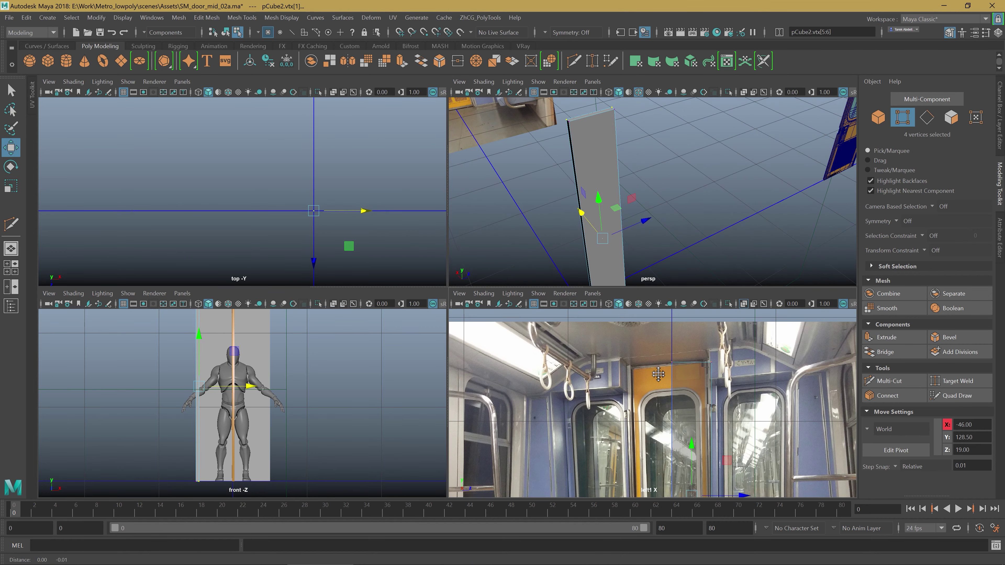
{"action": "scroll", "coordinate": [673, 397], "scroll_direction": "up", "scroll_amount": 3}
{"action": "scroll", "coordinate": [672, 396], "scroll_direction": "up", "scroll_amount": 3}
{"action": "mouse_move", "coordinate": [681, 407]}
{"action": "middle_mouse_down", "text": "alt"}
{"action": "mouse_move", "coordinate": [671, 341]}
{"action": "mouse_move", "coordinate": [672, 393]}
{"action": "mouse_move", "coordinate": [649, 410]}
{"action": "middle_mouse_up", "text": "alt"}
{"action": "key", "text": "space"}
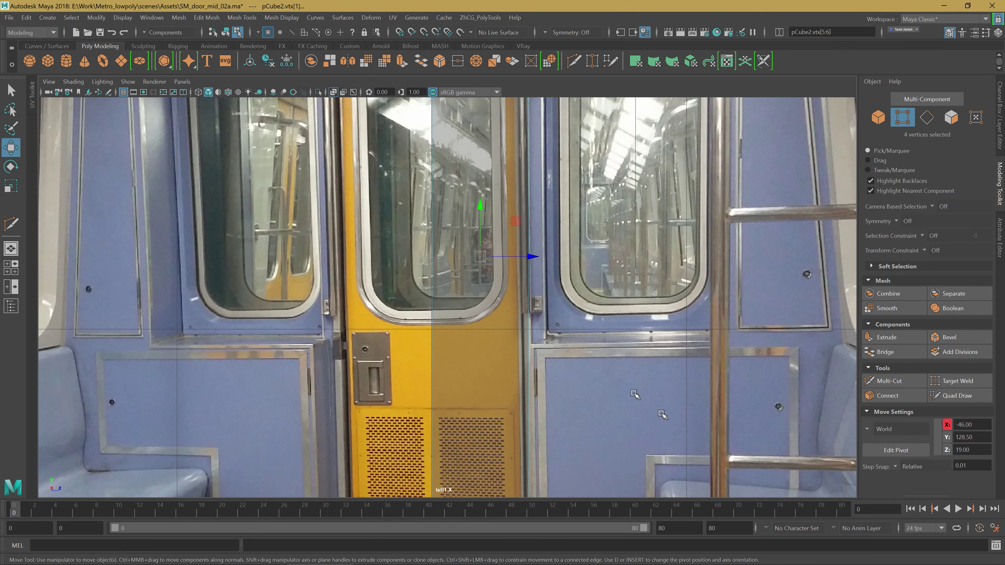
Activate Multi-Cut and frame the door's top and windows in the left view.
{"action": "scroll", "coordinate": [536, 333], "scroll_direction": "up", "scroll_amount": 1}
{"action": "right_click_drag", "start_coordinate": [536, 333], "coordinate": [515, 345], "text": "shift"}
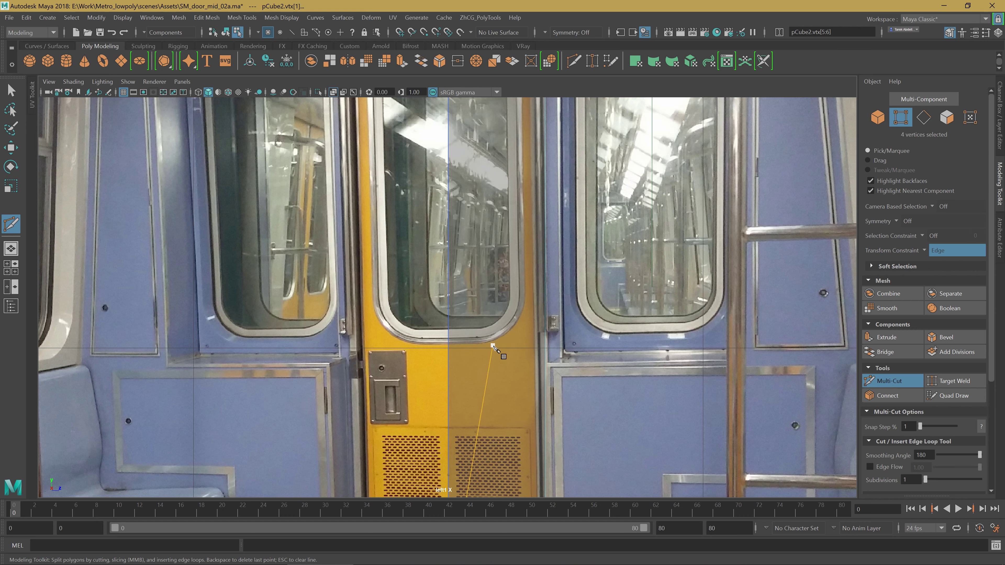
{"action": "left_click", "coordinate": [891, 381]}
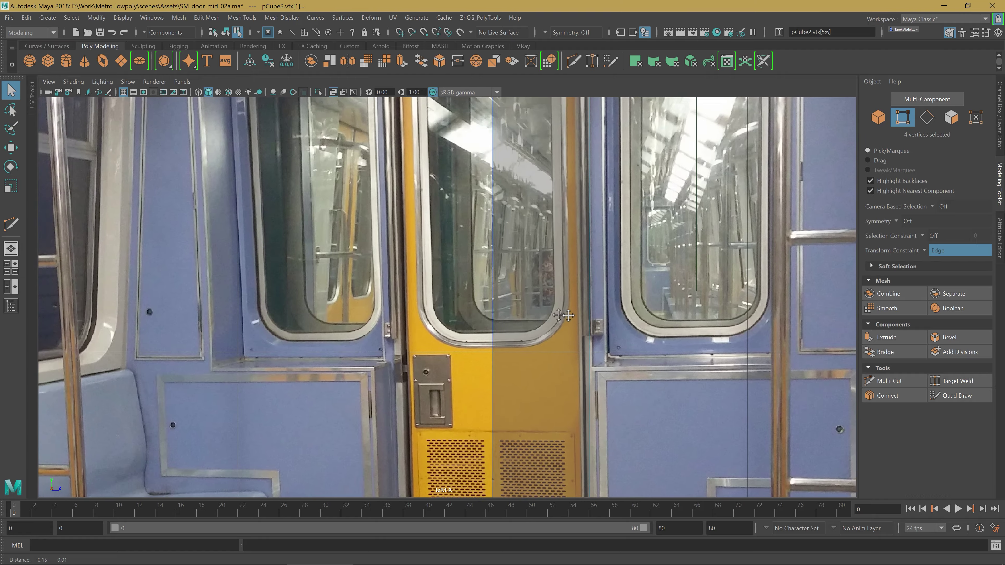
{"action": "middle_click_drag", "start_coordinate": [537, 315], "coordinate": [596, 319], "text": "alt"}
{"action": "right_click_drag", "start_coordinate": [598, 319], "coordinate": [576, 333], "text": "shift"}
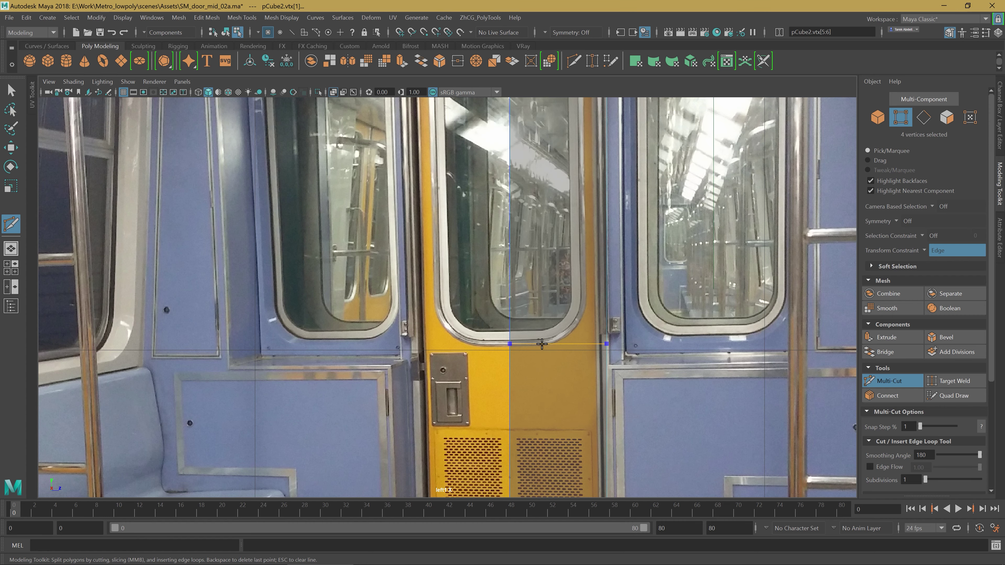
{"action": "middle_click_drag", "start_coordinate": [542, 344], "coordinate": [558, 495], "text": "alt"}
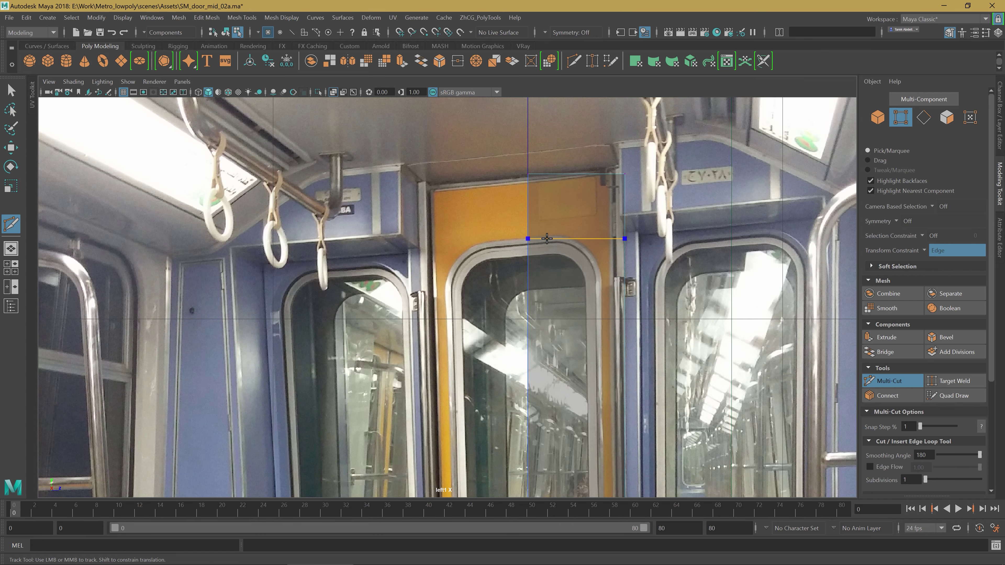
{"action": "middle_click_drag", "start_coordinate": [558, 429], "coordinate": [559, 303], "text": "alt"}
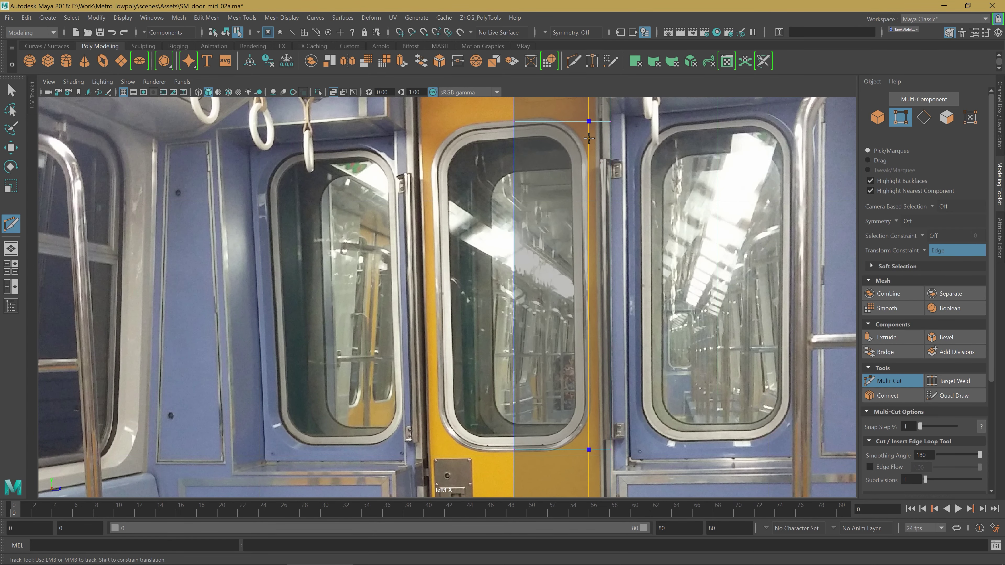
Cut a vertical edge loop along the window's right edge, then select the two opening faces.
{"action": "left_click", "coordinate": [587, 139], "text": "ctrl"}
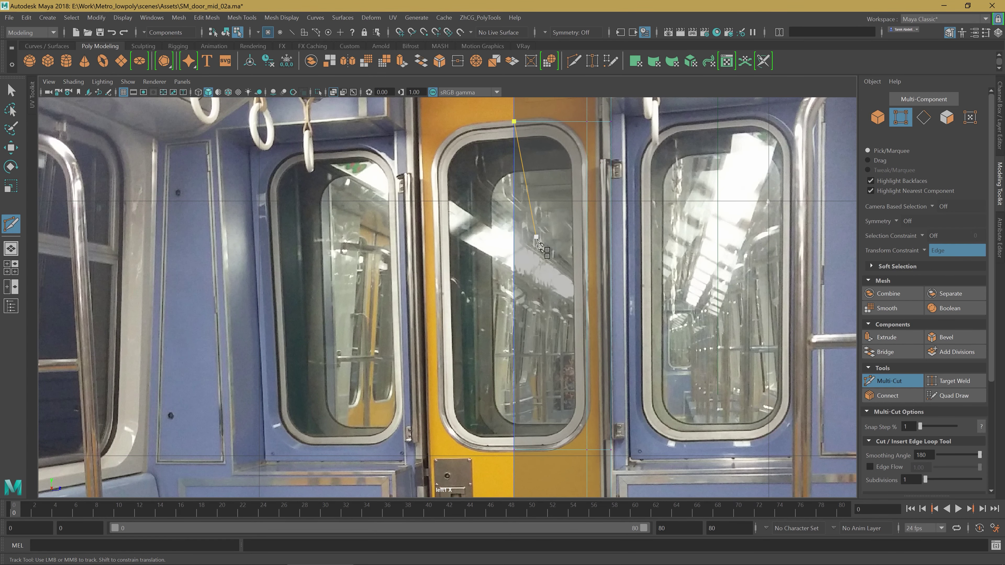
{"action": "middle_click_drag", "start_coordinate": [543, 206], "coordinate": [552, 217], "text": "alt"}
{"action": "key", "text": "q"}
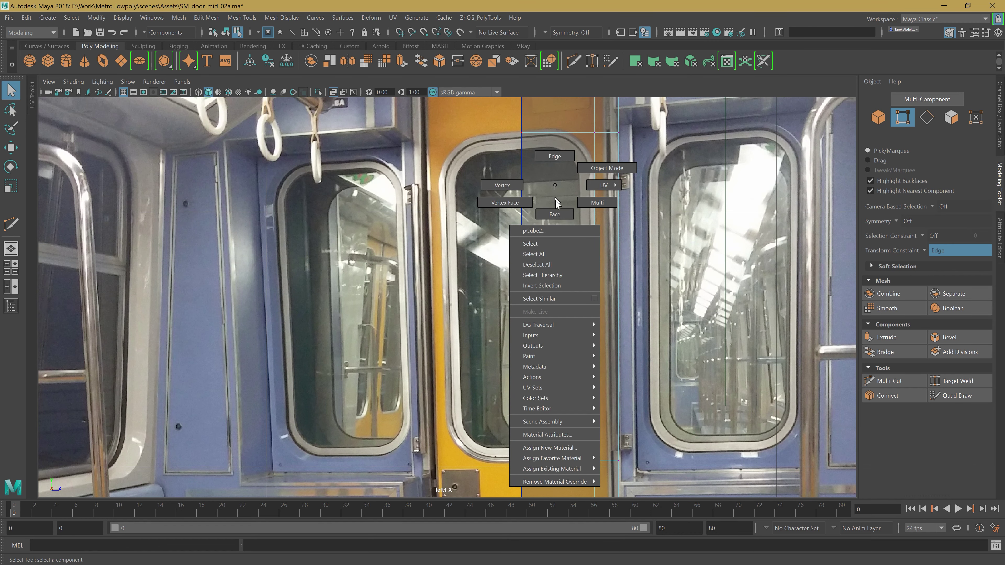
{"action": "right_click_drag", "start_coordinate": [559, 189], "coordinate": [465, 228]}
{"action": "left_click_drag", "start_coordinate": [467, 224], "coordinate": [566, 305]}
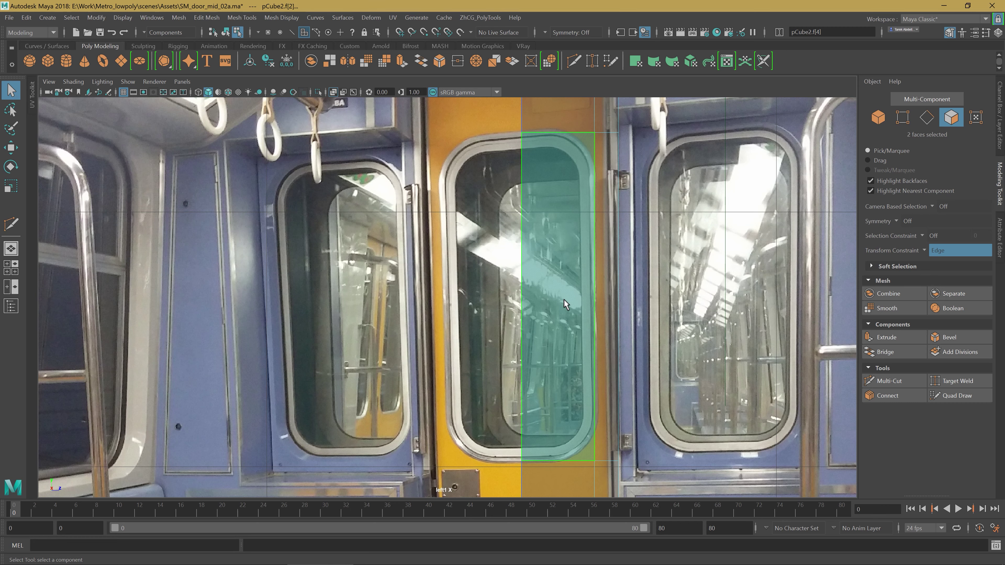
Delete the two door-opening faces.
{"action": "key", "text": "Delete"}
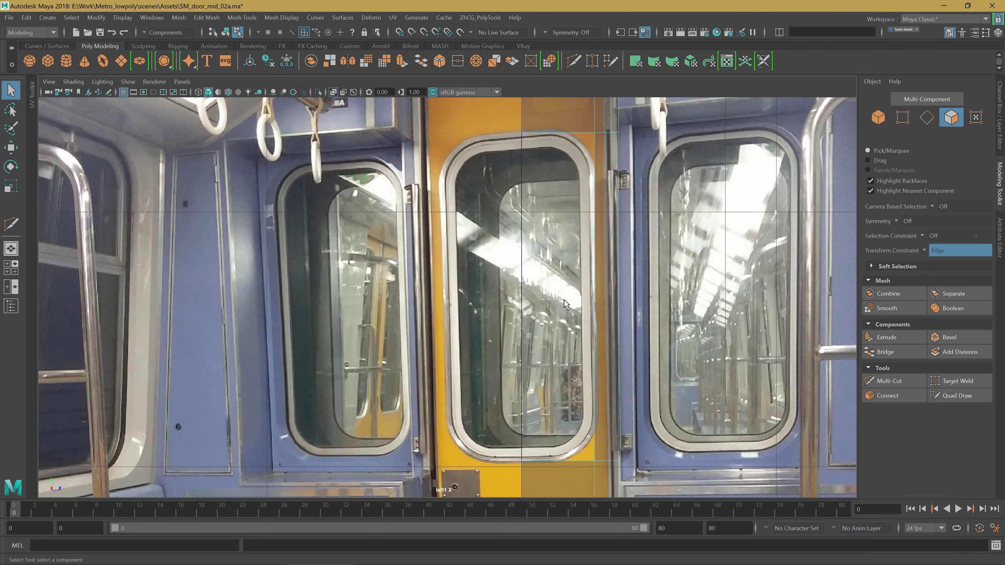
{"action": "key", "text": "space"}
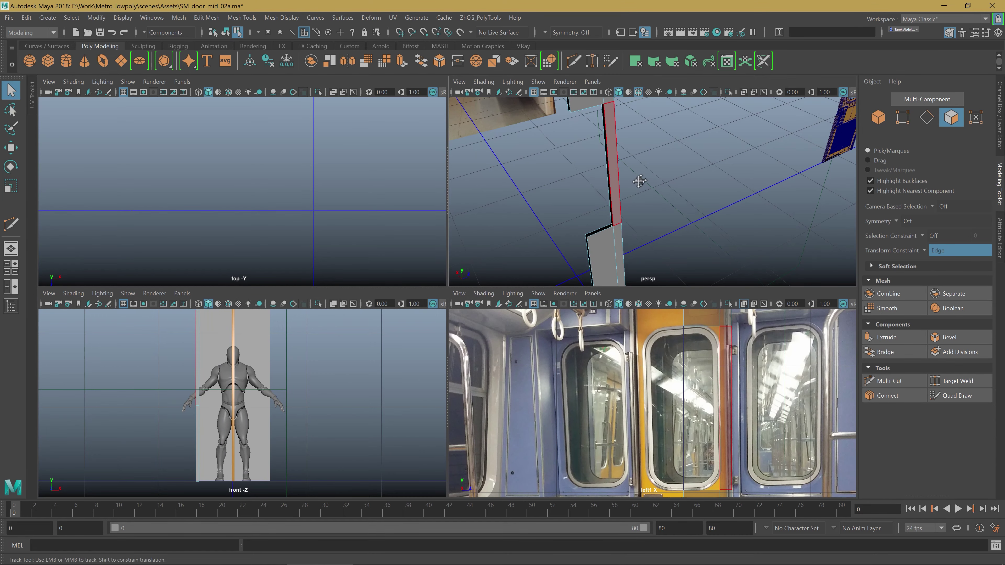
{"action": "key", "text": "space"}
{"action": "left_click_drag", "start_coordinate": [566, 179], "coordinate": [581, 274], "text": "alt"}
Select the frame's open border edges and bridge them to close the inner sides.
{"action": "right_click_drag", "start_coordinate": [498, 262], "coordinate": [498, 233]}
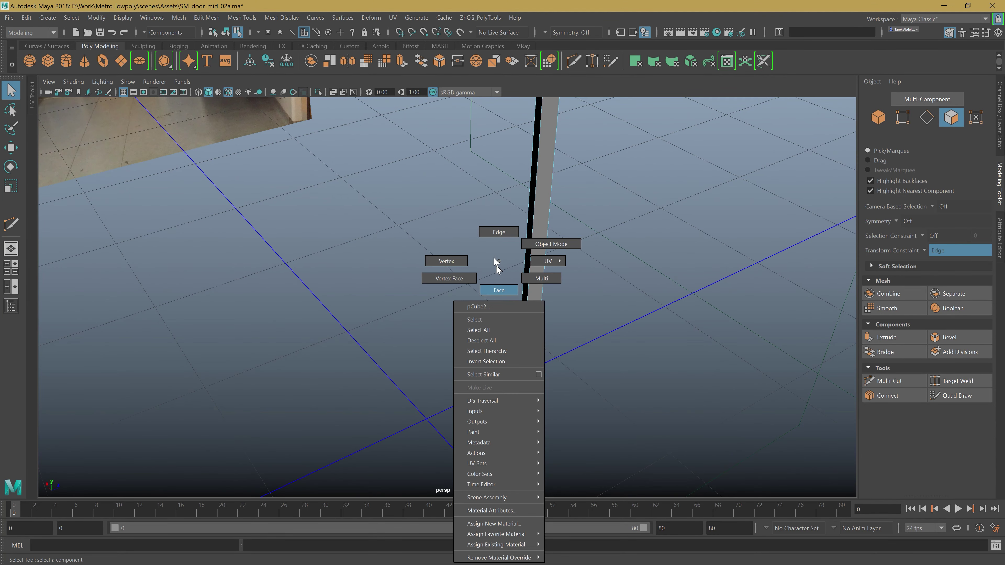
{"action": "left_click", "coordinate": [501, 309]}
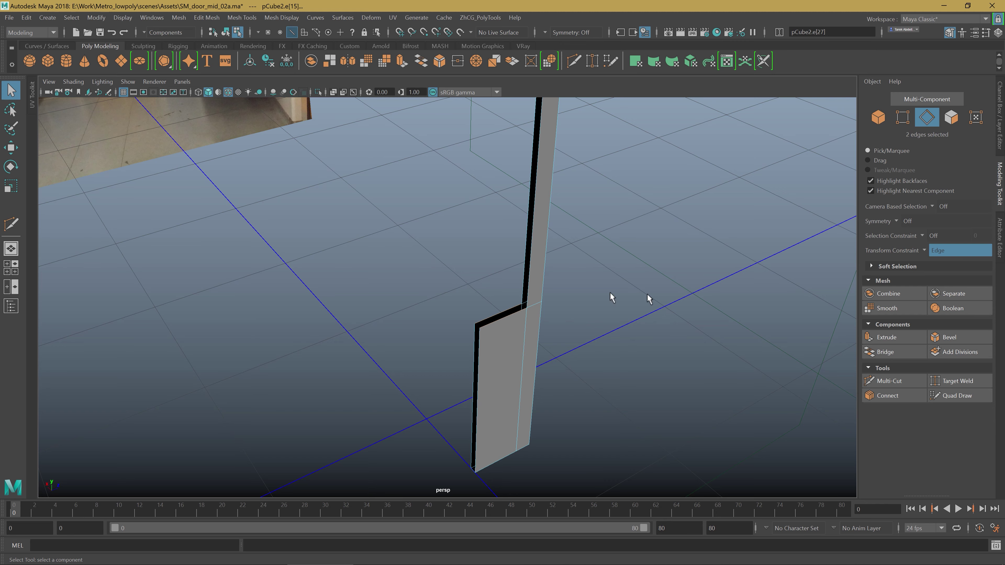
{"action": "scroll", "coordinate": [562, 238], "scroll_direction": "up", "scroll_amount": 3}
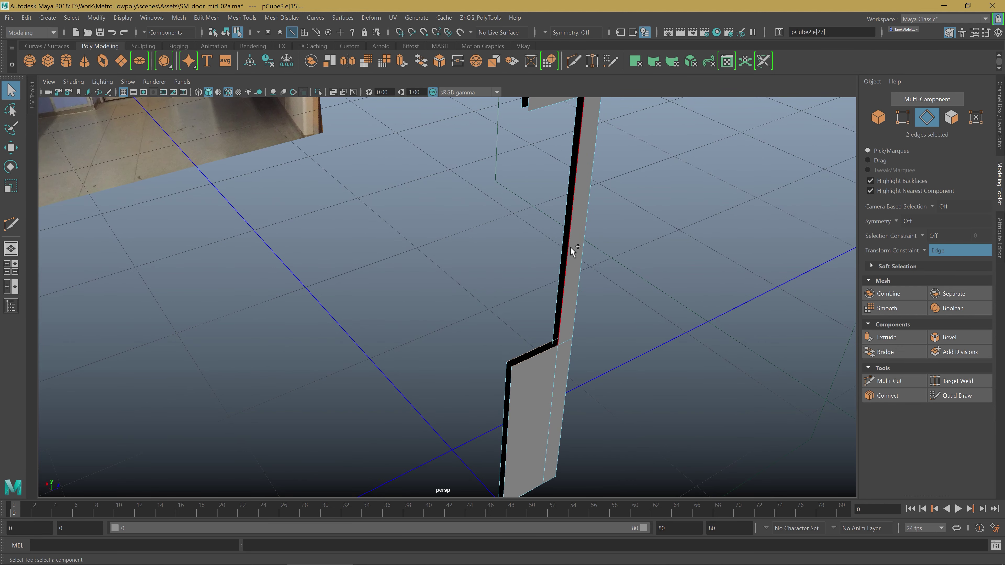
{"action": "left_click", "coordinate": [559, 235], "text": "shift"}
{"action": "scroll", "coordinate": [559, 234], "scroll_direction": "down", "scroll_amount": 3}
{"action": "left_click_drag", "start_coordinate": [559, 234], "coordinate": [520, 236], "text": "alt"}
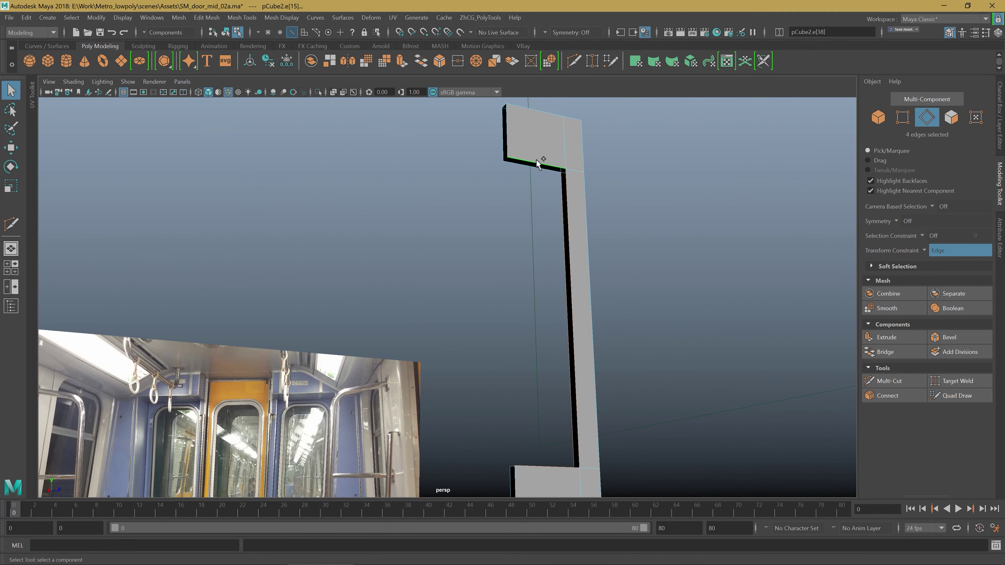
{"action": "left_click", "coordinate": [533, 169], "text": "shift"}
{"action": "left_click", "coordinate": [885, 352]}
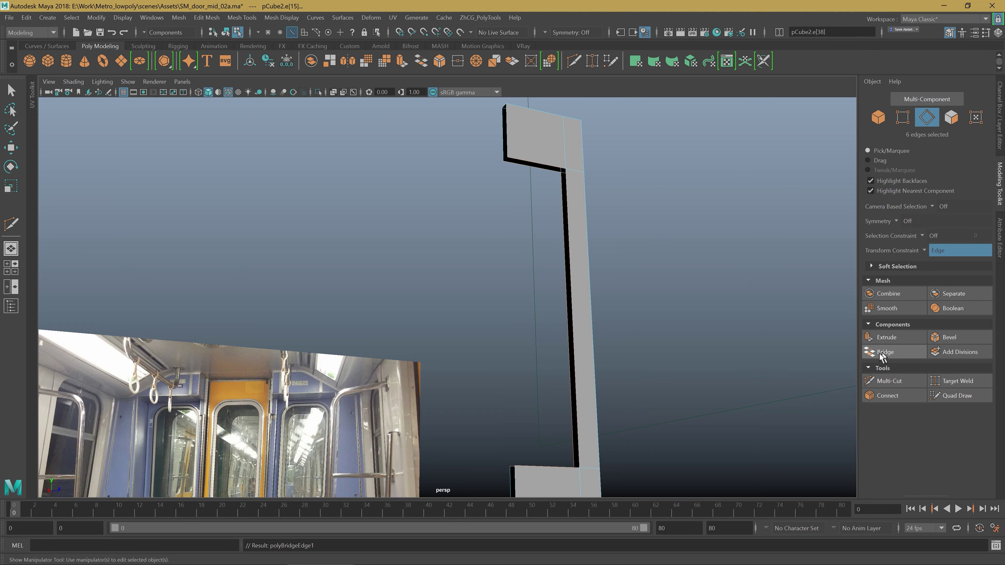
{"action": "mouse_move", "coordinate": [563, 275]}
{"action": "left_mouse_down", "text": "alt"}
{"action": "mouse_move", "coordinate": [554, 214]}
{"action": "mouse_move", "coordinate": [575, 215]}
{"action": "mouse_move", "coordinate": [521, 285]}
{"action": "mouse_move", "coordinate": [522, 226]}
{"action": "mouse_move", "coordinate": [575, 299]}
{"action": "mouse_move", "coordinate": [514, 298]}
{"action": "mouse_move", "coordinate": [523, 309]}
{"action": "mouse_move", "coordinate": [460, 207]}
{"action": "left_mouse_up", "text": "alt"}
{"action": "key", "text": "q"}
Pick a single edge on the frame, then return to whole-object selection.
{"action": "right_click", "coordinate": [458, 203]}
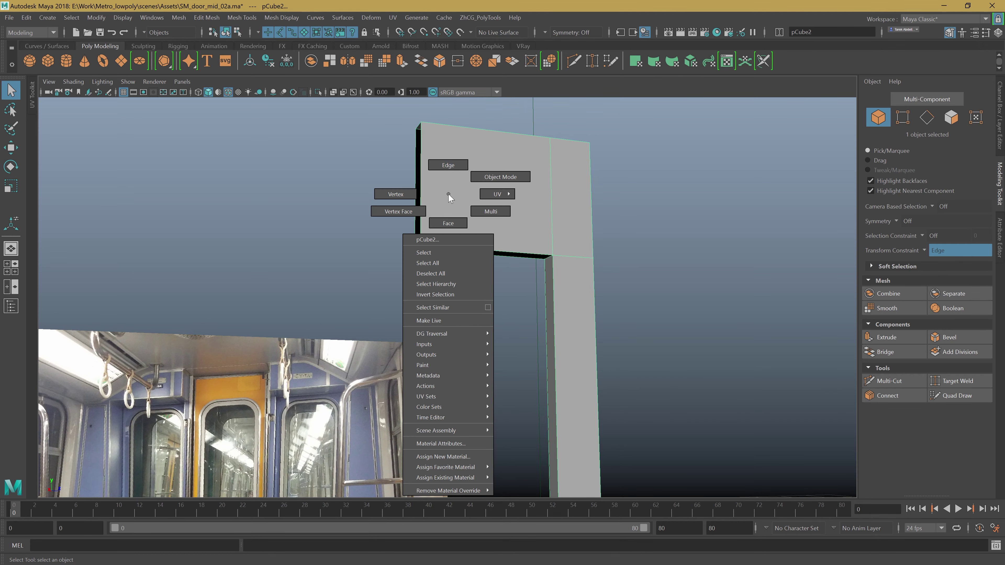
{"action": "left_click", "coordinate": [458, 175]}
{"action": "left_click", "coordinate": [425, 182]}
{"action": "scroll", "coordinate": [627, 222], "scroll_direction": "up", "scroll_amount": 3}
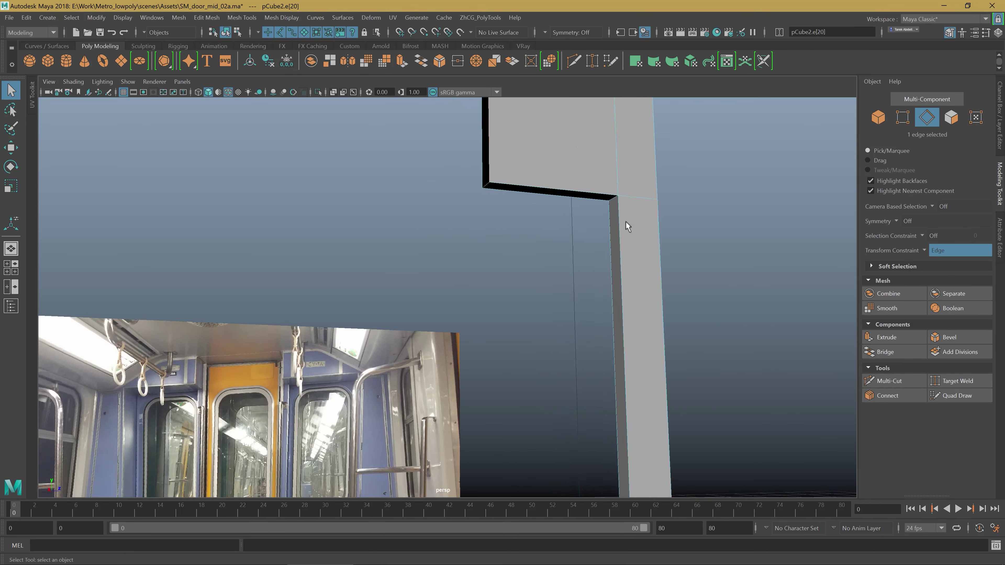
{"action": "scroll", "coordinate": [626, 221], "scroll_direction": "down", "scroll_amount": 3}
{"action": "mouse_move", "coordinate": [626, 221]}
{"action": "left_mouse_down", "text": "alt"}
{"action": "mouse_move", "coordinate": [552, 317]}
{"action": "mouse_move", "coordinate": [563, 217]}
{"action": "left_mouse_up", "text": "alt"}
{"action": "scroll", "coordinate": [562, 217], "scroll_direction": "down", "scroll_amount": 3}
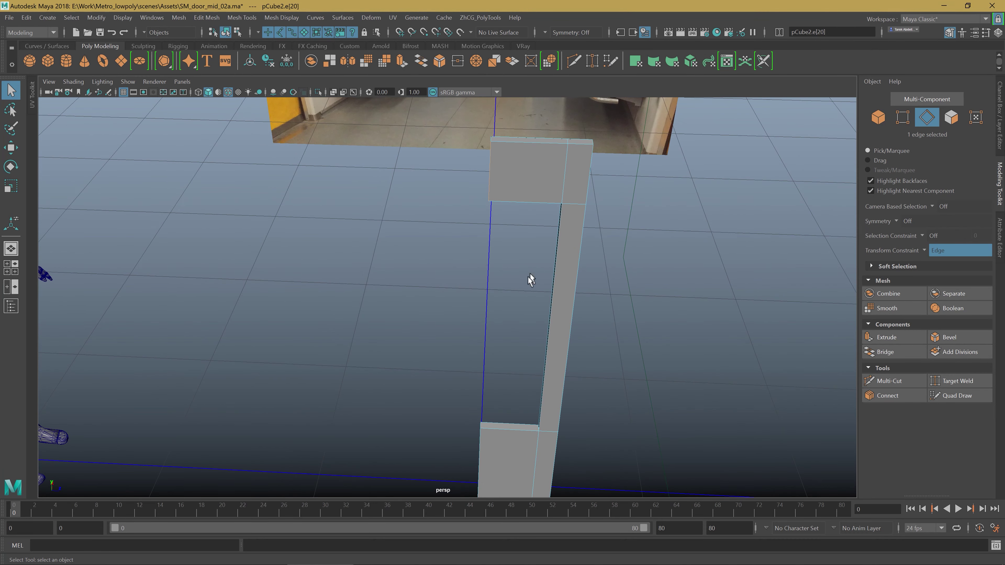
{"action": "mouse_move", "coordinate": [529, 281]}
{"action": "left_mouse_down", "text": "alt"}
{"action": "mouse_move", "coordinate": [498, 276]}
{"action": "mouse_move", "coordinate": [533, 219]}
{"action": "left_mouse_up", "text": "alt"}
{"action": "right_click", "coordinate": [533, 219]}
{"action": "left_click", "coordinate": [583, 203]}
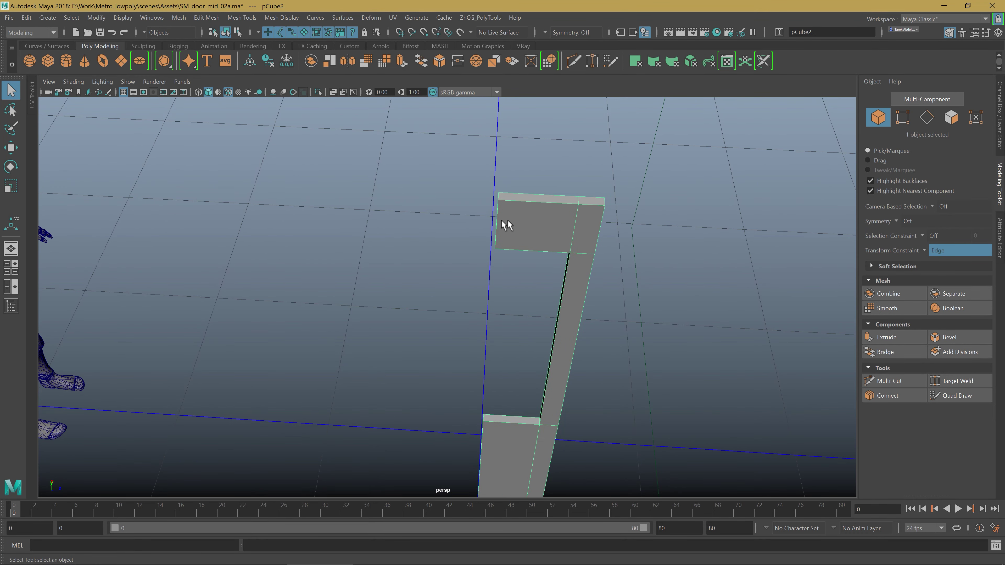
Move the pillar and snap its pivot to the door's bottom corner at the grid origin.
{"action": "right_click", "coordinate": [529, 215]}
{"action": "key", "text": "w"}
{"action": "left_click_drag", "start_coordinate": [530, 235], "coordinate": [530, 315], "text": "alt"}
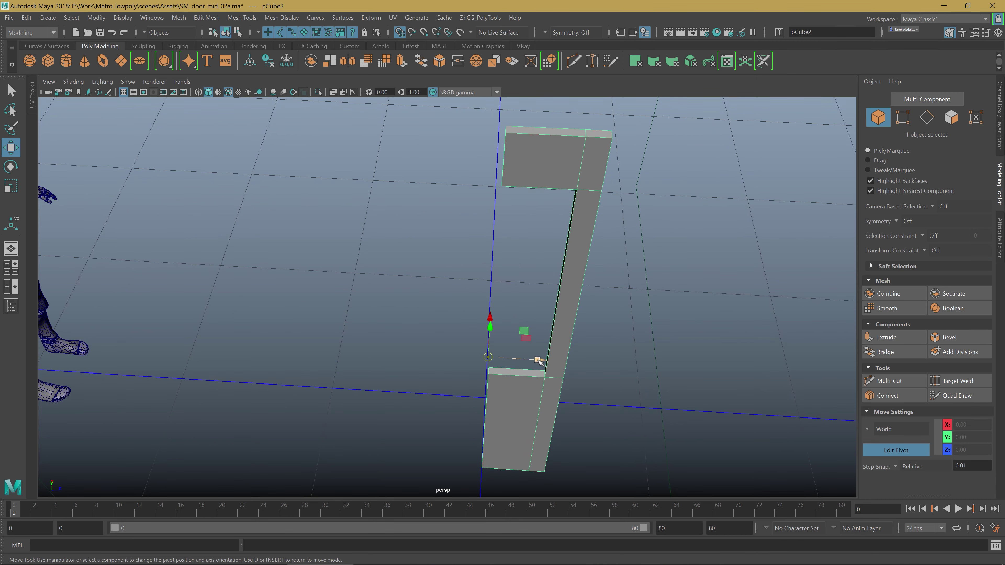
{"action": "left_click", "coordinate": [488, 357]}
{"action": "left_click_drag", "start_coordinate": [504, 327], "coordinate": [421, 344], "text": "alt"}
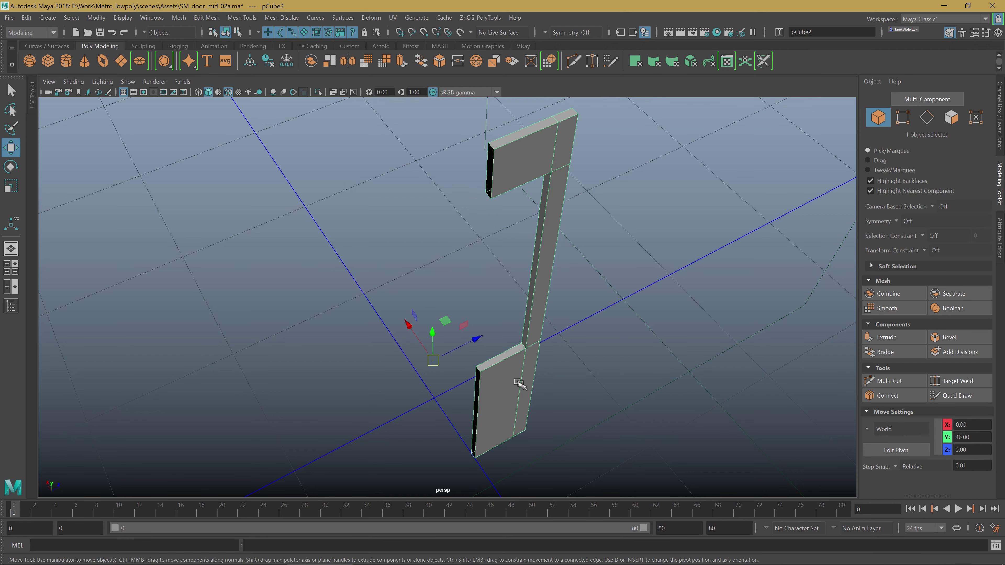
{"action": "right_click_drag", "start_coordinate": [484, 261], "coordinate": [535, 240]}
{"action": "scroll", "coordinate": [481, 380], "scroll_direction": "up", "scroll_amount": 3}
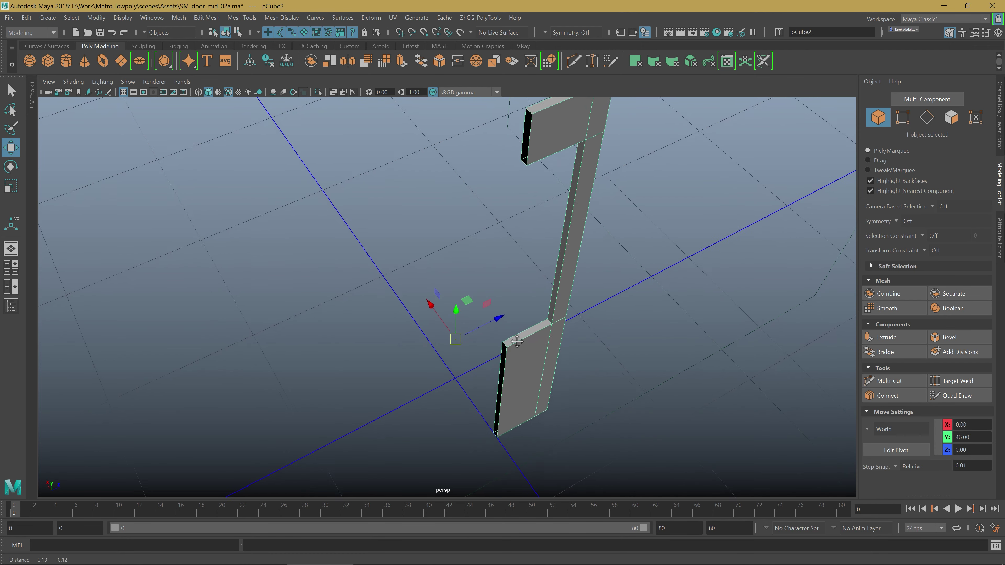
{"action": "scroll", "coordinate": [481, 356], "scroll_direction": "up", "scroll_amount": 3}
{"action": "key", "text": "d"}
{"action": "mouse_move", "coordinate": [460, 335]}
{"action": "left_mouse_down"}
{"action": "mouse_move", "coordinate": [466, 388]}
{"action": "mouse_move", "coordinate": [502, 442]}
{"action": "mouse_move", "coordinate": [447, 354]}
{"action": "mouse_move", "coordinate": [509, 315]}
{"action": "mouse_move", "coordinate": [506, 303]}
{"action": "left_mouse_up"}
{"action": "key", "text": "v"}
{"action": "key", "text": "d"}
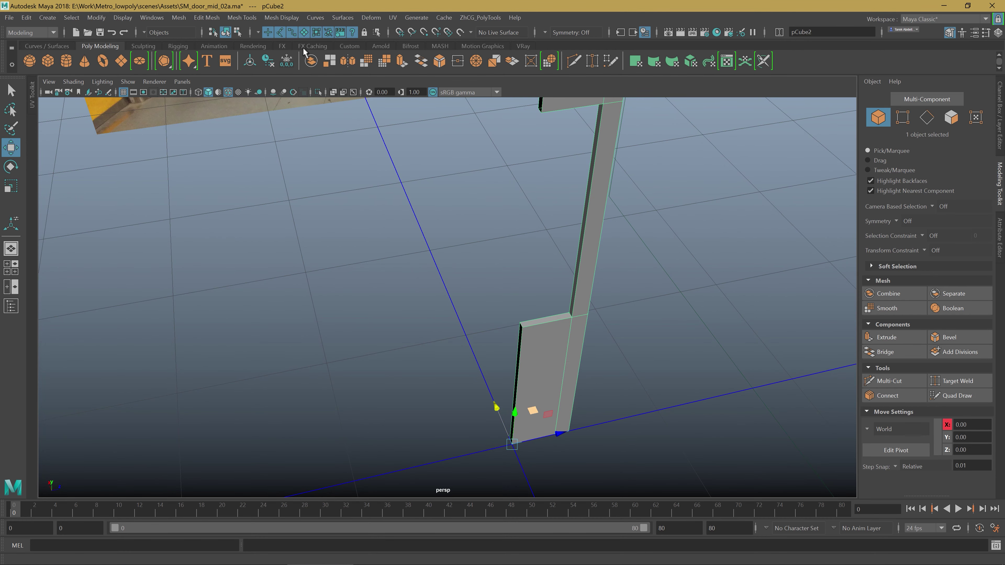
Freeze and reset the pillar's transforms using the Custom shelf.
{"action": "left_click", "coordinate": [352, 48]}
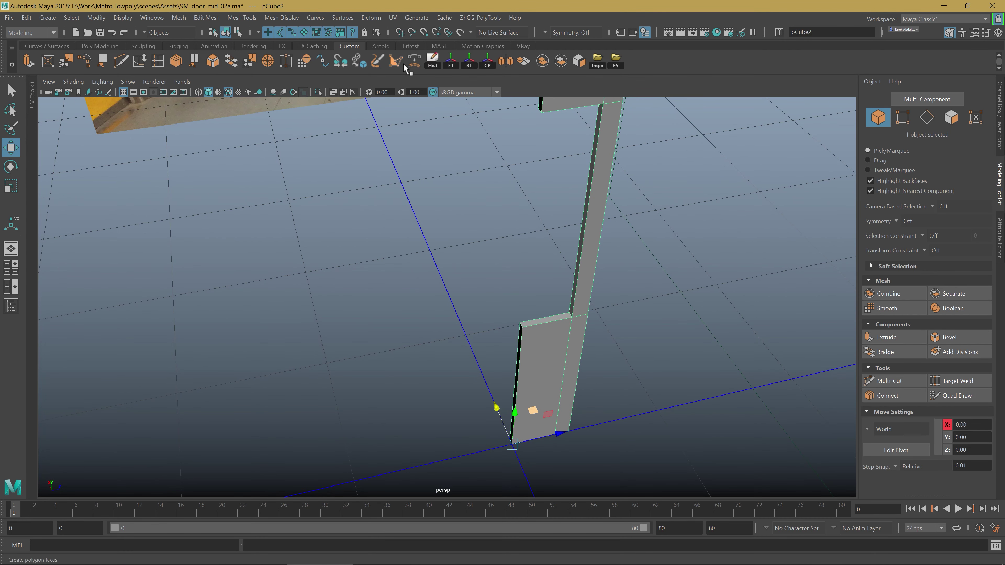
{"action": "left_click_drag", "start_coordinate": [524, 307], "coordinate": [524, 291], "text": "alt"}
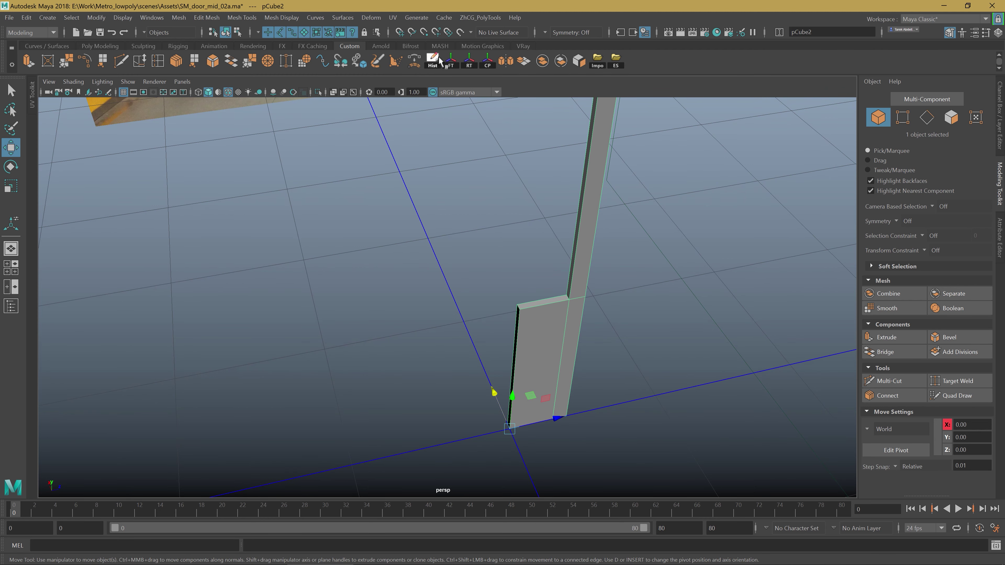
{"action": "left_click", "coordinate": [456, 60]}
{"action": "left_click", "coordinate": [468, 62]}
{"action": "mouse_move", "coordinate": [530, 218]}
{"action": "left_mouse_down", "text": "alt"}
{"action": "mouse_move", "coordinate": [548, 153]}
{"action": "mouse_move", "coordinate": [500, 207]}
{"action": "mouse_move", "coordinate": [456, 169]}
{"action": "left_mouse_up", "text": "alt"}
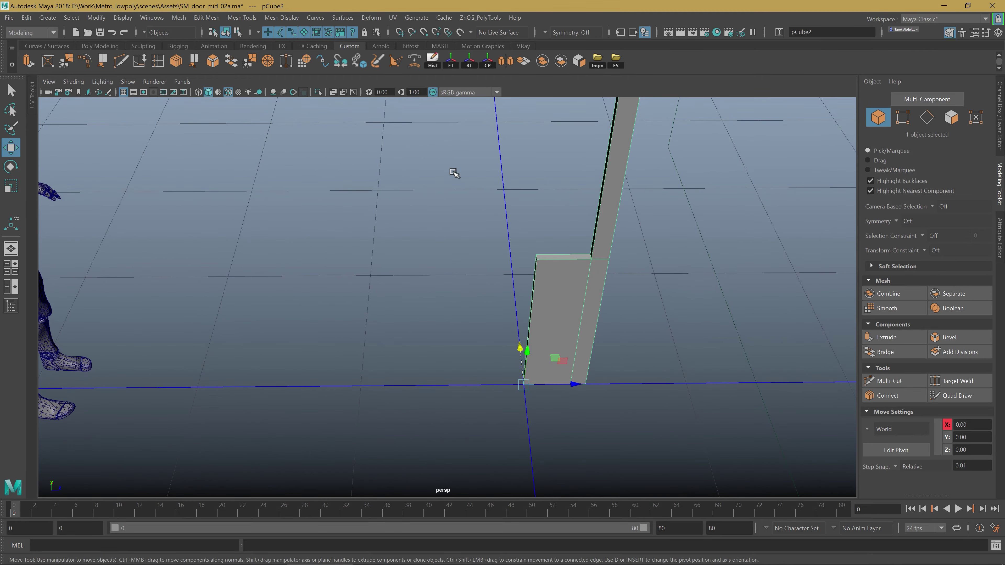
{"action": "mouse_move", "coordinate": [465, 191]}
{"action": "right_mouse_down", "text": "alt"}
{"action": "mouse_move", "coordinate": [380, 288]}
{"action": "mouse_move", "coordinate": [420, 265]}
{"action": "right_mouse_up", "text": "alt"}
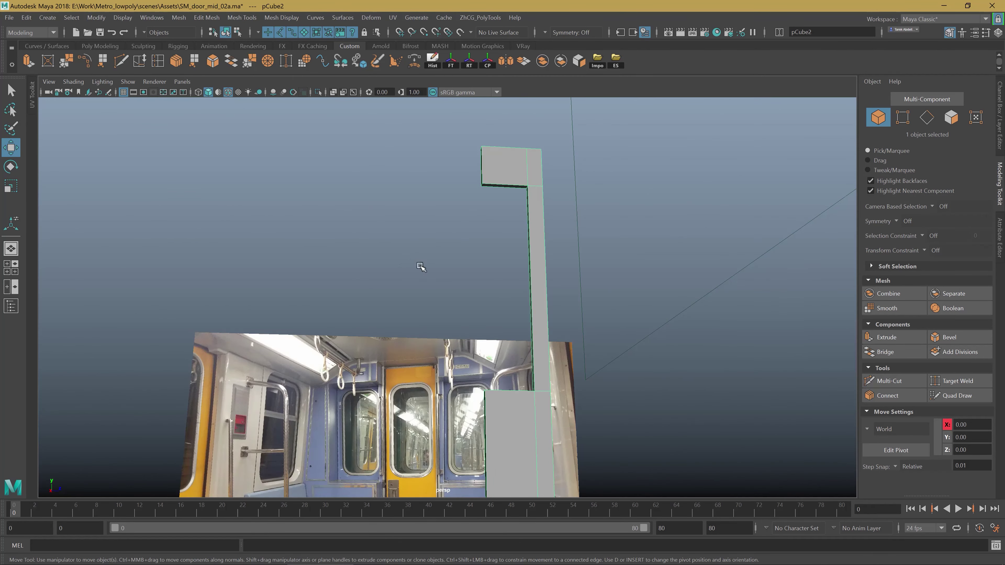
{"action": "left_click_drag", "start_coordinate": [420, 265], "coordinate": [579, 306], "text": "alt"}
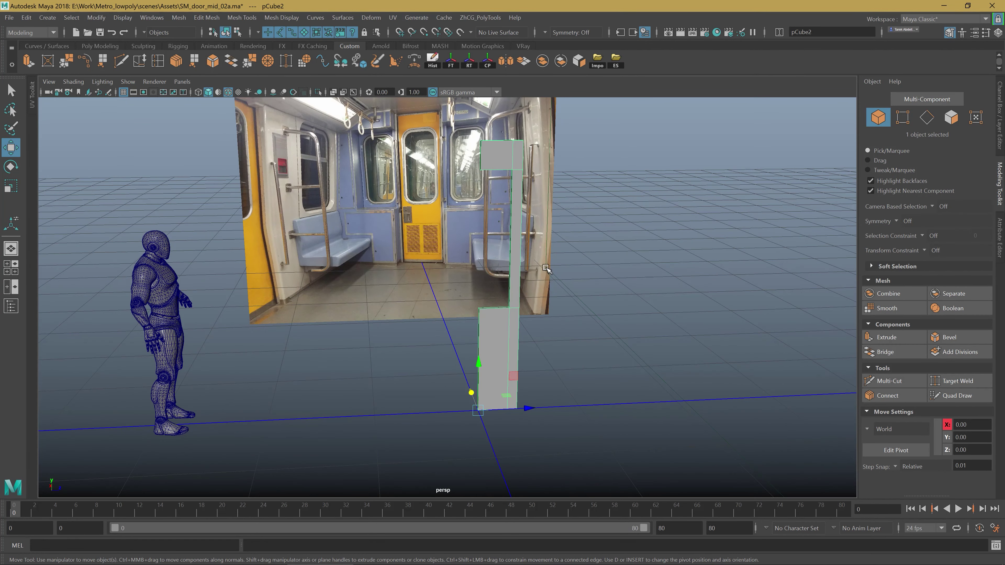
Check the pillar's channel attributes and switch back to Object Mode.
{"action": "left_click", "coordinate": [1000, 123]}
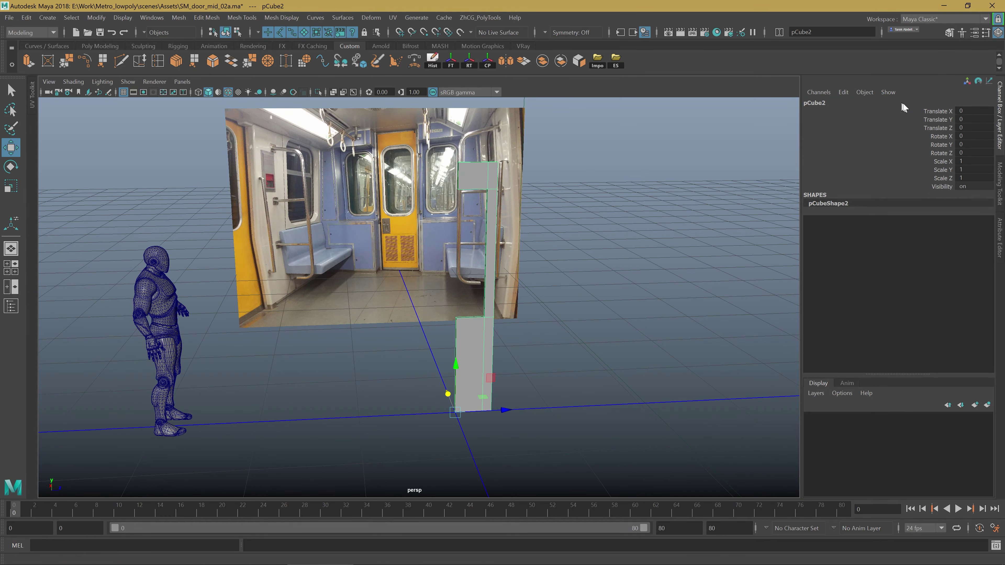
{"action": "left_click", "coordinate": [1000, 183]}
{"action": "right_click_drag", "start_coordinate": [500, 261], "coordinate": [568, 246]}
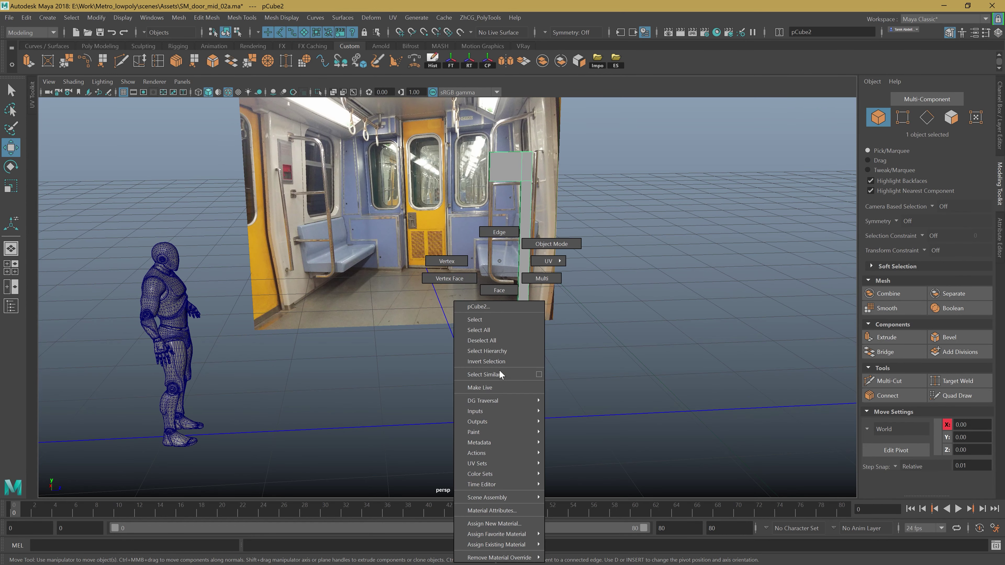
{"action": "left_click", "coordinate": [567, 246]}
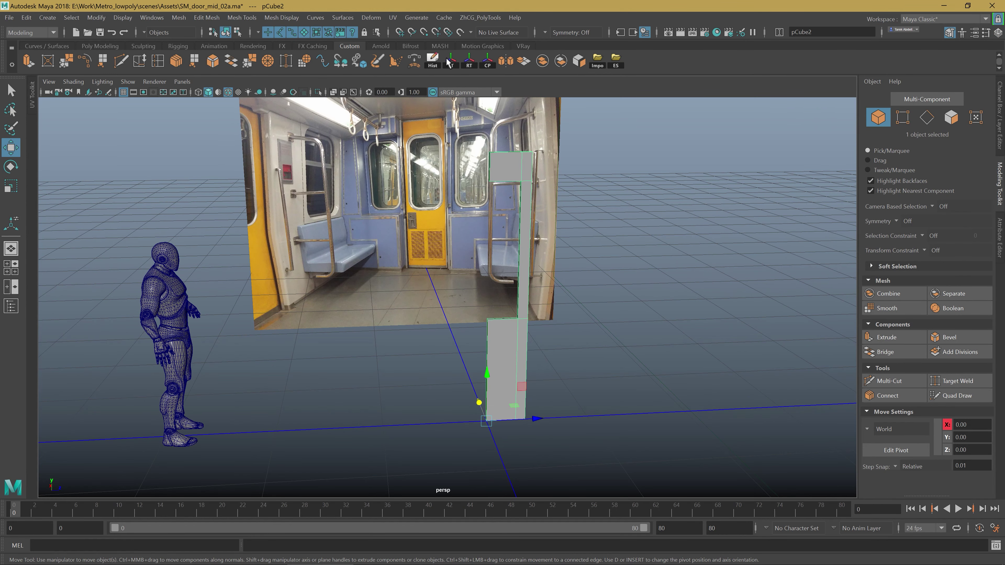
{"action": "left_click", "coordinate": [506, 61]}
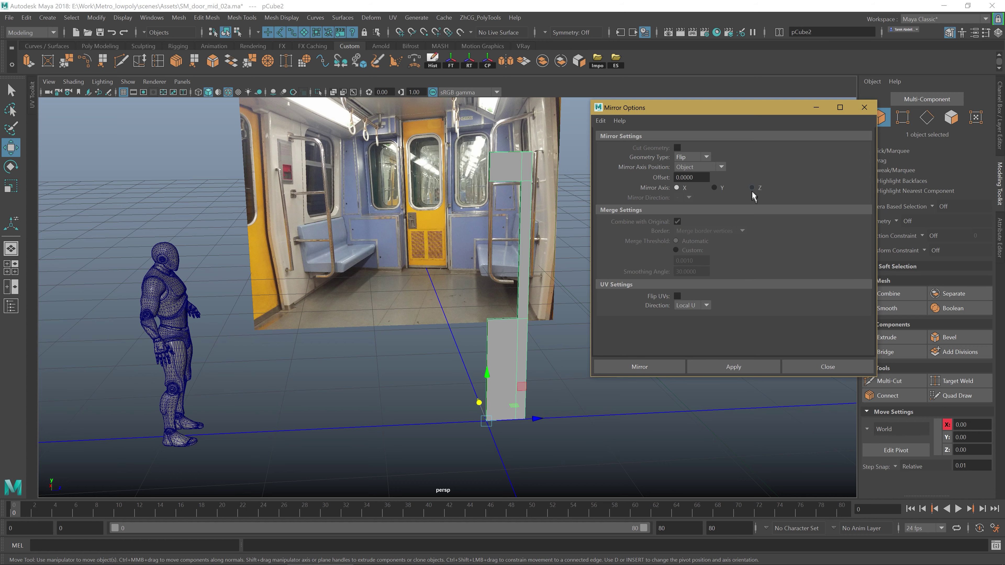
Mirror the pillar along Z as a Copy with Cut Geometry enabled.
{"action": "left_click", "coordinate": [752, 188]}
{"action": "left_click", "coordinate": [718, 362]}
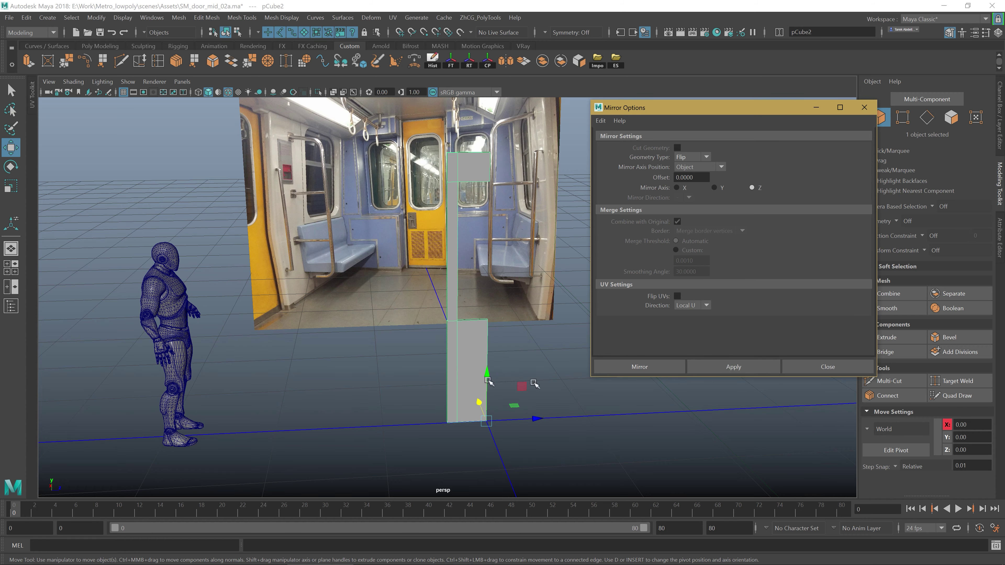
{"action": "left_click_drag", "start_coordinate": [704, 396], "coordinate": [586, 315], "text": "alt"}
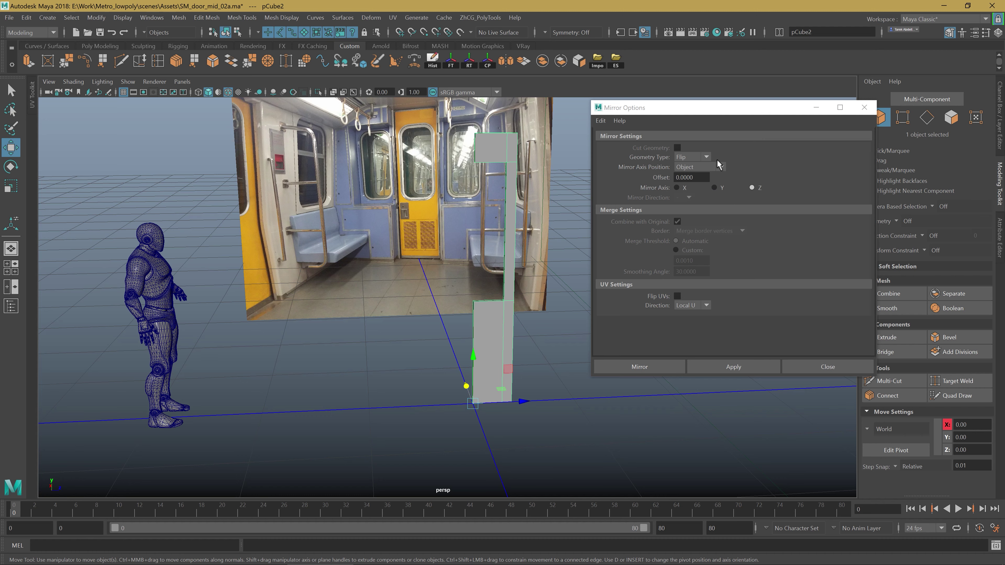
{"action": "left_click", "coordinate": [698, 158]}
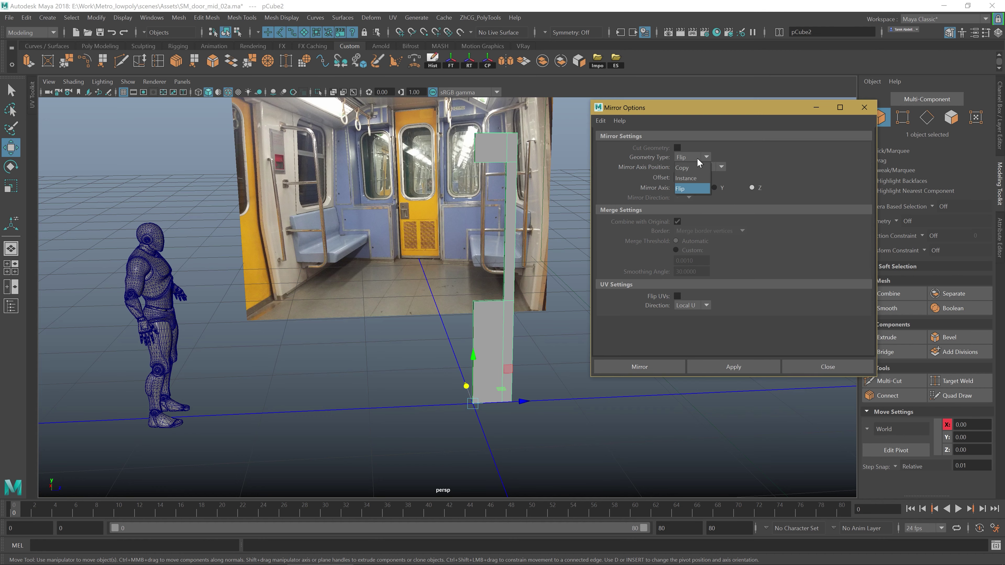
{"action": "left_click", "coordinate": [692, 171]}
{"action": "left_click", "coordinate": [677, 148]}
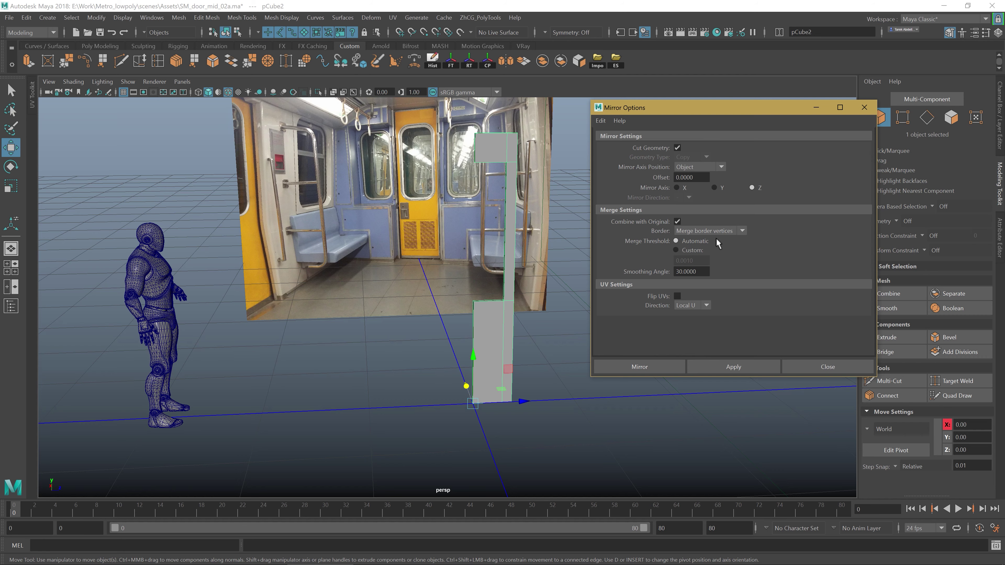
{"action": "left_click", "coordinate": [733, 367]}
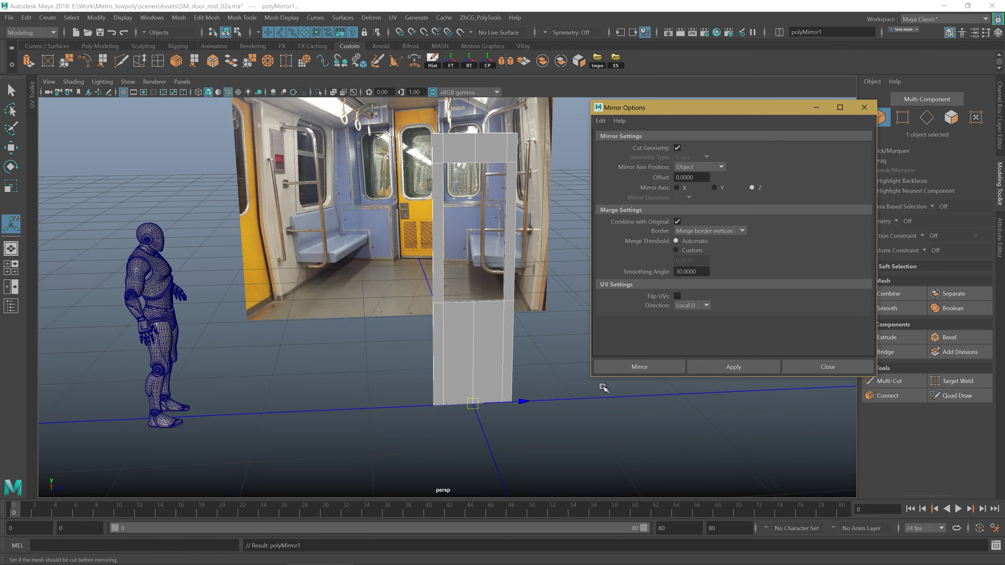
{"action": "left_click_drag", "start_coordinate": [601, 386], "coordinate": [455, 332], "text": "alt"}
Set the polyMirror1 merge threshold to 0.1.
{"action": "left_click", "coordinate": [817, 367]}
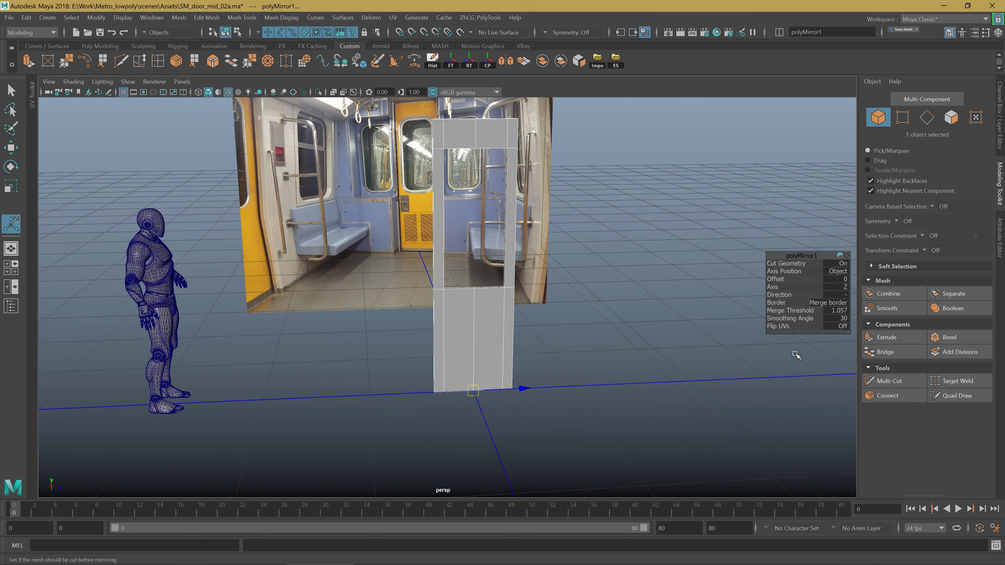
{"action": "left_click_drag", "start_coordinate": [803, 312], "coordinate": [817, 320]}
{"action": "scroll", "coordinate": [516, 332], "scroll_direction": "up", "scroll_amount": 5}
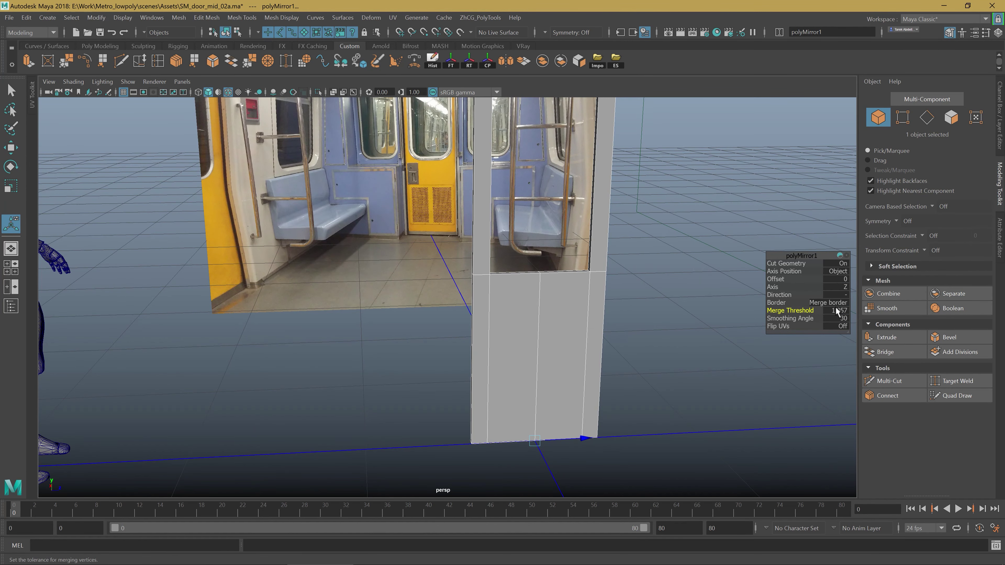
{"action": "left_click", "coordinate": [836, 310]}
{"action": "key", "text": "Return"}
Orbit around the mirrored door frame to inspect how the two halves joined.
{"action": "left_click_drag", "start_coordinate": [491, 299], "coordinate": [540, 401], "text": "alt"}
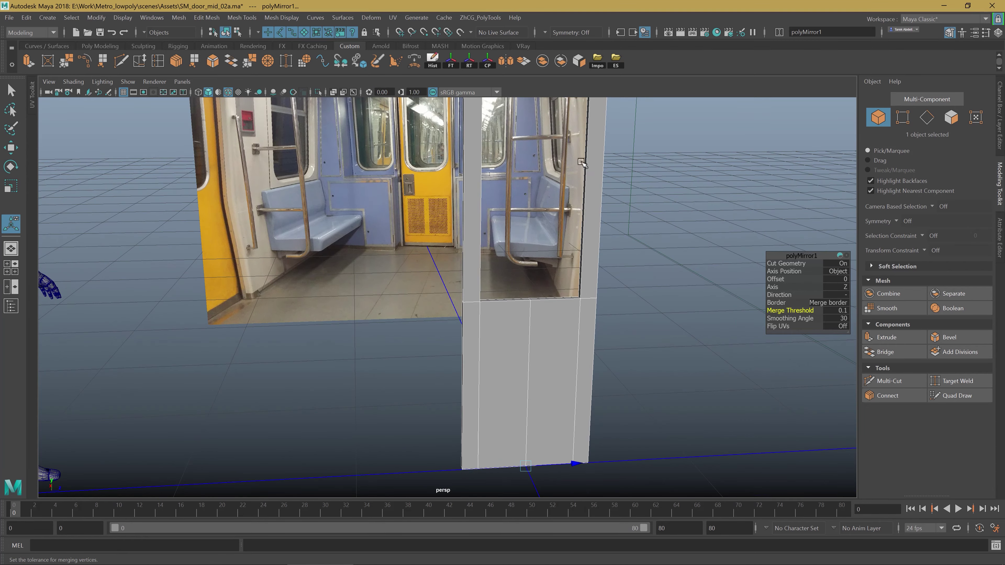
{"action": "left_click_drag", "start_coordinate": [581, 162], "coordinate": [511, 186], "text": "alt"}
{"action": "middle_click_drag", "start_coordinate": [512, 163], "coordinate": [478, 330], "text": "alt"}
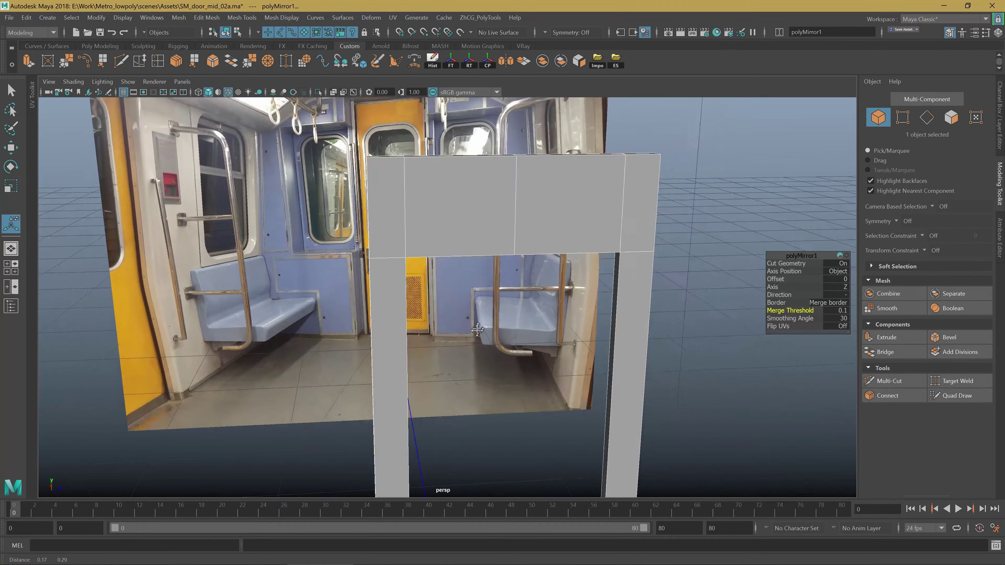
{"action": "mouse_move", "coordinate": [478, 330]}
{"action": "left_mouse_down", "text": "alt"}
{"action": "mouse_move", "coordinate": [590, 399]}
{"action": "mouse_move", "coordinate": [532, 263]}
{"action": "mouse_move", "coordinate": [513, 326]}
{"action": "mouse_move", "coordinate": [512, 247]}
{"action": "mouse_move", "coordinate": [511, 363]}
{"action": "mouse_move", "coordinate": [562, 311]}
{"action": "mouse_move", "coordinate": [620, 198]}
{"action": "mouse_move", "coordinate": [534, 377]}
{"action": "mouse_move", "coordinate": [569, 289]}
{"action": "mouse_move", "coordinate": [521, 330]}
{"action": "mouse_move", "coordinate": [742, 316]}
{"action": "left_mouse_up", "text": "alt"}
{"action": "scroll", "coordinate": [535, 297], "scroll_direction": "up", "scroll_amount": 5}
{"action": "scroll", "coordinate": [536, 297], "scroll_direction": "down", "scroll_amount": 5}
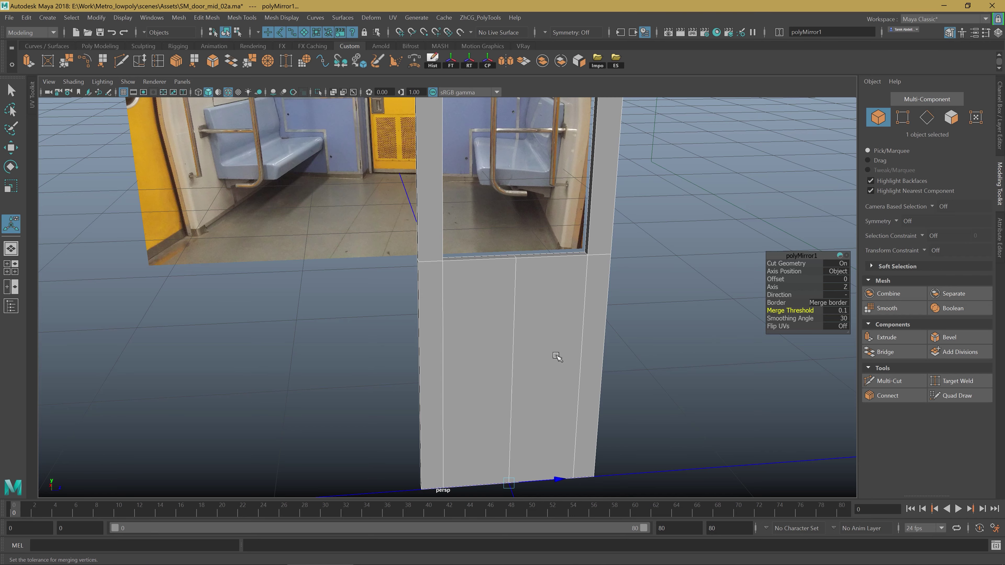
{"action": "mouse_move", "coordinate": [558, 357]}
{"action": "left_mouse_down", "text": "alt"}
{"action": "mouse_move", "coordinate": [489, 344]}
{"action": "mouse_move", "coordinate": [476, 330]}
{"action": "mouse_move", "coordinate": [502, 325]}
{"action": "mouse_move", "coordinate": [502, 210]}
{"action": "mouse_move", "coordinate": [521, 248]}
{"action": "left_mouse_up", "text": "alt"}
{"action": "key", "text": "q"}
Select the door frame in Edge mode and check its attributes.
{"action": "left_click", "coordinate": [505, 192]}
{"action": "right_click_drag", "start_coordinate": [521, 244], "coordinate": [521, 208]}
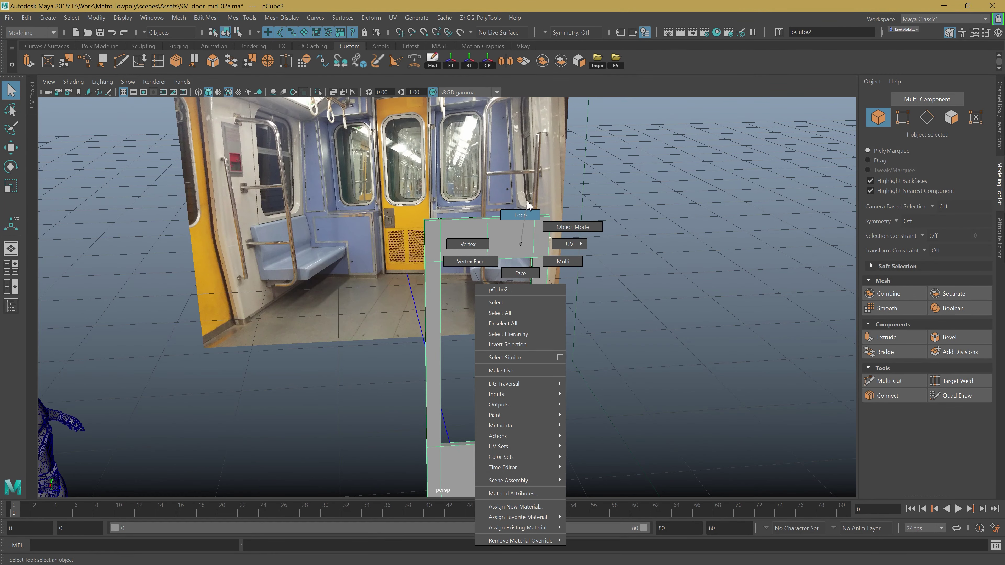
{"action": "left_click", "coordinate": [491, 228]}
{"action": "mouse_move", "coordinate": [592, 316]}
{"action": "left_mouse_down", "text": "alt"}
{"action": "mouse_move", "coordinate": [521, 349]}
{"action": "mouse_move", "coordinate": [531, 337]}
{"action": "left_mouse_up", "text": "alt"}
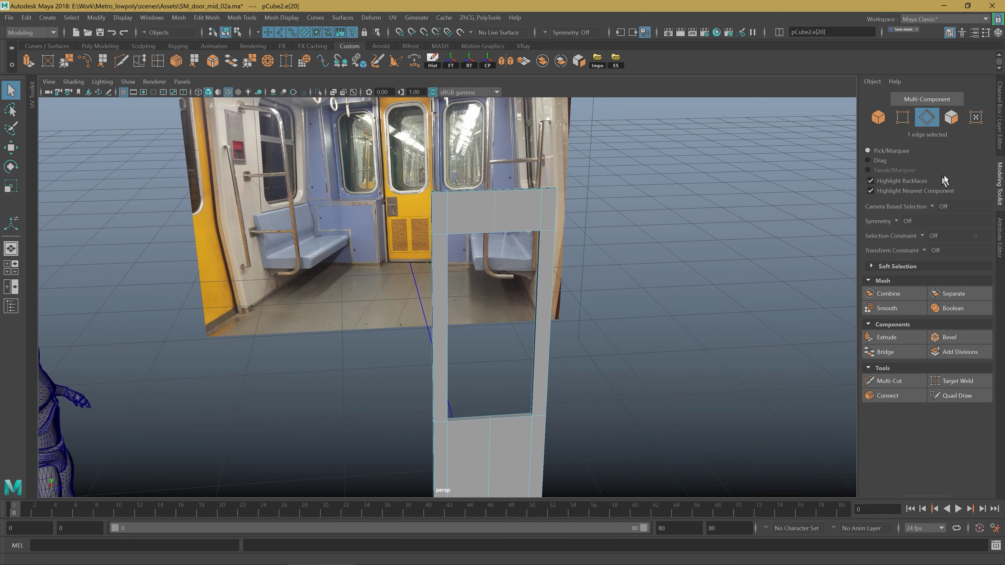
{"action": "left_click", "coordinate": [1001, 129]}
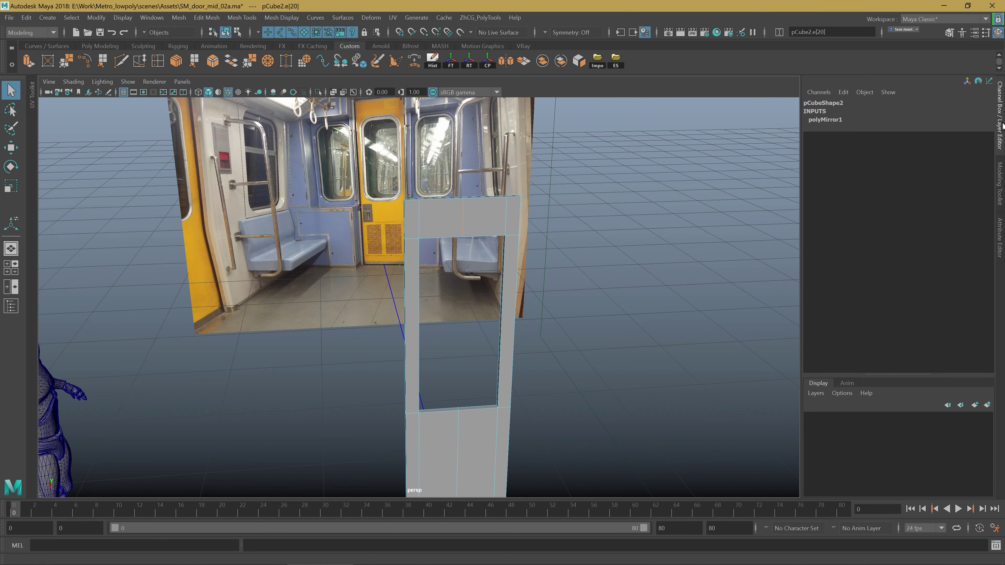
{"action": "left_click", "coordinate": [999, 181]}
{"action": "mouse_move", "coordinate": [582, 273]}
{"action": "middle_mouse_down", "text": "alt"}
{"action": "mouse_move", "coordinate": [611, 273]}
{"action": "mouse_move", "coordinate": [599, 359]}
{"action": "middle_mouse_up", "text": "alt"}
Set Modeling Toolkit symmetry to Object for pCube2.
{"action": "left_click", "coordinate": [896, 221]}
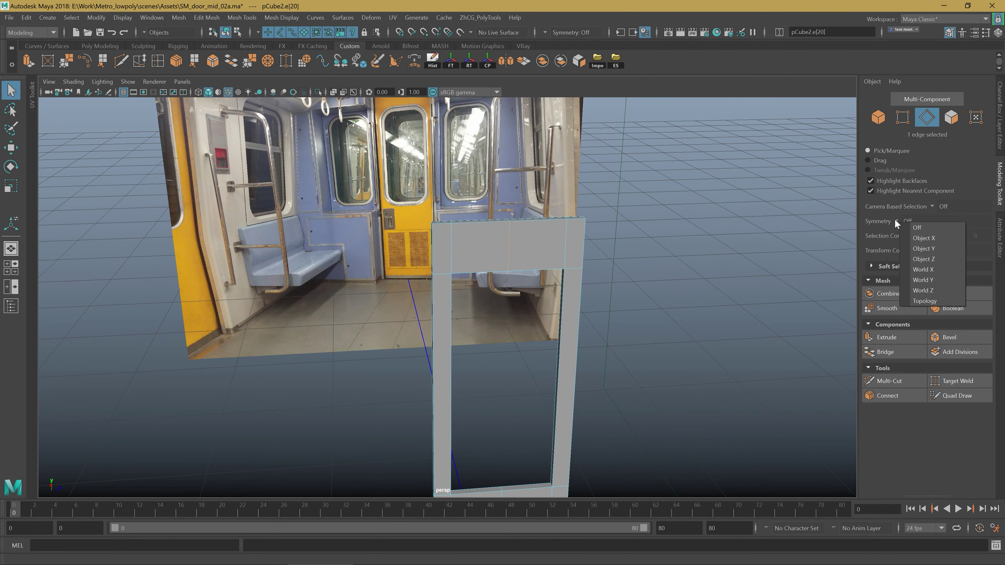
{"action": "left_click", "coordinate": [940, 297]}
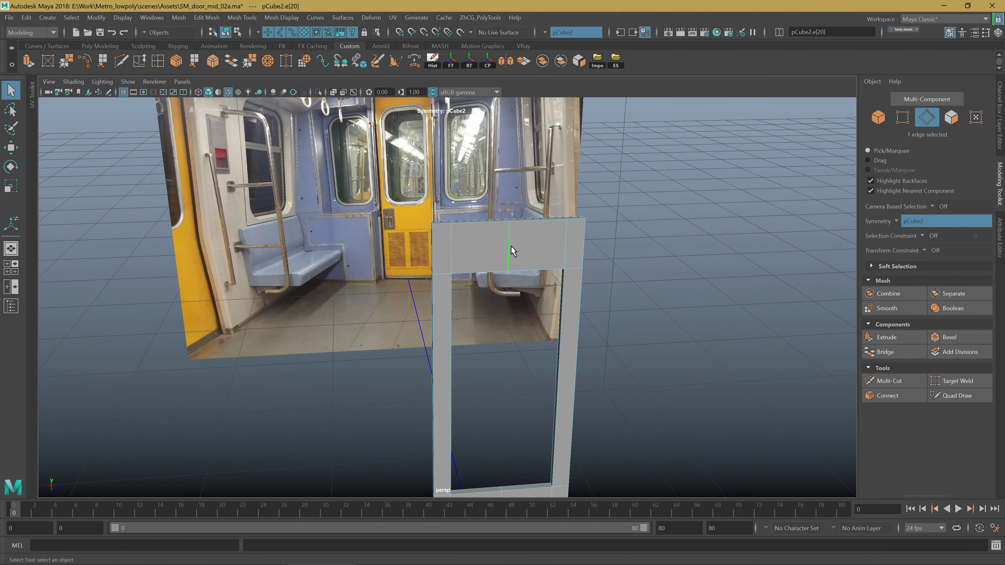
{"action": "middle_click_drag", "start_coordinate": [571, 314], "coordinate": [513, 306], "text": "alt"}
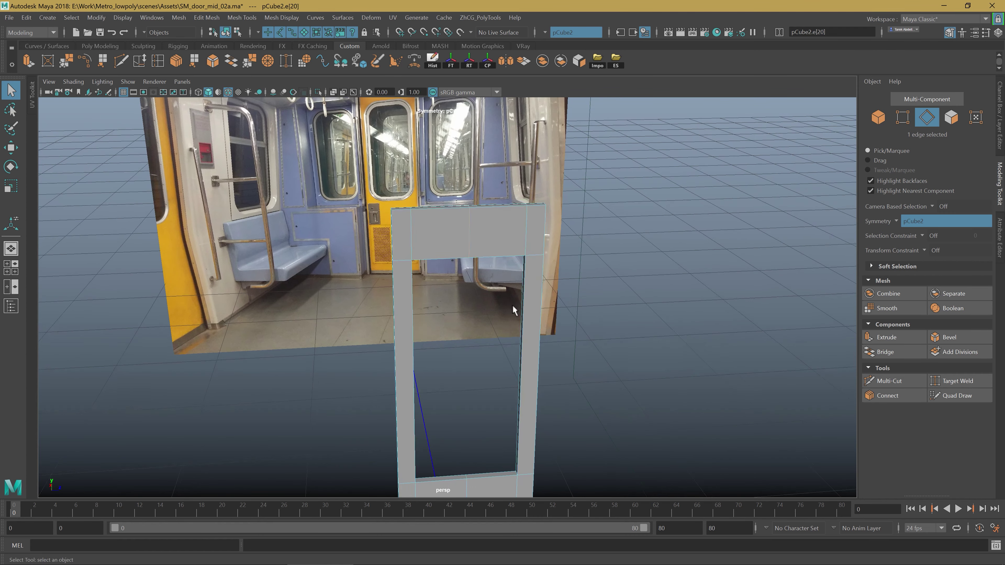
{"action": "left_click_drag", "start_coordinate": [512, 306], "coordinate": [539, 285], "text": "alt"}
Select the symmetric top-bar and inner vertical edge pairs with the Move tool.
{"action": "left_click", "coordinate": [552, 234]}
{"action": "key", "text": "w"}
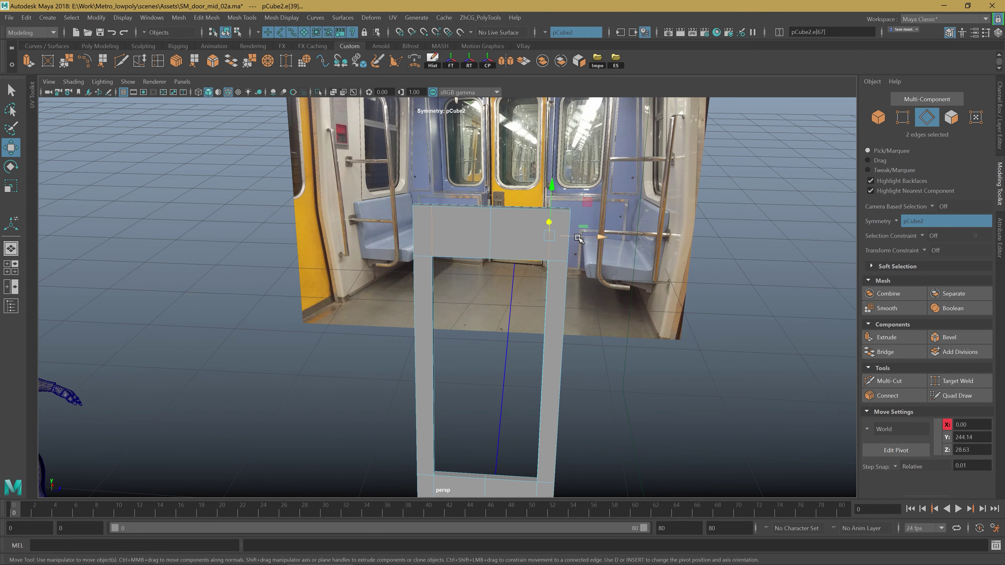
{"action": "middle_click_drag", "start_coordinate": [578, 237], "coordinate": [543, 375], "text": "alt"}
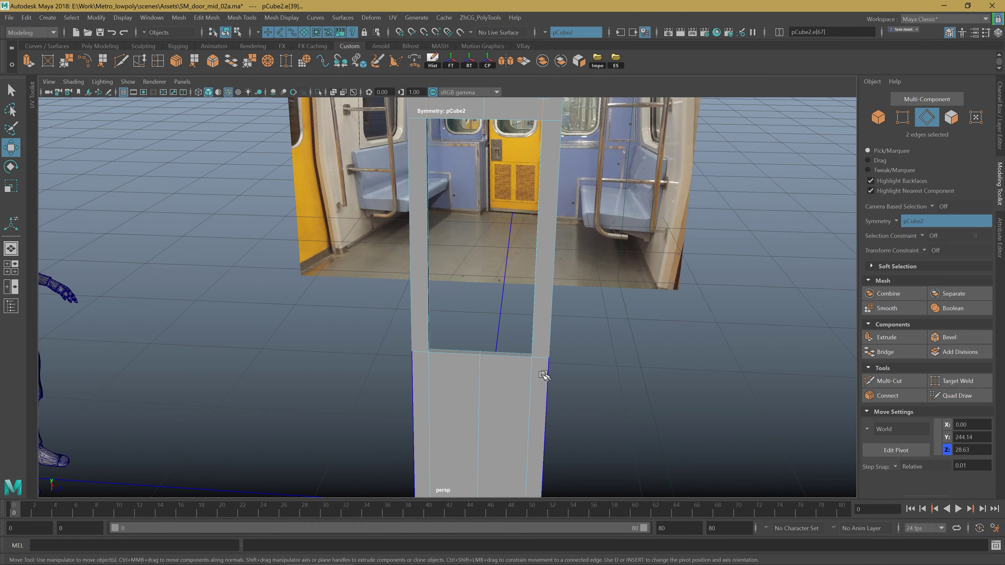
{"action": "left_click", "coordinate": [545, 376]}
{"action": "mouse_move", "coordinate": [570, 384]}
{"action": "left_mouse_down", "text": "alt"}
{"action": "mouse_move", "coordinate": [491, 378]}
{"action": "mouse_move", "coordinate": [461, 315]}
{"action": "left_mouse_up", "text": "alt"}
{"action": "left_click", "coordinate": [511, 273]}
{"action": "mouse_move", "coordinate": [512, 274]}
{"action": "left_mouse_down", "text": "alt"}
{"action": "mouse_move", "coordinate": [507, 299]}
{"action": "mouse_move", "coordinate": [451, 332]}
{"action": "mouse_move", "coordinate": [667, 381]}
{"action": "mouse_move", "coordinate": [456, 317]}
{"action": "mouse_move", "coordinate": [508, 312]}
{"action": "mouse_move", "coordinate": [454, 333]}
{"action": "mouse_move", "coordinate": [505, 359]}
{"action": "left_mouse_up", "text": "alt"}
{"action": "left_click", "coordinate": [512, 310]}
Add the neighbouring top inner-corner edge pair and review the selection in four views.
{"action": "right_click_drag", "start_coordinate": [505, 359], "coordinate": [543, 255], "text": "alt"}
{"action": "left_click_drag", "start_coordinate": [543, 256], "coordinate": [593, 379], "text": "alt"}
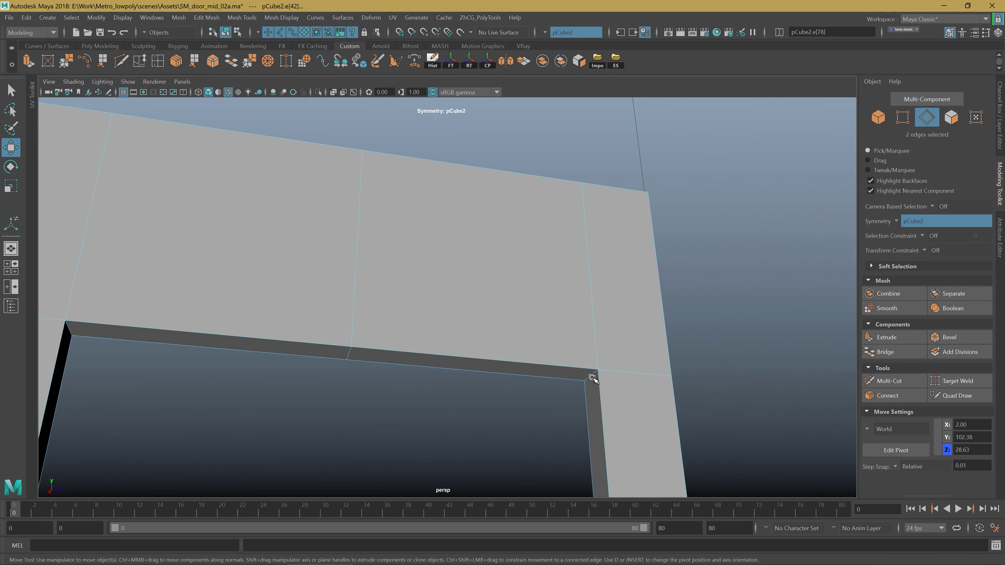
{"action": "left_click", "coordinate": [592, 390], "text": "shift"}
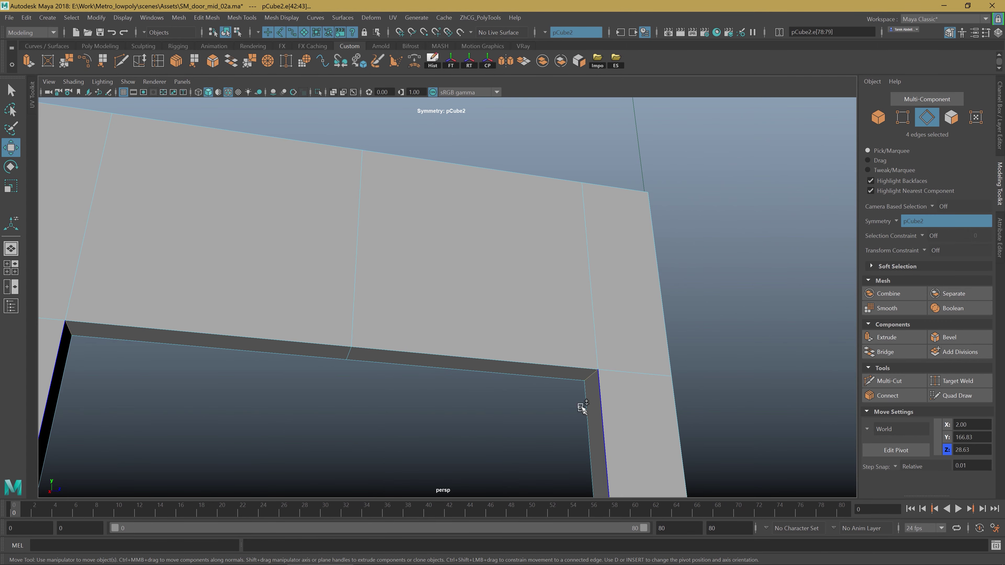
{"action": "right_click_drag", "start_coordinate": [582, 408], "coordinate": [532, 458], "text": "alt"}
{"action": "mouse_move", "coordinate": [532, 458]}
{"action": "left_mouse_down", "text": "alt"}
{"action": "mouse_move", "coordinate": [550, 418]}
{"action": "mouse_move", "coordinate": [539, 298]}
{"action": "mouse_move", "coordinate": [488, 349]}
{"action": "left_mouse_up", "text": "alt"}
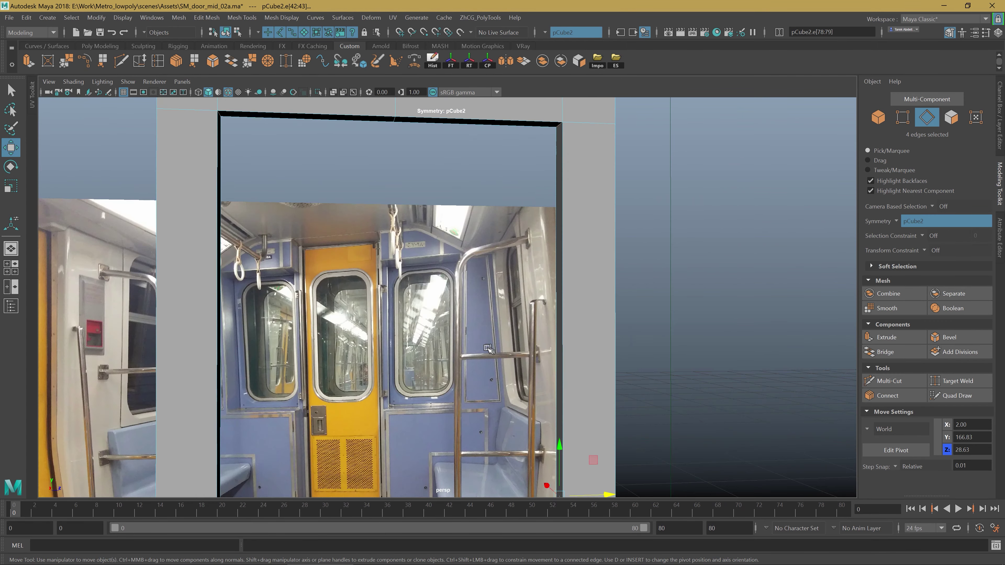
{"action": "key", "text": "space"}
{"action": "mouse_move", "coordinate": [712, 381]}
{"action": "middle_mouse_down", "text": "alt"}
{"action": "mouse_move", "coordinate": [663, 384]}
{"action": "mouse_move", "coordinate": [649, 411]}
{"action": "mouse_move", "coordinate": [696, 414]}
{"action": "middle_mouse_up", "text": "alt"}
{"action": "scroll", "coordinate": [663, 383], "scroll_direction": "up", "scroll_amount": 2}
{"action": "scroll", "coordinate": [649, 385], "scroll_direction": "up", "scroll_amount": 2}
{"action": "scroll", "coordinate": [633, 387], "scroll_direction": "up", "scroll_amount": 2}
{"action": "scroll", "coordinate": [617, 390], "scroll_direction": "up", "scroll_amount": 2}
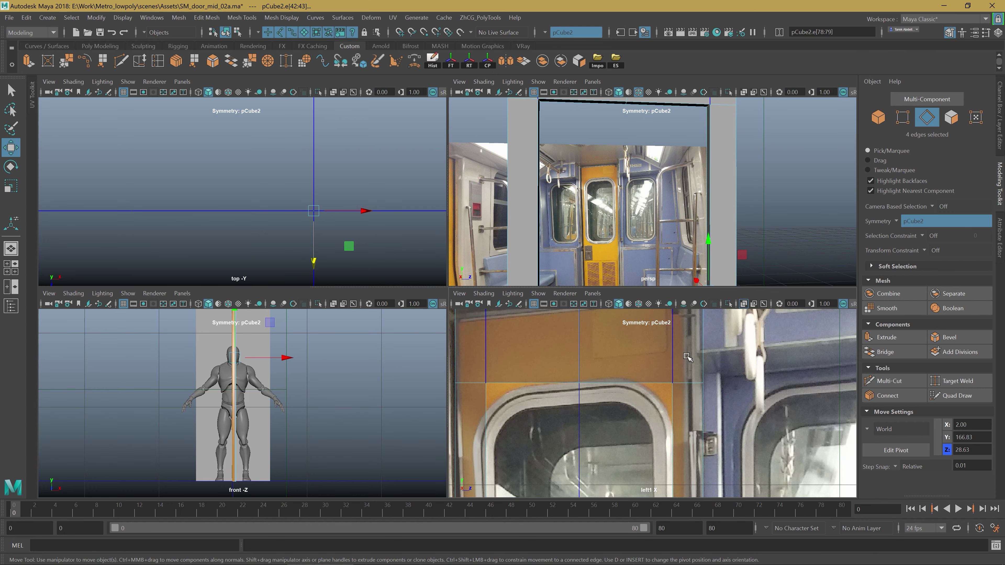
Bevel the selected top inner corner edges, first trying fraction 1 and 4 segments.
{"action": "key", "text": "space"}
{"action": "scroll", "coordinate": [516, 276], "scroll_direction": "down", "scroll_amount": 3}
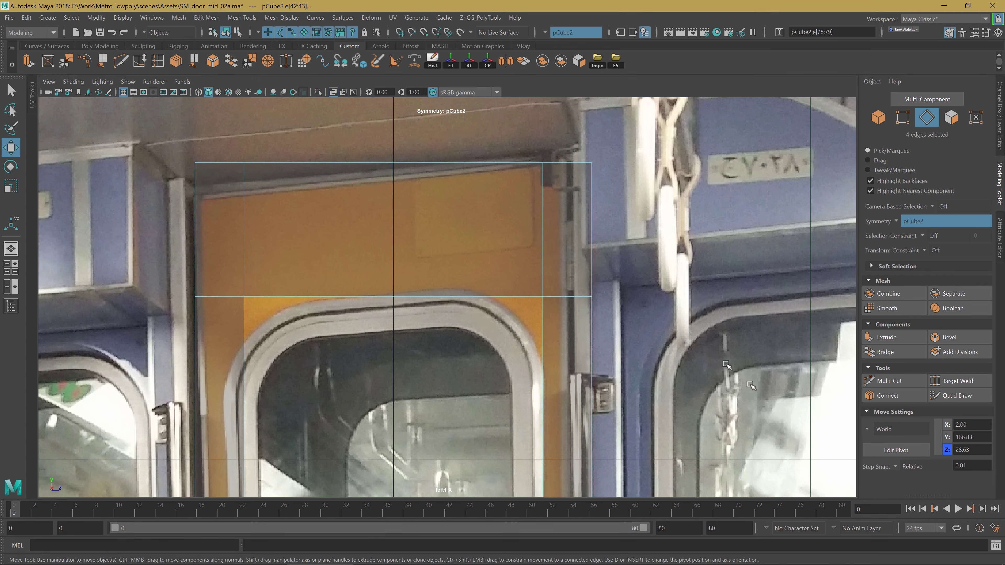
{"action": "middle_click_drag", "start_coordinate": [641, 246], "coordinate": [673, 251], "text": "alt"}
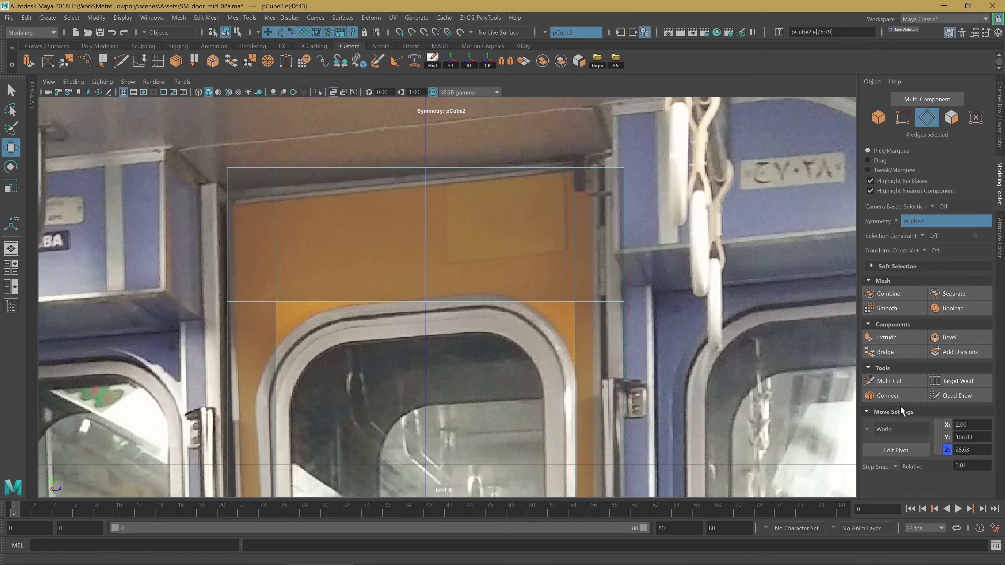
{"action": "left_click", "coordinate": [951, 337]}
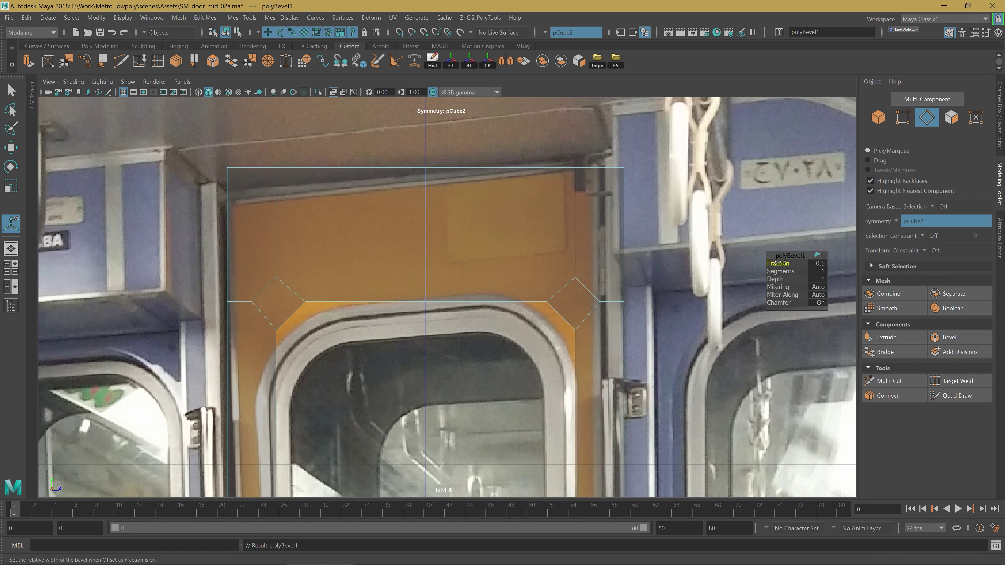
{"action": "left_click_drag", "start_coordinate": [778, 263], "coordinate": [795, 266]}
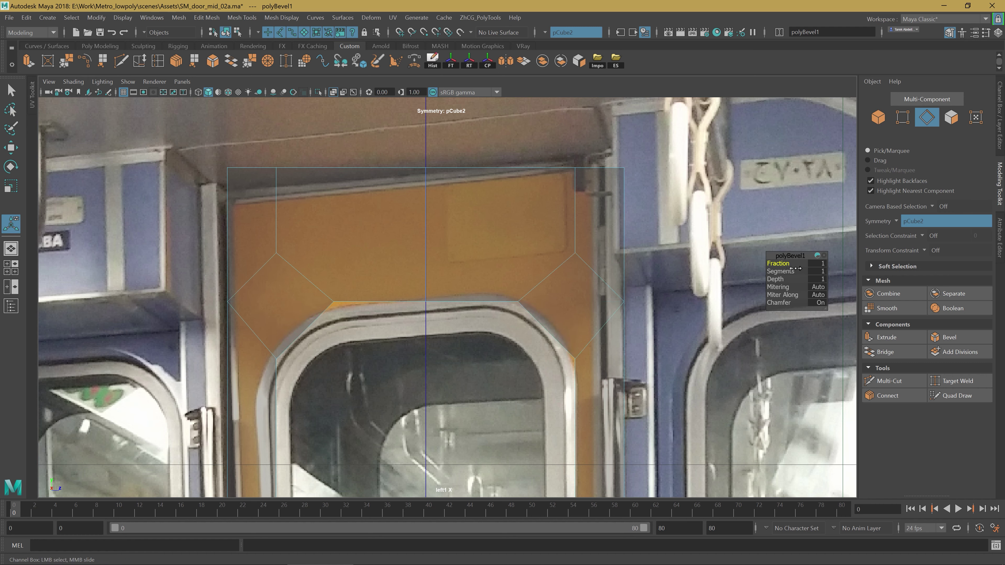
{"action": "left_click_drag", "start_coordinate": [795, 269], "coordinate": [792, 271]}
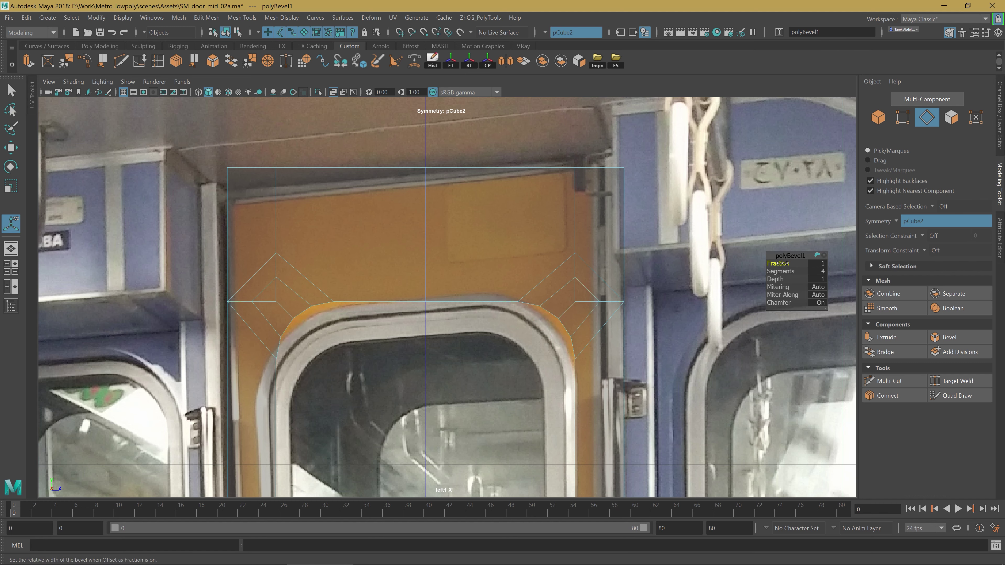
{"action": "left_click_drag", "start_coordinate": [780, 263], "coordinate": [781, 266]}
Set the polyBevel1 fraction to 1.5 and its segments to 8.
{"action": "left_click", "coordinate": [816, 264]}
{"action": "key", "text": "Return"}
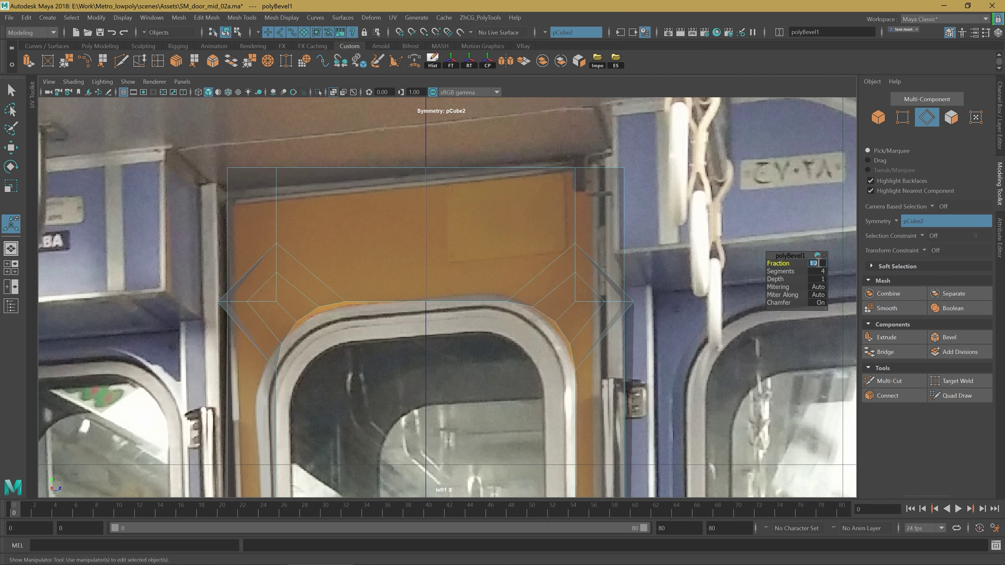
{"action": "type", "text": "1.3"}
{"action": "key", "text": "Return"}
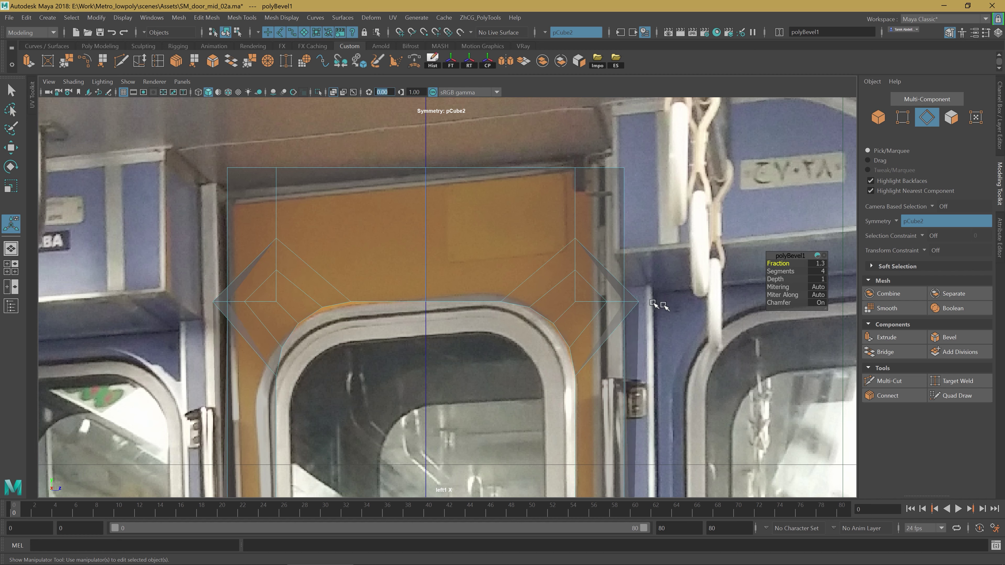
{"action": "scroll", "coordinate": [654, 304], "scroll_direction": "up", "scroll_amount": 3}
{"action": "scroll", "coordinate": [646, 317], "scroll_direction": "up", "scroll_amount": 2}
{"action": "scroll", "coordinate": [602, 305], "scroll_direction": "up", "scroll_amount": 2}
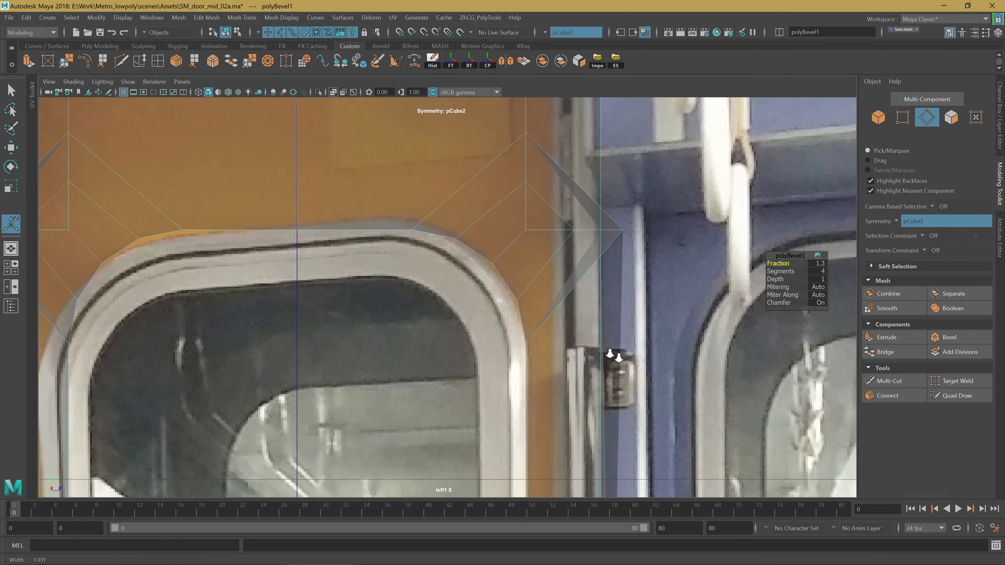
{"action": "scroll", "coordinate": [669, 294], "scroll_direction": "up", "scroll_amount": 2}
{"action": "scroll", "coordinate": [623, 314], "scroll_direction": "up", "scroll_amount": 1}
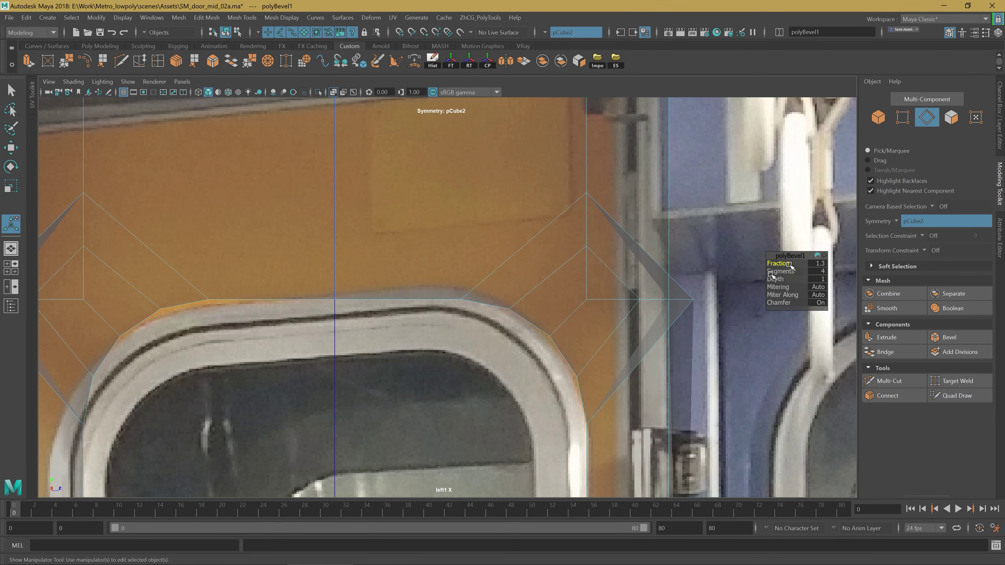
{"action": "left_click", "coordinate": [827, 263]}
{"action": "type", "text": ".5"}
{"action": "key", "text": "Return"}
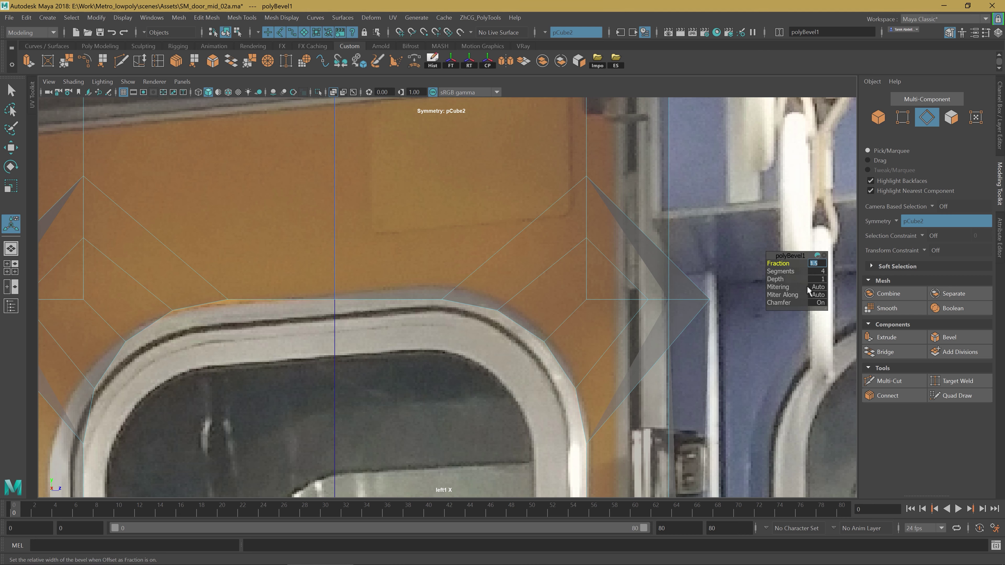
{"action": "left_click", "coordinate": [821, 273]}
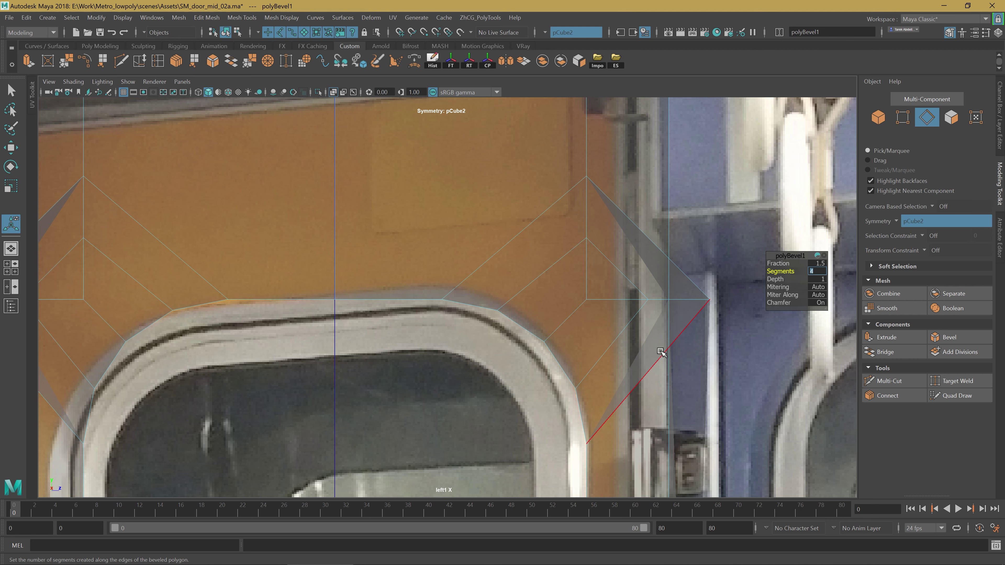
{"action": "type", "text": "8"}
{"action": "key", "text": "Return"}
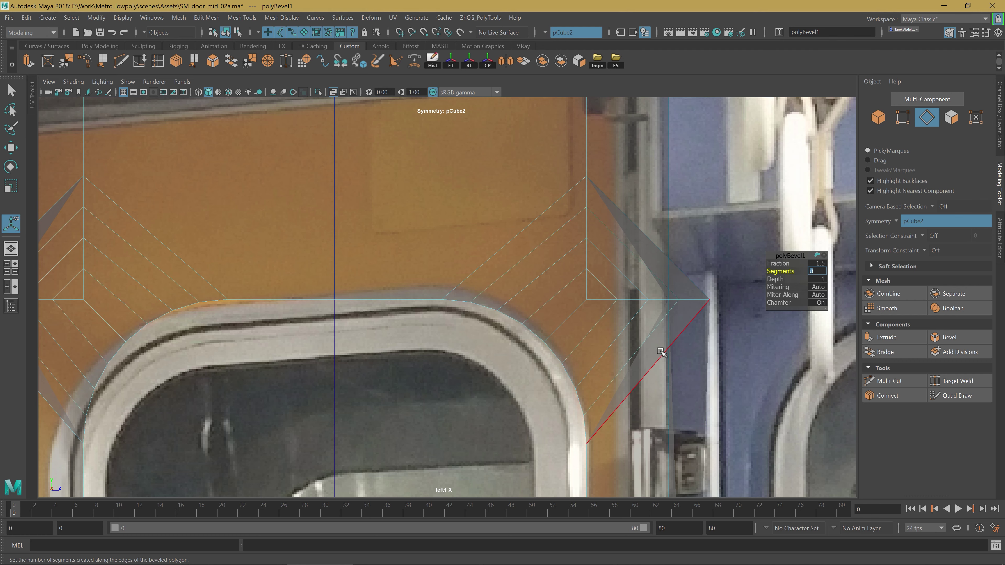
Zoom out and reframe the side view to inspect both bevelled corners of the door.
{"action": "middle_click_drag", "start_coordinate": [498, 353], "coordinate": [521, 247], "text": "alt"}
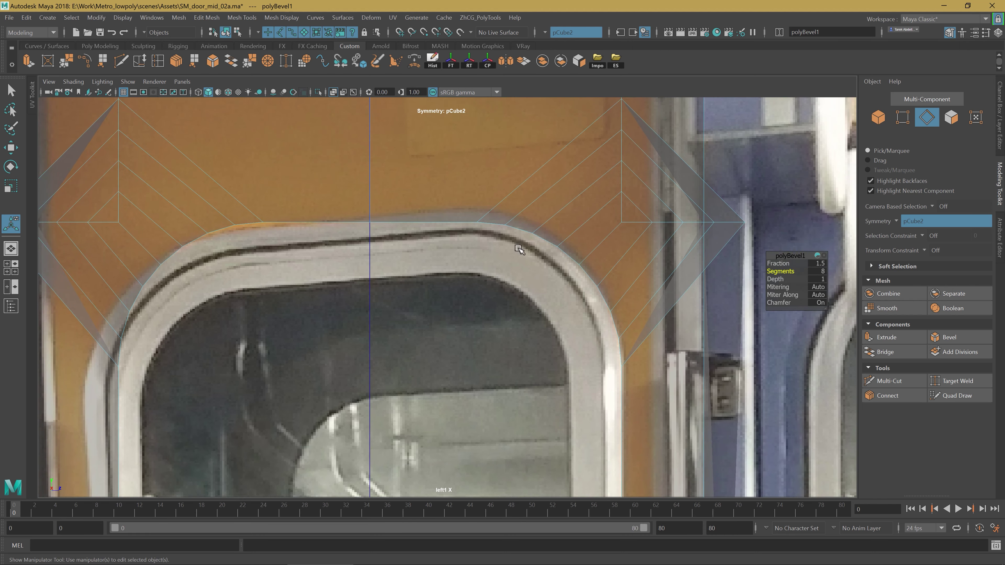
{"action": "scroll", "coordinate": [471, 292], "scroll_direction": "down", "scroll_amount": 2}
{"action": "scroll", "coordinate": [484, 329], "scroll_direction": "down", "scroll_amount": 2}
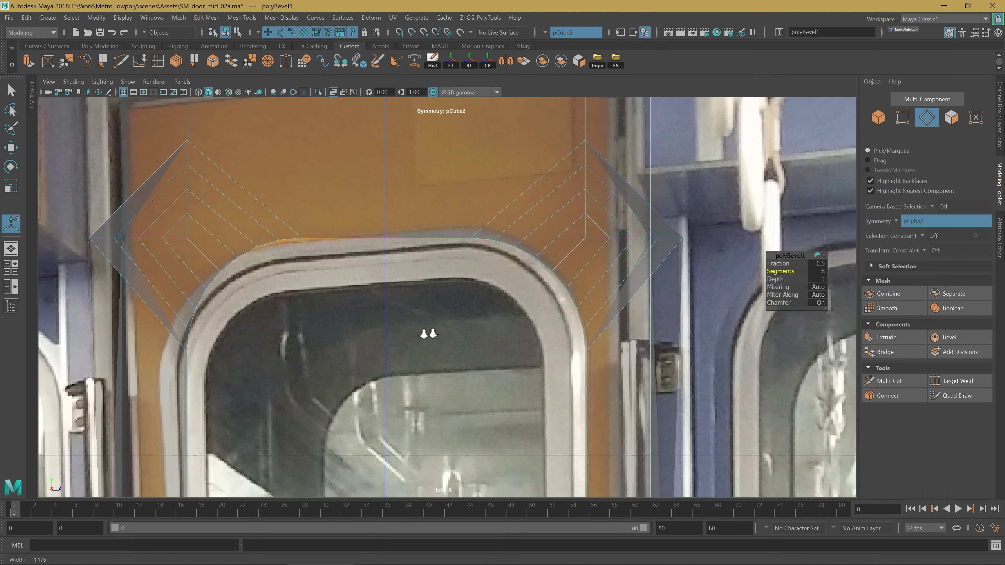
{"action": "middle_click_drag", "start_coordinate": [484, 329], "coordinate": [519, 335], "text": "alt"}
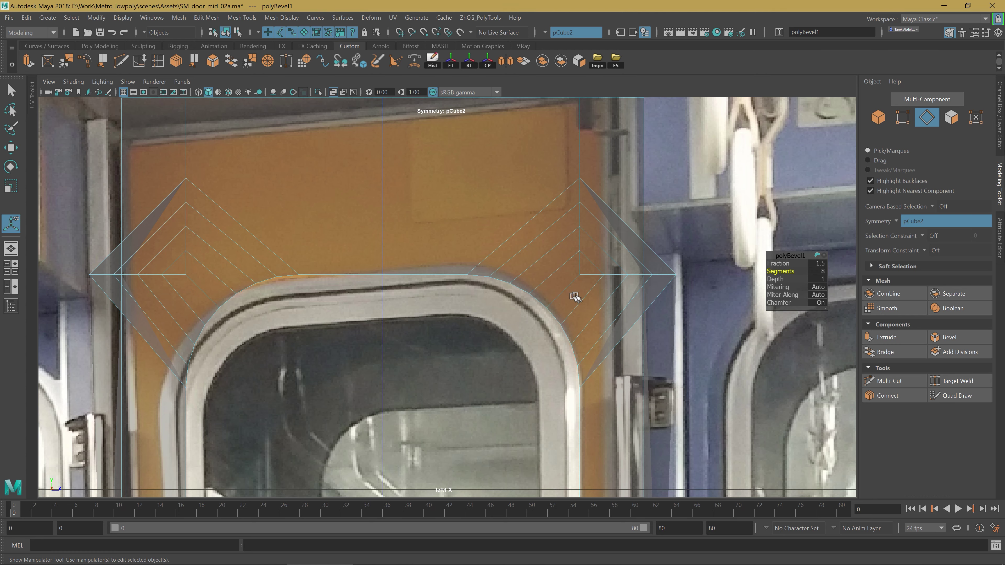
{"action": "scroll", "coordinate": [574, 296], "scroll_direction": "down", "scroll_amount": 2}
{"action": "middle_click_drag", "start_coordinate": [575, 296], "coordinate": [539, 288], "text": "alt"}
{"action": "scroll", "coordinate": [560, 263], "scroll_direction": "up", "scroll_amount": 2}
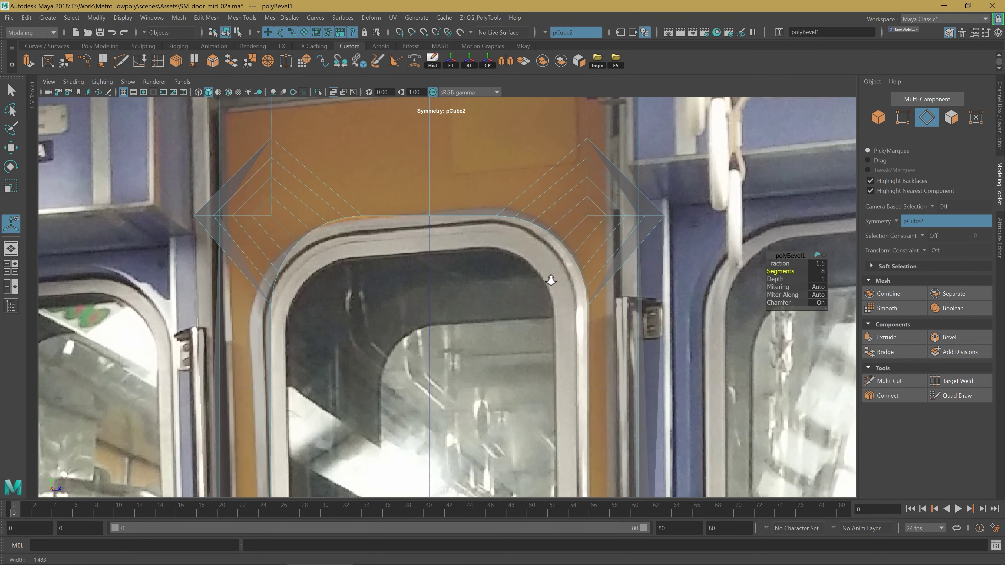
{"action": "scroll", "coordinate": [547, 278], "scroll_direction": "up", "scroll_amount": 2}
{"action": "scroll", "coordinate": [515, 301], "scroll_direction": "up", "scroll_amount": 2}
{"action": "scroll", "coordinate": [483, 325], "scroll_direction": "up", "scroll_amount": 3}
{"action": "scroll", "coordinate": [642, 356], "scroll_direction": "up", "scroll_amount": 1}
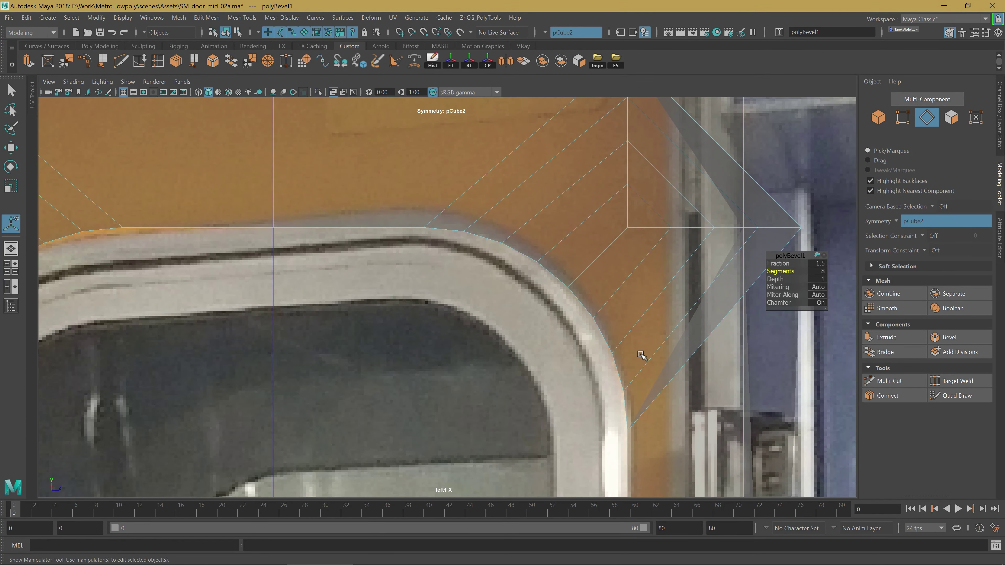
{"action": "scroll", "coordinate": [593, 276], "scroll_direction": "down", "scroll_amount": 1}
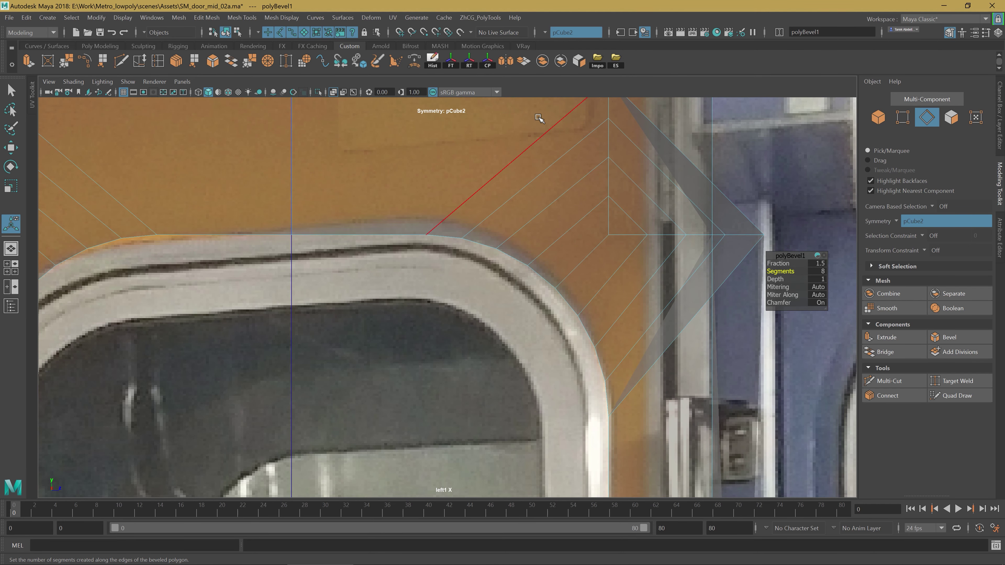
{"action": "middle_click_drag", "start_coordinate": [582, 203], "coordinate": [558, 254], "text": "alt"}
{"action": "mouse_move", "coordinate": [675, 277]}
{"action": "right_mouse_down", "text": "alt"}
{"action": "mouse_move", "coordinate": [471, 321]}
{"action": "mouse_move", "coordinate": [560, 381]}
{"action": "right_mouse_up", "text": "alt"}
Leave the bevel and move into a maximised perspective view close on the bevelled corner.
{"action": "key", "text": "q"}
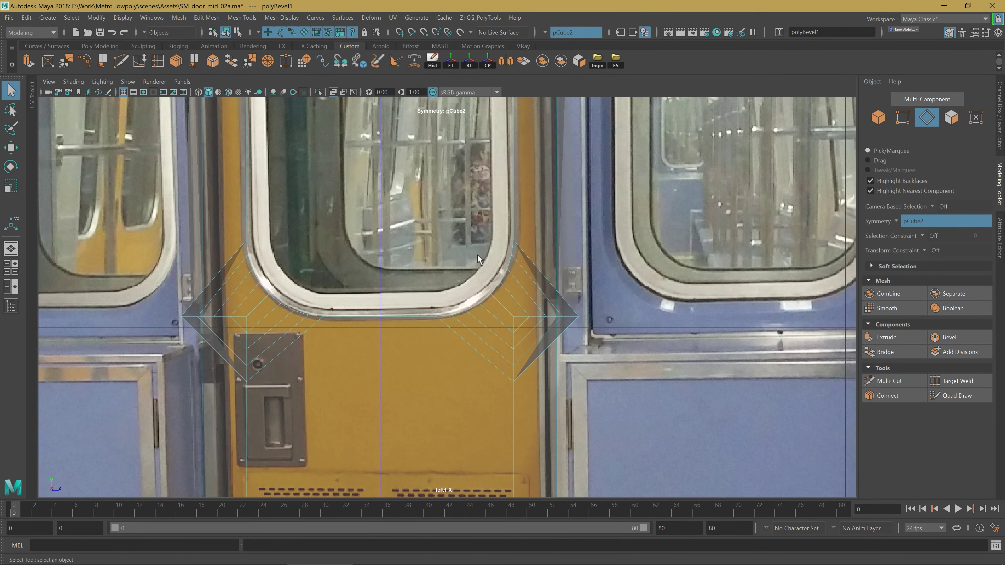
{"action": "key", "text": "space"}
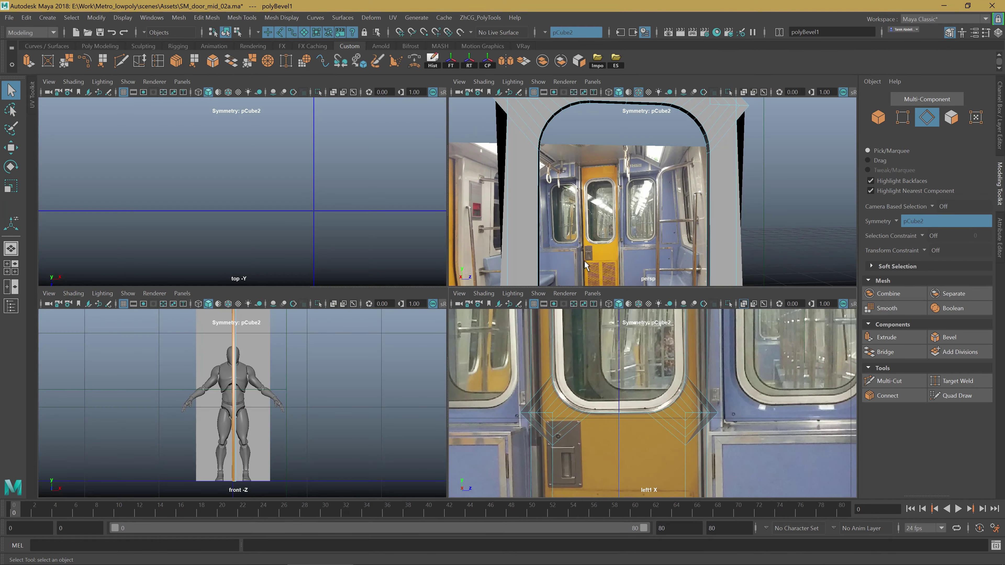
{"action": "key", "text": "space"}
{"action": "left_click_drag", "start_coordinate": [641, 197], "coordinate": [493, 278], "text": "alt"}
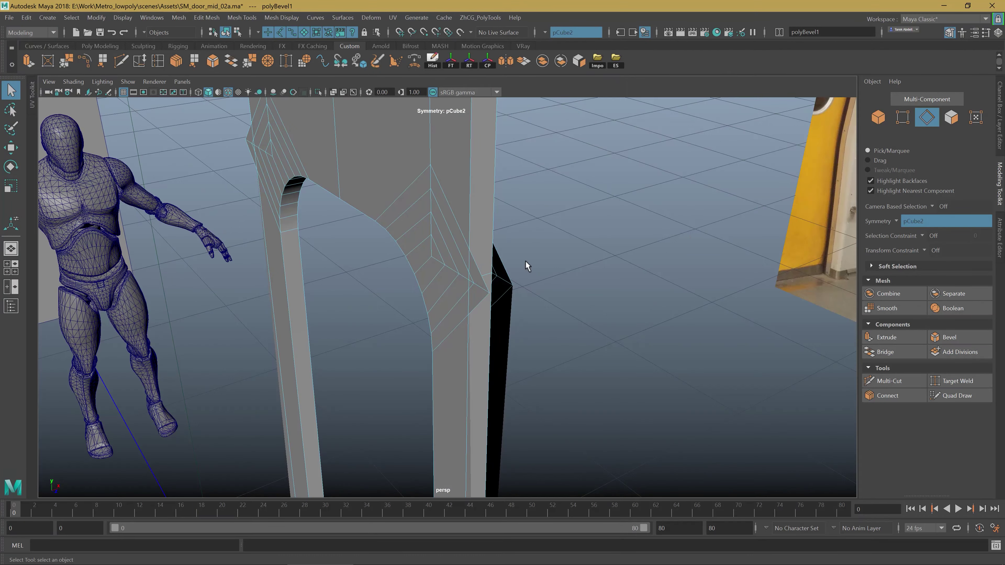
{"action": "mouse_move", "coordinate": [527, 265]}
{"action": "right_mouse_down", "text": "alt"}
{"action": "mouse_move", "coordinate": [455, 281]}
{"action": "mouse_move", "coordinate": [487, 287]}
{"action": "mouse_move", "coordinate": [530, 260]}
{"action": "right_mouse_up", "text": "alt"}
{"action": "right_click_drag", "start_coordinate": [490, 232], "coordinate": [496, 245]}
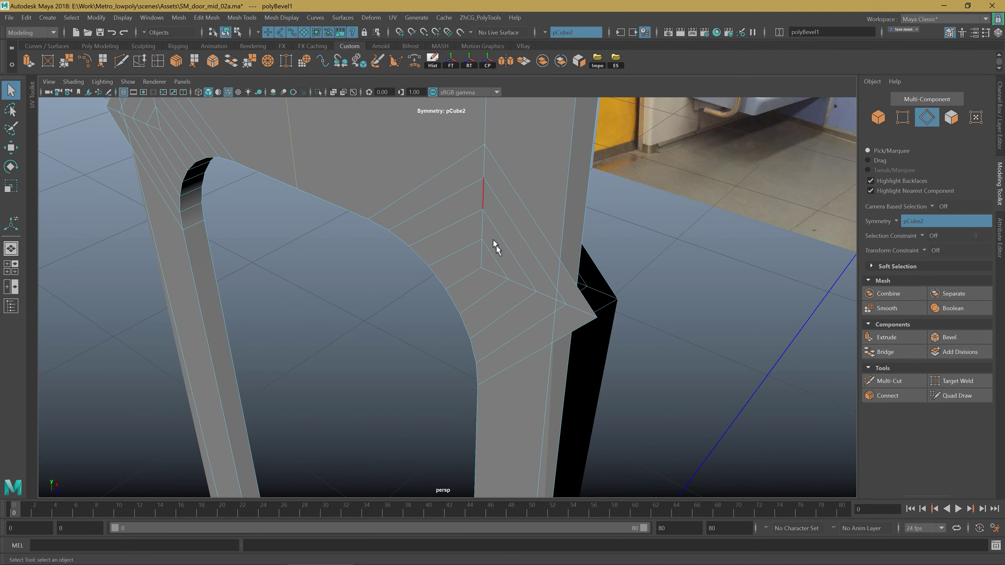
Select the vertices at the bevel's outer corner for moving with the Move tool.
{"action": "right_click_drag", "start_coordinate": [601, 273], "coordinate": [601, 238]}
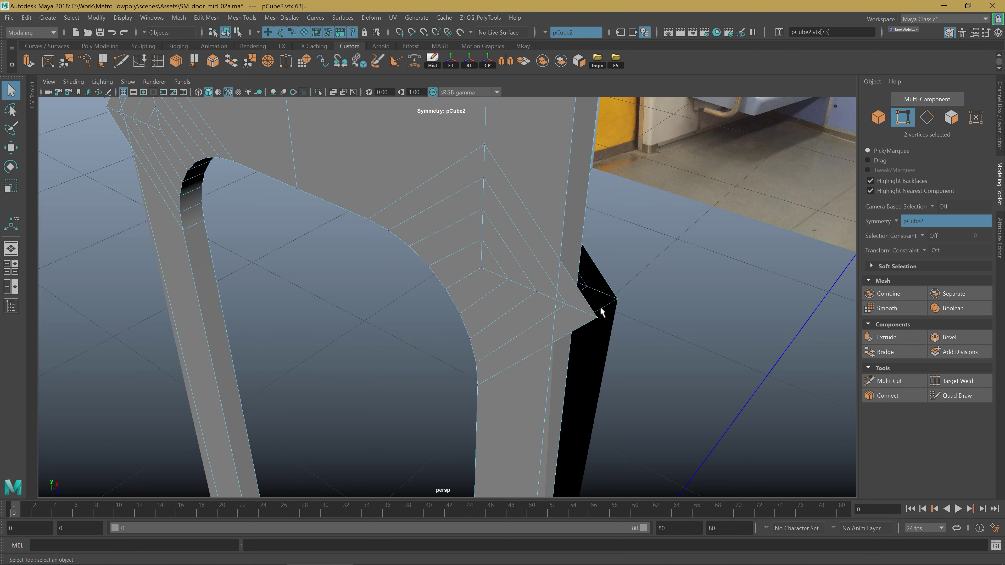
{"action": "left_click_drag", "start_coordinate": [612, 307], "coordinate": [618, 317], "text": "alt"}
{"action": "key", "text": "w"}
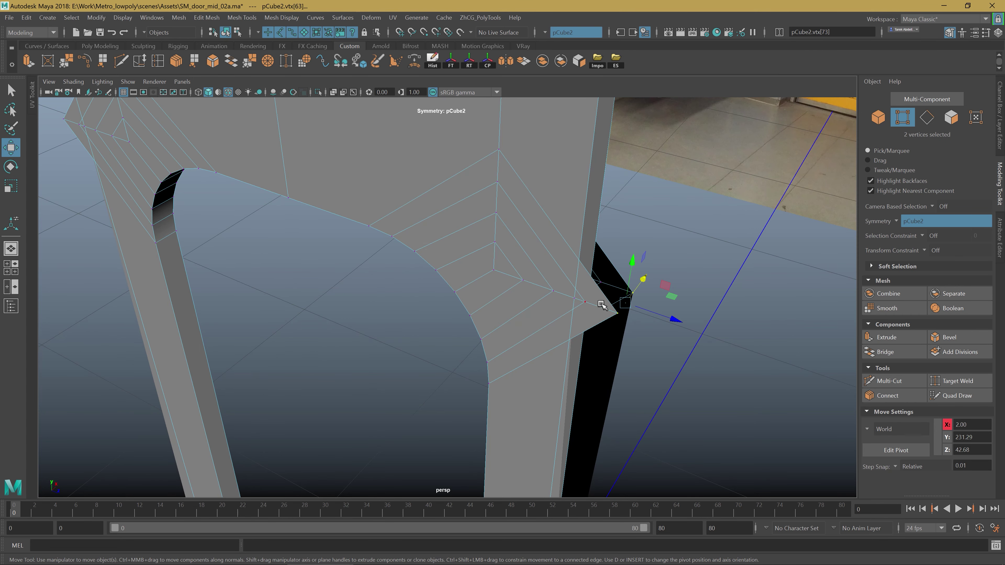
{"action": "left_click", "coordinate": [567, 295], "text": "shift"}
{"action": "mouse_move", "coordinate": [567, 296]}
{"action": "left_mouse_down", "text": "alt"}
{"action": "mouse_move", "coordinate": [453, 237]}
{"action": "mouse_move", "coordinate": [475, 222]}
{"action": "left_mouse_up", "text": "alt"}
Delete the face loop along the door edge, then undo it to restore the mesh.
{"action": "key", "text": "q"}
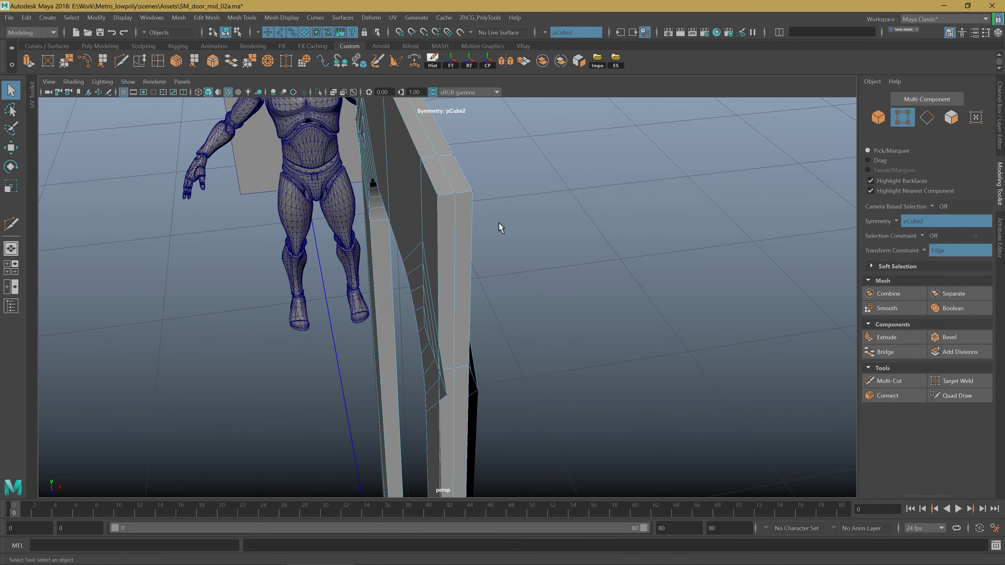
{"action": "right_click_drag", "start_coordinate": [498, 223], "coordinate": [498, 245]}
{"action": "double_click", "coordinate": [459, 221]}
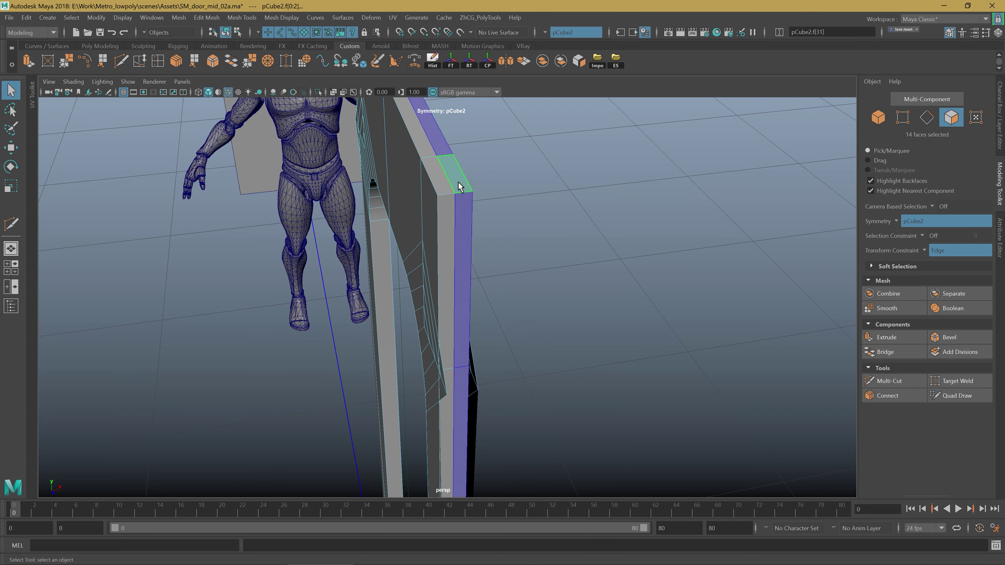
{"action": "key", "text": "Delete"}
{"action": "key", "text": "Delete"}
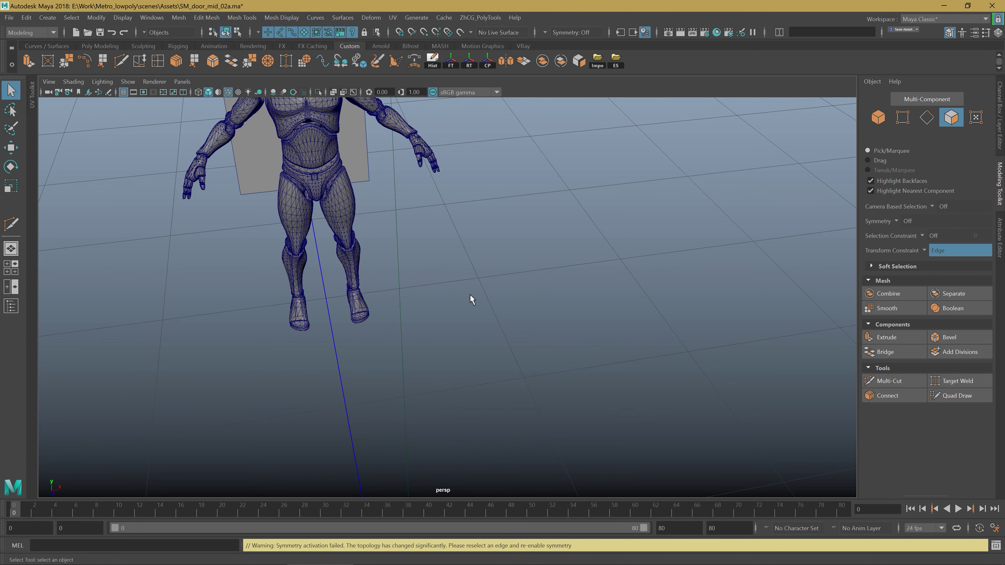
{"action": "key", "text": "ctrl+z"}
Select the large face region around the rounded corner and delete it.
{"action": "mouse_move", "coordinate": [451, 332]}
{"action": "left_mouse_down", "text": "alt"}
{"action": "mouse_move", "coordinate": [458, 148]}
{"action": "mouse_move", "coordinate": [426, 314]}
{"action": "mouse_move", "coordinate": [429, 396]}
{"action": "mouse_move", "coordinate": [439, 195]}
{"action": "mouse_move", "coordinate": [435, 332]}
{"action": "mouse_move", "coordinate": [499, 286]}
{"action": "mouse_move", "coordinate": [560, 294]}
{"action": "mouse_move", "coordinate": [433, 371]}
{"action": "mouse_move", "coordinate": [403, 359]}
{"action": "mouse_move", "coordinate": [440, 357]}
{"action": "left_mouse_up", "text": "alt"}
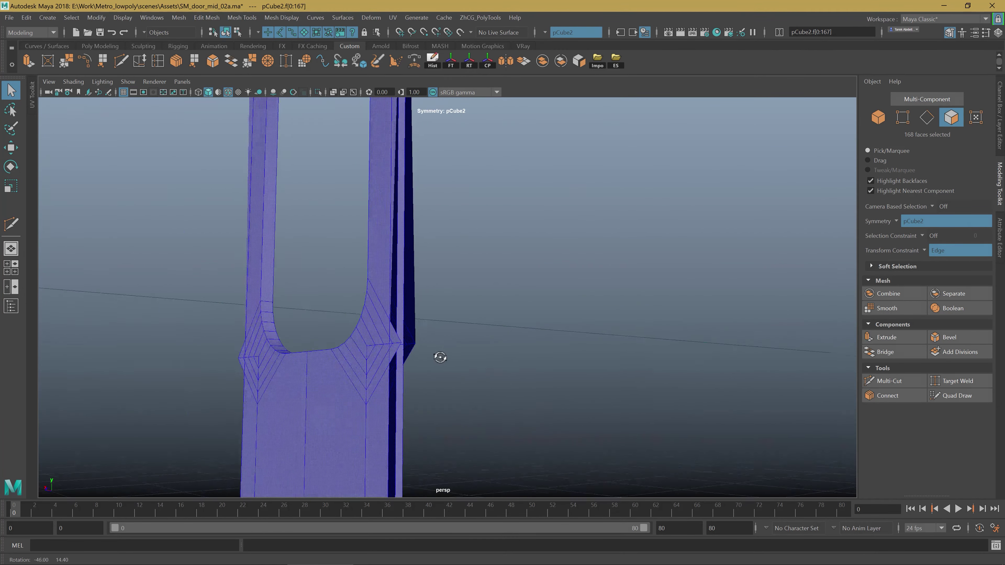
{"action": "mouse_move", "coordinate": [375, 332]}
{"action": "left_mouse_down", "text": "alt"}
{"action": "mouse_move", "coordinate": [366, 337]}
{"action": "mouse_move", "coordinate": [459, 360]}
{"action": "left_mouse_up", "text": "alt"}
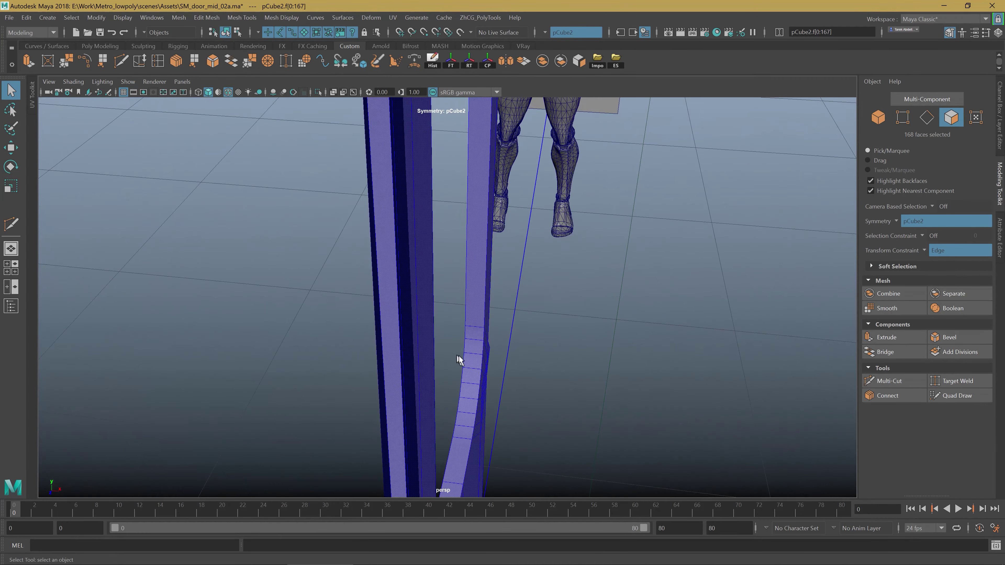
{"action": "left_click", "coordinate": [458, 359]}
{"action": "right_click_drag", "start_coordinate": [479, 261], "coordinate": [490, 288]}
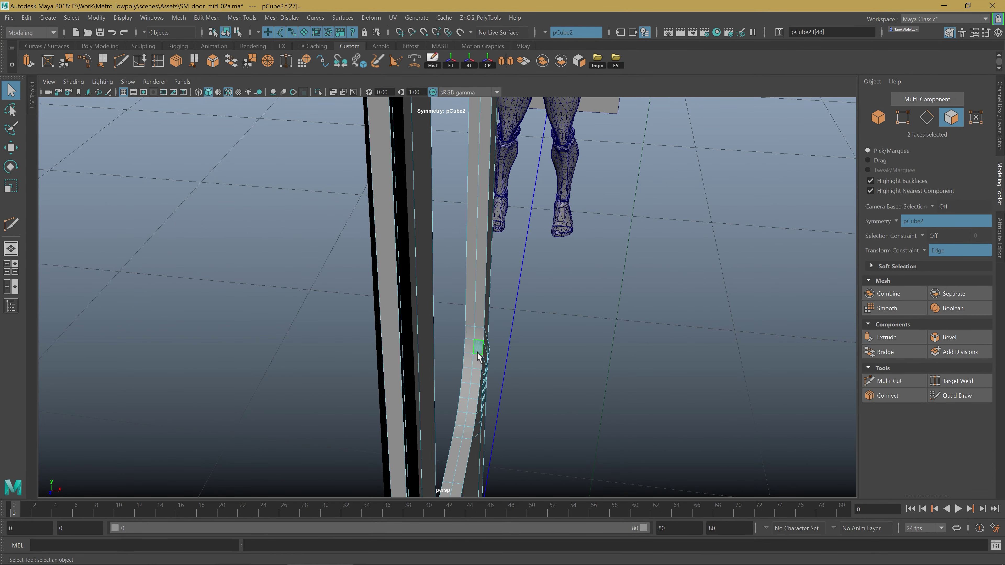
{"action": "double_click", "coordinate": [478, 362], "text": "shift"}
{"action": "left_click_drag", "start_coordinate": [481, 373], "coordinate": [473, 343], "text": "alt"}
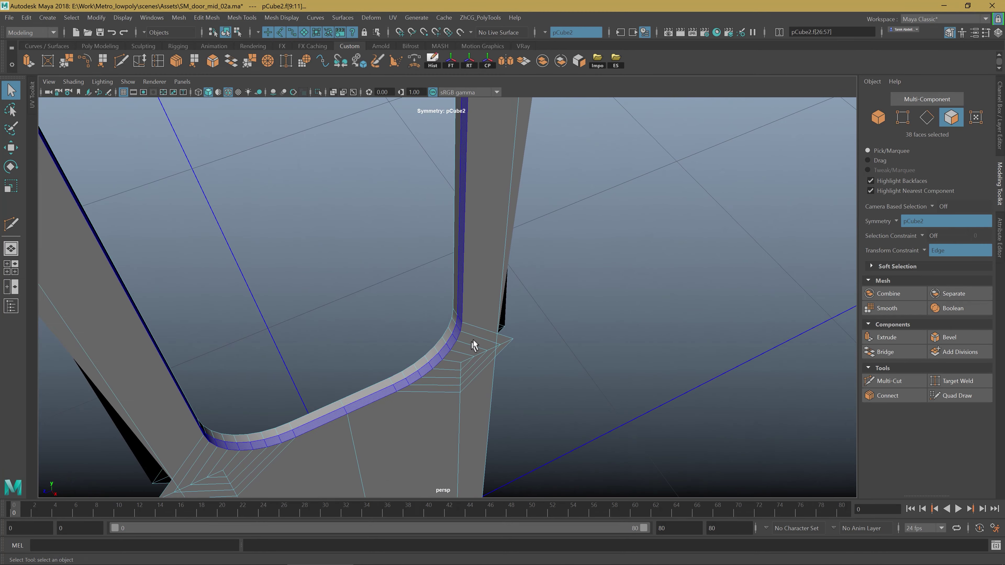
{"action": "left_click", "coordinate": [548, 285]}
{"action": "double_click", "coordinate": [489, 389]}
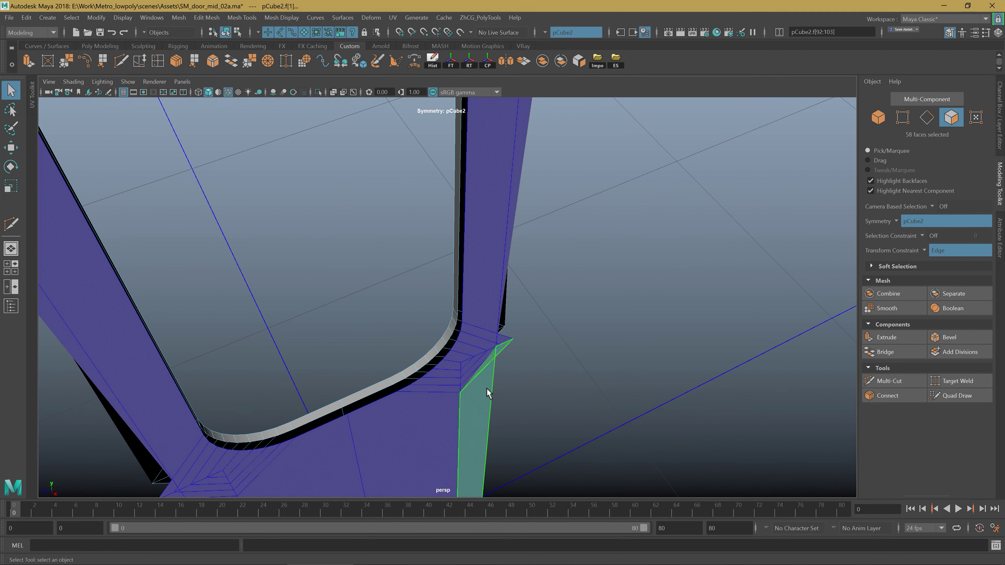
{"action": "key", "text": "Delete"}
{"action": "mouse_move", "coordinate": [344, 388]}
{"action": "left_mouse_down", "text": "alt"}
{"action": "mouse_move", "coordinate": [454, 375]}
{"action": "mouse_move", "coordinate": [367, 403]}
{"action": "mouse_move", "coordinate": [380, 316]}
{"action": "mouse_move", "coordinate": [395, 350]}
{"action": "mouse_move", "coordinate": [409, 260]}
{"action": "mouse_move", "coordinate": [388, 280]}
{"action": "mouse_move", "coordinate": [373, 360]}
{"action": "mouse_move", "coordinate": [433, 353]}
{"action": "left_mouse_up", "text": "alt"}
{"action": "right_click_drag", "start_coordinate": [424, 204], "coordinate": [473, 233]}
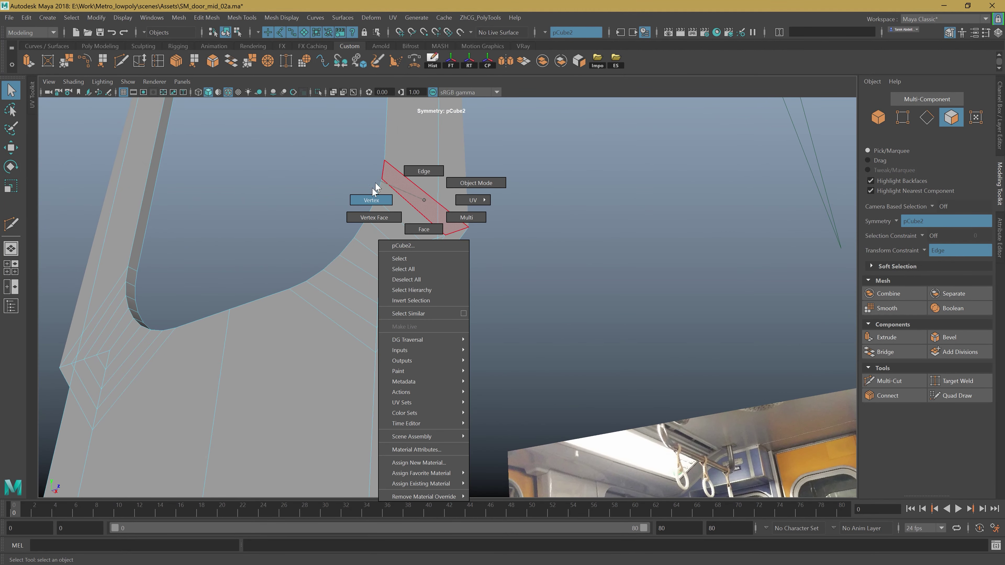
{"action": "left_click_drag", "start_coordinate": [401, 266], "coordinate": [453, 294], "text": "alt"}
{"action": "right_click_drag", "start_coordinate": [438, 262], "coordinate": [493, 243]}
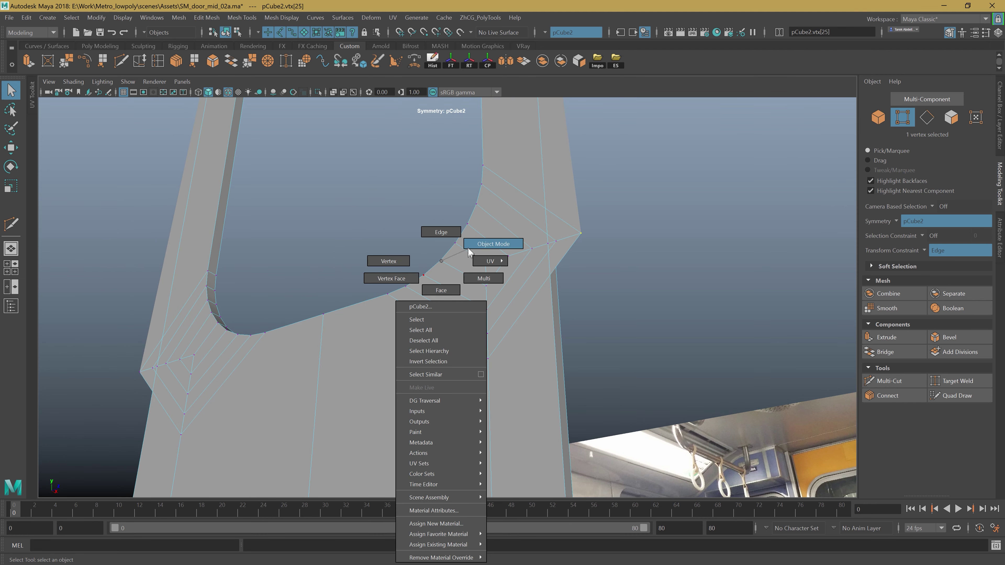
{"action": "left_click", "coordinate": [897, 221]}
{"action": "left_click_drag", "start_coordinate": [446, 344], "coordinate": [380, 348], "text": "alt"}
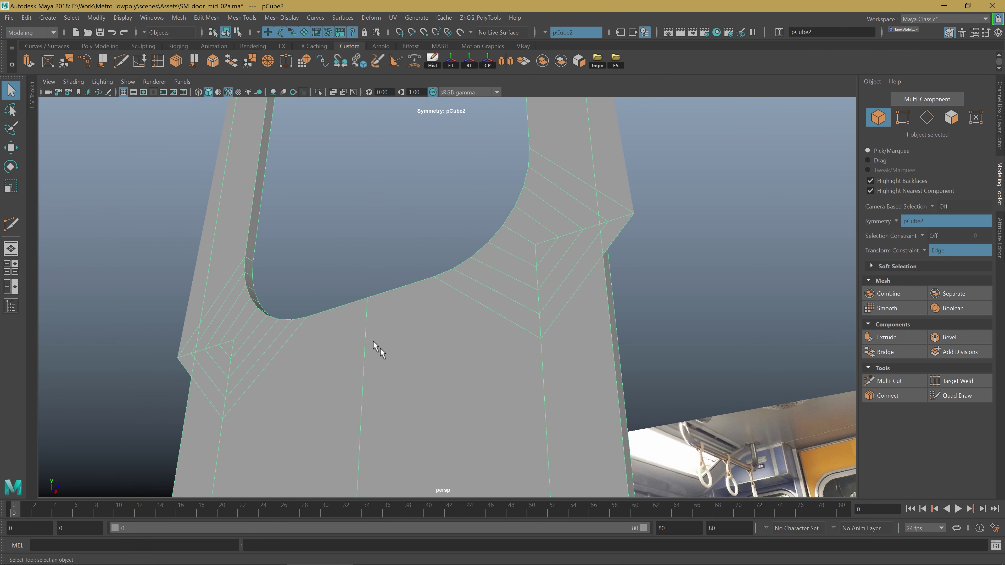
{"action": "right_click_drag", "start_coordinate": [368, 258], "coordinate": [386, 261]}
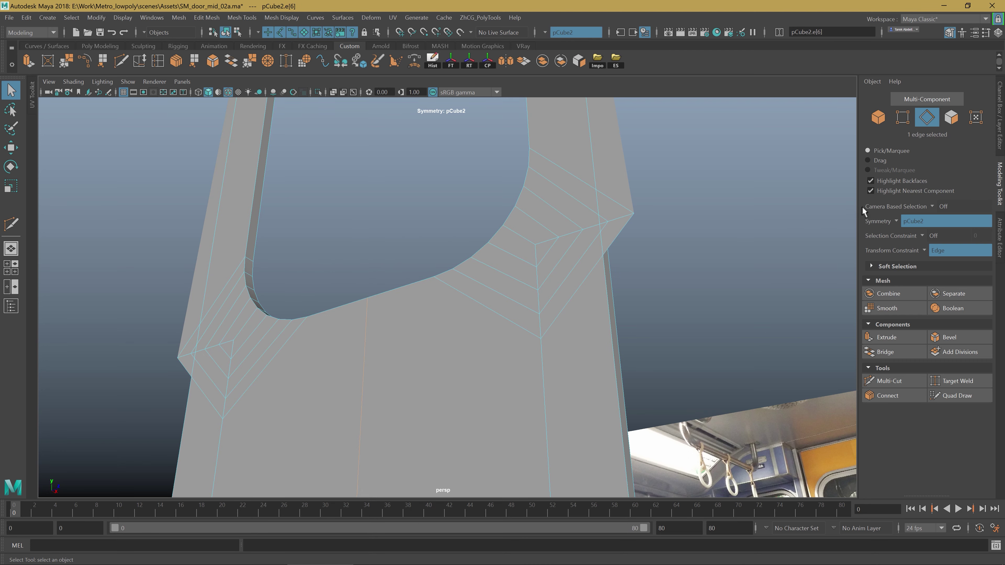
{"action": "left_click", "coordinate": [896, 221]}
{"action": "left_click", "coordinate": [927, 306]}
{"action": "left_click", "coordinate": [913, 225]}
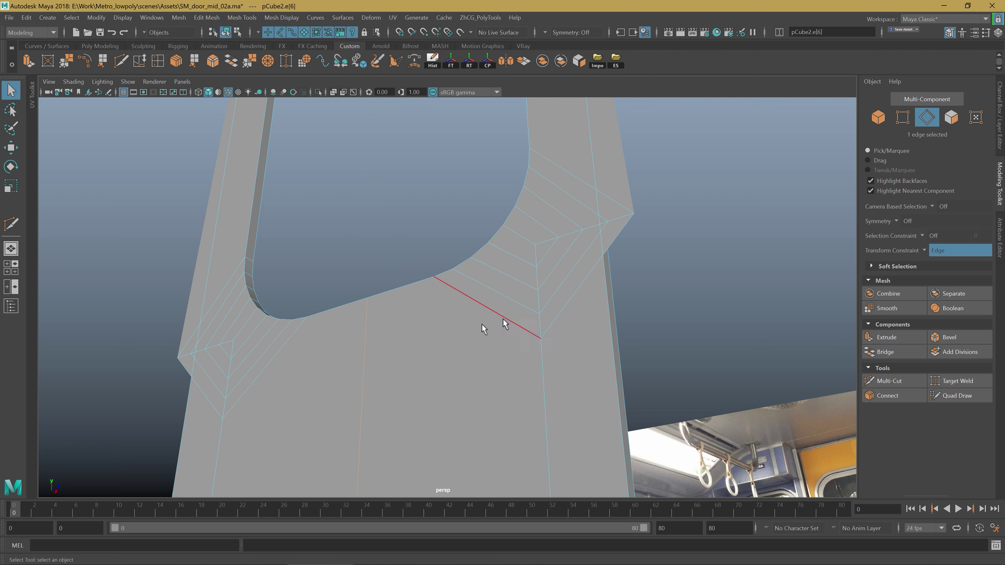
{"action": "left_click", "coordinate": [909, 221]}
{"action": "left_click", "coordinate": [922, 296]}
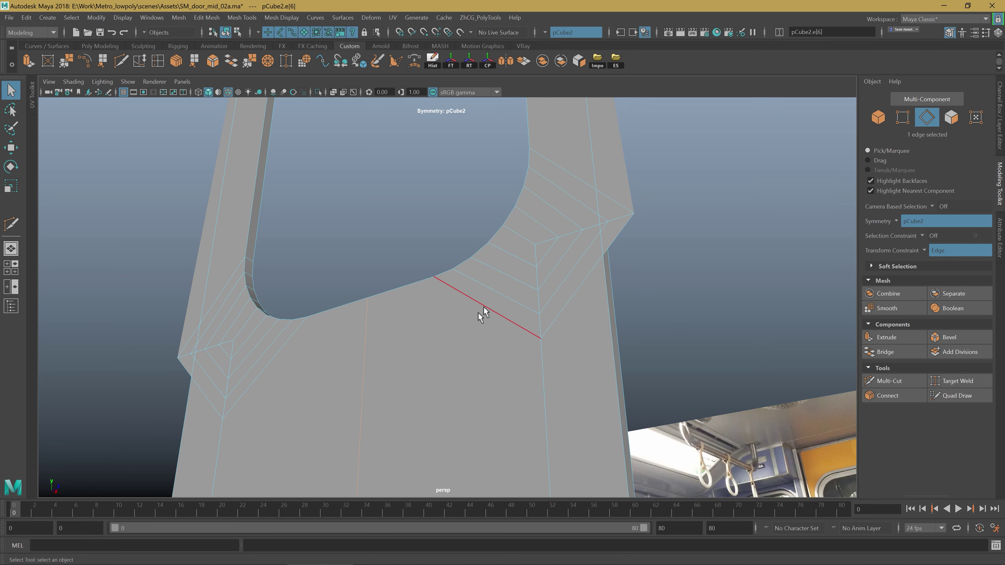
{"action": "mouse_move", "coordinate": [469, 327]}
{"action": "left_mouse_down", "text": "alt"}
{"action": "mouse_move", "coordinate": [356, 341]}
{"action": "mouse_move", "coordinate": [388, 341]}
{"action": "mouse_move", "coordinate": [422, 234]}
{"action": "left_mouse_up", "text": "alt"}
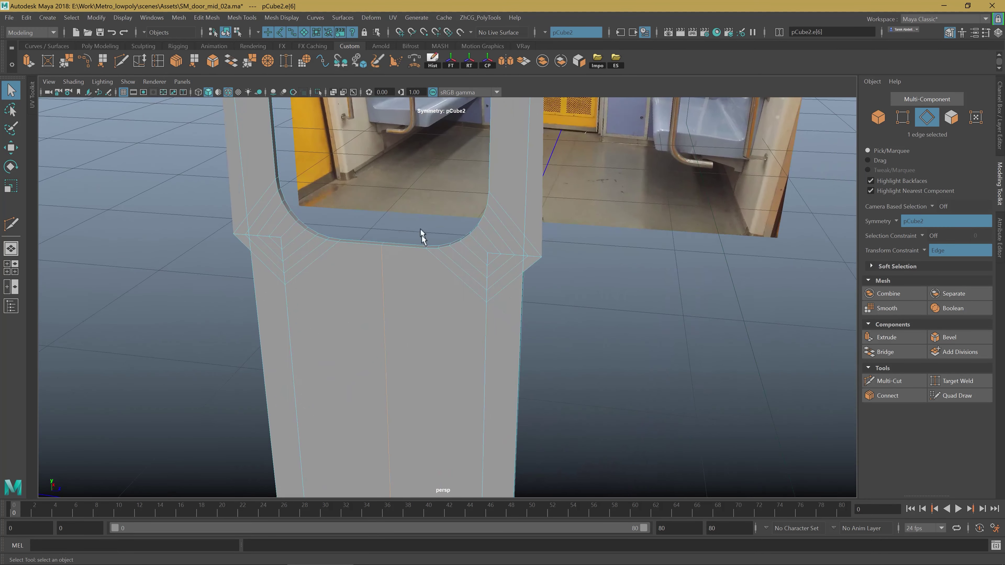
{"action": "left_click_drag", "start_coordinate": [421, 286], "coordinate": [431, 284], "text": "alt"}
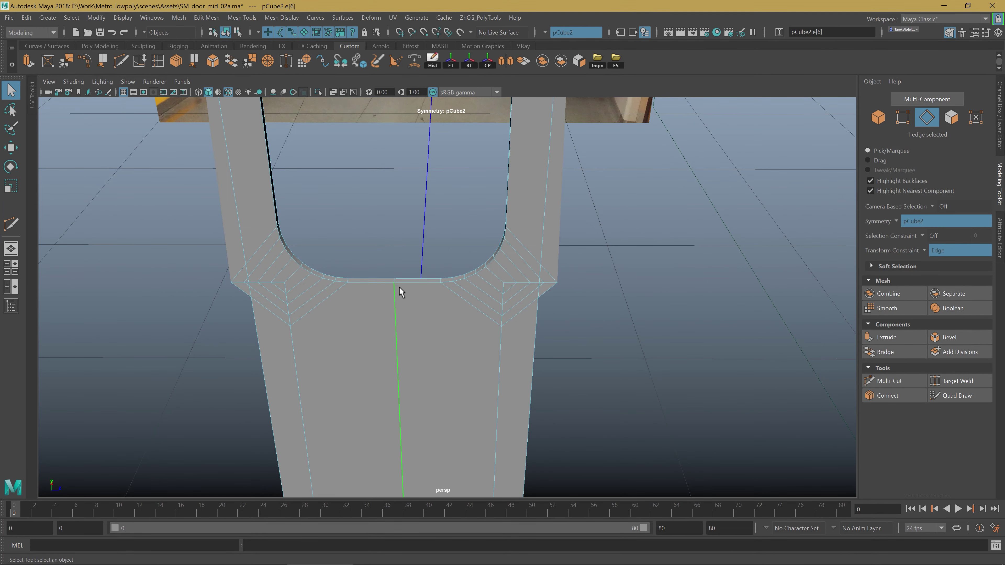
{"action": "scroll", "coordinate": [403, 301], "scroll_direction": "down", "scroll_amount": 5}
{"action": "mouse_move", "coordinate": [403, 299]}
{"action": "left_mouse_down", "text": "alt"}
{"action": "mouse_move", "coordinate": [393, 298]}
{"action": "mouse_move", "coordinate": [417, 292]}
{"action": "left_mouse_up", "text": "alt"}
{"action": "right_click_drag", "start_coordinate": [418, 261], "coordinate": [417, 292]}
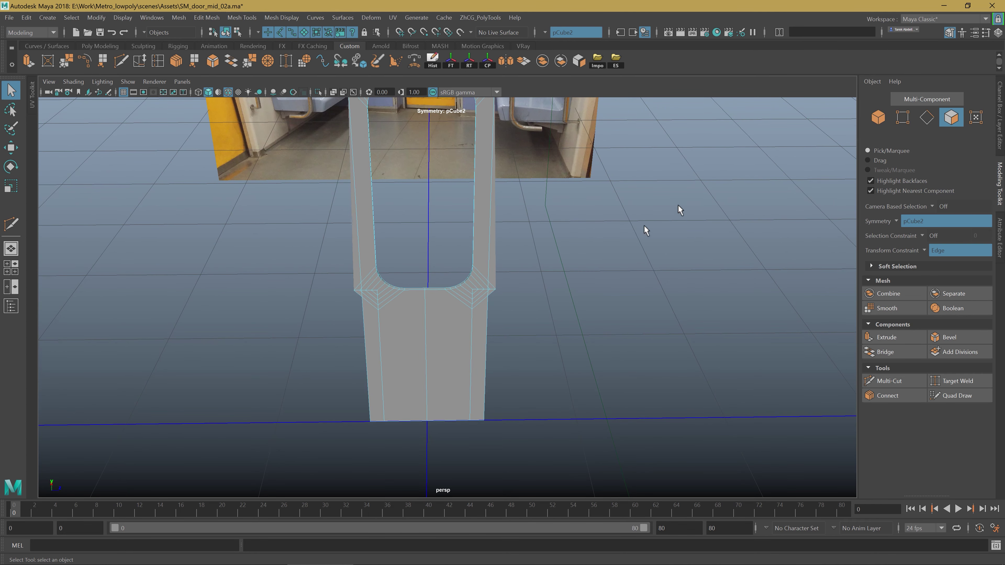
{"action": "right_click_drag", "start_coordinate": [491, 261], "coordinate": [492, 283]}
{"action": "right_click_drag", "start_coordinate": [502, 224], "coordinate": [495, 232]}
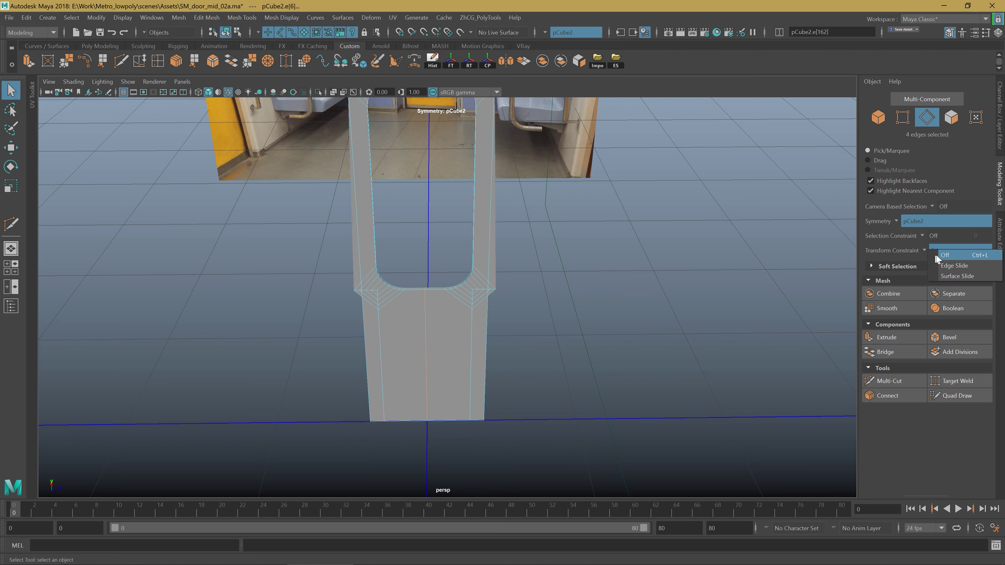
Turn symmetry off and delete the faces of the door frame's left half.
{"action": "left_click", "coordinate": [900, 219]}
{"action": "left_click", "coordinate": [922, 298]}
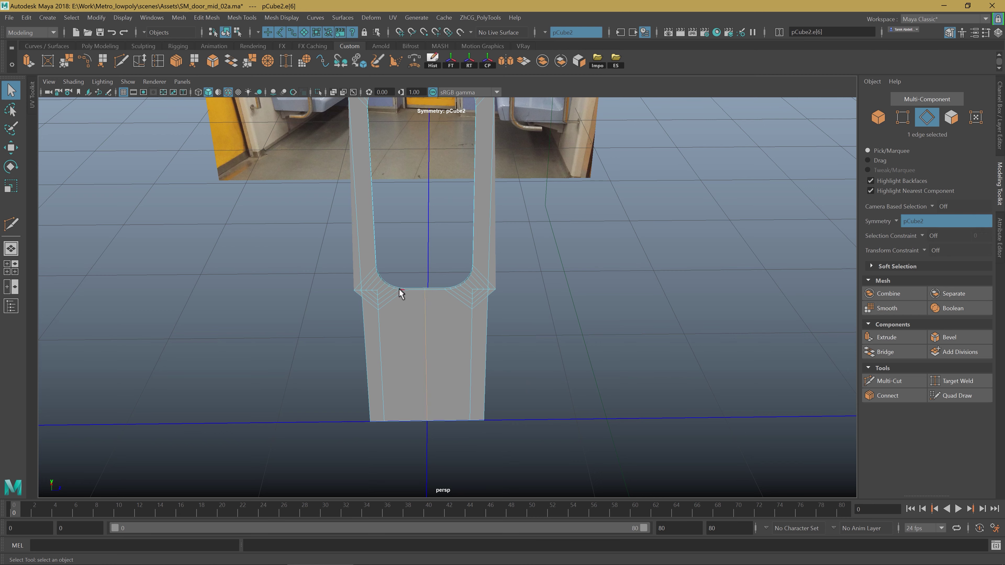
{"action": "right_click_drag", "start_coordinate": [401, 294], "coordinate": [396, 298]}
{"action": "double_click", "coordinate": [388, 188]}
{"action": "left_click_drag", "start_coordinate": [389, 188], "coordinate": [392, 302], "text": "alt"}
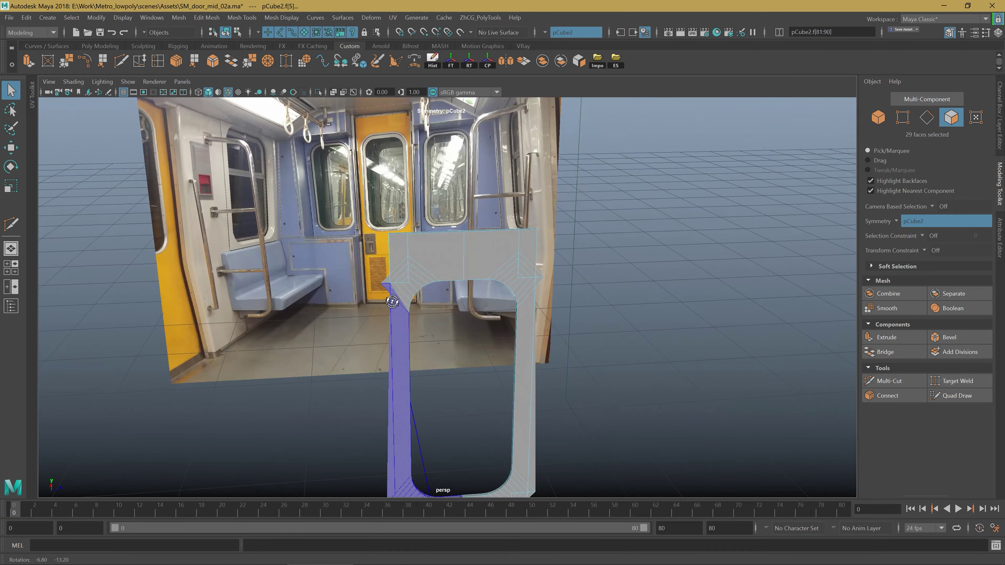
{"action": "left_click_drag", "start_coordinate": [320, 386], "coordinate": [320, 385], "text": "ctrl+shift"}
{"action": "key", "text": "Delete"}
Zoom in on the remaining half's bevelled top corner and pick its diagonal edges.
{"action": "mouse_move", "coordinate": [400, 312]}
{"action": "left_mouse_down", "text": "alt"}
{"action": "mouse_move", "coordinate": [523, 286]}
{"action": "mouse_move", "coordinate": [546, 319]}
{"action": "left_mouse_up", "text": "alt"}
{"action": "scroll", "coordinate": [554, 341], "scroll_direction": "up", "scroll_amount": 2}
{"action": "scroll", "coordinate": [406, 332], "scroll_direction": "up", "scroll_amount": 4}
{"action": "scroll", "coordinate": [410, 332], "scroll_direction": "up", "scroll_amount": 3}
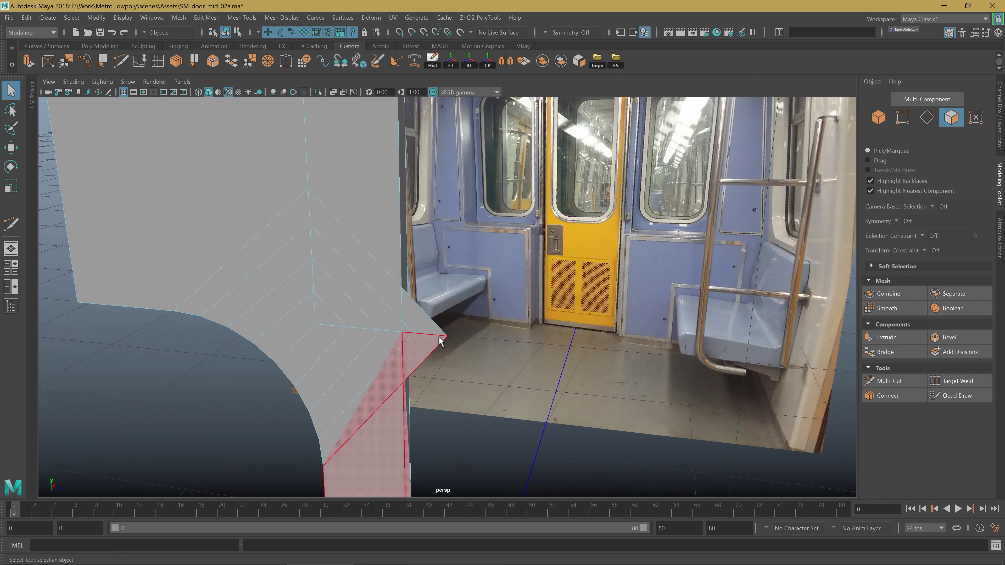
{"action": "right_click_drag", "start_coordinate": [404, 283], "coordinate": [386, 261]}
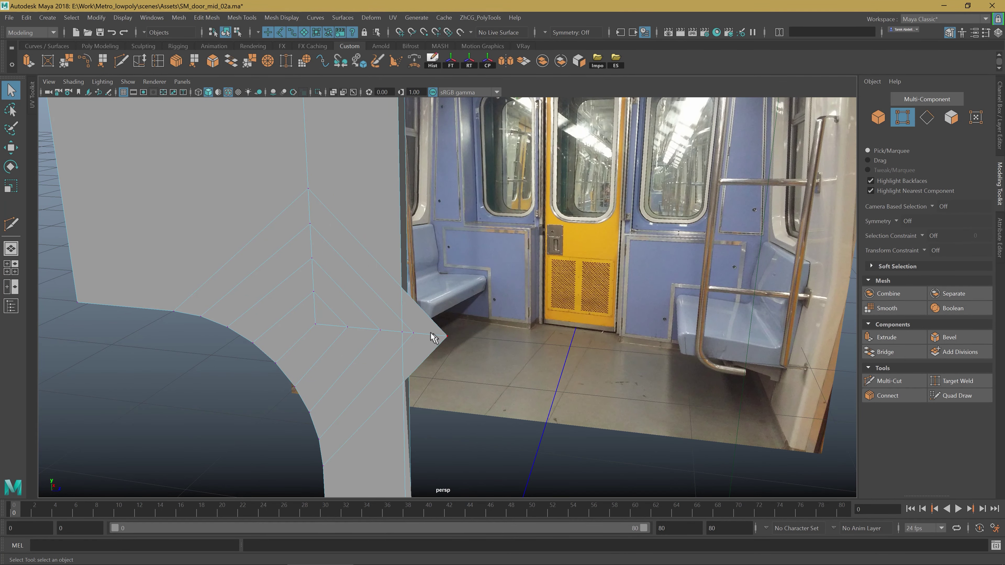
{"action": "mouse_move", "coordinate": [434, 341]}
{"action": "middle_mouse_down", "text": "alt"}
{"action": "mouse_move", "coordinate": [527, 314]}
{"action": "mouse_move", "coordinate": [514, 320]}
{"action": "mouse_move", "coordinate": [493, 305]}
{"action": "middle_mouse_up", "text": "alt"}
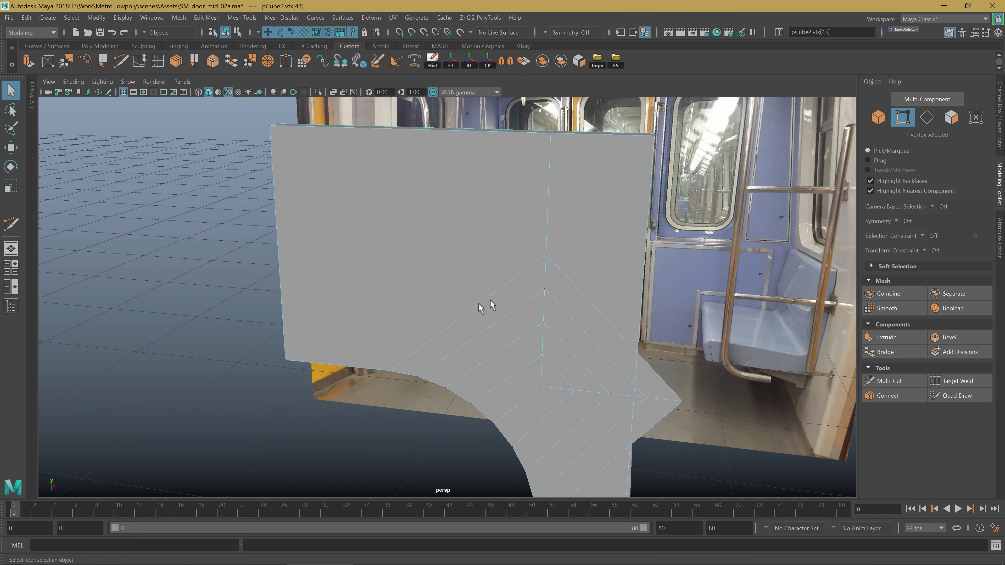
{"action": "mouse_move", "coordinate": [447, 309]}
{"action": "left_mouse_down", "text": "alt"}
{"action": "mouse_move", "coordinate": [521, 315]}
{"action": "mouse_move", "coordinate": [454, 262]}
{"action": "left_mouse_up", "text": "alt"}
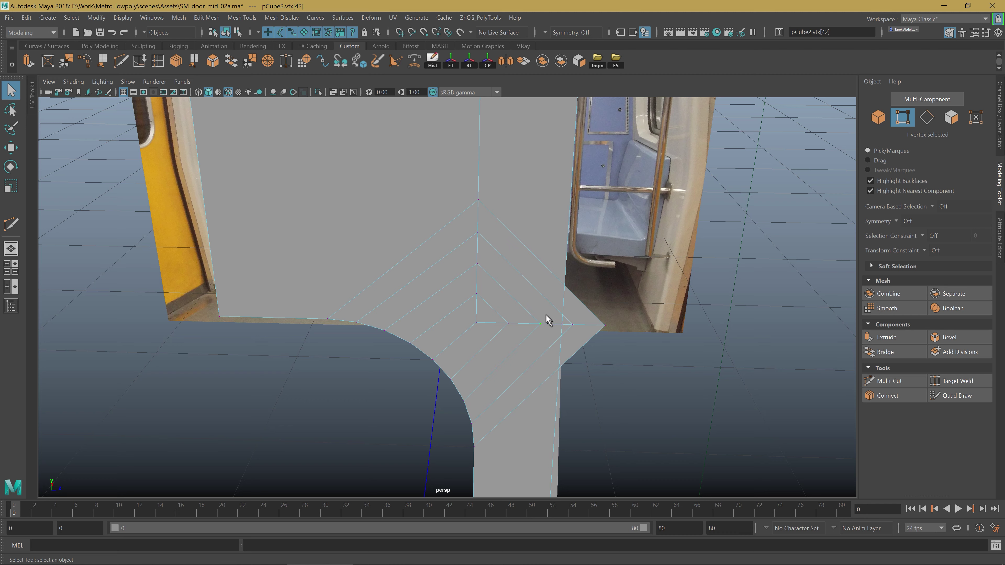
{"action": "right_click_drag", "start_coordinate": [516, 259], "coordinate": [515, 229]}
{"action": "left_click", "coordinate": [533, 301]}
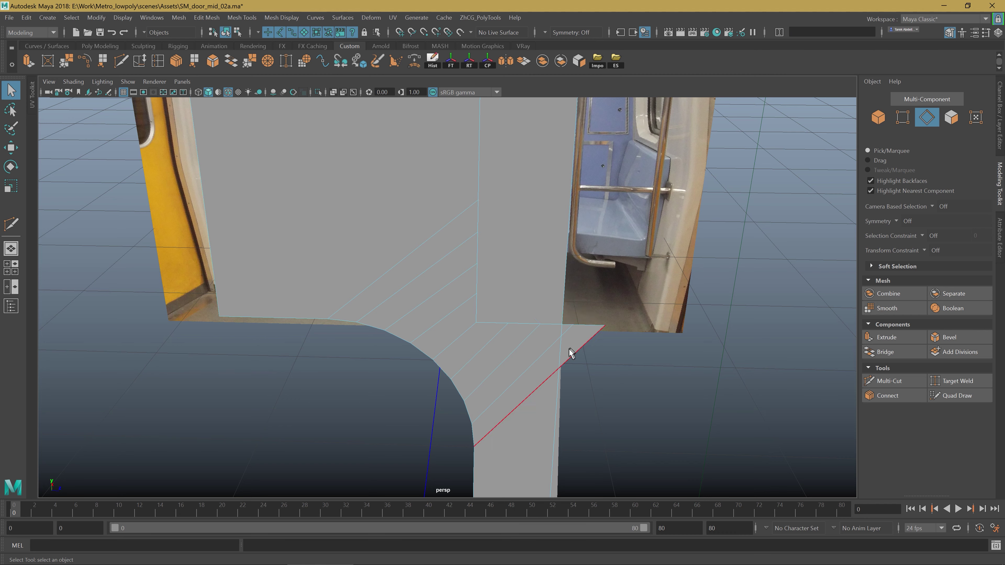
{"action": "mouse_move", "coordinate": [519, 400]}
{"action": "left_mouse_down", "text": "alt"}
{"action": "mouse_move", "coordinate": [534, 371]}
{"action": "mouse_move", "coordinate": [502, 296]}
{"action": "mouse_move", "coordinate": [520, 291]}
{"action": "mouse_move", "coordinate": [502, 306]}
{"action": "left_mouse_up", "text": "alt"}
{"action": "left_click", "coordinate": [497, 303]}
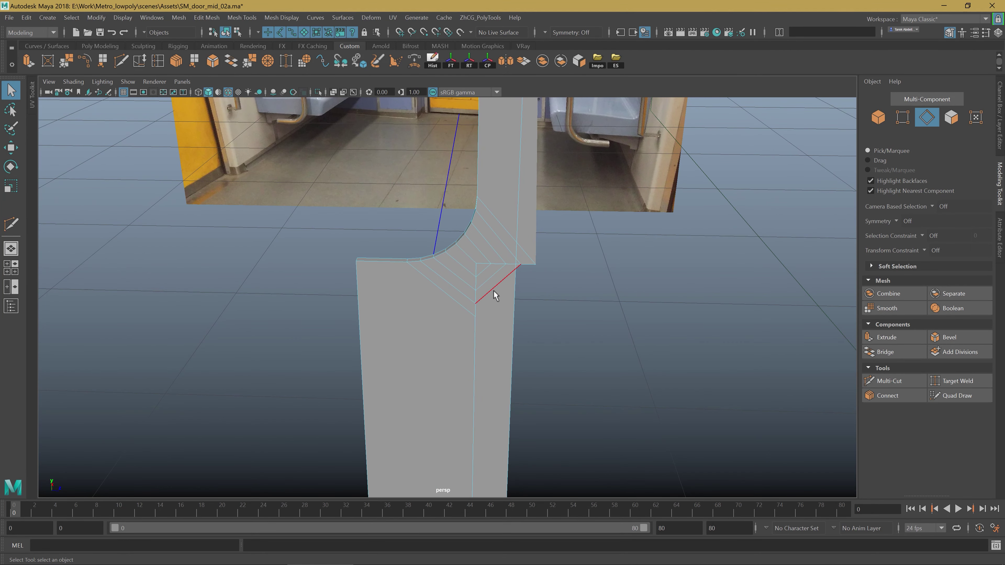
{"action": "left_click", "coordinate": [490, 277]}
{"action": "mouse_move", "coordinate": [498, 253]}
{"action": "left_mouse_down", "text": "alt"}
{"action": "mouse_move", "coordinate": [491, 350]}
{"action": "mouse_move", "coordinate": [410, 327]}
{"action": "mouse_move", "coordinate": [543, 313]}
{"action": "mouse_move", "coordinate": [471, 274]}
{"action": "mouse_move", "coordinate": [455, 314]}
{"action": "left_mouse_up", "text": "alt"}
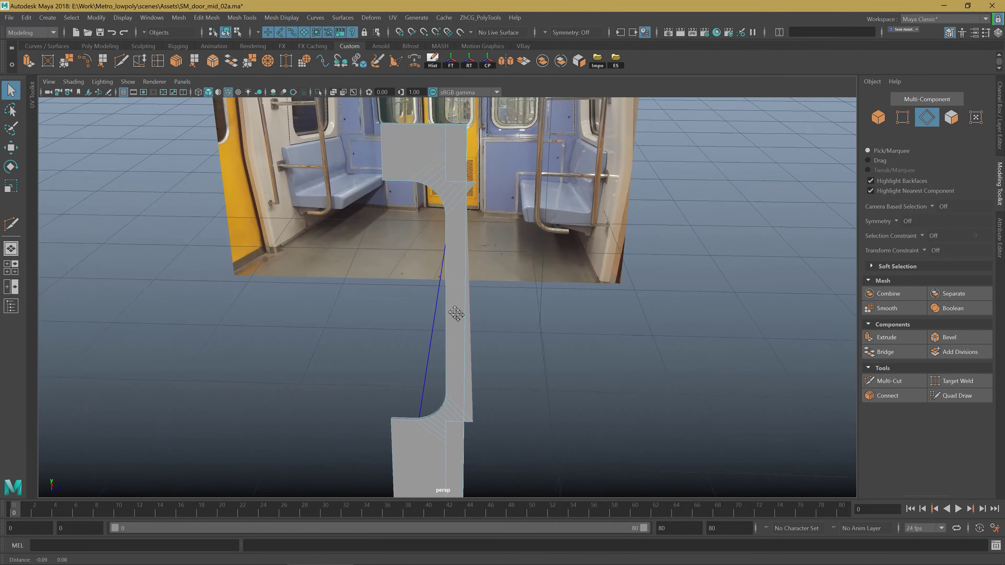
{"action": "mouse_move", "coordinate": [455, 314]}
{"action": "middle_mouse_down", "text": "alt"}
{"action": "mouse_move", "coordinate": [470, 144]}
{"action": "mouse_move", "coordinate": [471, 321]}
{"action": "middle_mouse_up", "text": "alt"}
{"action": "mouse_move", "coordinate": [471, 322]}
{"action": "left_mouse_down", "text": "alt"}
{"action": "mouse_move", "coordinate": [477, 294]}
{"action": "mouse_move", "coordinate": [507, 305]}
{"action": "left_mouse_up", "text": "alt"}
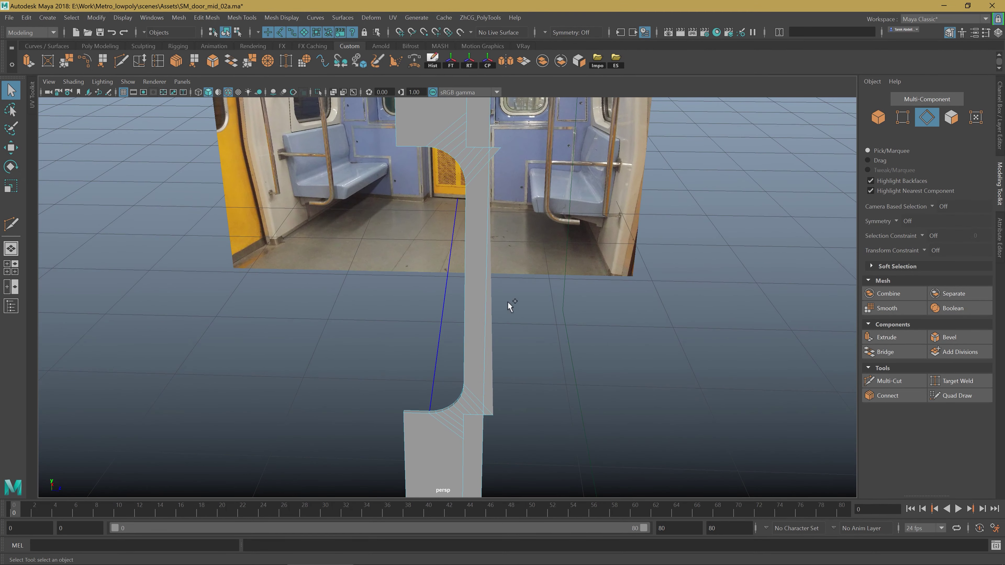
Start and cancel a Multi-Cut, then select the door strip's long face.
{"action": "key", "text": "ctrl+shift+x"}
{"action": "left_click_drag", "start_coordinate": [472, 277], "coordinate": [473, 265], "text": "alt"}
{"action": "key", "text": "q"}
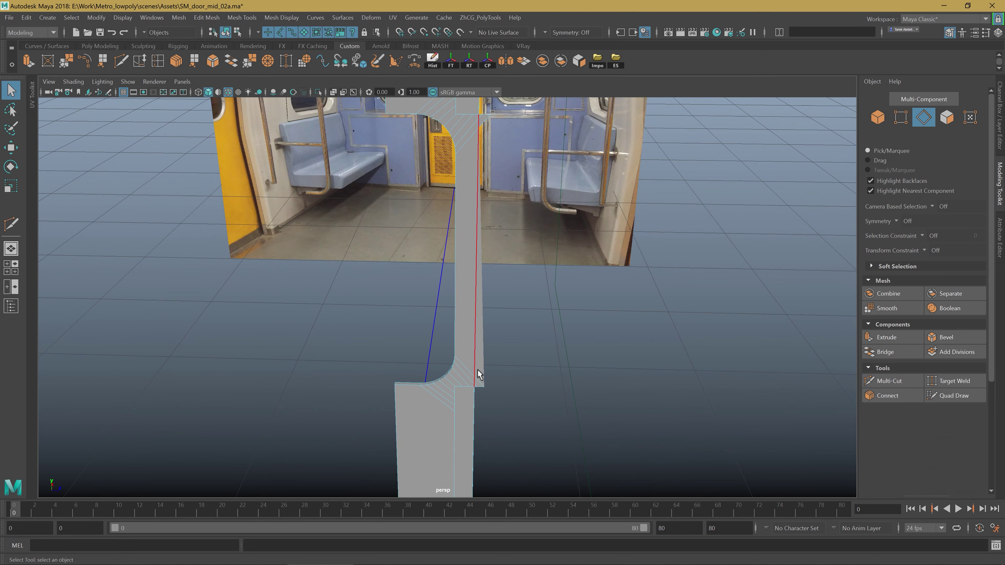
{"action": "right_click_drag", "start_coordinate": [473, 265], "coordinate": [482, 392]}
{"action": "left_click", "coordinate": [482, 392]}
{"action": "left_click_drag", "start_coordinate": [482, 392], "coordinate": [477, 350], "text": "alt"}
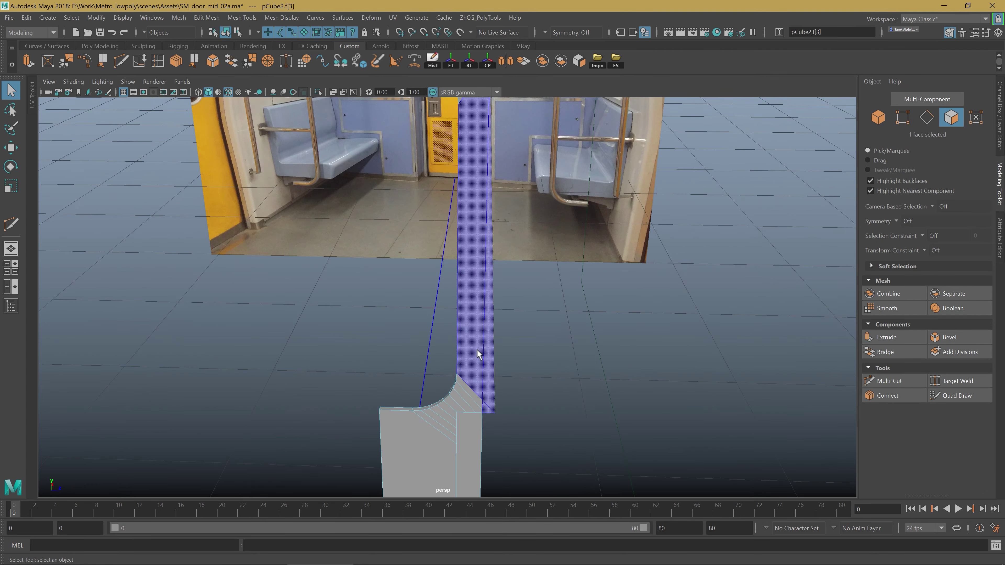
{"action": "mouse_move", "coordinate": [477, 349]}
{"action": "right_mouse_down", "text": "alt"}
{"action": "mouse_move", "coordinate": [520, 381]}
{"action": "mouse_move", "coordinate": [686, 367]}
{"action": "right_mouse_up", "text": "alt"}
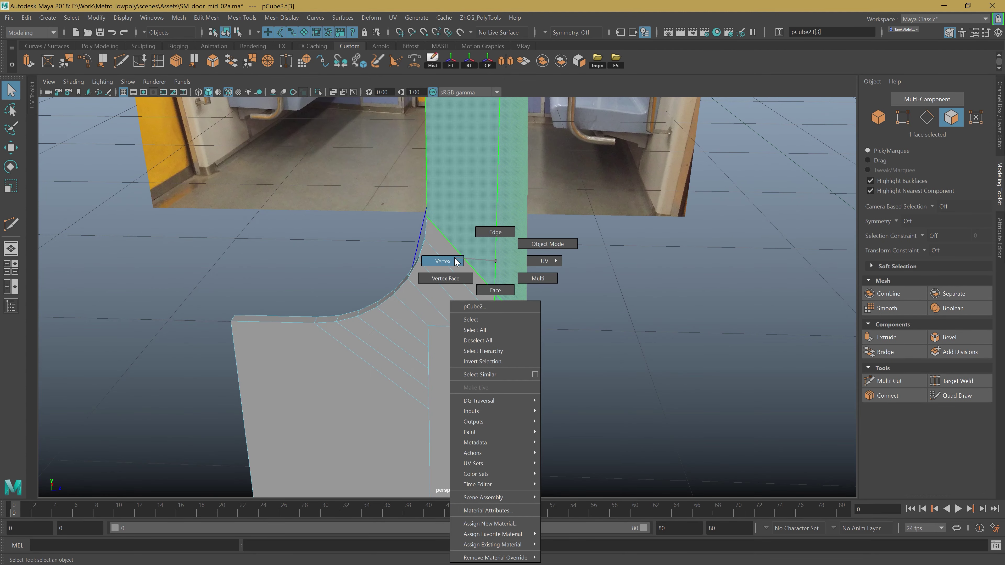
Select the two neighbouring diagonal bevel edges in the top inner corner.
{"action": "right_click_drag", "start_coordinate": [491, 264], "coordinate": [491, 237]}
{"action": "mouse_move", "coordinate": [431, 411]}
{"action": "middle_mouse_down", "text": "alt"}
{"action": "mouse_move", "coordinate": [485, 369]}
{"action": "mouse_move", "coordinate": [547, 282]}
{"action": "middle_mouse_up", "text": "alt"}
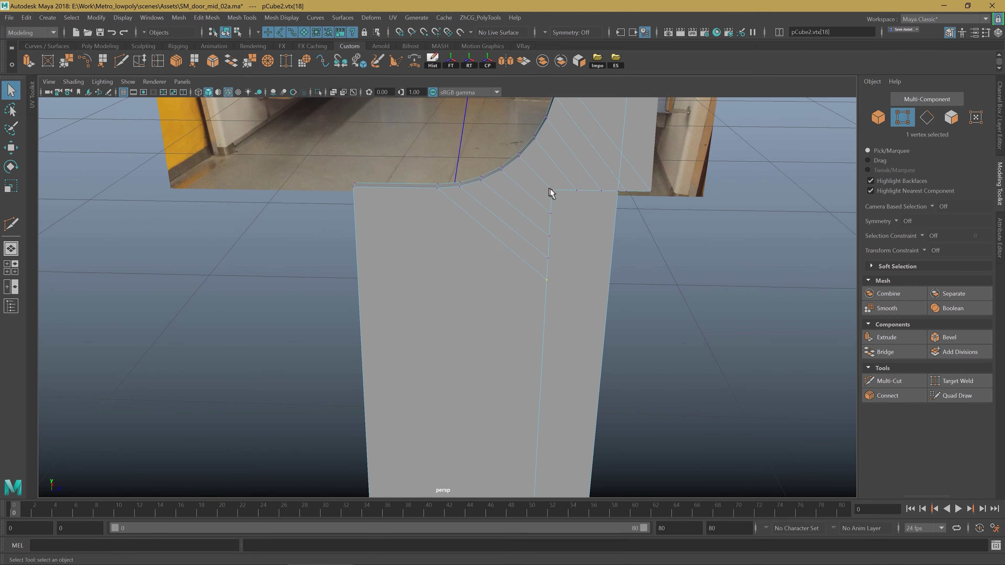
{"action": "mouse_move", "coordinate": [552, 193]}
{"action": "left_mouse_down", "text": "alt"}
{"action": "mouse_move", "coordinate": [529, 218]}
{"action": "mouse_move", "coordinate": [476, 218]}
{"action": "mouse_move", "coordinate": [527, 218]}
{"action": "mouse_move", "coordinate": [512, 179]}
{"action": "left_mouse_up", "text": "alt"}
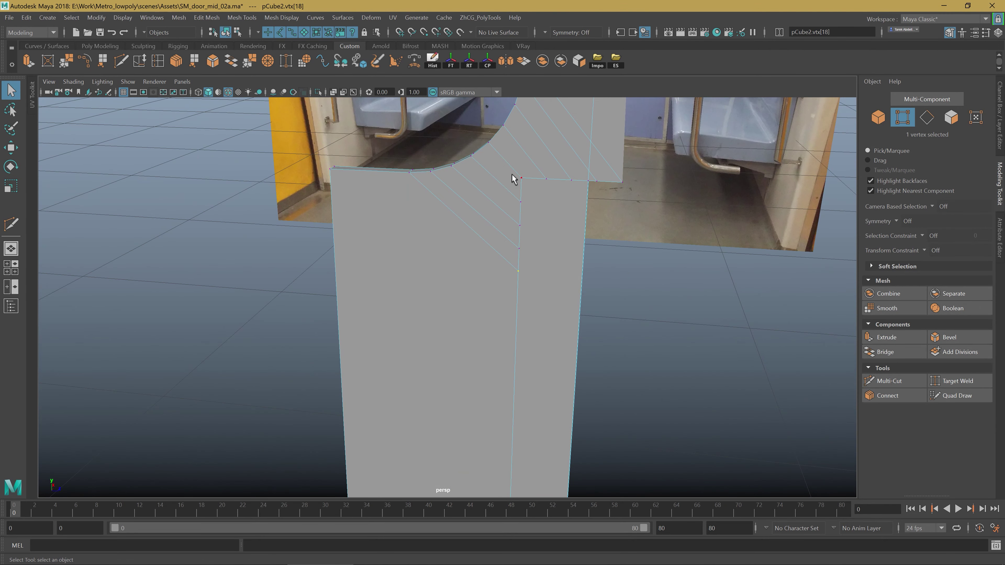
{"action": "left_click", "coordinate": [506, 176]}
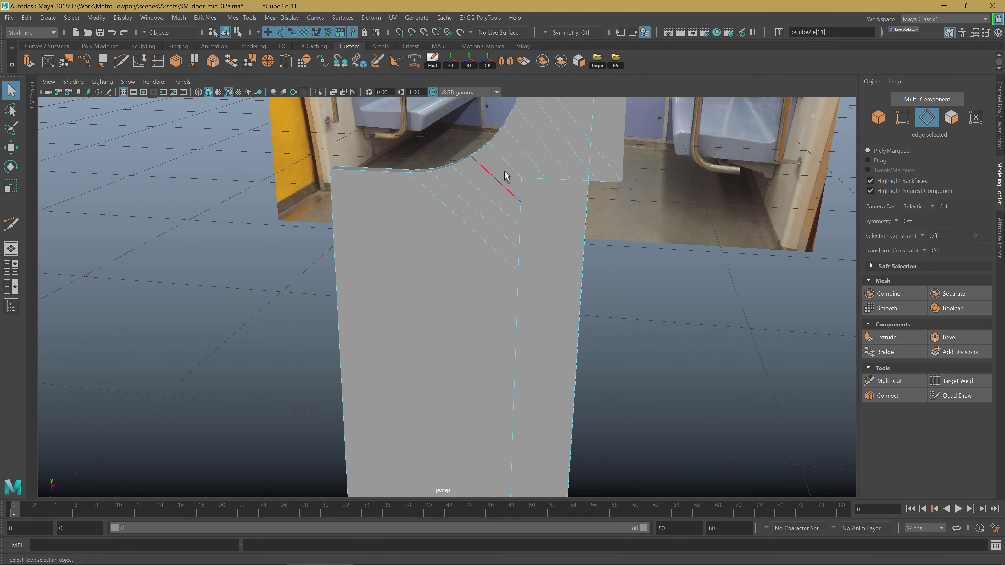
{"action": "left_click", "coordinate": [460, 232]}
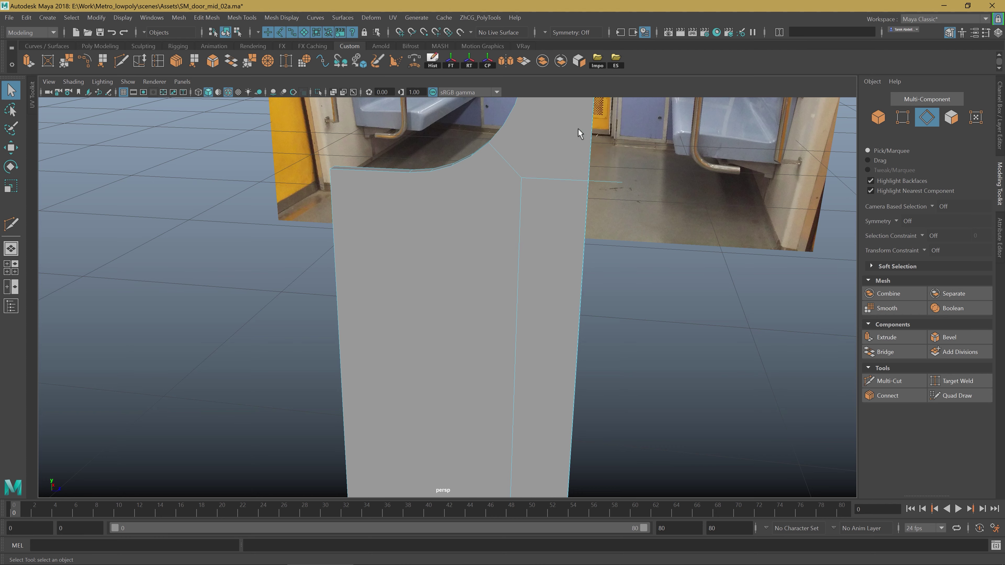
{"action": "mouse_move", "coordinate": [580, 130]}
{"action": "left_mouse_down", "text": "alt"}
{"action": "mouse_move", "coordinate": [580, 184]}
{"action": "mouse_move", "coordinate": [532, 363]}
{"action": "mouse_move", "coordinate": [546, 261]}
{"action": "mouse_move", "coordinate": [577, 308]}
{"action": "mouse_move", "coordinate": [521, 174]}
{"action": "left_mouse_up", "text": "alt"}
{"action": "left_click", "coordinate": [550, 286]}
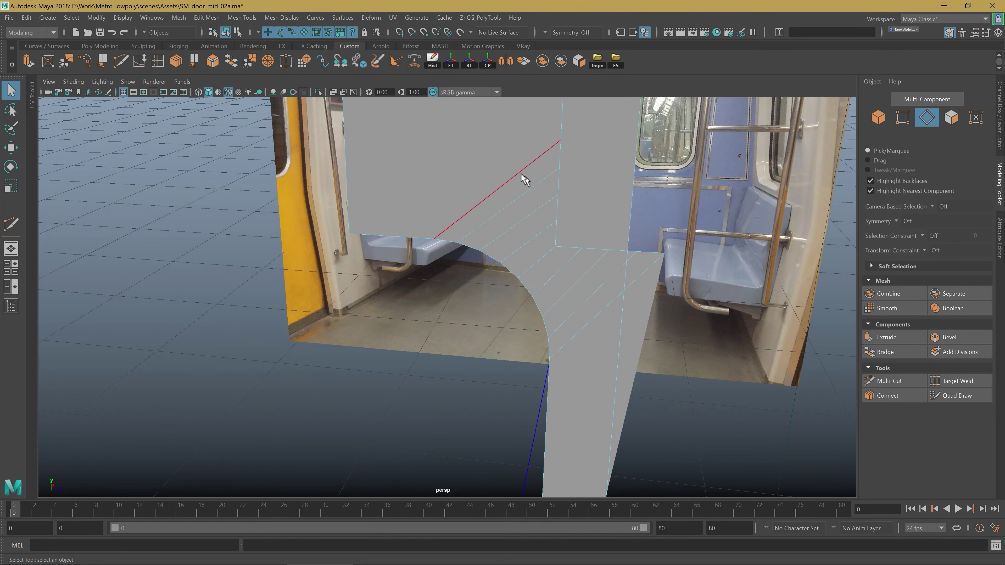
{"action": "left_click", "coordinate": [562, 275]}
{"action": "mouse_move", "coordinate": [596, 309]}
{"action": "left_mouse_down", "text": "alt"}
{"action": "mouse_move", "coordinate": [575, 338]}
{"action": "mouse_move", "coordinate": [563, 315]}
{"action": "mouse_move", "coordinate": [499, 344]}
{"action": "mouse_move", "coordinate": [475, 329]}
{"action": "mouse_move", "coordinate": [472, 342]}
{"action": "left_mouse_up", "text": "alt"}
Multi-Cut a new edge across the door strip beside the curved corner.
{"action": "key", "text": "ctrl+shift+x"}
{"action": "left_click", "coordinate": [466, 319]}
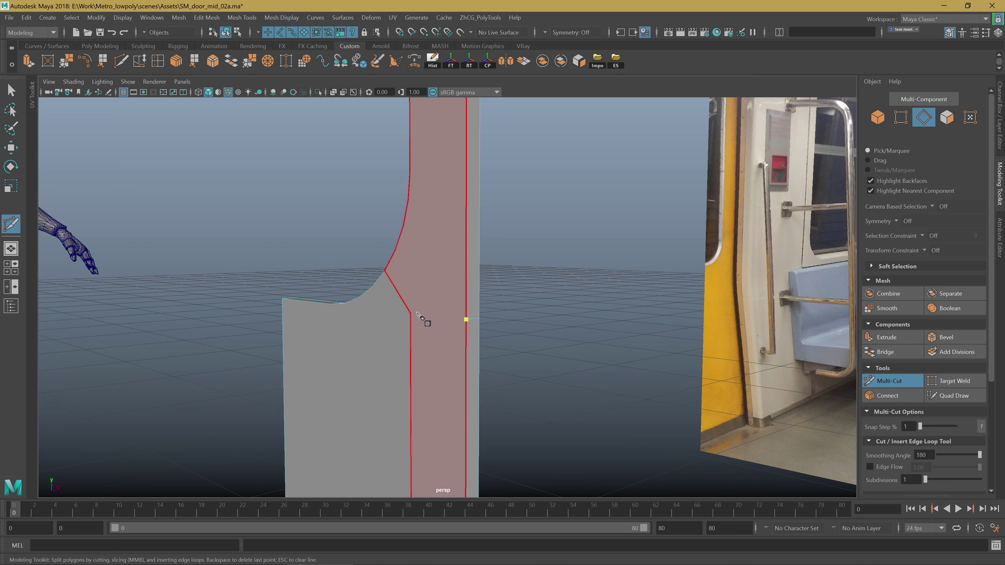
{"action": "left_click", "coordinate": [411, 312]}
{"action": "key", "text": "Return"}
{"action": "key", "text": "q"}
{"action": "mouse_move", "coordinate": [426, 341]}
{"action": "left_mouse_down", "text": "alt"}
{"action": "mouse_move", "coordinate": [470, 281]}
{"action": "mouse_move", "coordinate": [595, 366]}
{"action": "mouse_move", "coordinate": [619, 397]}
{"action": "left_mouse_up", "text": "alt"}
Cut another edge across the narrow side face and return to selection.
{"action": "key", "text": "ctrl+shift+x"}
{"action": "right_click_drag", "start_coordinate": [623, 420], "coordinate": [631, 422]}
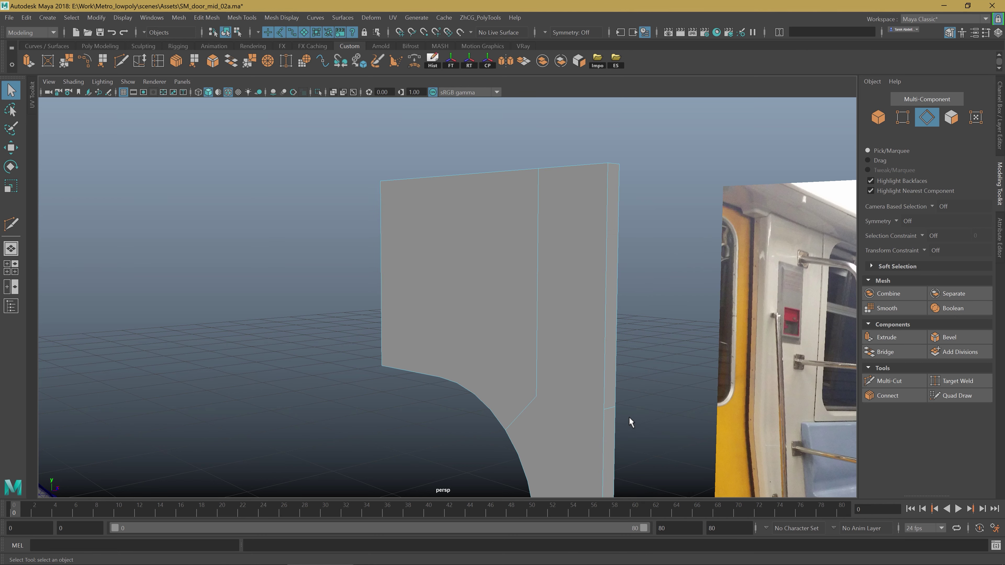
{"action": "key", "text": "ctrl+shift+x"}
{"action": "left_click", "coordinate": [604, 410]}
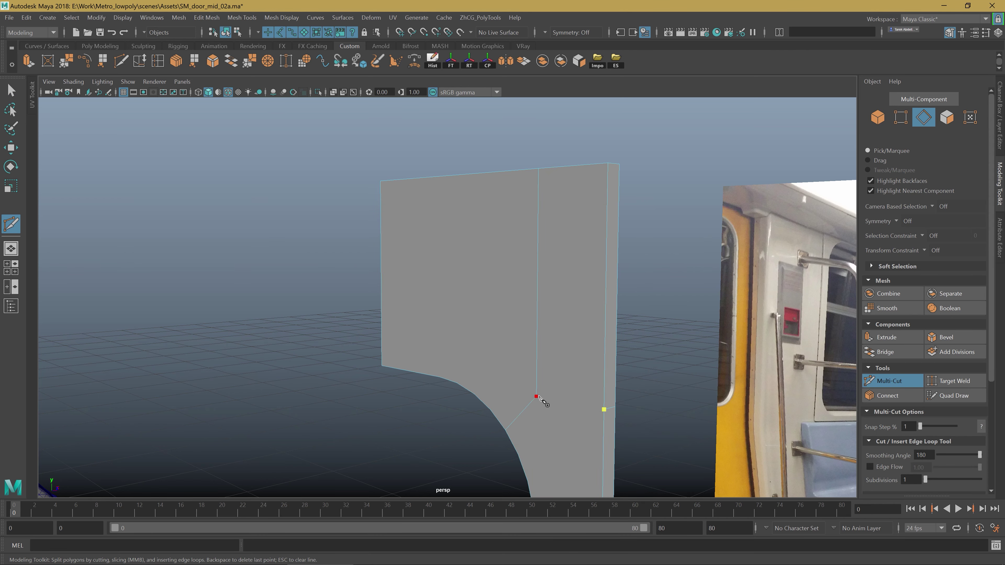
{"action": "left_click", "coordinate": [534, 400]}
{"action": "key", "text": "q"}
Orbit around the curved inner corner to check the new cut edges.
{"action": "left_click_drag", "start_coordinate": [549, 422], "coordinate": [546, 289], "text": "alt"}
{"action": "middle_click_drag", "start_coordinate": [642, 319], "coordinate": [560, 359], "text": "alt"}
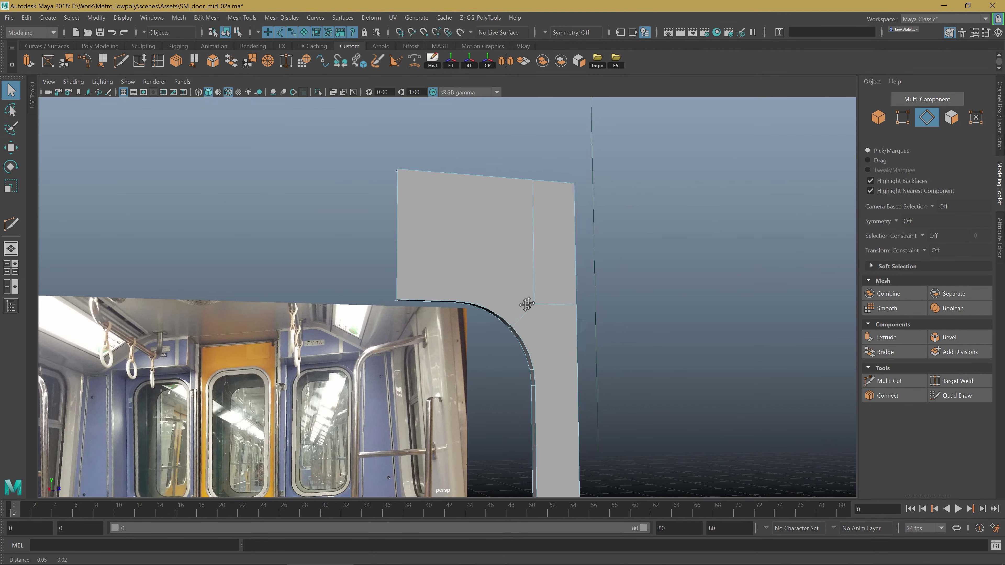
{"action": "scroll", "coordinate": [523, 302], "scroll_direction": "up", "scroll_amount": 3}
{"action": "scroll", "coordinate": [520, 302], "scroll_direction": "up", "scroll_amount": 2}
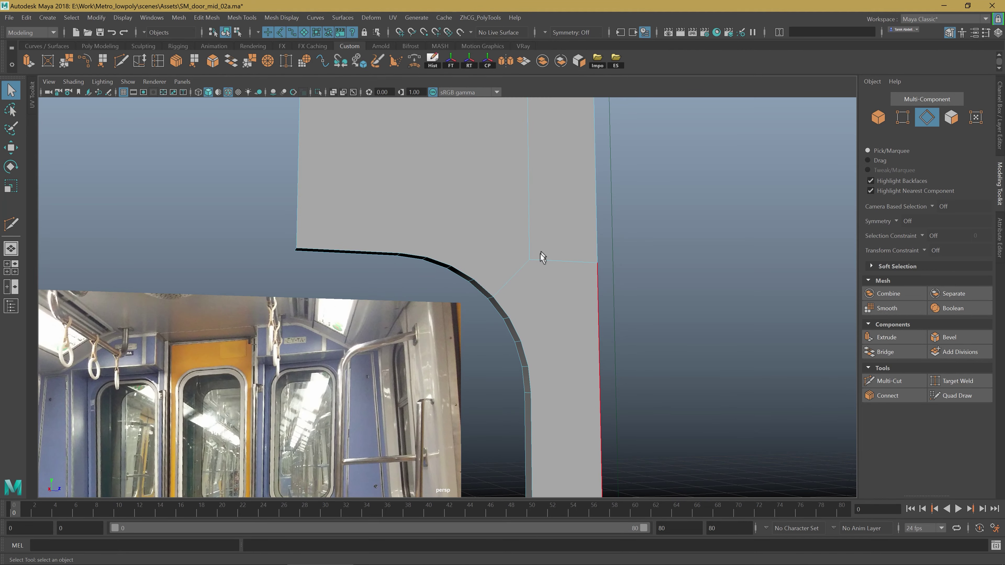
{"action": "mouse_move", "coordinate": [542, 258]}
{"action": "left_mouse_down", "text": "alt"}
{"action": "mouse_move", "coordinate": [518, 356]}
{"action": "mouse_move", "coordinate": [498, 353]}
{"action": "mouse_move", "coordinate": [529, 356]}
{"action": "mouse_move", "coordinate": [531, 333]}
{"action": "left_mouse_up", "text": "alt"}
{"action": "right_click_drag", "start_coordinate": [530, 333], "coordinate": [475, 301], "text": "shift"}
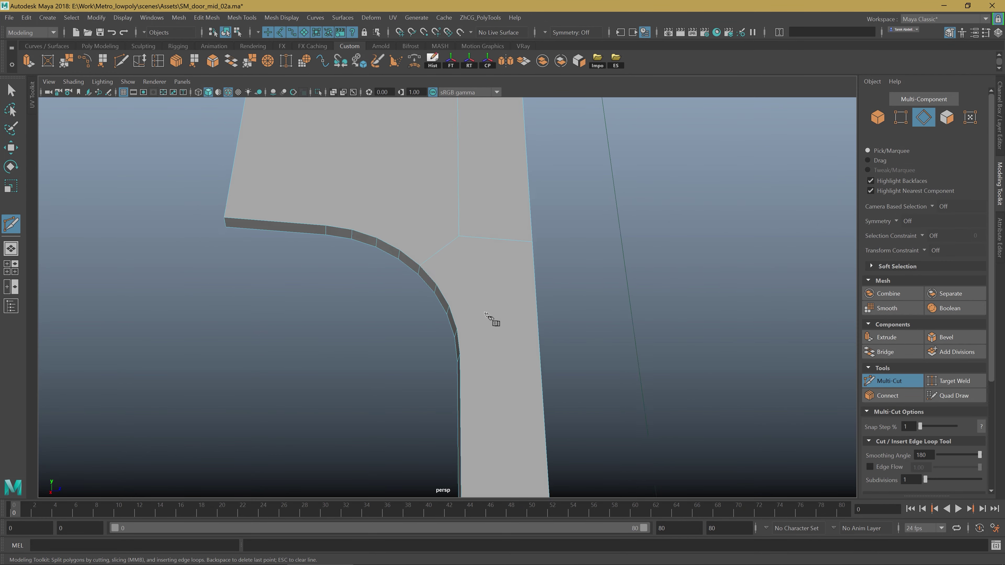
{"action": "left_click_drag", "start_coordinate": [489, 317], "coordinate": [464, 316], "text": "alt"}
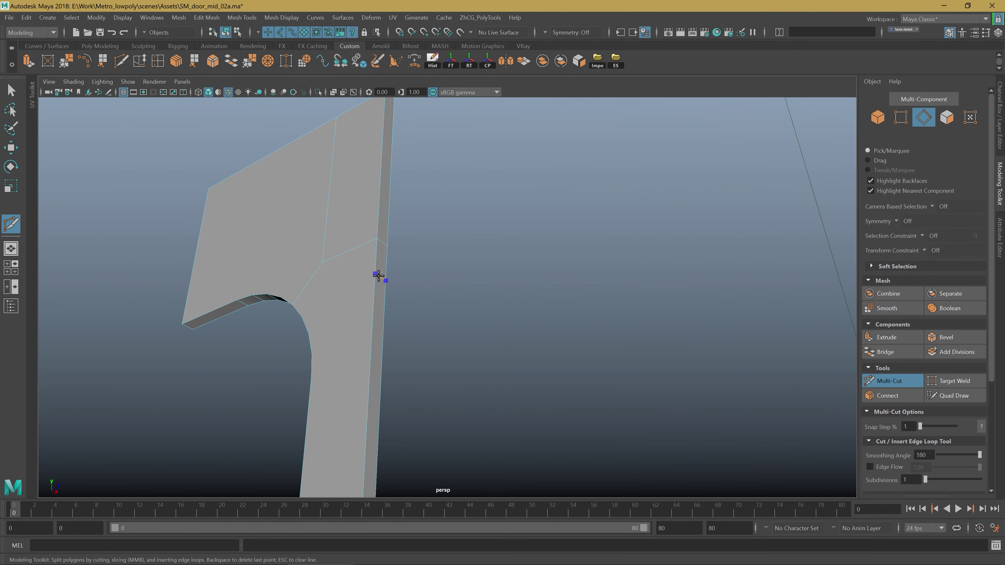
{"action": "mouse_move", "coordinate": [382, 293]}
{"action": "left_mouse_down", "text": "alt"}
{"action": "mouse_move", "coordinate": [422, 292]}
{"action": "mouse_move", "coordinate": [511, 242]}
{"action": "left_mouse_up", "text": "alt"}
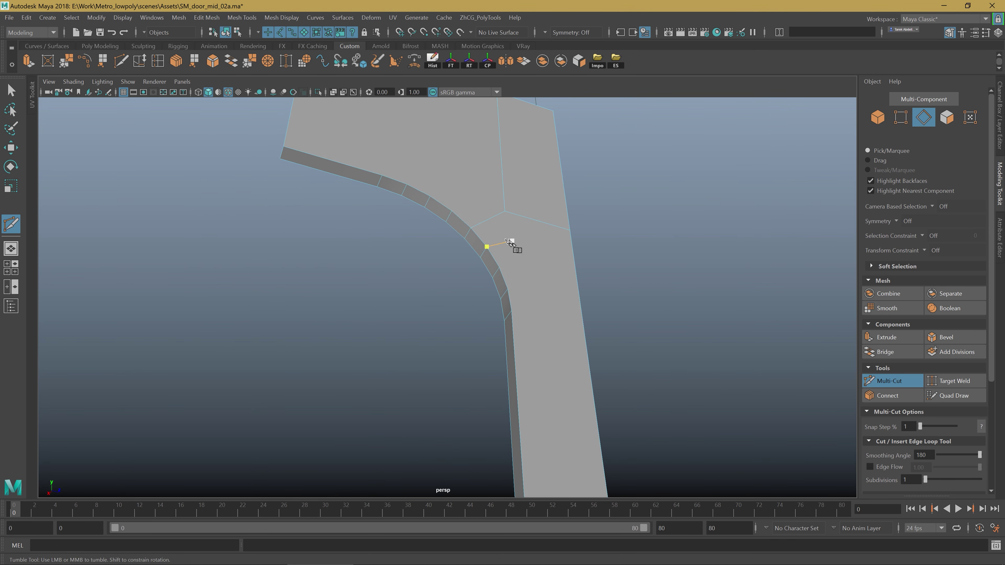
{"action": "left_click_drag", "start_coordinate": [508, 317], "coordinate": [465, 320], "text": "alt"}
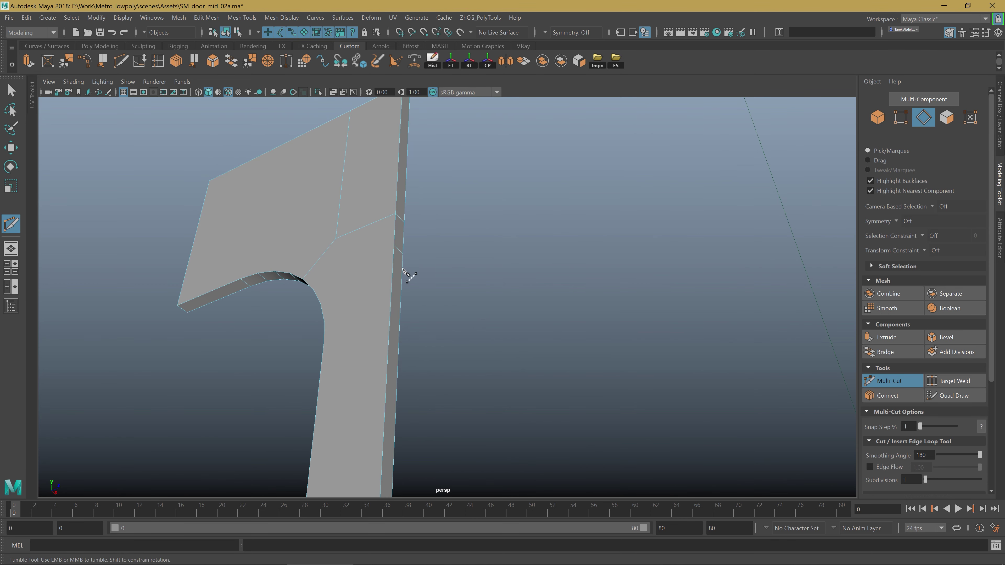
{"action": "mouse_move", "coordinate": [411, 260]}
{"action": "left_mouse_down", "text": "alt"}
{"action": "mouse_move", "coordinate": [460, 262]}
{"action": "mouse_move", "coordinate": [406, 251]}
{"action": "mouse_move", "coordinate": [417, 337]}
{"action": "left_mouse_up", "text": "alt"}
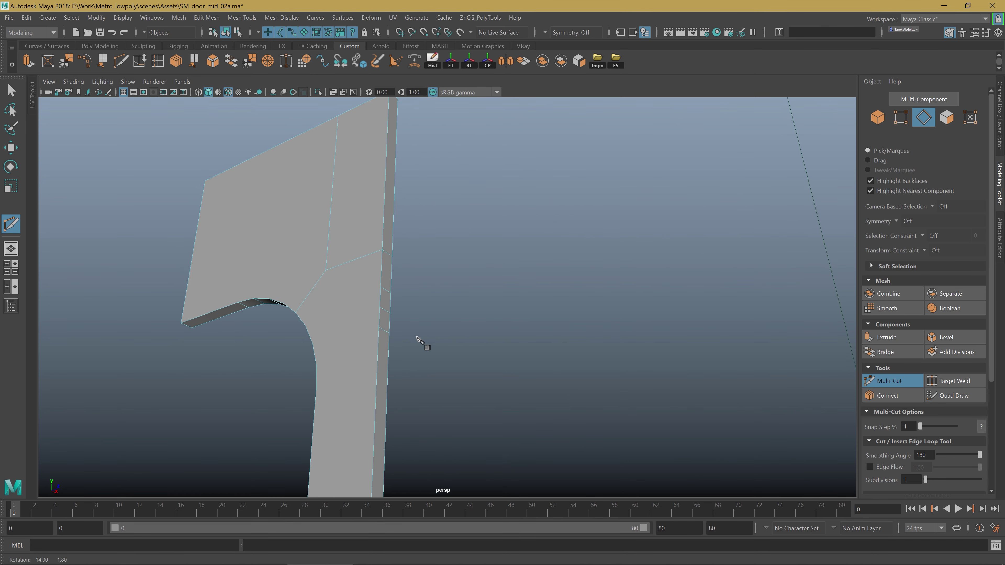
Select vertices on the door frame's side edge and lower them.
{"action": "key", "text": "q"}
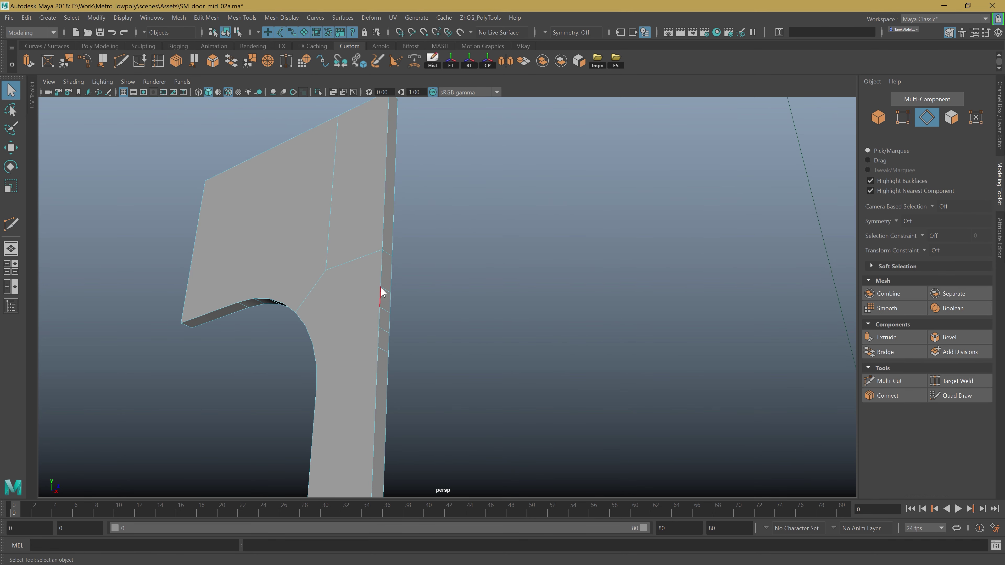
{"action": "right_click_drag", "start_coordinate": [381, 292], "coordinate": [375, 300]}
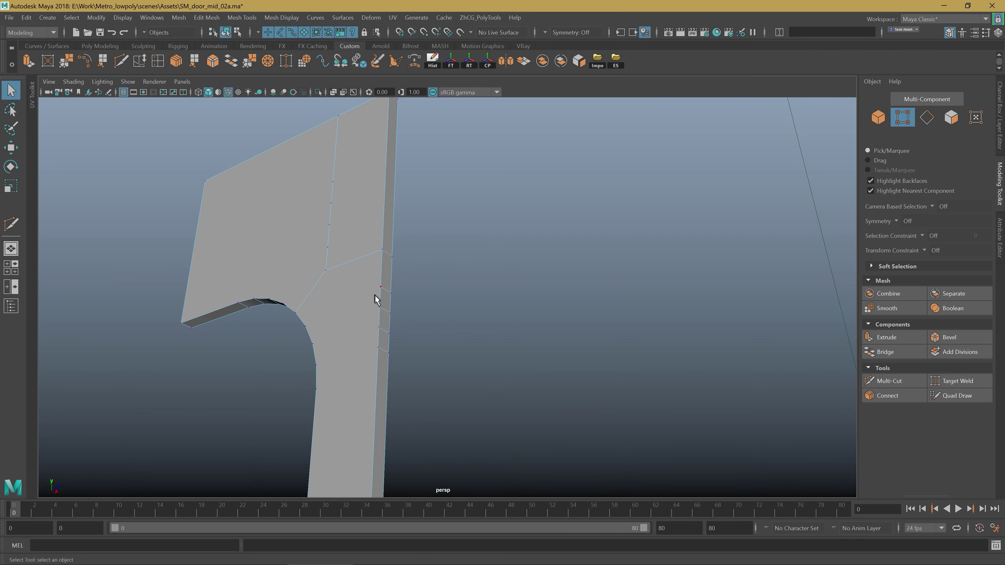
{"action": "left_click_drag", "start_coordinate": [378, 323], "coordinate": [427, 321], "text": "alt"}
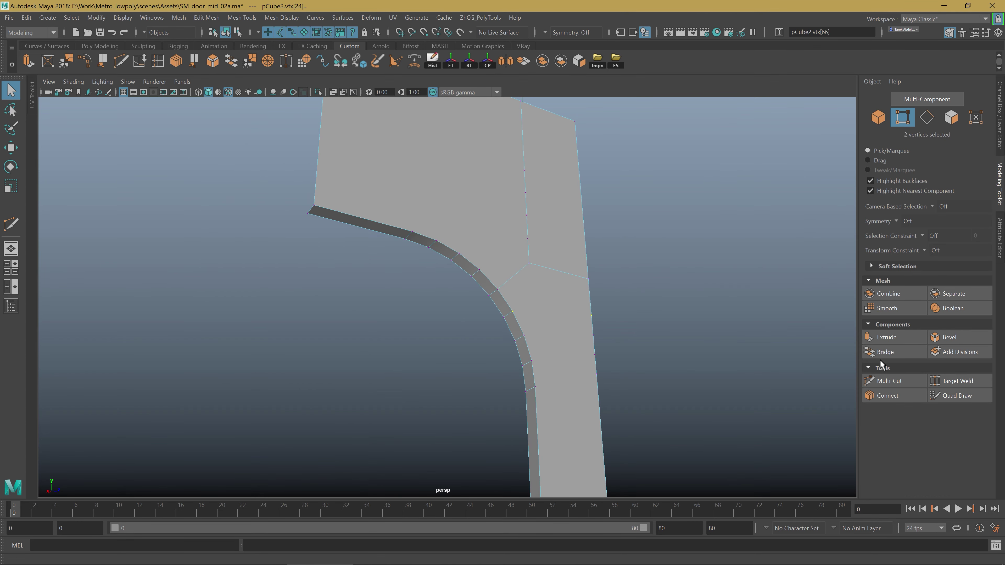
{"action": "left_click", "coordinate": [887, 395]}
{"action": "key", "text": "q"}
{"action": "left_click_drag", "start_coordinate": [628, 339], "coordinate": [467, 317], "text": "alt"}
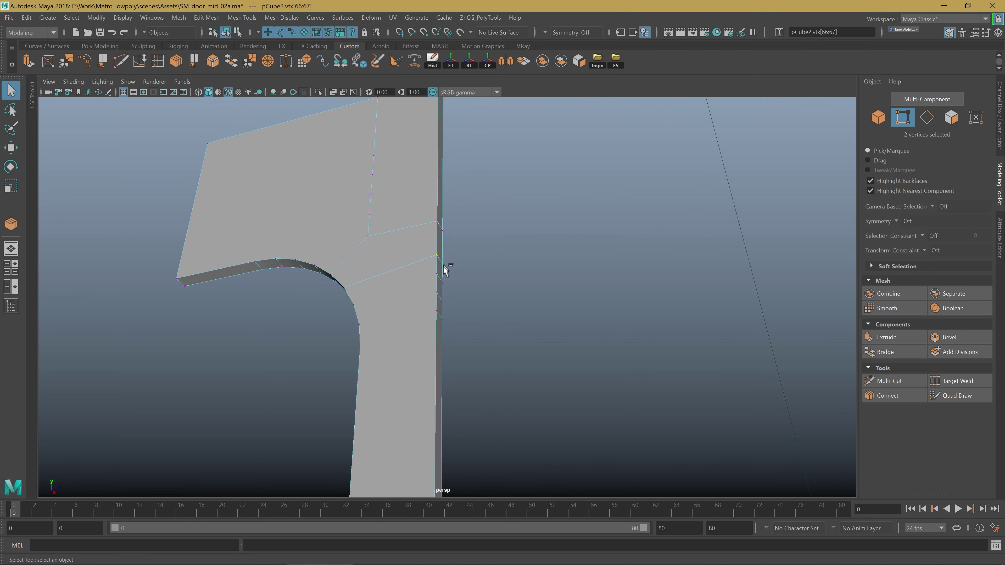
{"action": "key", "text": "w"}
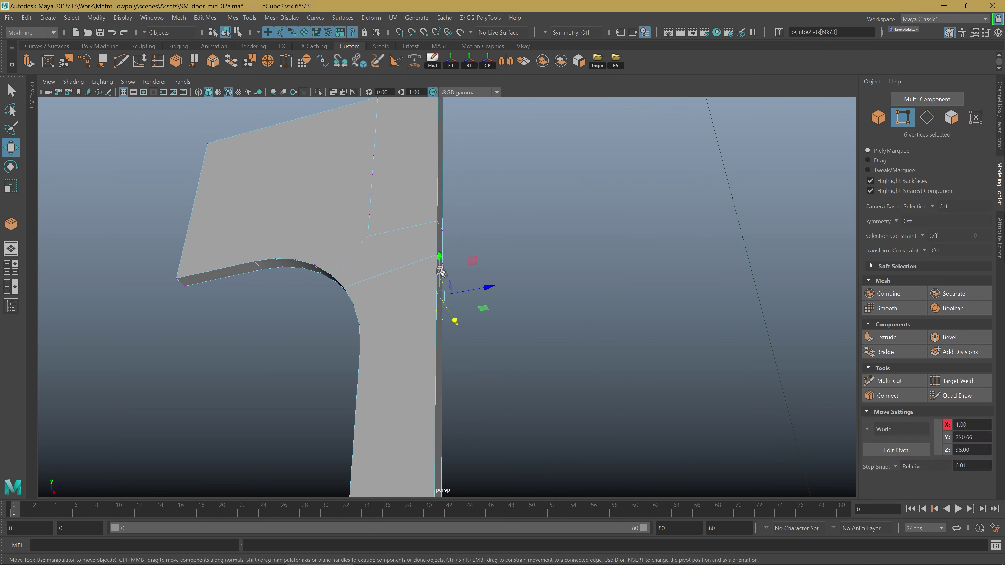
{"action": "left_click_drag", "start_coordinate": [440, 292], "coordinate": [440, 369]}
Flatten a side-edge vertex pair in Y and point-snap it onto a neighbouring vertex.
{"action": "left_click_drag", "start_coordinate": [432, 240], "coordinate": [459, 284]}
{"action": "key", "text": "e"}
{"action": "key", "text": "r"}
{"action": "left_click_drag", "start_coordinate": [460, 239], "coordinate": [471, 489]}
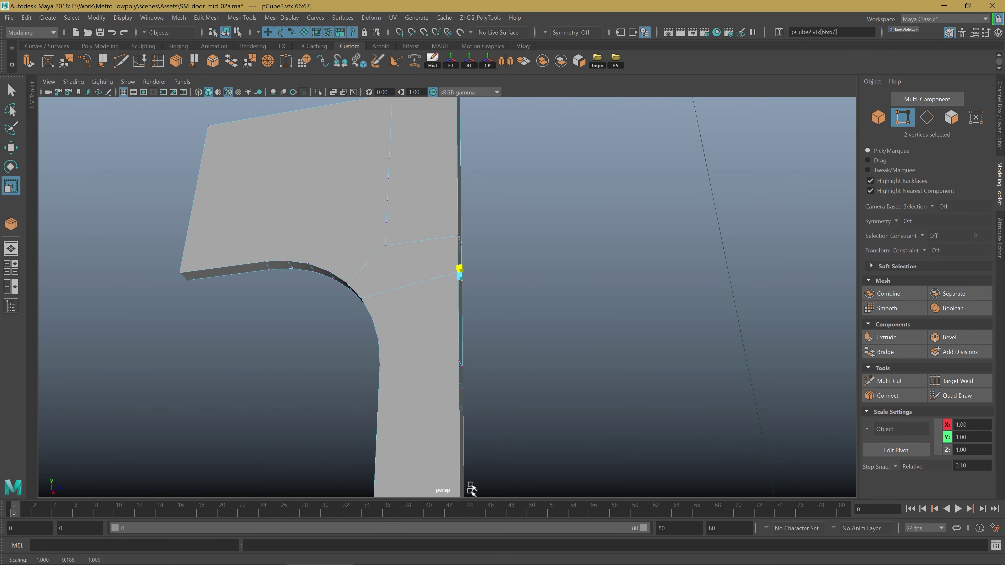
{"action": "key", "text": "w"}
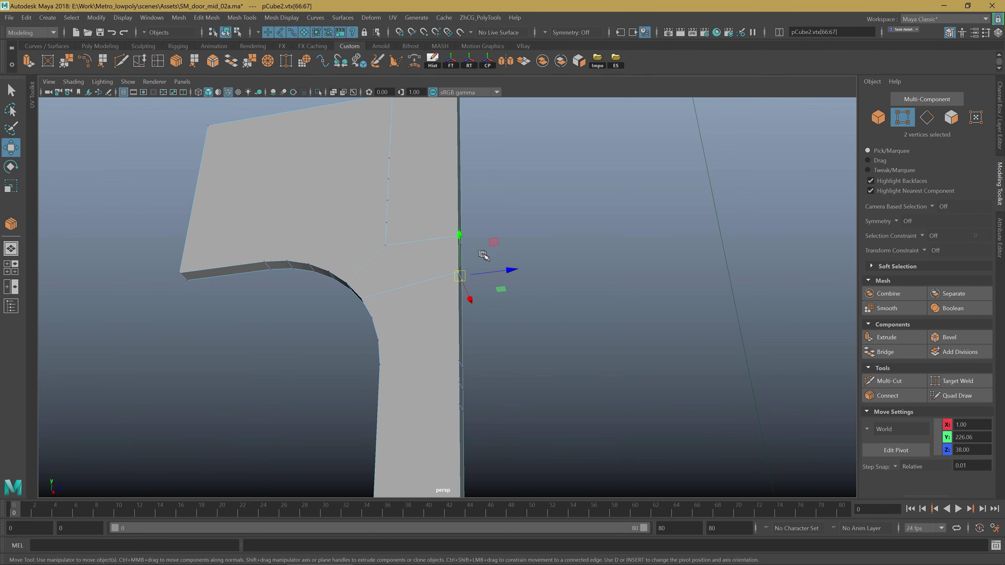
{"action": "left_click_drag", "start_coordinate": [483, 255], "coordinate": [509, 261], "text": "alt"}
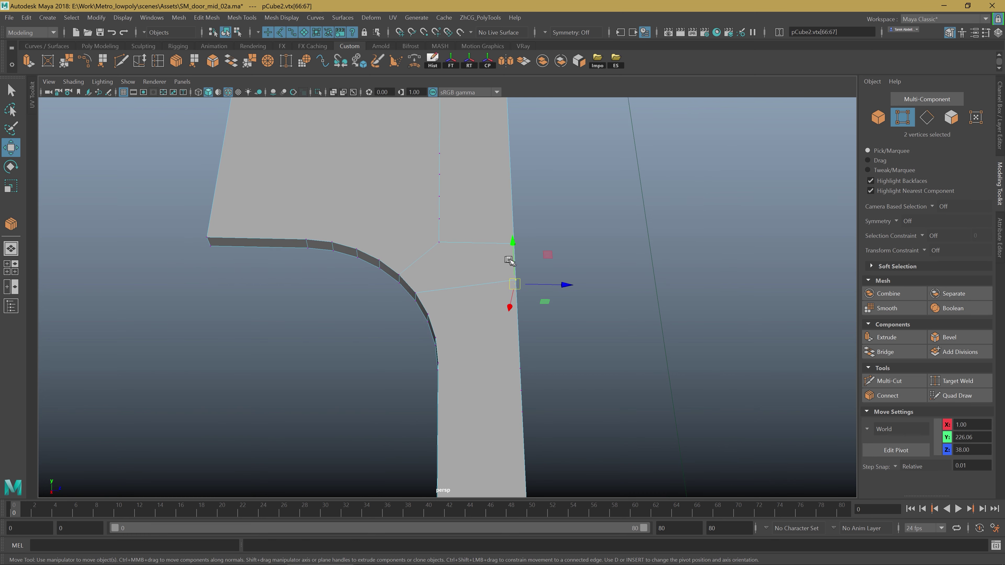
{"action": "left_click", "coordinate": [424, 34]}
{"action": "left_click_drag", "start_coordinate": [549, 315], "coordinate": [574, 285], "text": "alt"}
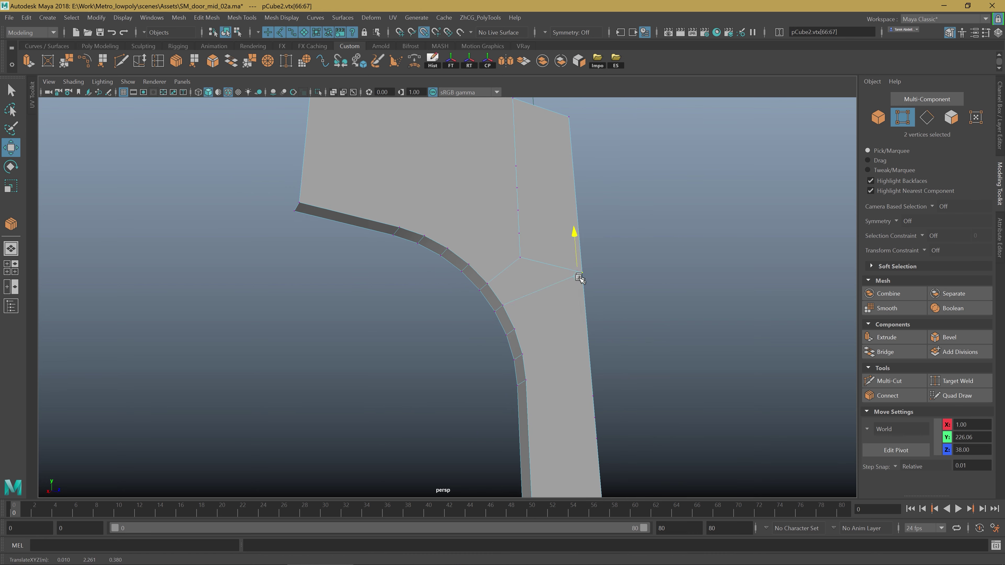
{"action": "middle_click_drag", "start_coordinate": [503, 305], "coordinate": [533, 352]}
{"action": "left_click_drag", "start_coordinate": [534, 353], "coordinate": [398, 327], "text": "alt"}
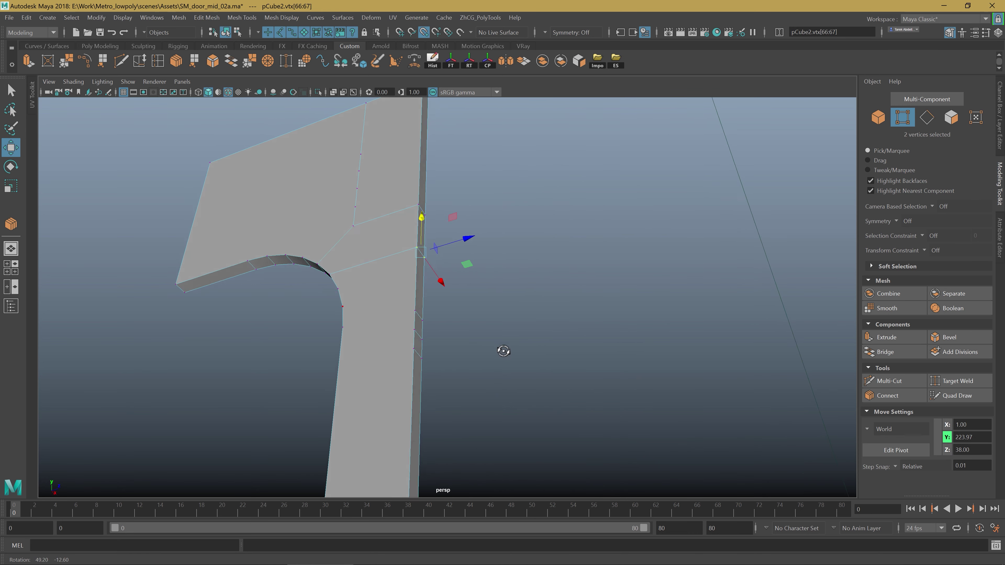
Select the next vertex pair down the side edge for alignment.
{"action": "left_click", "coordinate": [368, 358]}
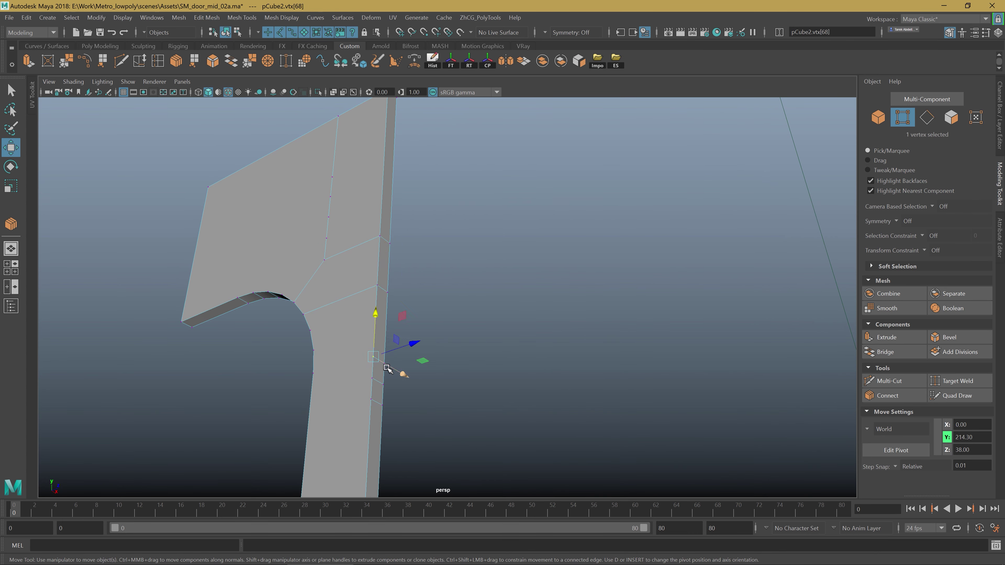
{"action": "left_click", "coordinate": [384, 364], "text": "shift"}
{"action": "key", "text": "e"}
{"action": "key", "text": "r"}
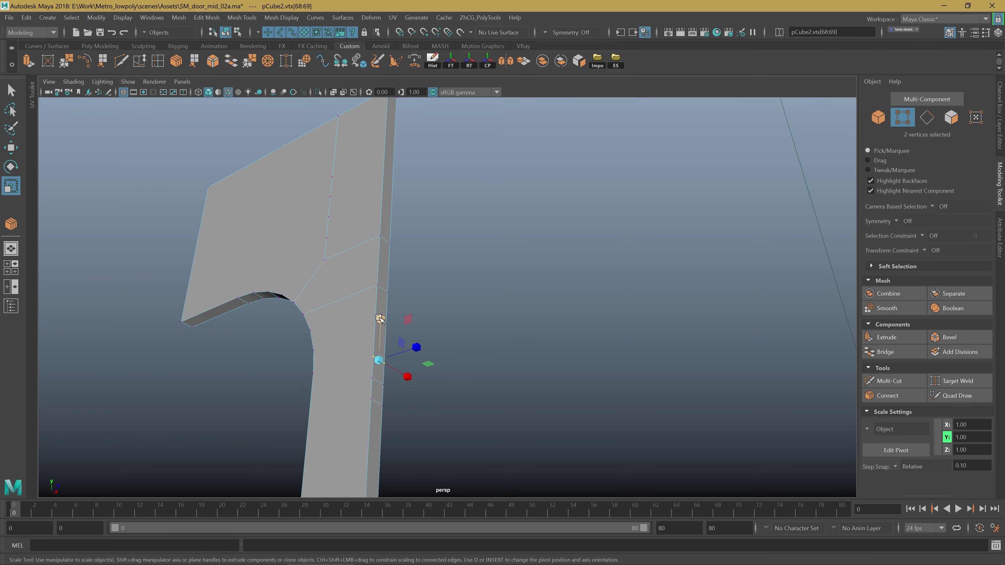
{"action": "key", "text": "w"}
{"action": "mouse_move", "coordinate": [438, 341]}
{"action": "left_mouse_down", "text": "alt"}
{"action": "mouse_move", "coordinate": [539, 353]}
{"action": "mouse_move", "coordinate": [585, 402]}
{"action": "mouse_move", "coordinate": [570, 387]}
{"action": "mouse_move", "coordinate": [399, 370]}
{"action": "left_mouse_up", "text": "alt"}
{"action": "key", "text": "q"}
Align the last side-edge vertex pair, raising it to Y 214.83.
{"action": "left_click", "coordinate": [398, 384]}
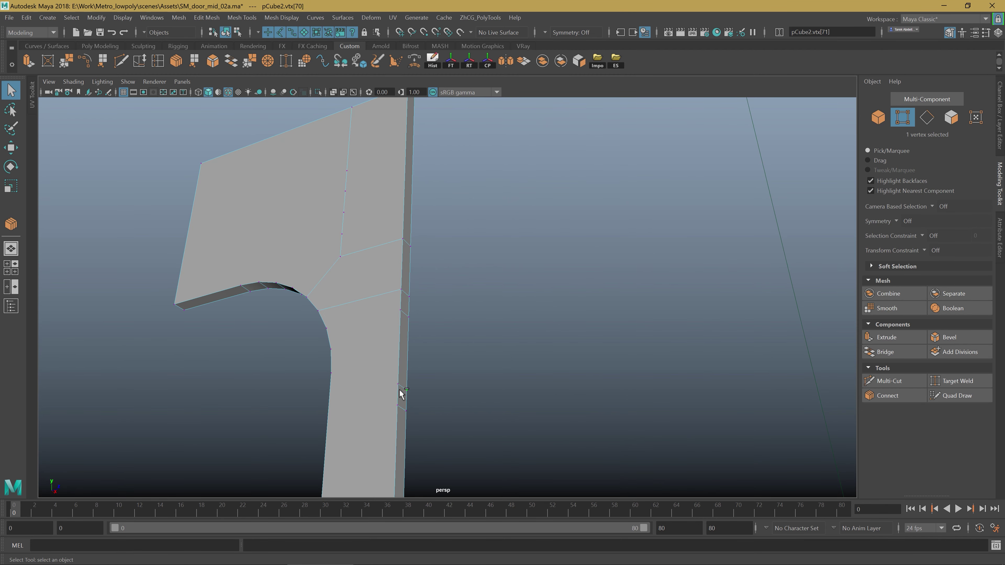
{"action": "key", "text": "w"}
{"action": "mouse_move", "coordinate": [422, 397]}
{"action": "left_mouse_down", "text": "alt"}
{"action": "mouse_move", "coordinate": [606, 383]}
{"action": "mouse_move", "coordinate": [564, 359]}
{"action": "mouse_move", "coordinate": [543, 399]}
{"action": "mouse_move", "coordinate": [389, 310]}
{"action": "mouse_move", "coordinate": [484, 386]}
{"action": "left_mouse_up", "text": "alt"}
{"action": "key", "text": "r"}
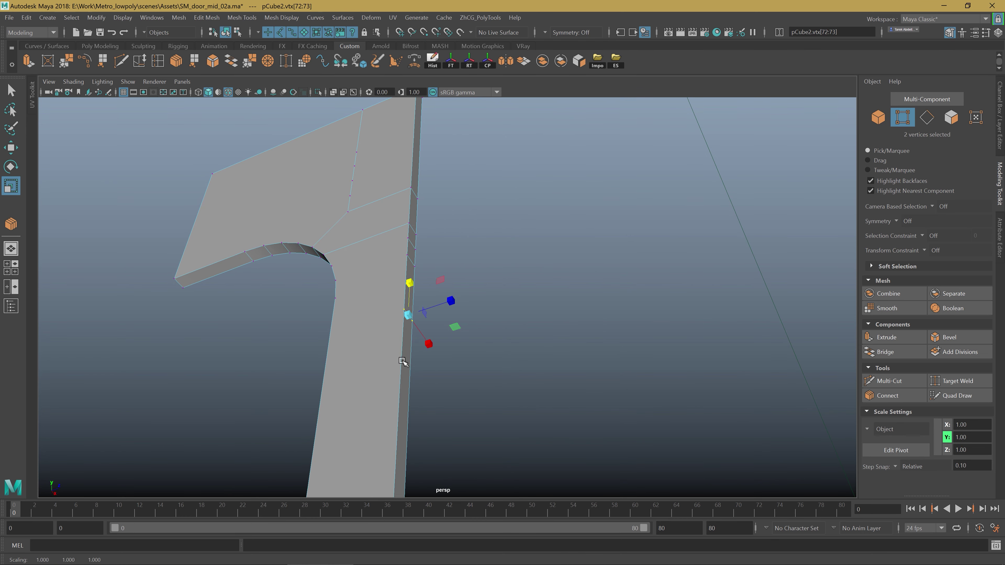
{"action": "key", "text": "w"}
{"action": "mouse_move", "coordinate": [417, 292]}
{"action": "left_mouse_down", "text": "alt"}
{"action": "mouse_move", "coordinate": [442, 322]}
{"action": "mouse_move", "coordinate": [567, 393]}
{"action": "left_mouse_up", "text": "alt"}
{"action": "mouse_move", "coordinate": [510, 379]}
{"action": "left_mouse_down", "text": "alt"}
{"action": "mouse_move", "coordinate": [478, 375]}
{"action": "mouse_move", "coordinate": [408, 402]}
{"action": "mouse_move", "coordinate": [346, 363]}
{"action": "mouse_move", "coordinate": [406, 348]}
{"action": "left_mouse_up", "text": "alt"}
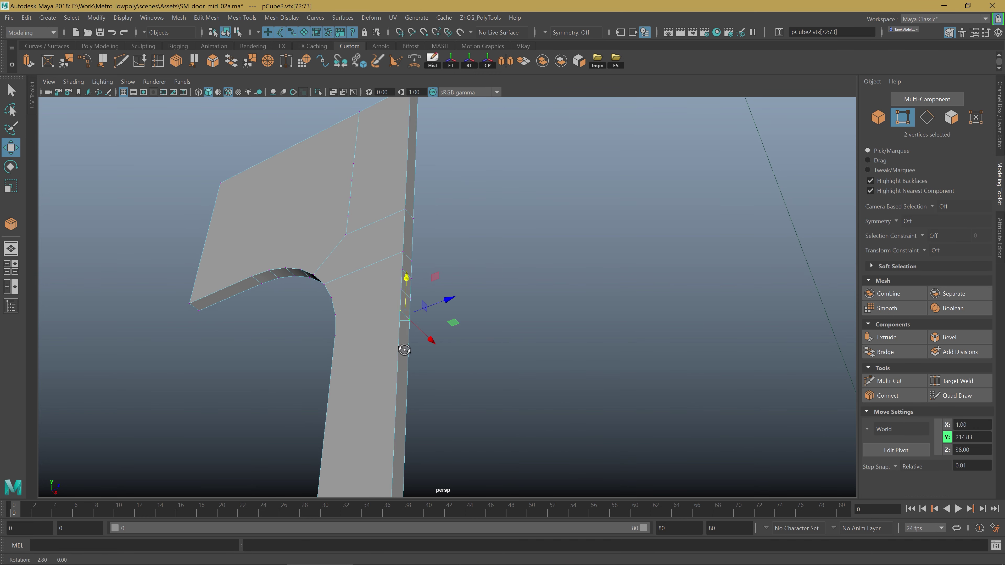
Connect side-edge vertex pairs across the pillar below the rounded corner, then view the reference photo.
{"action": "key", "text": "q"}
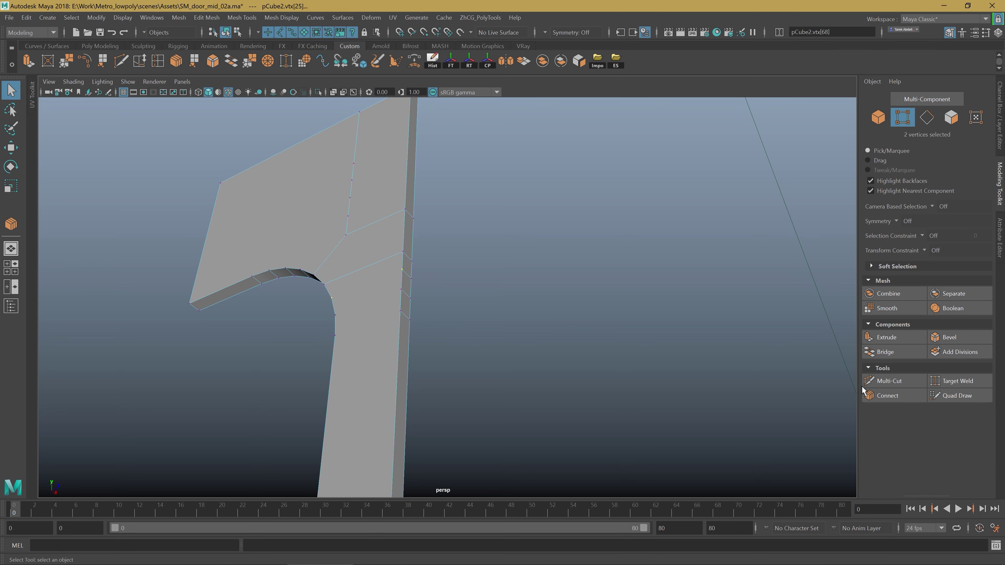
{"action": "left_click", "coordinate": [870, 395]}
{"action": "left_click", "coordinate": [401, 290]}
{"action": "left_click", "coordinate": [173, 63]}
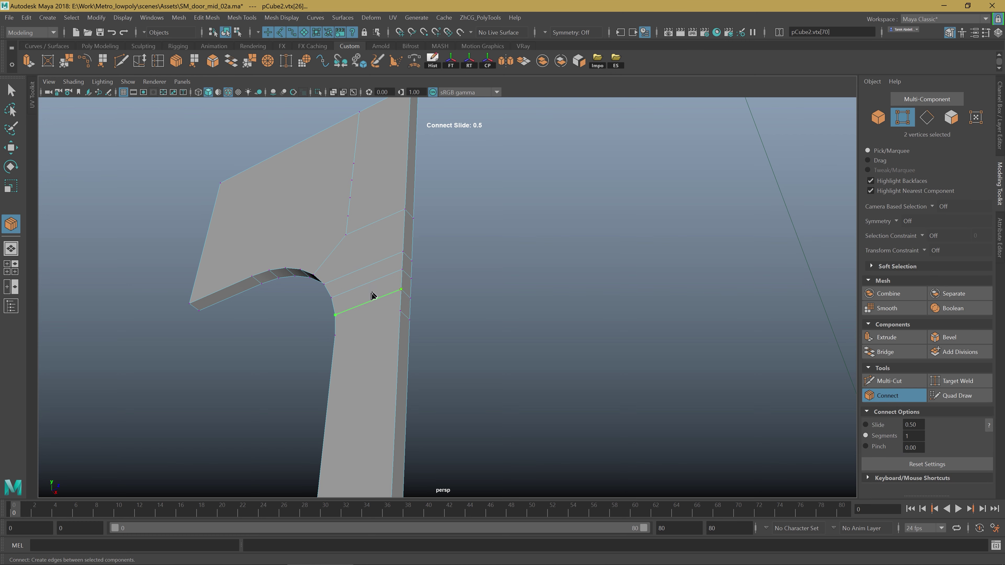
{"action": "left_click", "coordinate": [399, 313]}
{"action": "key", "text": "q"}
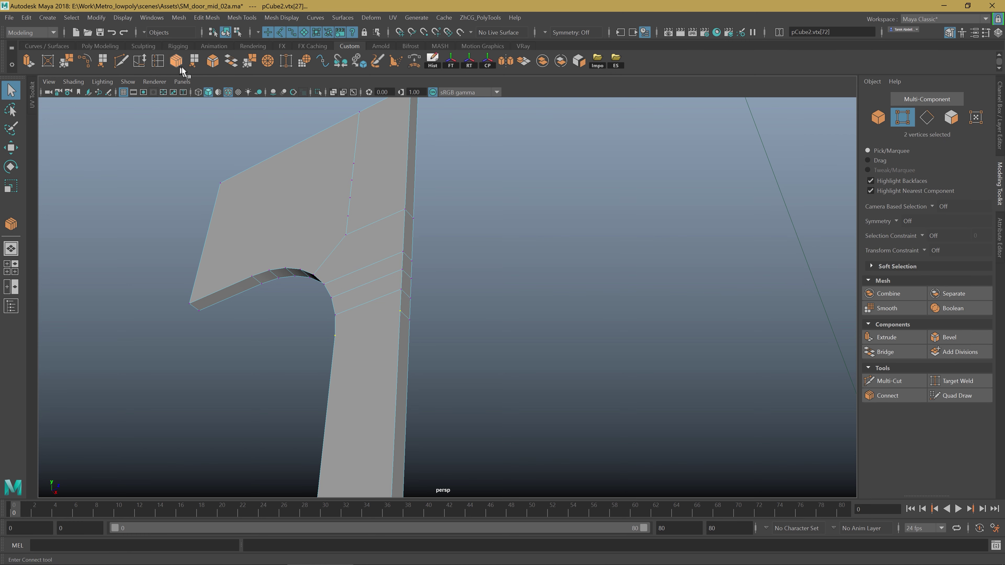
{"action": "mouse_move", "coordinate": [361, 328]}
{"action": "left_mouse_down", "text": "alt"}
{"action": "mouse_move", "coordinate": [452, 360]}
{"action": "mouse_move", "coordinate": [558, 435]}
{"action": "left_mouse_up", "text": "alt"}
{"action": "left_click", "coordinate": [871, 396]}
{"action": "key", "text": "q"}
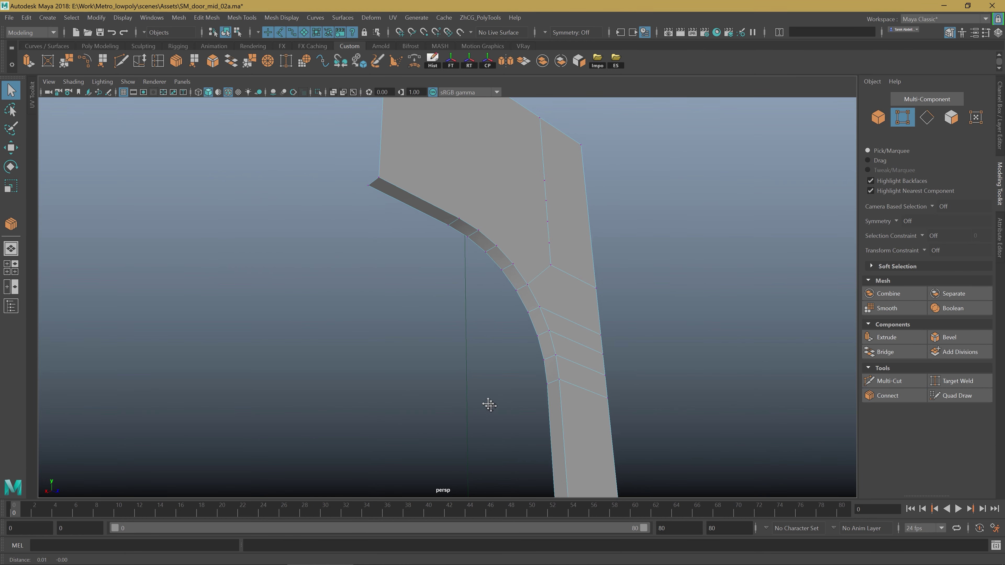
{"action": "middle_click_drag", "start_coordinate": [402, 331], "coordinate": [623, 332], "text": "alt"}
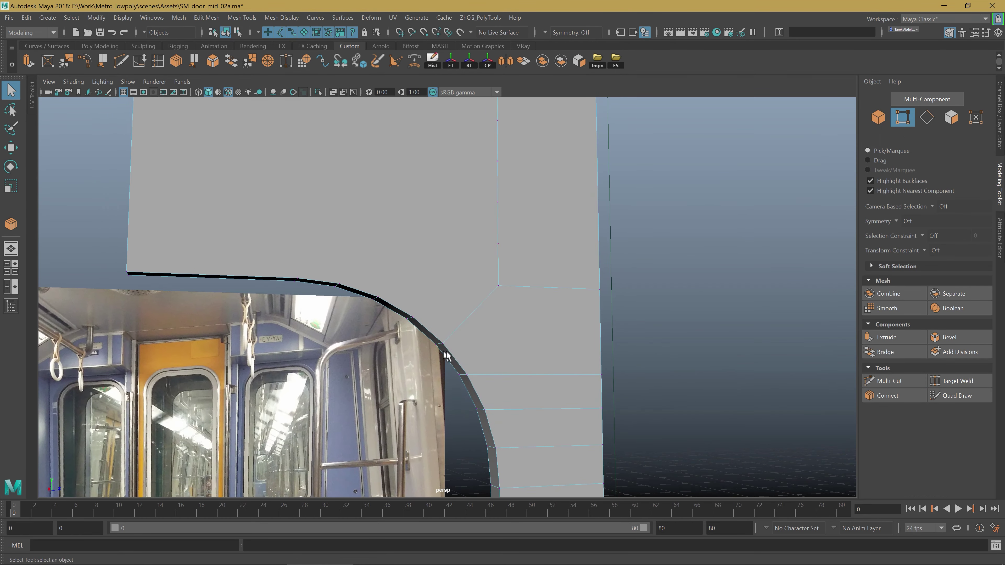
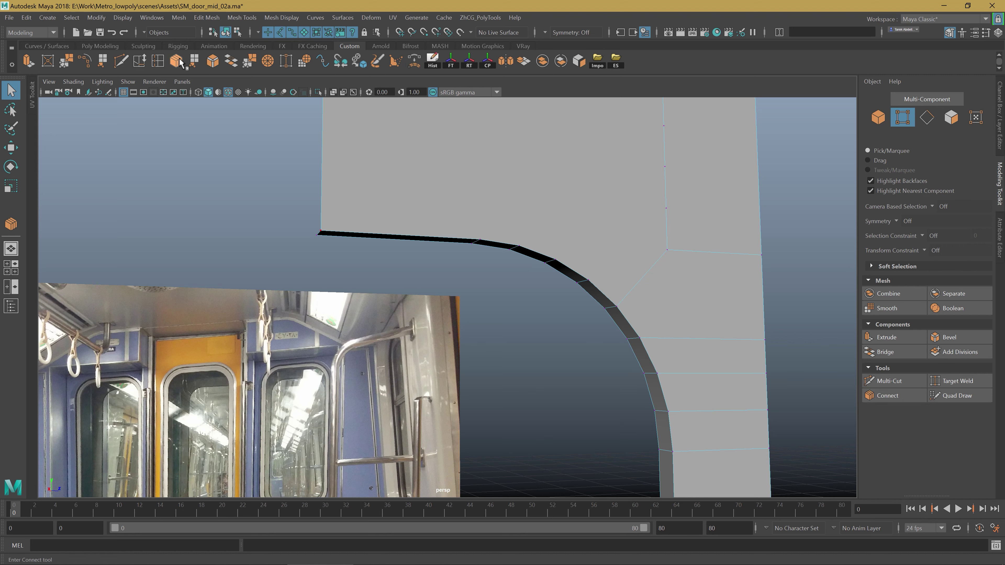
Browse the Mesh and Edit Mesh menus, then orbit the door column against the reference photos.
{"action": "middle_click_drag", "start_coordinate": [265, 134], "coordinate": [177, 114], "text": "alt"}
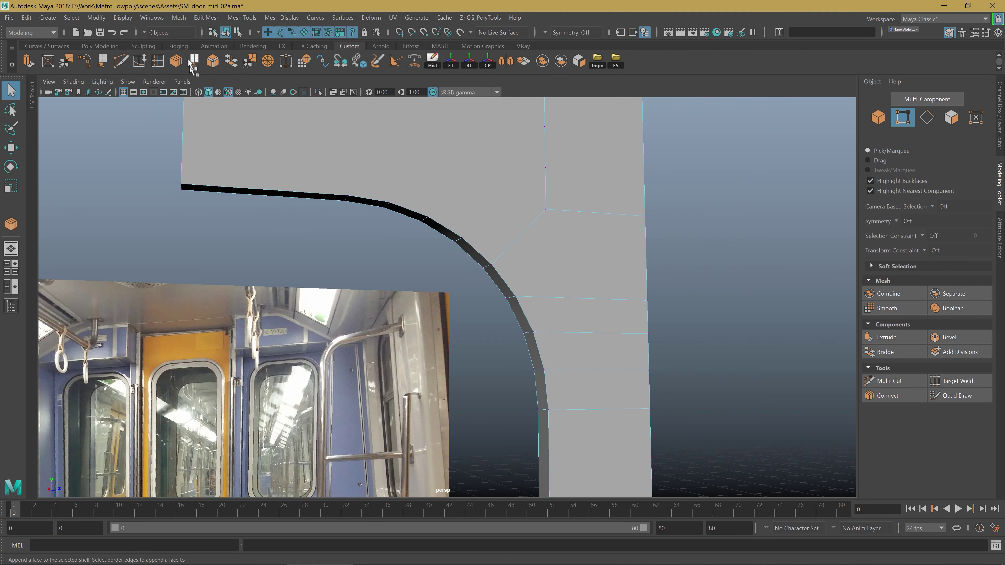
{"action": "left_click", "coordinate": [179, 18]}
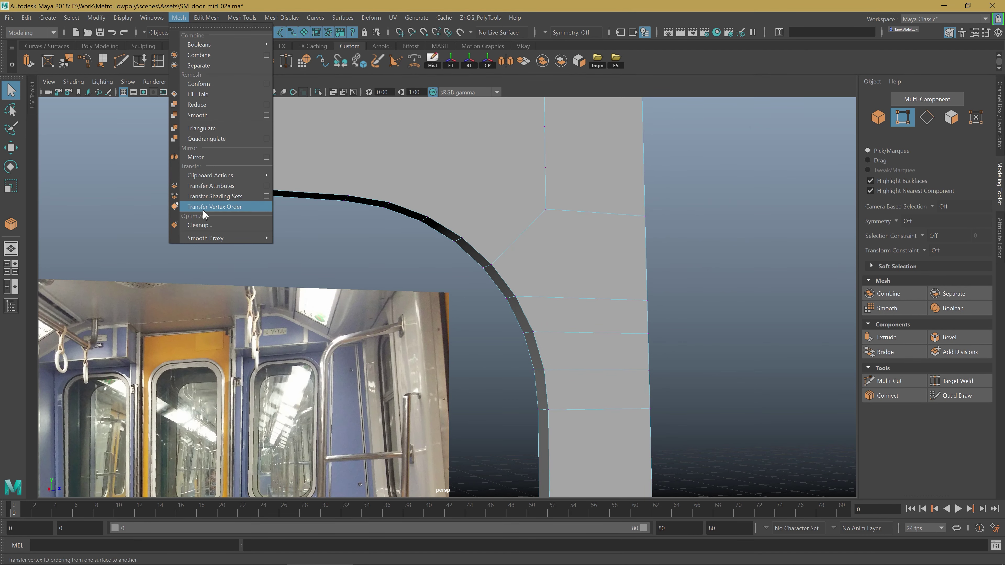
{"action": "left_click", "coordinate": [207, 17]}
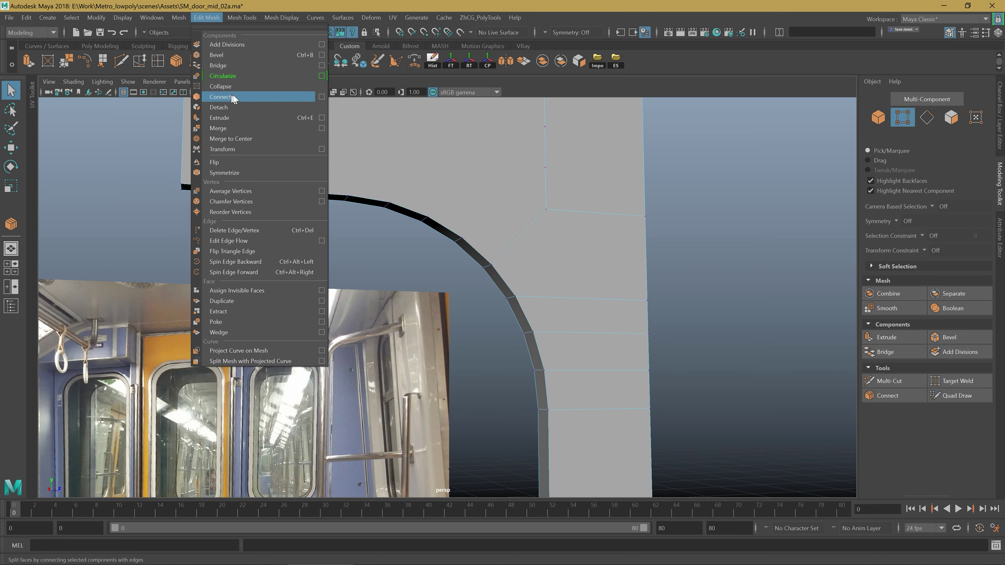
{"action": "left_click", "coordinate": [588, 333]}
{"action": "mouse_move", "coordinate": [588, 332]}
{"action": "left_mouse_down", "text": "alt"}
{"action": "mouse_move", "coordinate": [530, 295]}
{"action": "mouse_move", "coordinate": [521, 406]}
{"action": "mouse_move", "coordinate": [443, 381]}
{"action": "left_mouse_up", "text": "alt"}
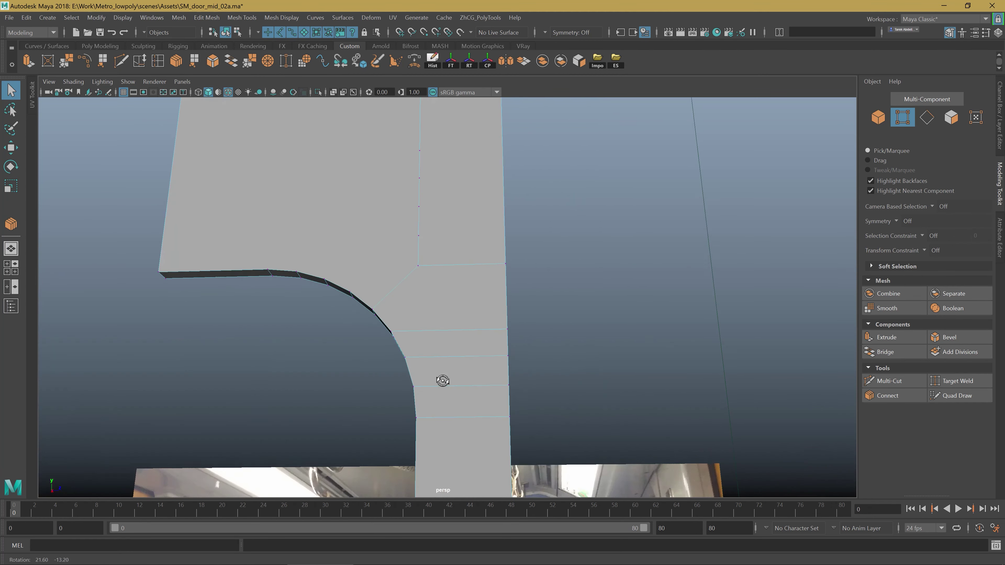
{"action": "left_click", "coordinate": [418, 244]}
{"action": "left_click_drag", "start_coordinate": [419, 244], "coordinate": [406, 299], "text": "alt"}
{"action": "left_click", "coordinate": [405, 221]}
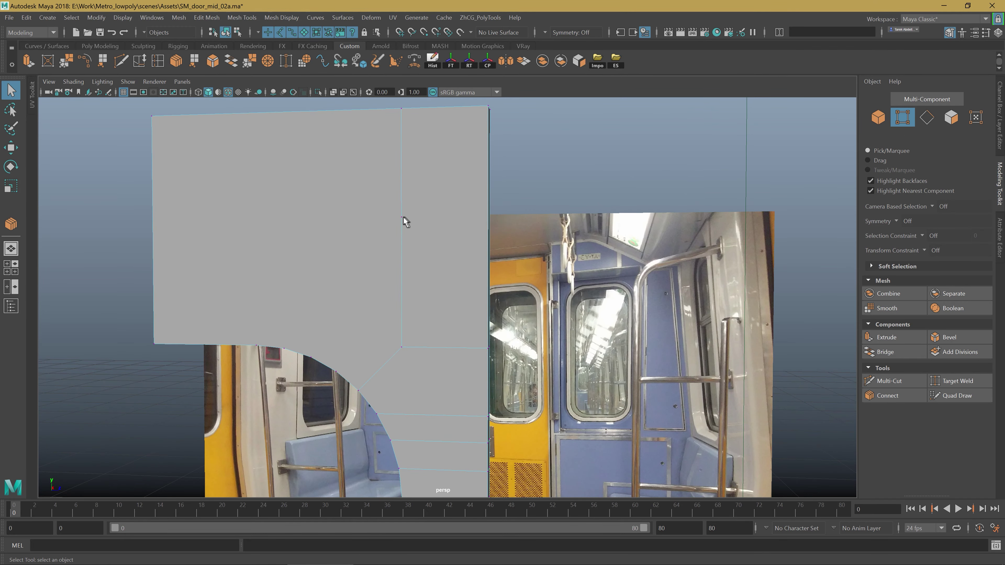
{"action": "left_click", "coordinate": [420, 264]}
{"action": "mouse_move", "coordinate": [421, 264]}
{"action": "left_mouse_down", "text": "alt"}
{"action": "mouse_move", "coordinate": [392, 309]}
{"action": "mouse_move", "coordinate": [424, 295]}
{"action": "left_mouse_up", "text": "alt"}
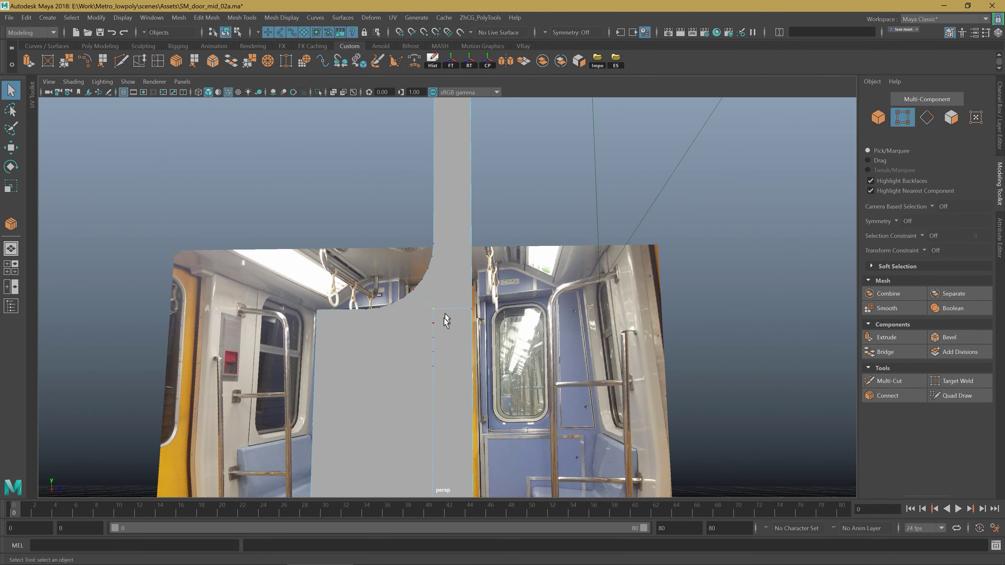
{"action": "left_click", "coordinate": [438, 331]}
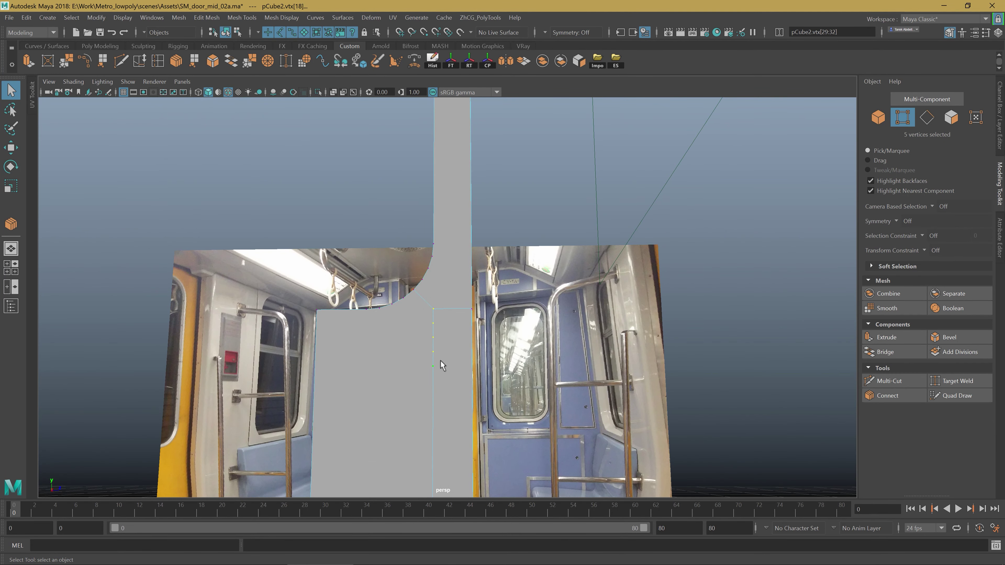
Orbit and zoom to frame the column's lower curved corner against the subway photo.
{"action": "mouse_move", "coordinate": [442, 365]}
{"action": "left_mouse_down", "text": "alt"}
{"action": "mouse_move", "coordinate": [456, 261]}
{"action": "mouse_move", "coordinate": [446, 233]}
{"action": "mouse_move", "coordinate": [382, 265]}
{"action": "mouse_move", "coordinate": [404, 343]}
{"action": "mouse_move", "coordinate": [393, 317]}
{"action": "mouse_move", "coordinate": [367, 336]}
{"action": "mouse_move", "coordinate": [555, 356]}
{"action": "left_mouse_up", "text": "alt"}
{"action": "right_click_drag", "start_coordinate": [554, 356], "coordinate": [625, 363], "text": "alt"}
{"action": "mouse_move", "coordinate": [626, 364]}
{"action": "left_mouse_down", "text": "alt"}
{"action": "mouse_move", "coordinate": [533, 386]}
{"action": "mouse_move", "coordinate": [523, 399]}
{"action": "left_mouse_up", "text": "alt"}
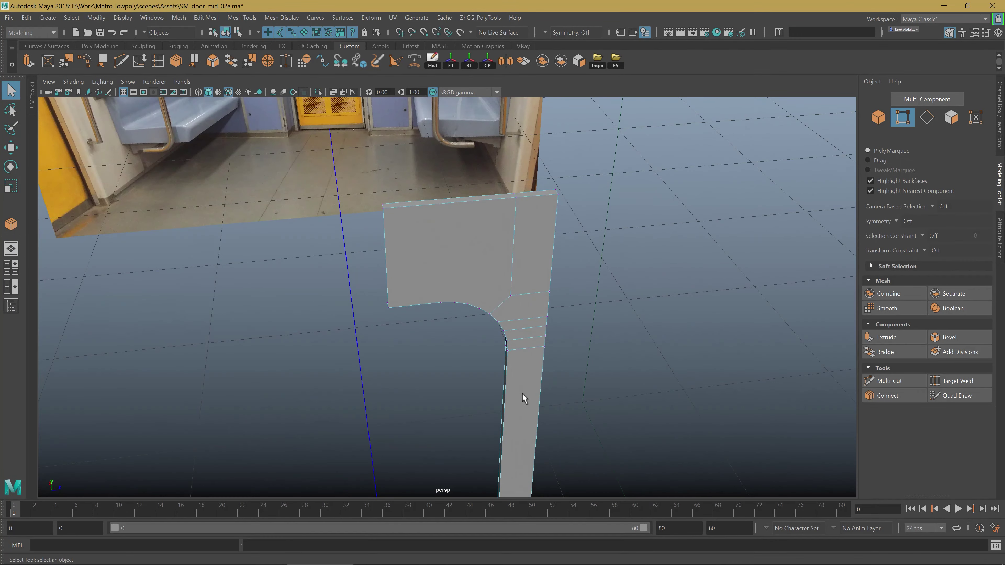
{"action": "scroll", "coordinate": [482, 216], "scroll_direction": "up", "scroll_amount": 5}
{"action": "middle_click_drag", "start_coordinate": [486, 226], "coordinate": [482, 280], "text": "alt"}
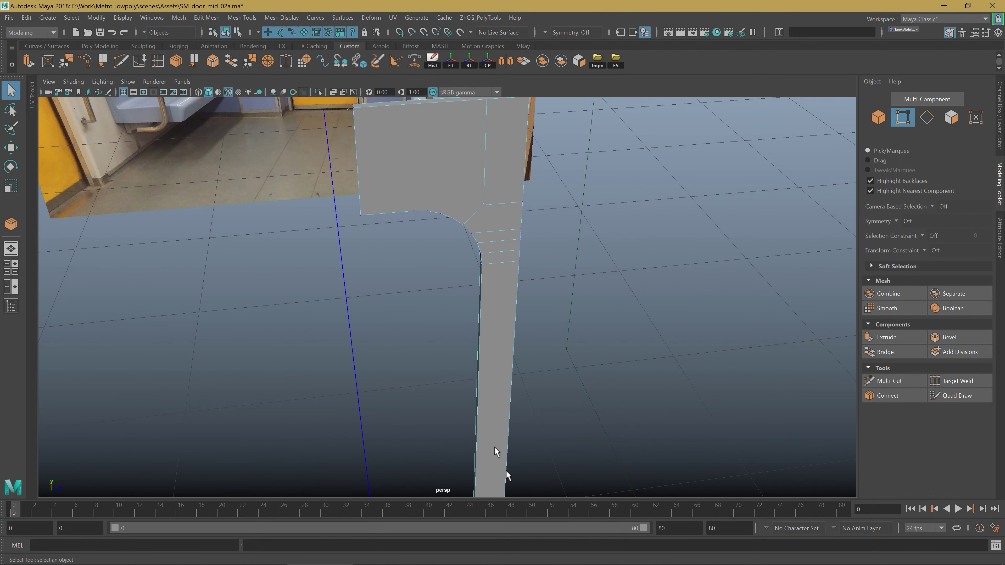
{"action": "middle_click_drag", "start_coordinate": [518, 330], "coordinate": [452, 278], "text": "alt"}
{"action": "right_click_drag", "start_coordinate": [453, 279], "coordinate": [474, 360], "text": "alt"}
{"action": "scroll", "coordinate": [473, 356], "scroll_direction": "down", "scroll_amount": 3}
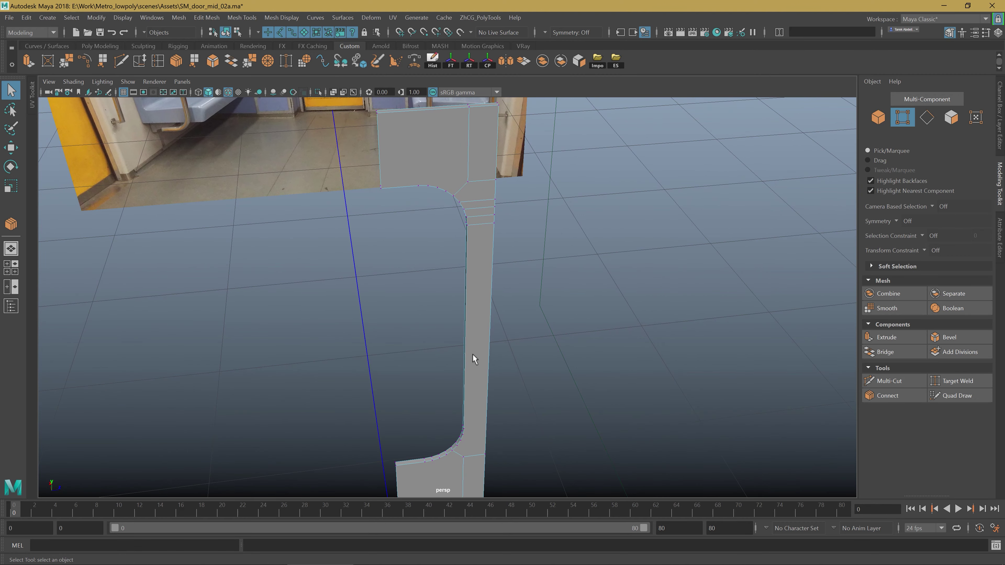
{"action": "mouse_move", "coordinate": [473, 355]}
{"action": "left_mouse_down", "text": "alt"}
{"action": "mouse_move", "coordinate": [481, 299]}
{"action": "mouse_move", "coordinate": [468, 334]}
{"action": "mouse_move", "coordinate": [433, 339]}
{"action": "mouse_move", "coordinate": [402, 295]}
{"action": "left_mouse_up", "text": "alt"}
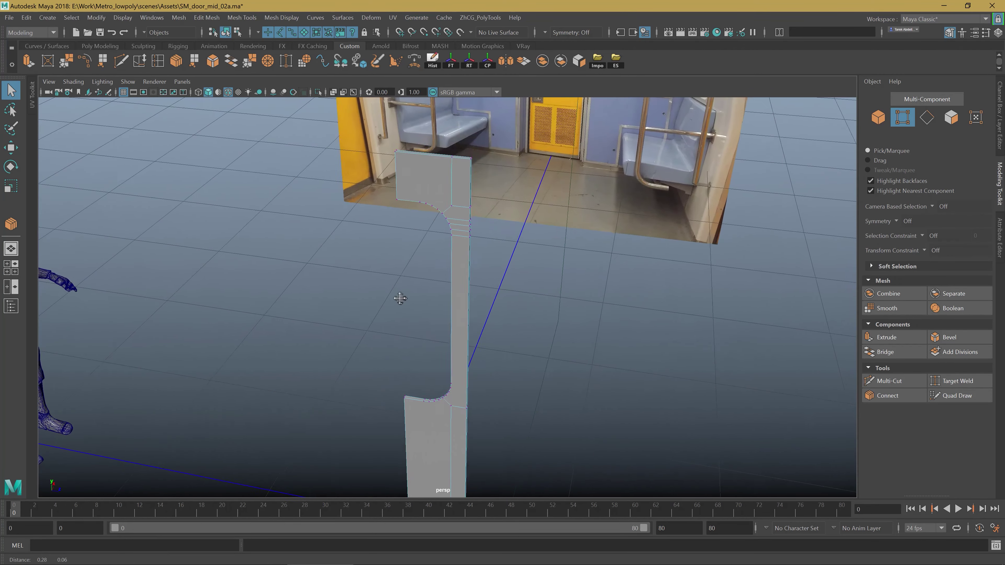
{"action": "left_click_drag", "start_coordinate": [418, 352], "coordinate": [443, 337], "text": "alt"}
Activate Multi-Cut and zoom in on the column's lower corner.
{"action": "key", "text": "ctrl+shift+x"}
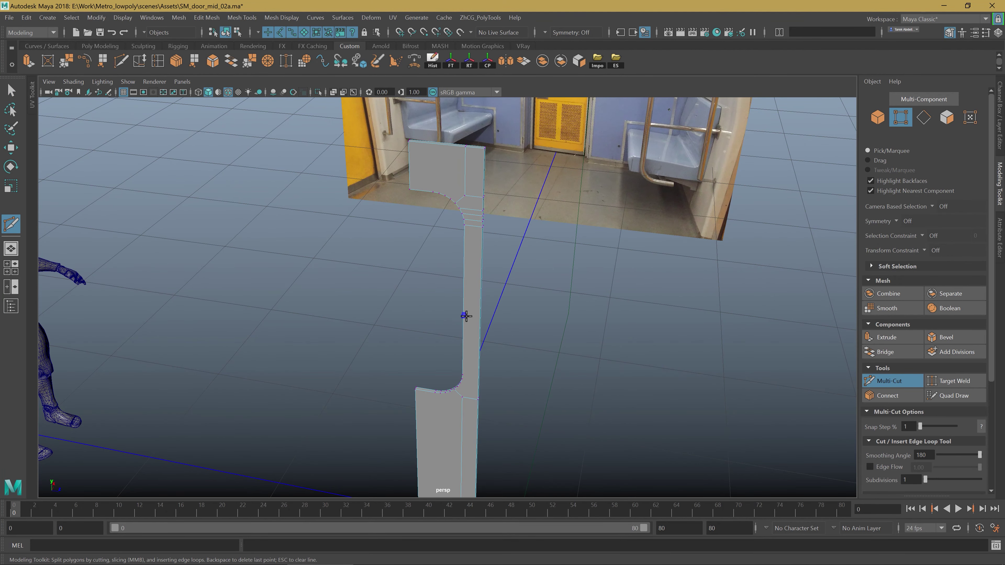
{"action": "right_click_drag", "start_coordinate": [457, 323], "coordinate": [601, 355], "text": "alt"}
{"action": "mouse_move", "coordinate": [601, 354]}
{"action": "left_mouse_down", "text": "alt"}
{"action": "mouse_move", "coordinate": [414, 333]}
{"action": "mouse_move", "coordinate": [492, 220]}
{"action": "mouse_move", "coordinate": [406, 344]}
{"action": "mouse_move", "coordinate": [448, 270]}
{"action": "mouse_move", "coordinate": [455, 341]}
{"action": "left_mouse_up", "text": "alt"}
Cancel the cut, briefly inspect the side reference image plane's attributes, then undo.
{"action": "key", "text": "q"}
{"action": "left_click", "coordinate": [657, 321]}
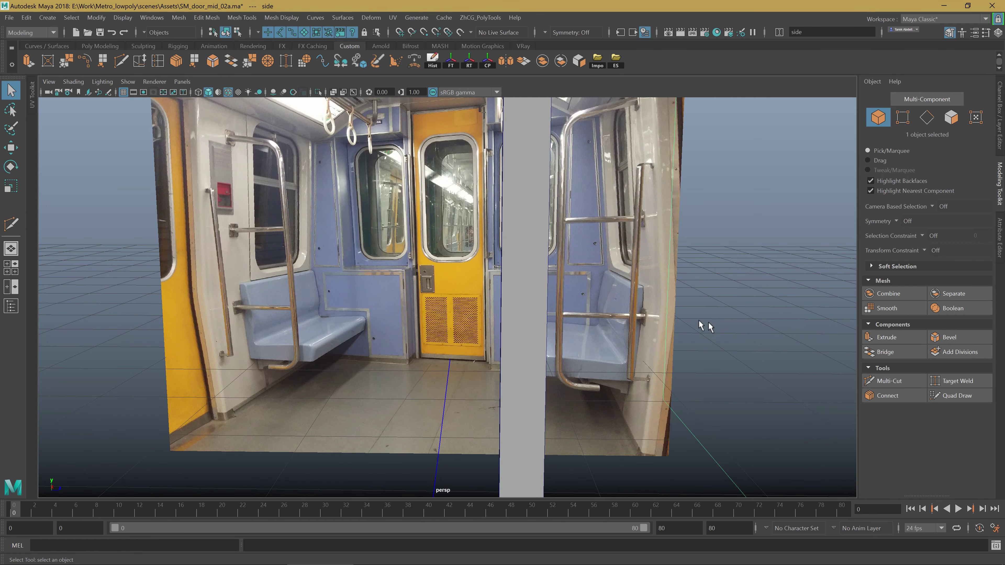
{"action": "right_click", "coordinate": [463, 275]}
{"action": "left_click", "coordinate": [470, 278]}
{"action": "right_click", "coordinate": [544, 239]}
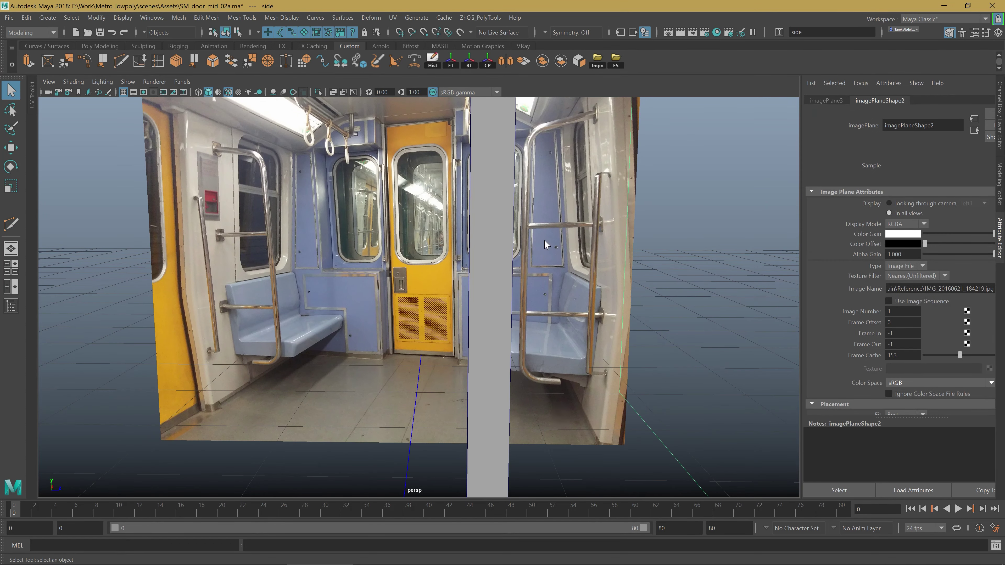
{"action": "key", "text": "ctrl+z"}
Connect the column's vertical edge loop with a new edge running across the strip.
{"action": "double_click", "coordinate": [510, 293]}
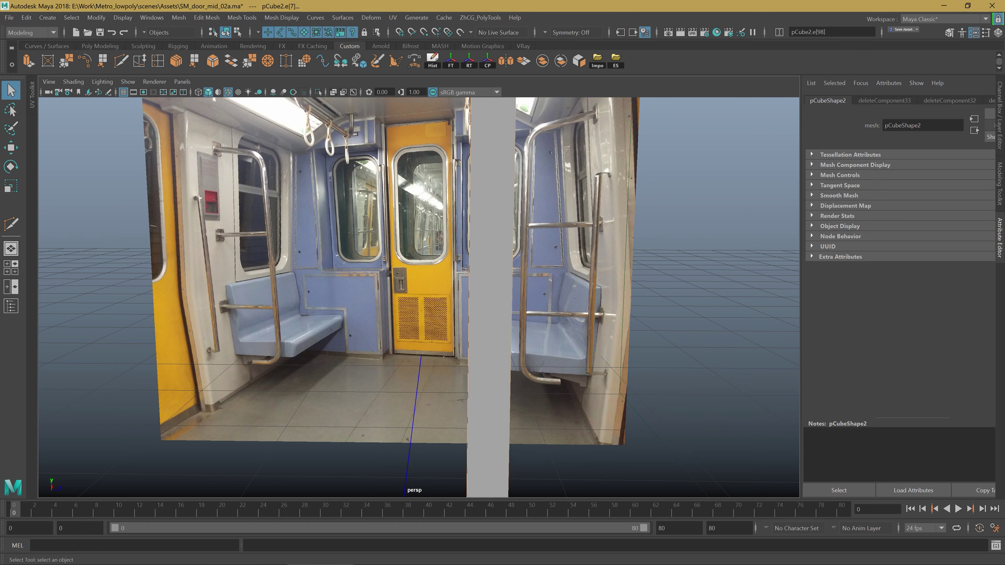
{"action": "left_click", "coordinate": [1000, 182]}
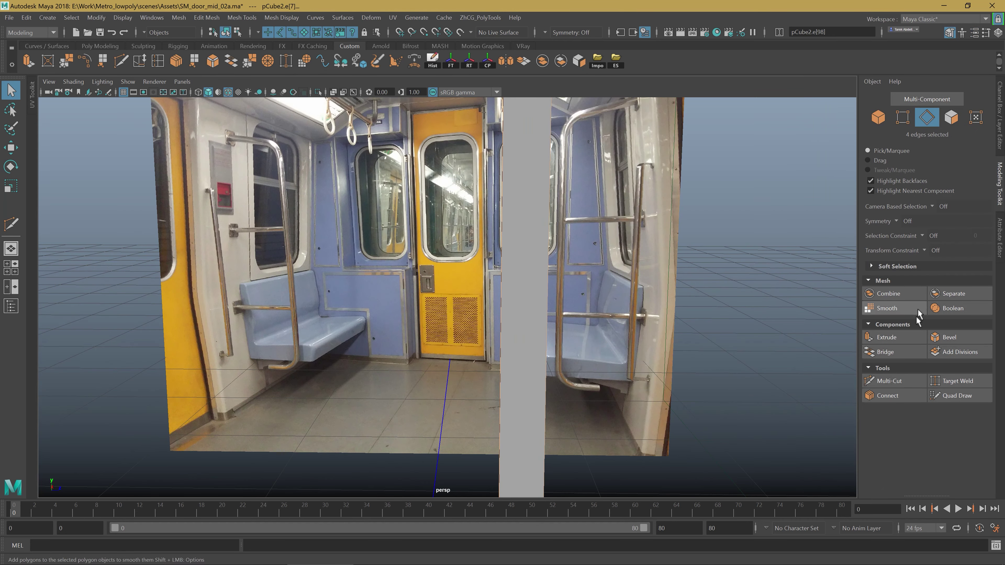
{"action": "left_click", "coordinate": [906, 396]}
{"action": "middle_click_drag", "start_coordinate": [562, 335], "coordinate": [564, 312], "text": "alt"}
{"action": "key", "text": "q"}
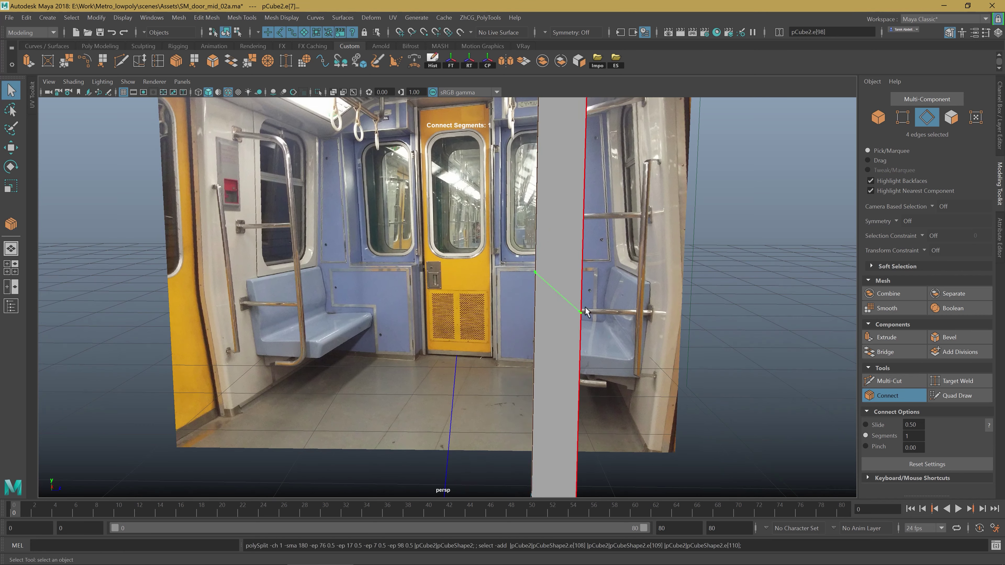
Scale the new edges vertically to about half their spread.
{"action": "key", "text": "ctrl+z"}
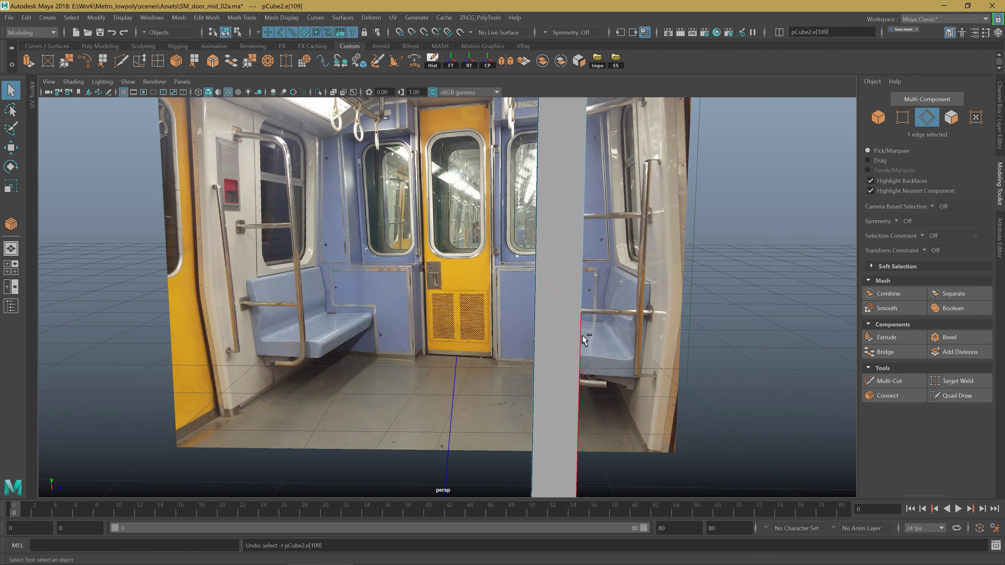
{"action": "key", "text": "e"}
{"action": "key", "text": "r"}
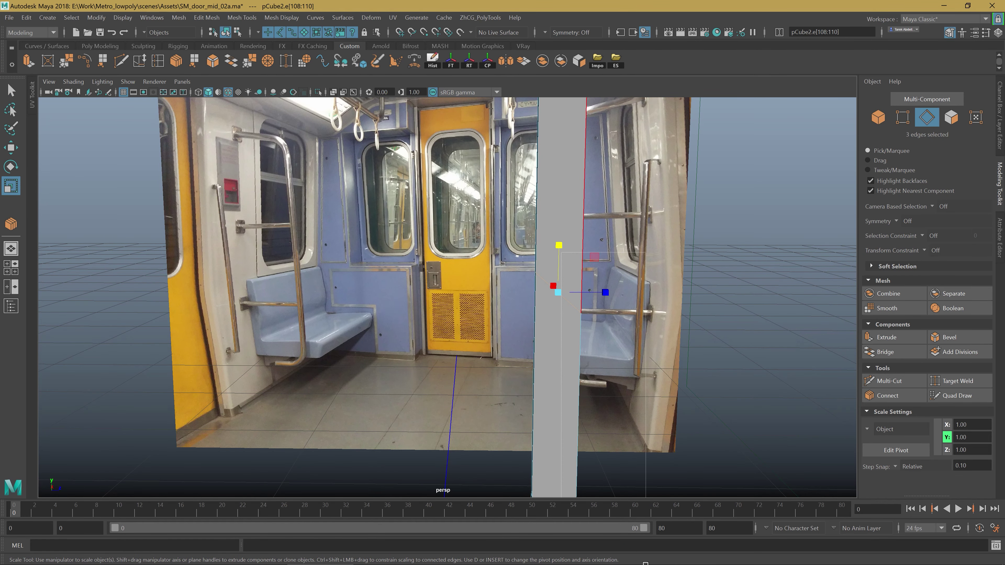
{"action": "middle_click_drag", "start_coordinate": [574, 313], "coordinate": [573, 475]}
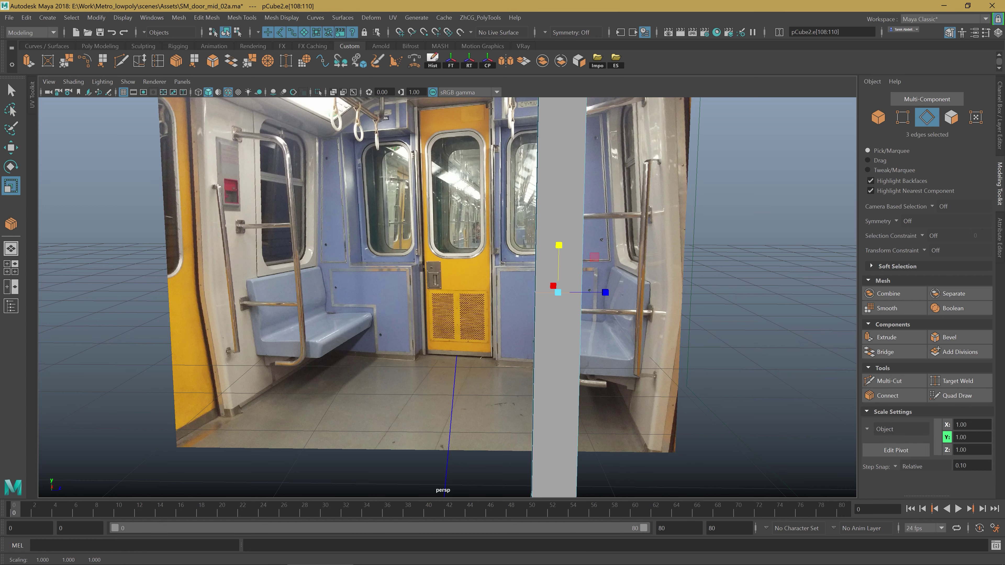
{"action": "key", "text": "w"}
{"action": "scroll", "coordinate": [479, 352], "scroll_direction": "down", "scroll_amount": 10}
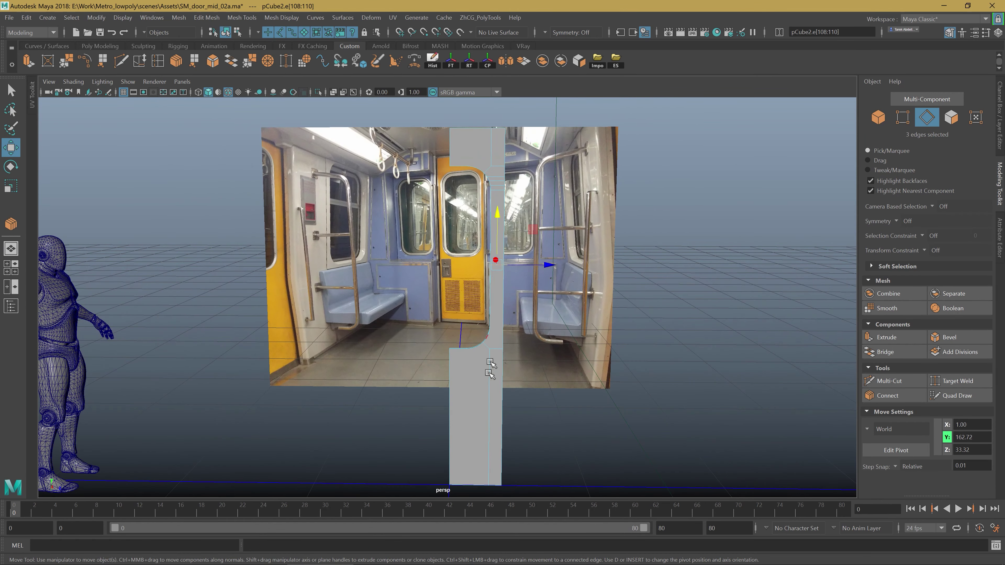
Select and clear the lower strip's faces, then zoom toward the curved edge.
{"action": "right_click_drag", "start_coordinate": [478, 256], "coordinate": [478, 278]}
{"action": "mouse_move", "coordinate": [443, 491]}
{"action": "left_mouse_down"}
{"action": "mouse_move", "coordinate": [516, 324]}
{"action": "mouse_move", "coordinate": [488, 404]}
{"action": "mouse_move", "coordinate": [539, 310]}
{"action": "left_mouse_up"}
{"action": "left_click", "coordinate": [516, 324]}
{"action": "scroll", "coordinate": [488, 404], "scroll_direction": "up", "scroll_amount": 3}
{"action": "scroll", "coordinate": [538, 310], "scroll_direction": "up", "scroll_amount": 5}
{"action": "mouse_move", "coordinate": [705, 395]}
{"action": "left_mouse_down", "text": "alt"}
{"action": "mouse_move", "coordinate": [531, 331]}
{"action": "mouse_move", "coordinate": [514, 312]}
{"action": "mouse_move", "coordinate": [650, 416]}
{"action": "left_mouse_up", "text": "alt"}
Trial-weld the inner corner vertex onto the curve with Target Weld, then undo it.
{"action": "scroll", "coordinate": [637, 327], "scroll_direction": "up", "scroll_amount": 3}
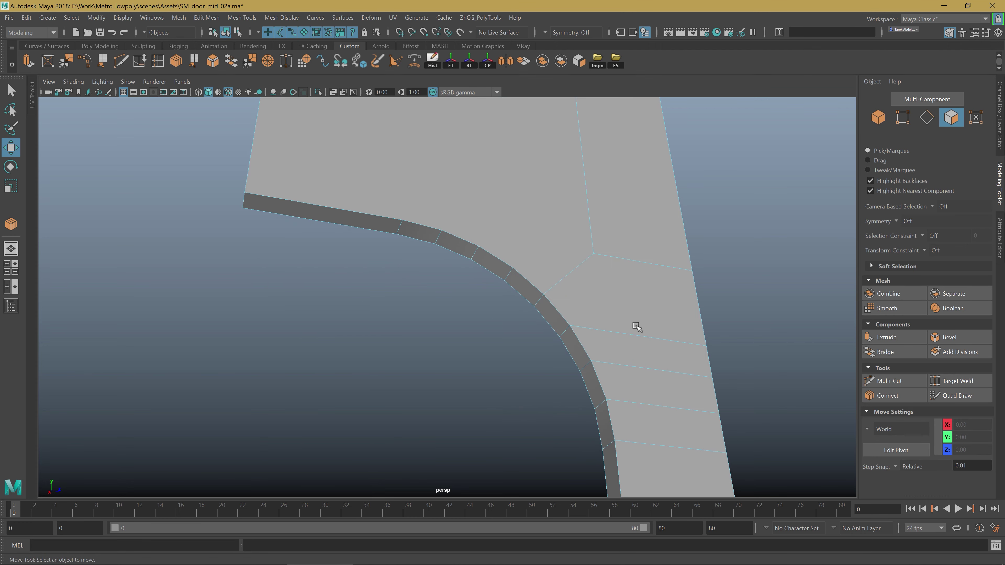
{"action": "mouse_move", "coordinate": [617, 224]}
{"action": "left_mouse_down", "text": "alt"}
{"action": "mouse_move", "coordinate": [583, 291]}
{"action": "mouse_move", "coordinate": [547, 325]}
{"action": "left_mouse_up", "text": "alt"}
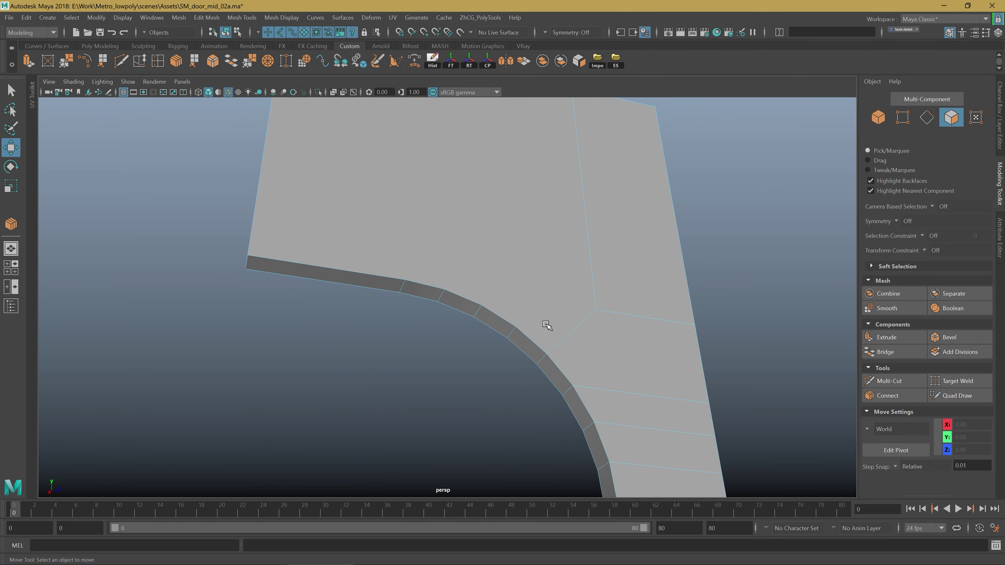
{"action": "mouse_move", "coordinate": [668, 261]}
{"action": "right_mouse_down"}
{"action": "mouse_move", "coordinate": [605, 238]}
{"action": "mouse_move", "coordinate": [614, 264]}
{"action": "right_mouse_up"}
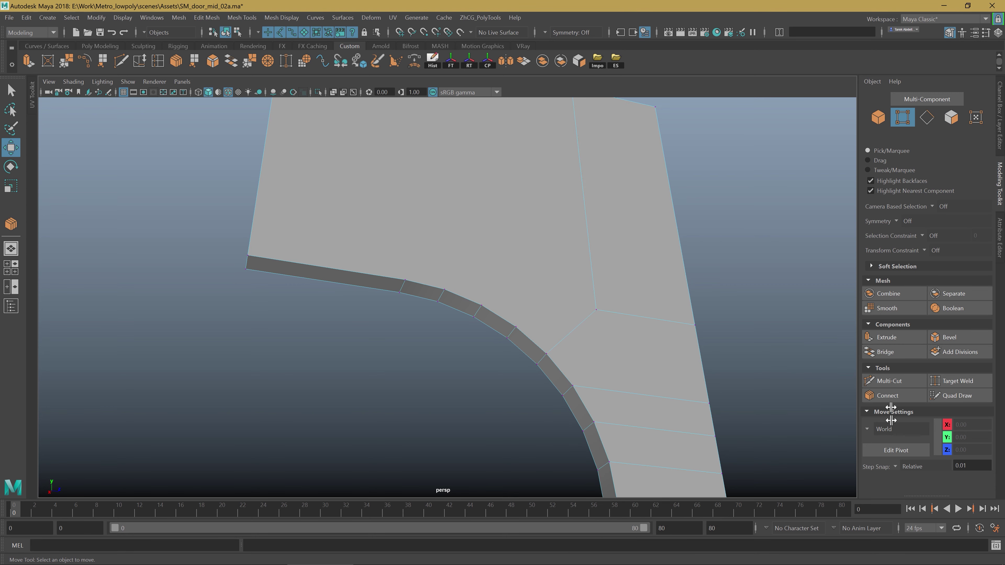
{"action": "left_click", "coordinate": [958, 381]}
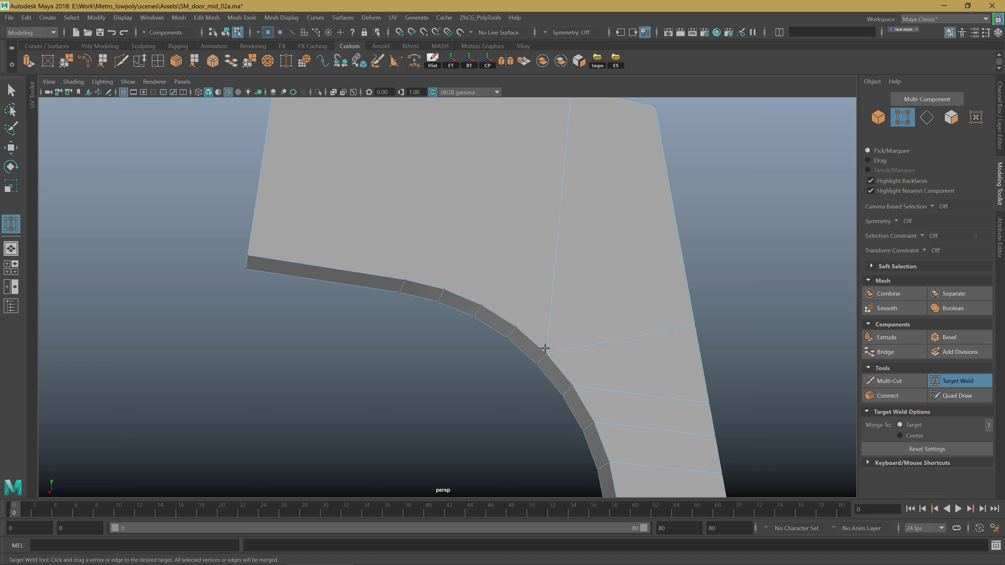
{"action": "mouse_move", "coordinate": [576, 348]}
{"action": "left_mouse_down", "text": "alt"}
{"action": "mouse_move", "coordinate": [489, 370]}
{"action": "mouse_move", "coordinate": [460, 321]}
{"action": "left_mouse_up", "text": "alt"}
{"action": "key", "text": "ctrl+z"}
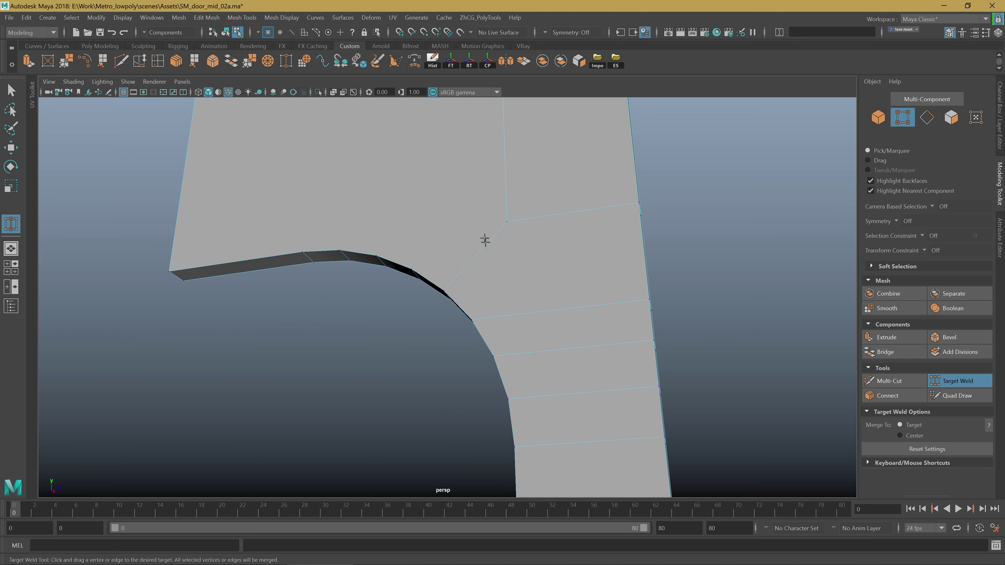
Orbit around the corner, leave the weld tool and activate Multi-Cut.
{"action": "mouse_move", "coordinate": [486, 240]}
{"action": "left_mouse_down", "text": "alt"}
{"action": "mouse_move", "coordinate": [450, 285]}
{"action": "mouse_move", "coordinate": [567, 314]}
{"action": "mouse_move", "coordinate": [534, 301]}
{"action": "mouse_move", "coordinate": [520, 280]}
{"action": "mouse_move", "coordinate": [512, 337]}
{"action": "mouse_move", "coordinate": [467, 322]}
{"action": "mouse_move", "coordinate": [466, 351]}
{"action": "mouse_move", "coordinate": [463, 337]}
{"action": "left_mouse_up", "text": "alt"}
{"action": "key", "text": "q"}
{"action": "key", "text": "ctrl+shift+x"}
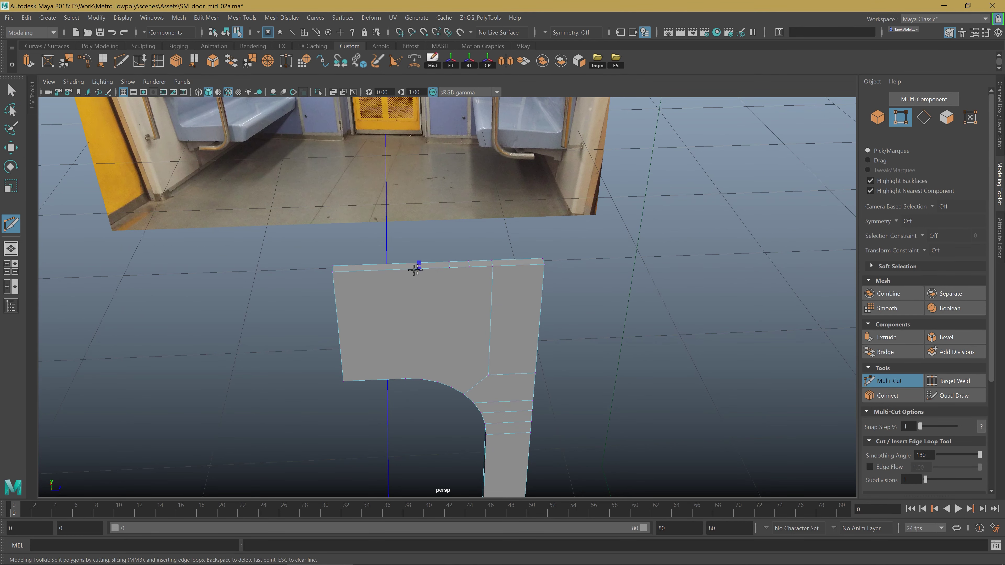
Select two top-edge vertices and slide them along the edge.
{"action": "key", "text": "q"}
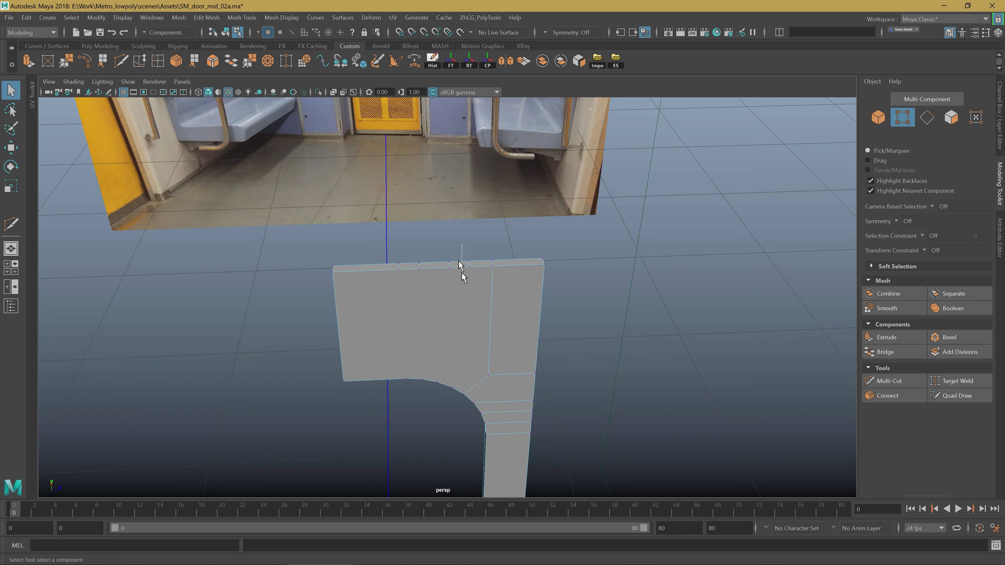
{"action": "left_click_drag", "start_coordinate": [458, 260], "coordinate": [476, 289]}
{"action": "key", "text": "r"}
{"action": "left_click", "coordinate": [516, 262]}
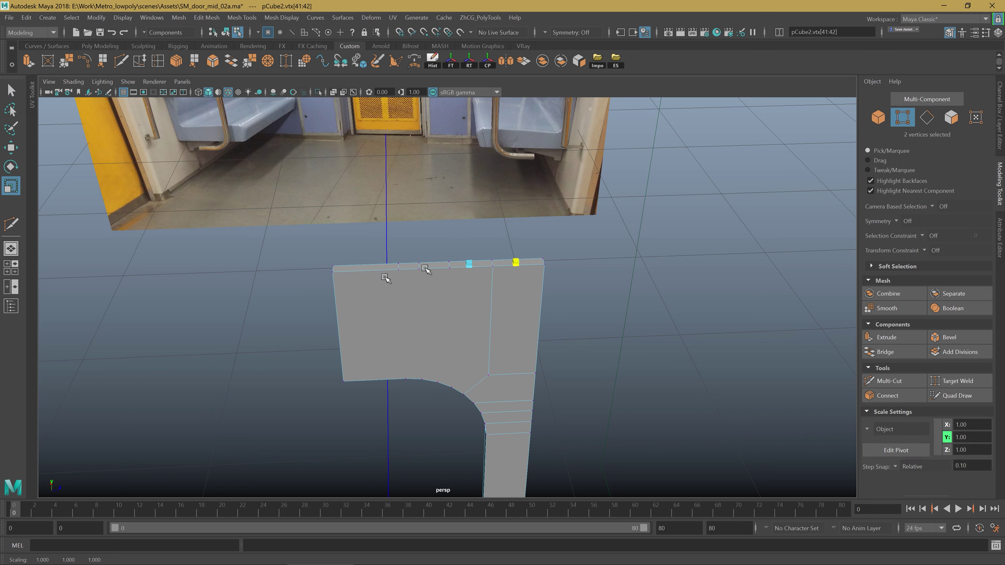
{"action": "key", "text": "w"}
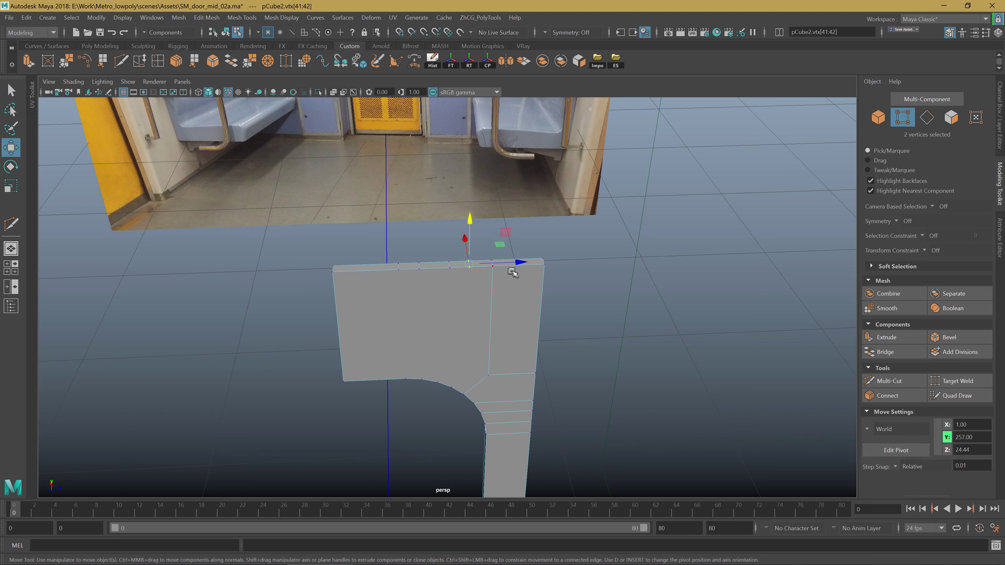
{"action": "left_click_drag", "start_coordinate": [513, 272], "coordinate": [459, 337]}
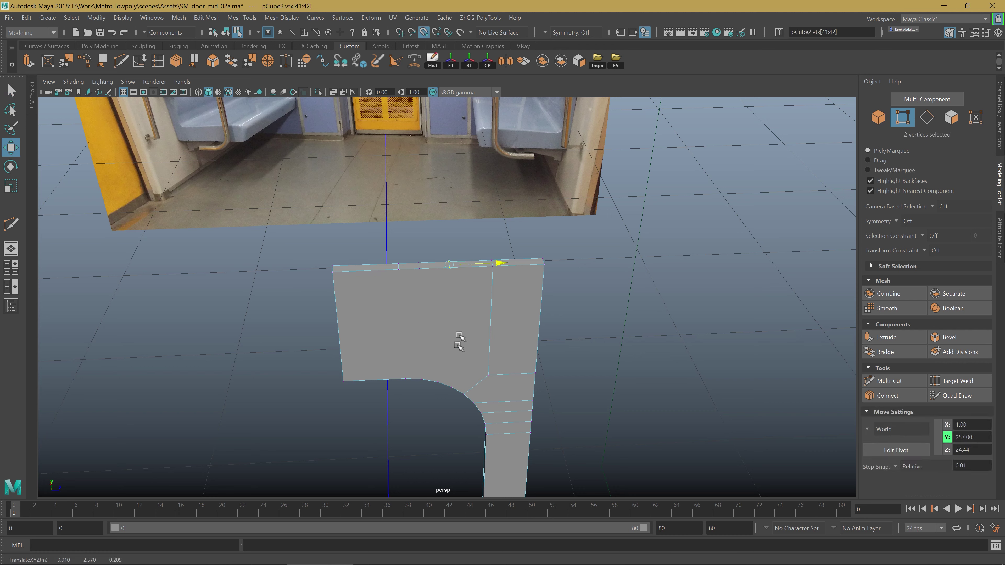
Select another top-edge vertex and slide it left along X.
{"action": "key", "text": "q"}
{"action": "left_click", "coordinate": [444, 265]}
{"action": "key", "text": "w"}
{"action": "key", "text": "r"}
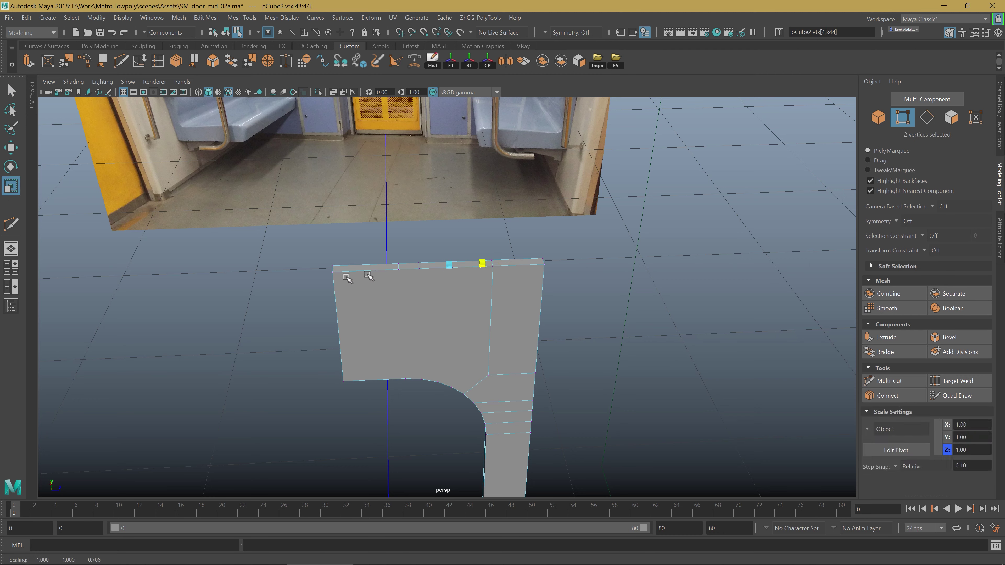
{"action": "key", "text": "w"}
{"action": "left_click", "coordinate": [437, 378]}
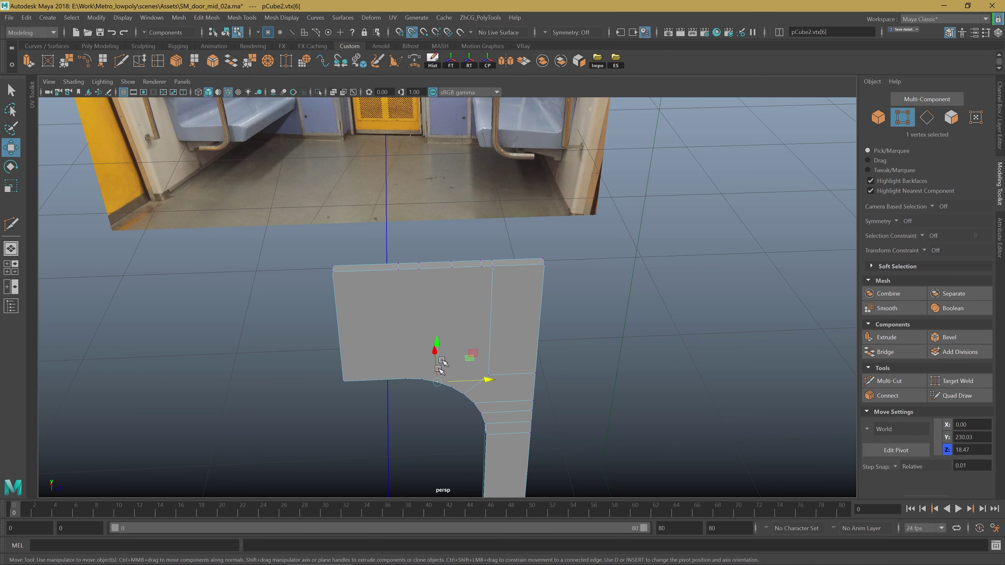
{"action": "scroll", "coordinate": [415, 321], "scroll_direction": "up", "scroll_amount": 2}
{"action": "key", "text": "ctrl+z"}
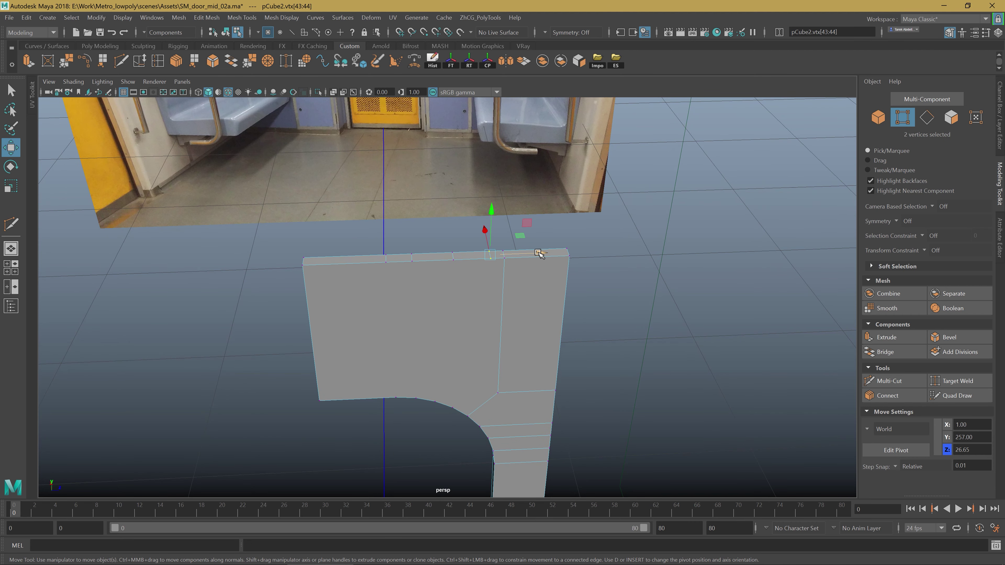
{"action": "left_click_drag", "start_coordinate": [541, 257], "coordinate": [404, 391]}
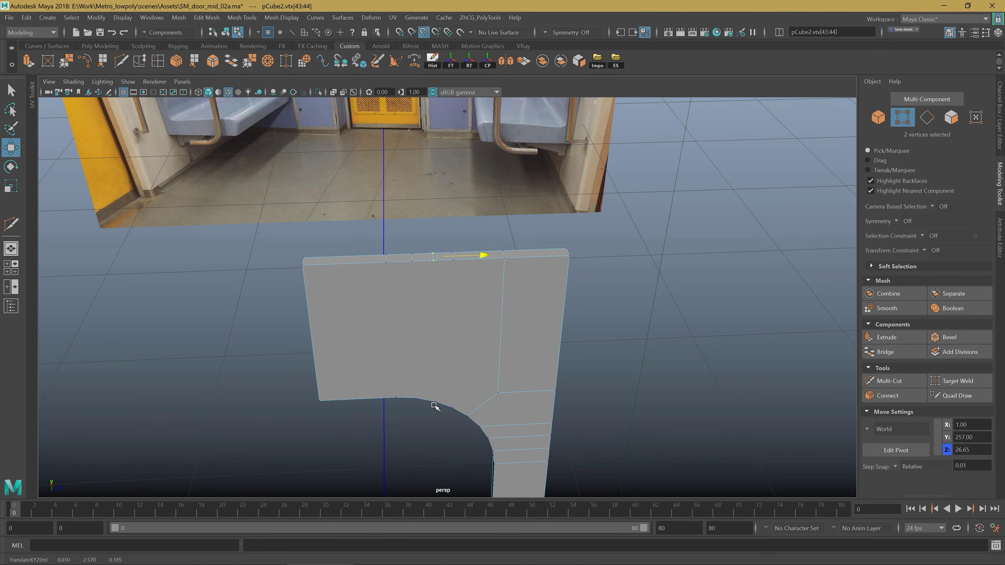
Select the next top-edge vertex pair and slide it left along the top edge.
{"action": "left_click_drag", "start_coordinate": [403, 241], "coordinate": [411, 261]}
{"action": "key", "text": "e"}
{"action": "key", "text": "r"}
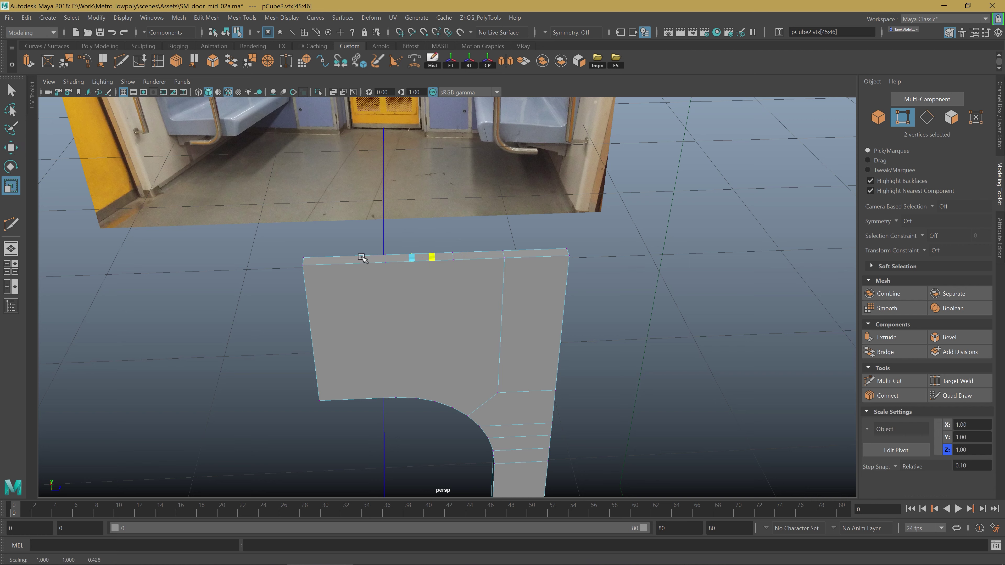
{"action": "key", "text": "w"}
{"action": "left_click_drag", "start_coordinate": [456, 255], "coordinate": [389, 408]}
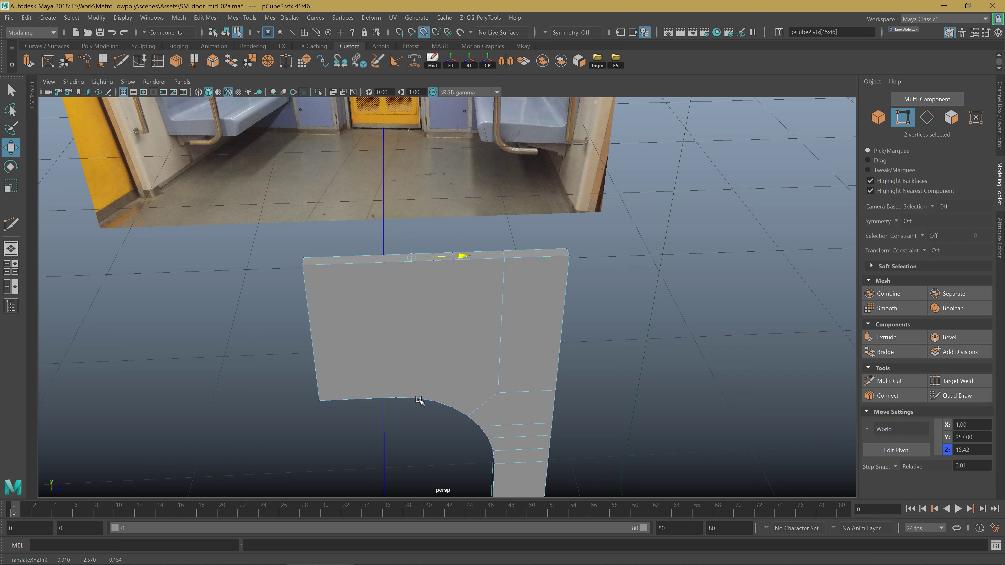
Select the next top-edge vertex pair plus its matching curve vertex.
{"action": "mouse_move", "coordinate": [379, 237]}
{"action": "left_mouse_down"}
{"action": "mouse_move", "coordinate": [393, 267]}
{"action": "mouse_move", "coordinate": [379, 279]}
{"action": "left_mouse_up"}
{"action": "key", "text": "q"}
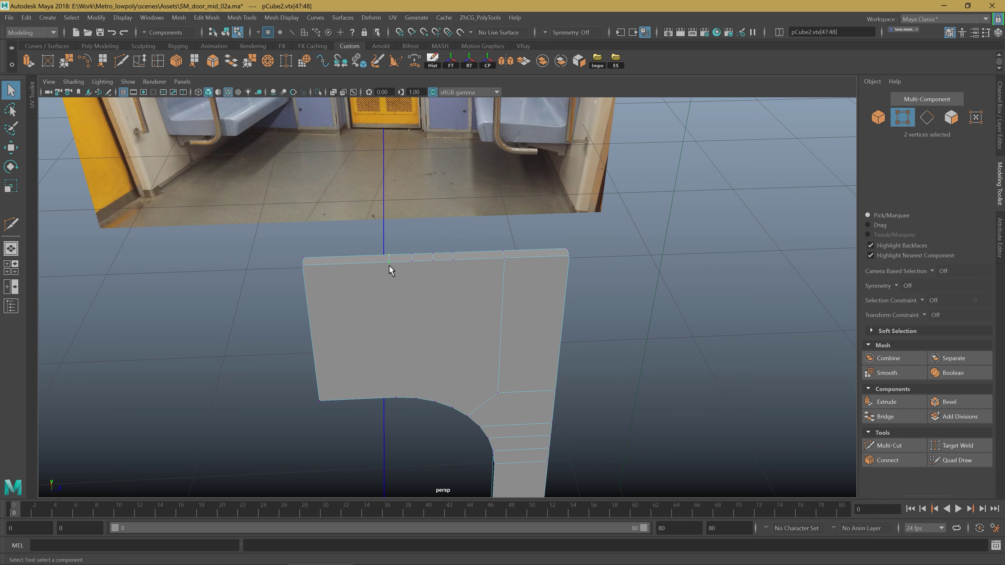
{"action": "left_click", "coordinate": [396, 397], "text": "shift"}
Connect the first two top-edge vertices to their curve vertices with vertical edges.
{"action": "left_click", "coordinate": [891, 396]}
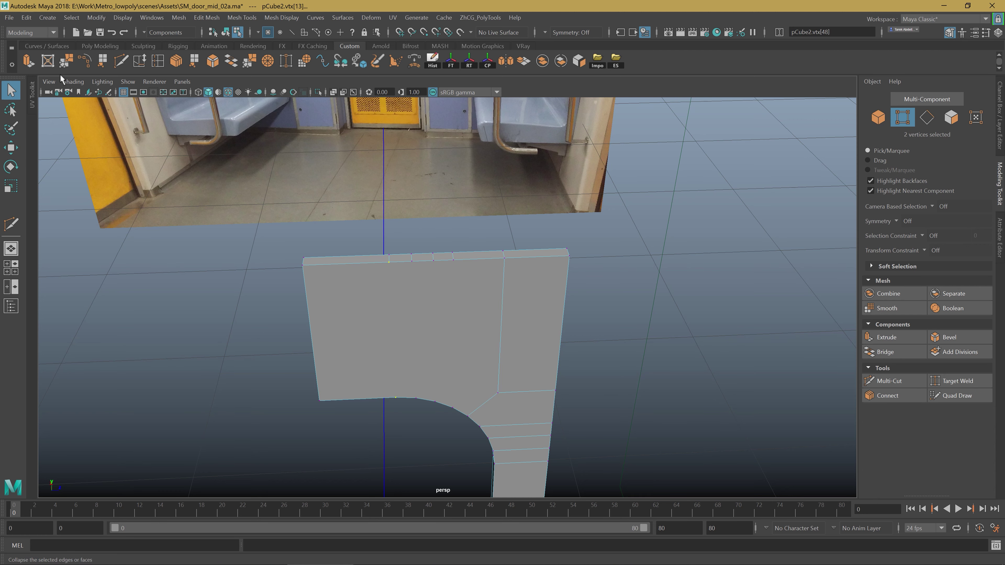
{"action": "key", "text": "q"}
{"action": "left_click", "coordinate": [414, 265]}
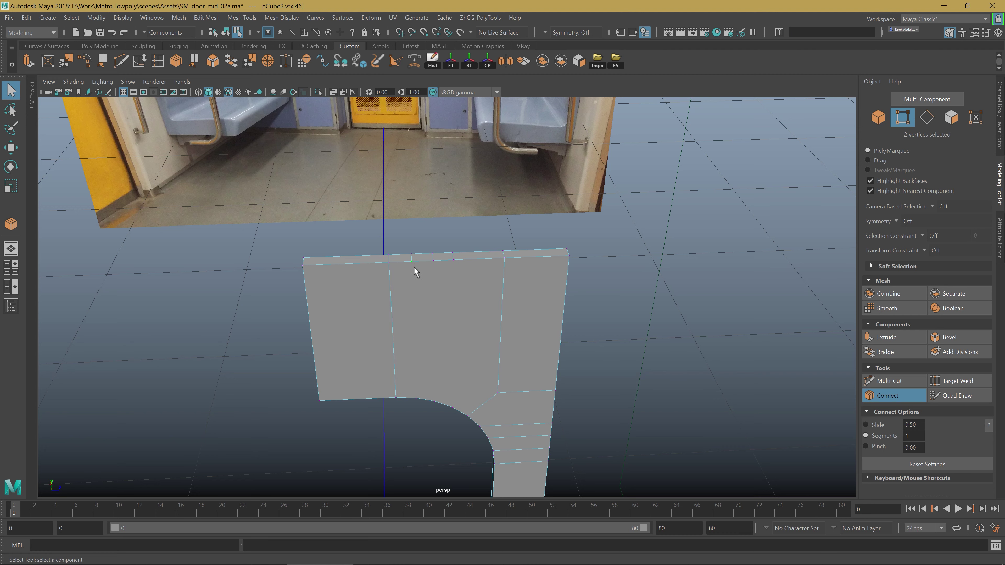
{"action": "right_click_drag", "start_coordinate": [420, 404], "coordinate": [454, 347], "text": "shift"}
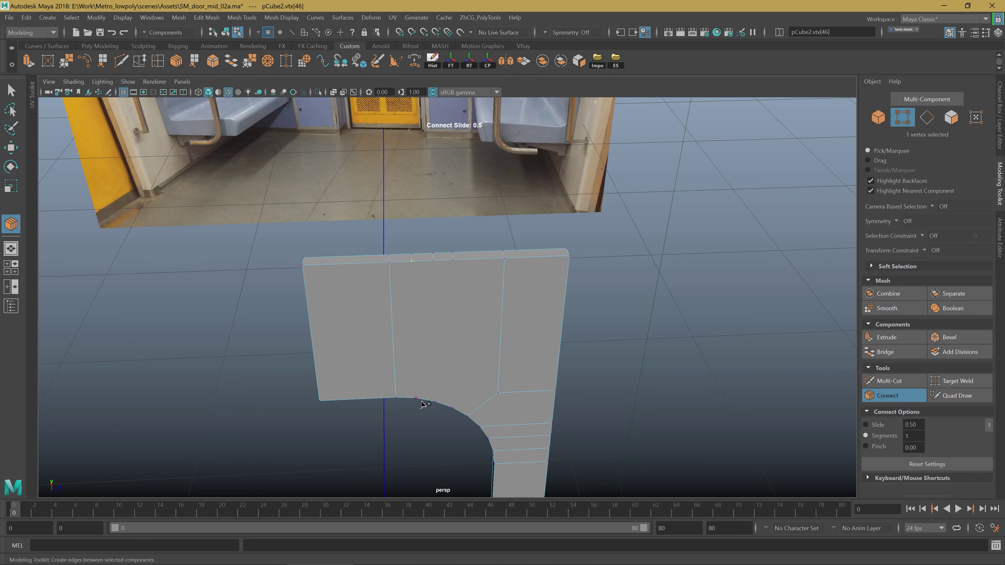
{"action": "key", "text": "q"}
Connect the remaining two top-edge vertices down to the curve vertices below.
{"action": "left_click", "coordinate": [432, 263]}
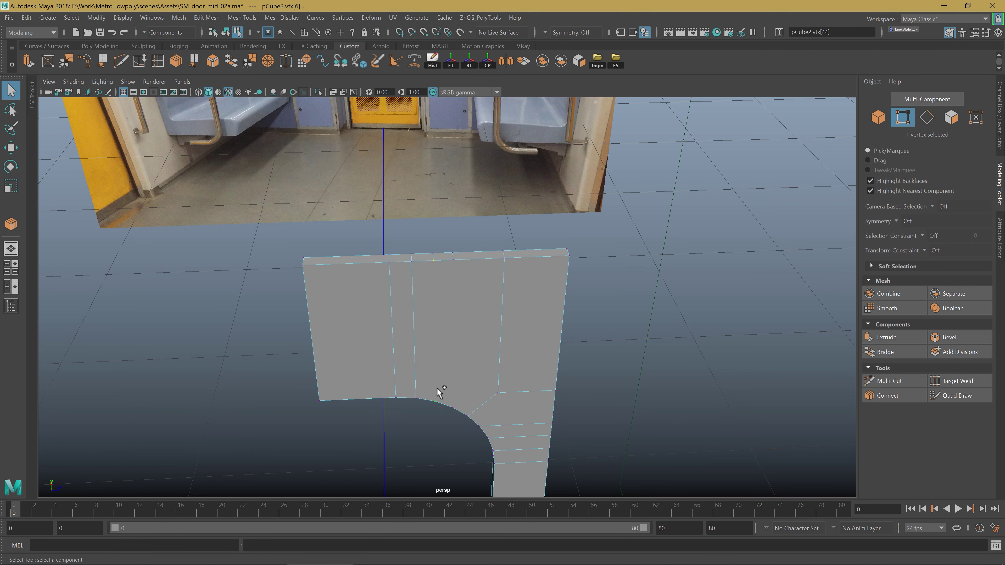
{"action": "left_click", "coordinate": [438, 389], "text": "shift"}
{"action": "right_click_drag", "start_coordinate": [438, 389], "coordinate": [458, 320], "text": "shift"}
{"action": "key", "text": "q"}
{"action": "left_click", "coordinate": [458, 266]}
{"action": "right_click_drag", "start_coordinate": [468, 400], "coordinate": [465, 395], "text": "shift"}
{"action": "scroll", "coordinate": [465, 396], "scroll_direction": "up", "scroll_amount": 3}
{"action": "scroll", "coordinate": [465, 343], "scroll_direction": "down", "scroll_amount": 2}
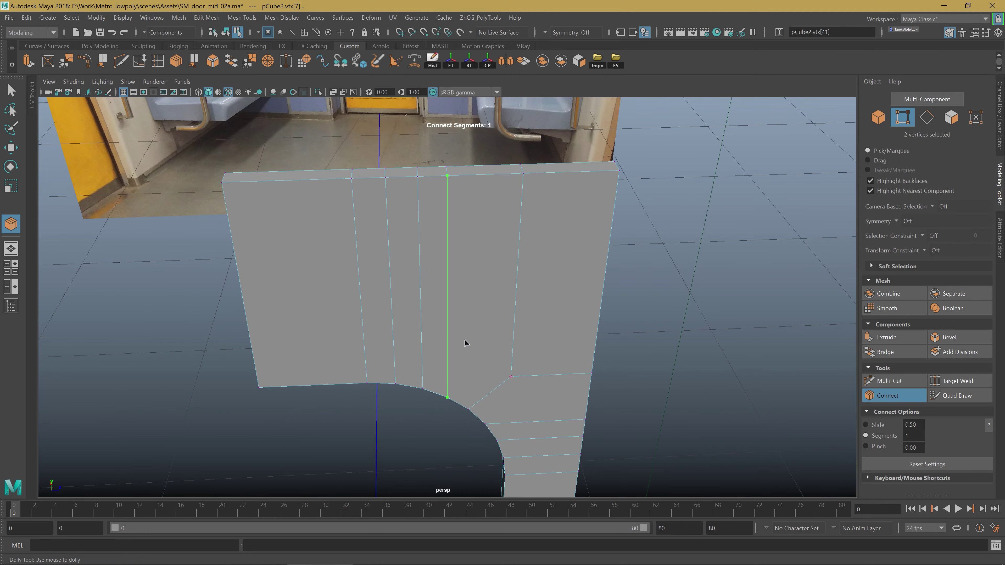
{"action": "key", "text": "q"}
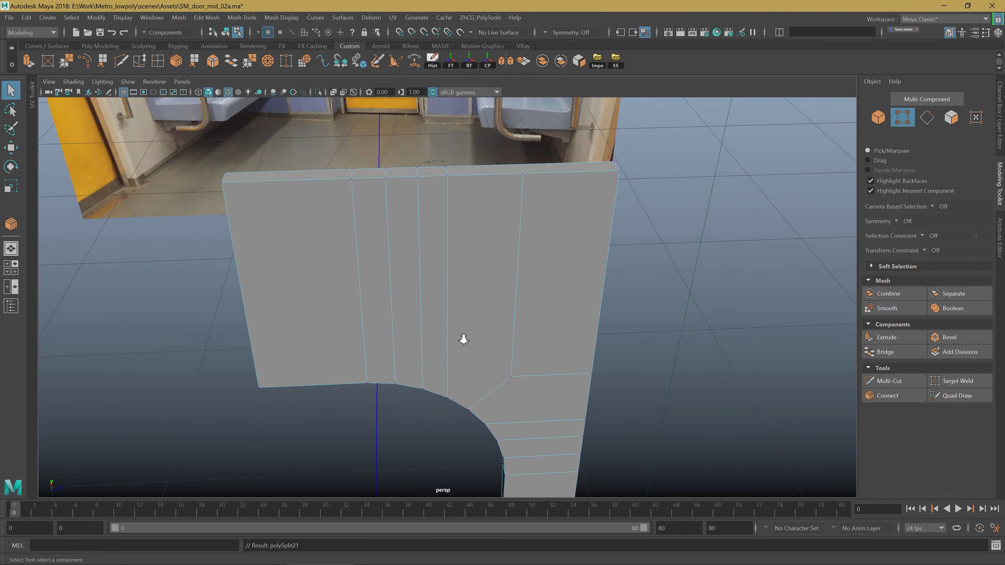
{"action": "left_click_drag", "start_coordinate": [464, 340], "coordinate": [461, 295], "text": "alt"}
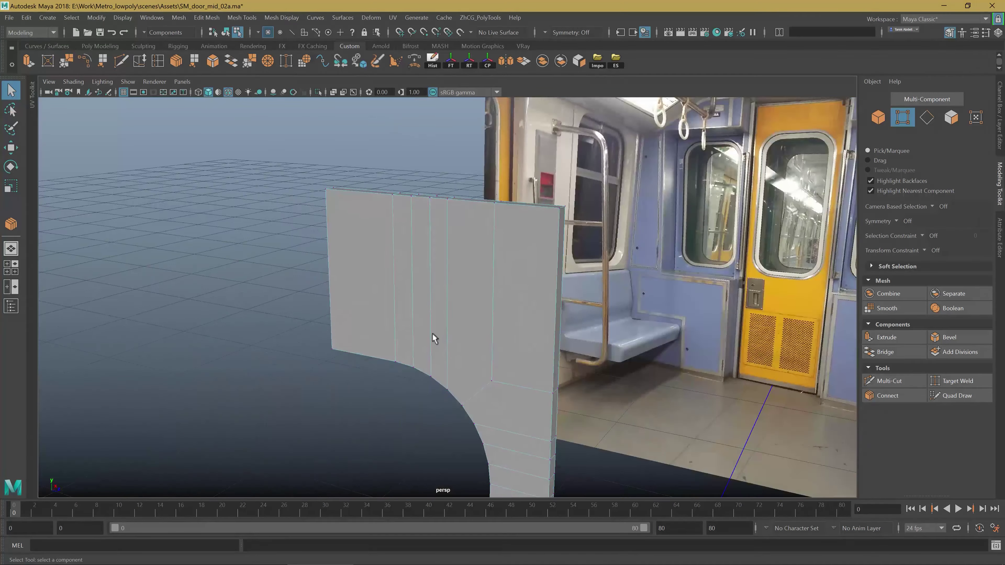
Orbit and zoom to face the reference photo and the curved corner.
{"action": "mouse_move", "coordinate": [461, 294]}
{"action": "left_mouse_down", "text": "alt"}
{"action": "mouse_move", "coordinate": [468, 282]}
{"action": "mouse_move", "coordinate": [478, 332]}
{"action": "mouse_move", "coordinate": [420, 328]}
{"action": "mouse_move", "coordinate": [509, 321]}
{"action": "mouse_move", "coordinate": [512, 290]}
{"action": "mouse_move", "coordinate": [529, 330]}
{"action": "mouse_move", "coordinate": [514, 328]}
{"action": "mouse_move", "coordinate": [471, 265]}
{"action": "left_mouse_up", "text": "alt"}
{"action": "middle_click_drag", "start_coordinate": [472, 265], "coordinate": [460, 282], "text": "alt"}
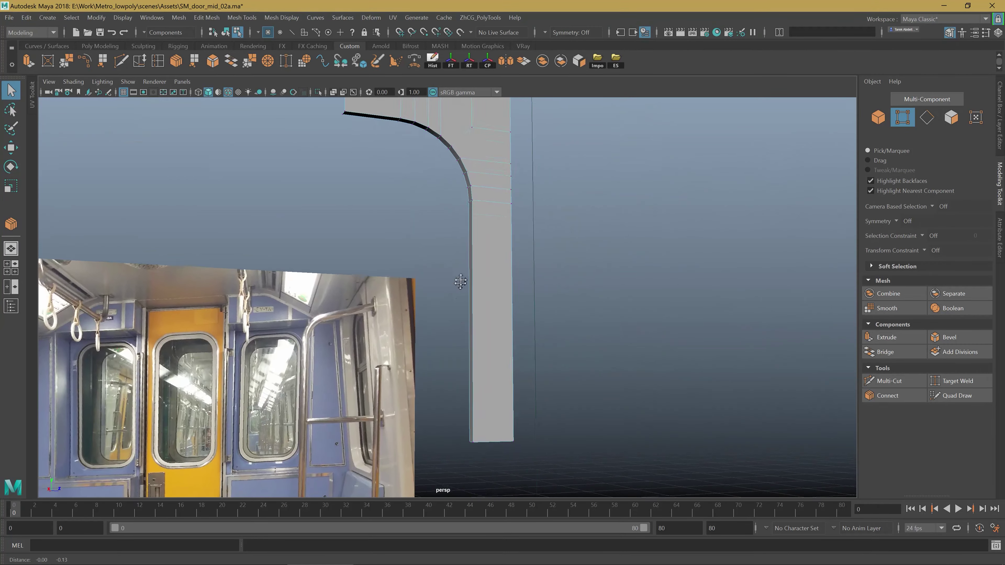
{"action": "mouse_move", "coordinate": [461, 282]}
{"action": "right_mouse_down", "text": "alt"}
{"action": "mouse_move", "coordinate": [458, 371]}
{"action": "mouse_move", "coordinate": [478, 343]}
{"action": "mouse_move", "coordinate": [469, 314]}
{"action": "mouse_move", "coordinate": [464, 334]}
{"action": "right_mouse_up", "text": "alt"}
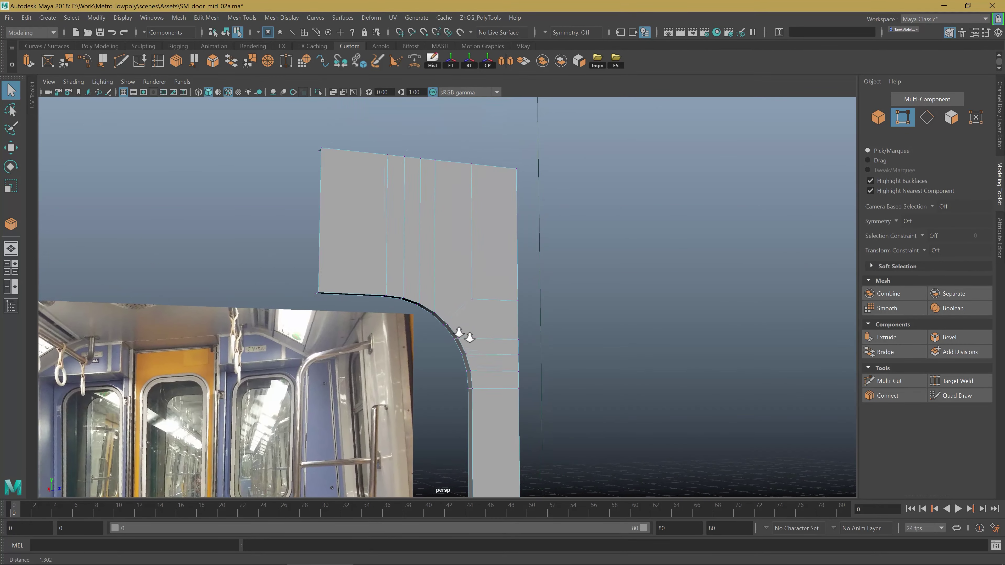
{"action": "scroll", "coordinate": [464, 334], "scroll_direction": "up", "scroll_amount": 3}
{"action": "scroll", "coordinate": [503, 332], "scroll_direction": "up", "scroll_amount": 2}
{"action": "scroll", "coordinate": [508, 317], "scroll_direction": "up", "scroll_amount": 2}
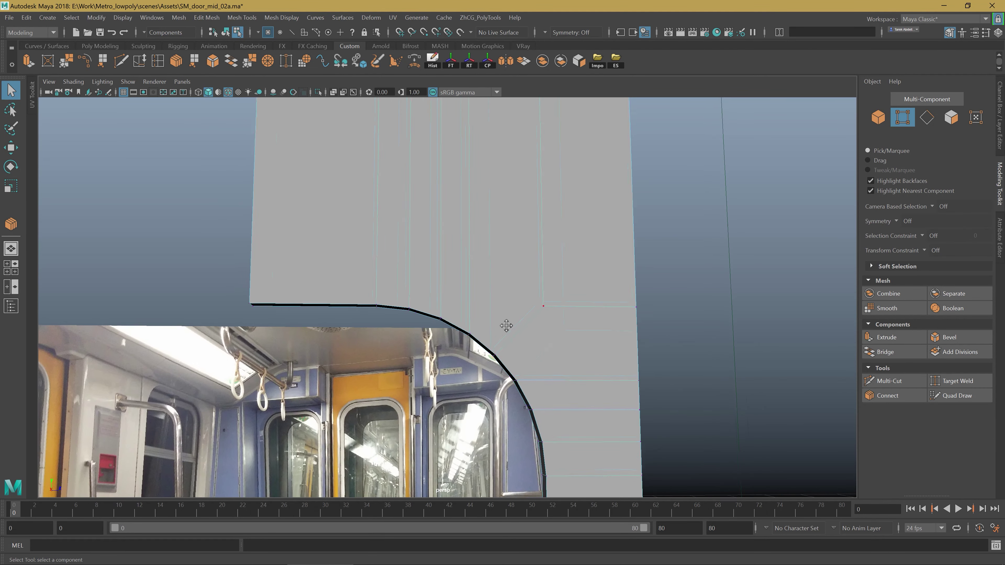
{"action": "middle_click_drag", "start_coordinate": [507, 326], "coordinate": [586, 352], "text": "alt"}
Multi-Cut a diagonal edge across the curved corner face.
{"action": "right_click_drag", "start_coordinate": [586, 353], "coordinate": [572, 337], "text": "shift"}
{"action": "middle_click_drag", "start_coordinate": [572, 337], "coordinate": [592, 319], "text": "alt"}
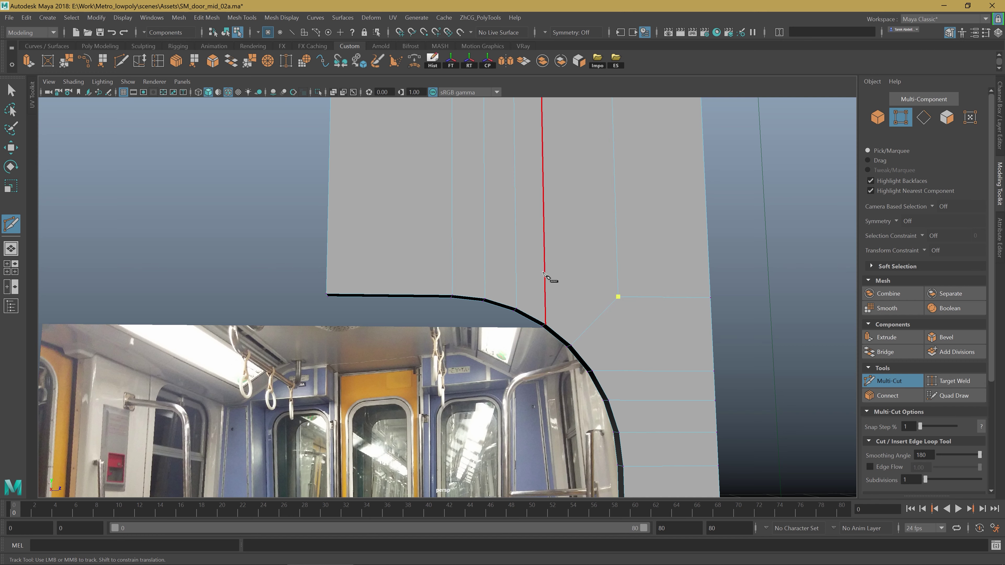
{"action": "left_click", "coordinate": [544, 249]}
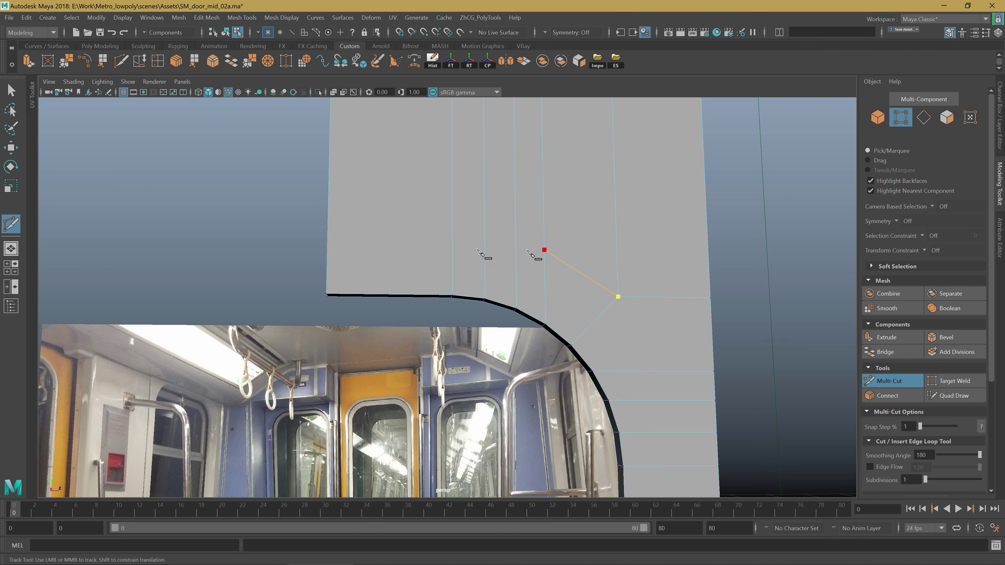
{"action": "left_click", "coordinate": [328, 244]}
{"action": "key", "text": "Return"}
{"action": "key", "text": "q"}
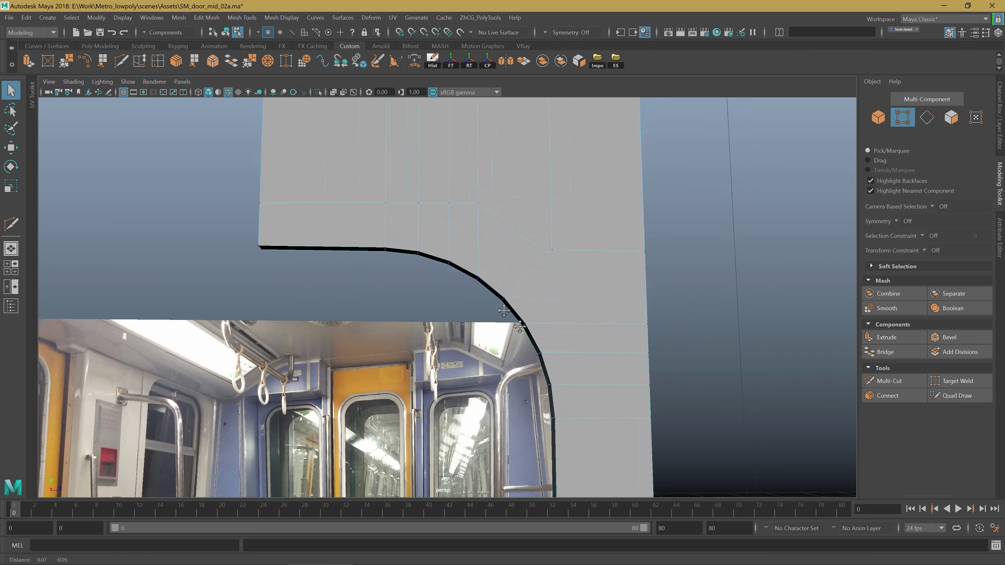
Cut a new edge from the upper corner vertex down the full side strip.
{"action": "middle_click_drag", "start_coordinate": [455, 281], "coordinate": [329, 174], "text": "alt"}
{"action": "right_click_drag", "start_coordinate": [467, 206], "coordinate": [455, 194], "text": "shift"}
{"action": "left_click", "coordinate": [455, 190]}
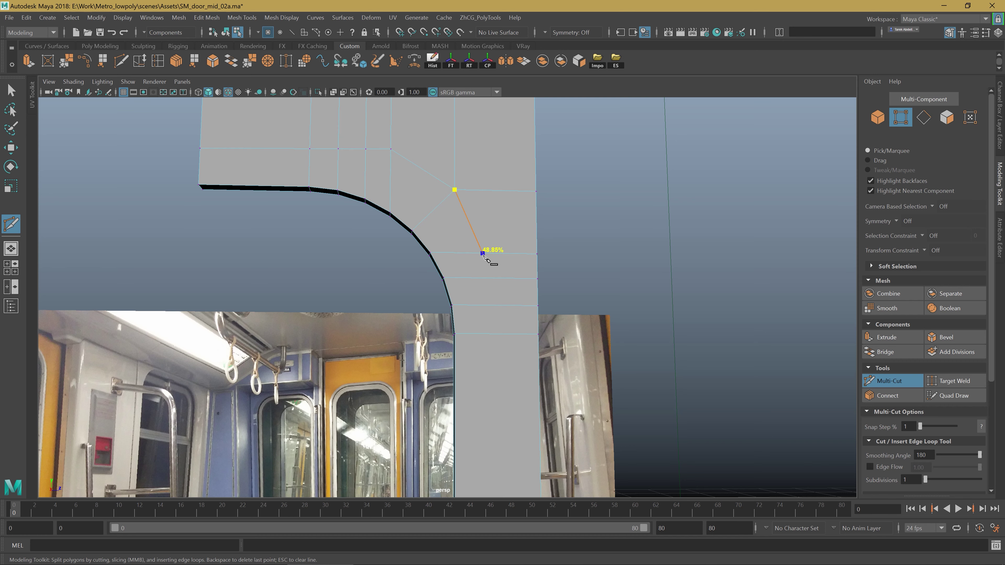
{"action": "left_click", "coordinate": [483, 253]}
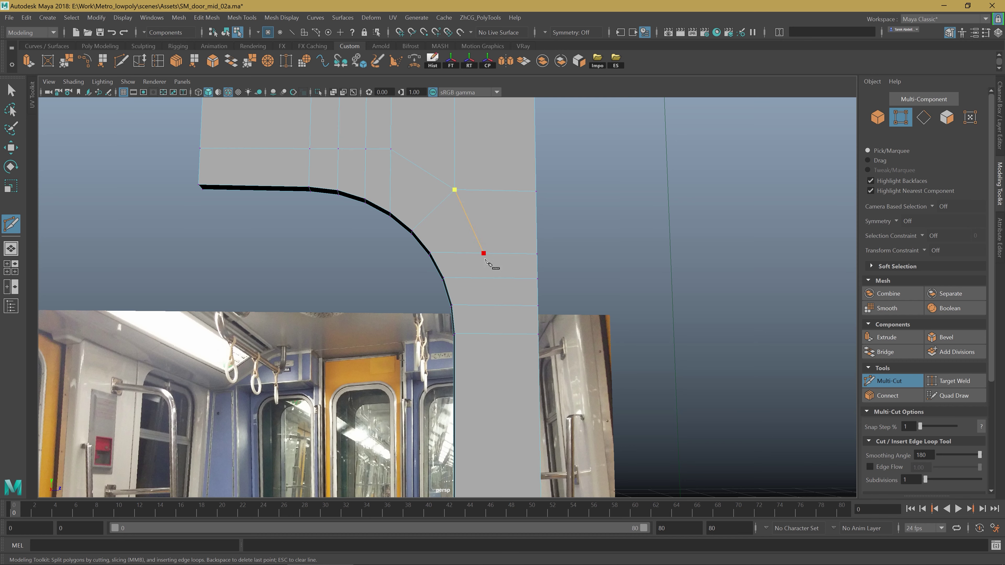
{"action": "left_click", "coordinate": [491, 279]}
{"action": "right_click_drag", "start_coordinate": [494, 341], "coordinate": [478, 370], "text": "alt"}
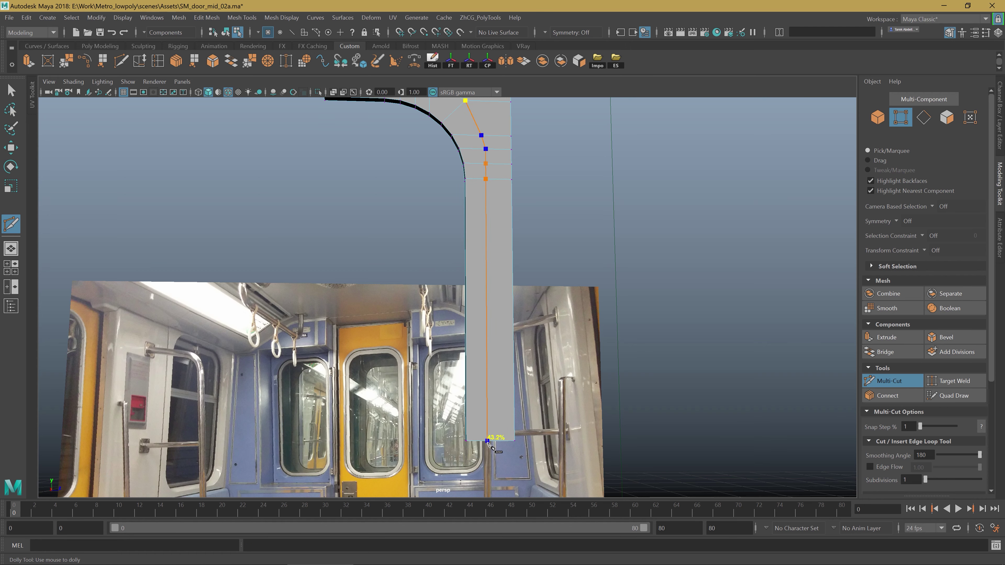
{"action": "left_click", "coordinate": [489, 445]}
{"action": "key", "text": "q"}
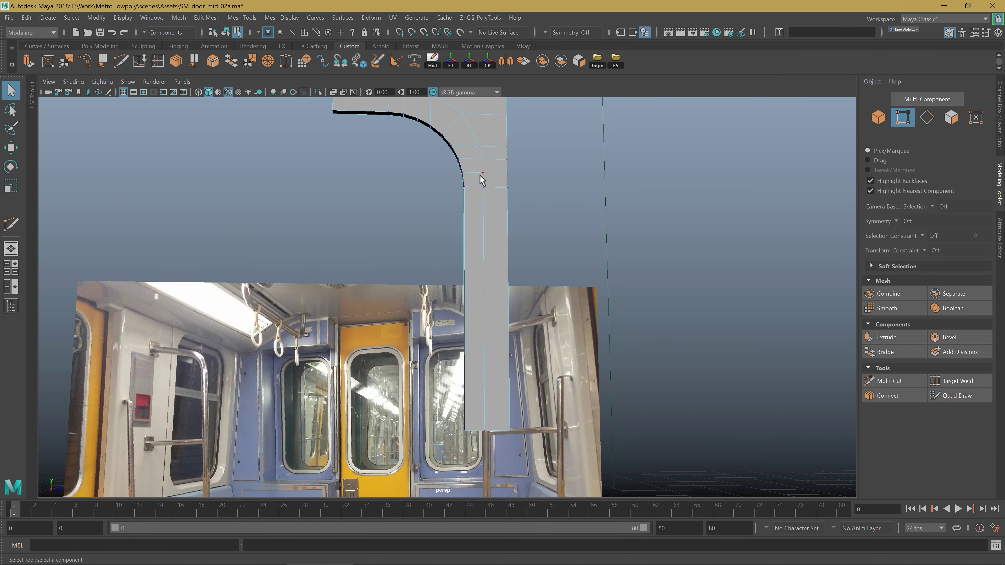
{"action": "left_click_drag", "start_coordinate": [480, 176], "coordinate": [485, 191]}
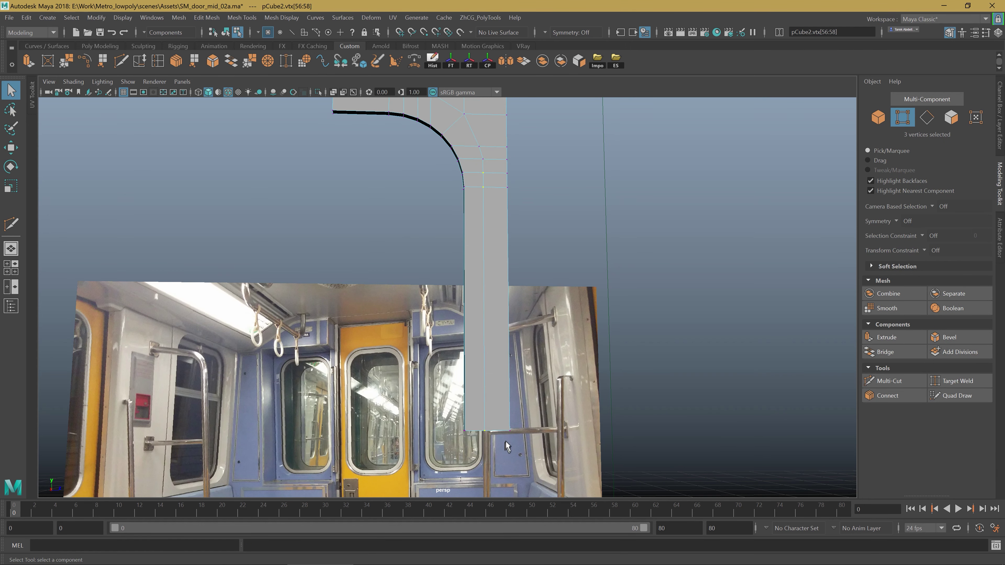
Try scaling the selected strip vertices along X, then undo it.
{"action": "key", "text": "r"}
{"action": "left_click_drag", "start_coordinate": [535, 299], "coordinate": [503, 220], "text": "alt"}
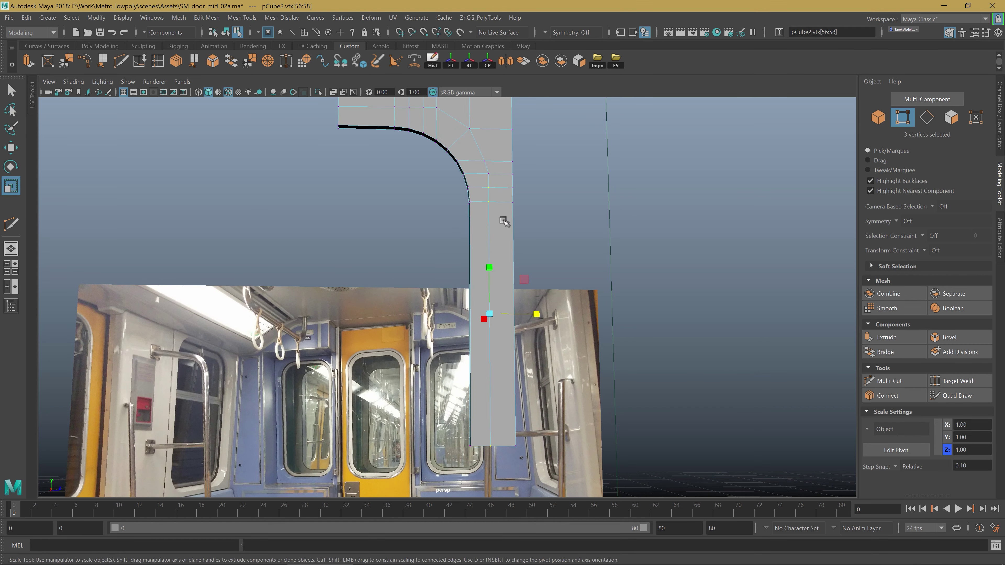
{"action": "left_click_drag", "start_coordinate": [537, 321], "coordinate": [541, 325]}
{"action": "key", "text": "ctrl+z"}
{"action": "key", "text": "w"}
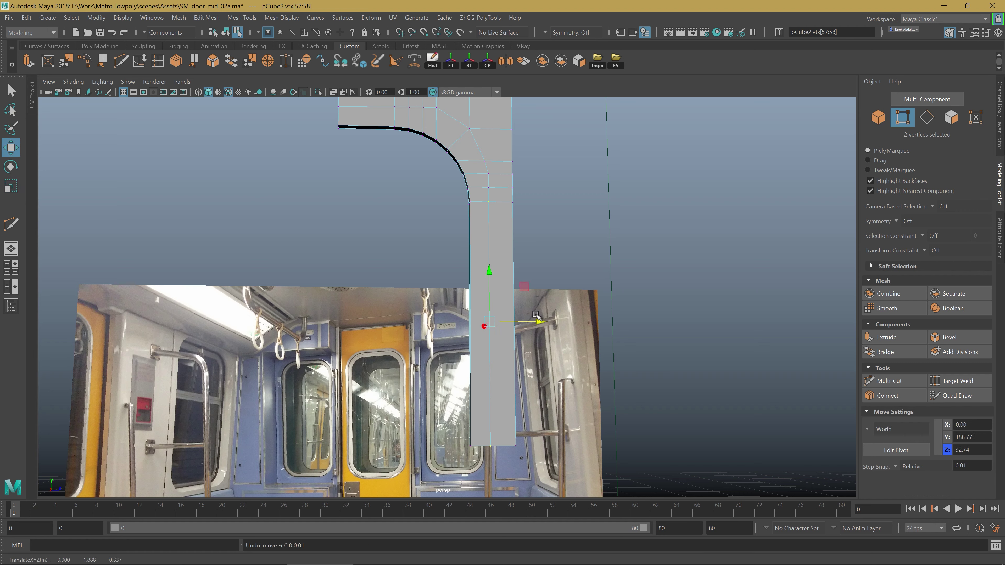
{"action": "key", "text": "j"}
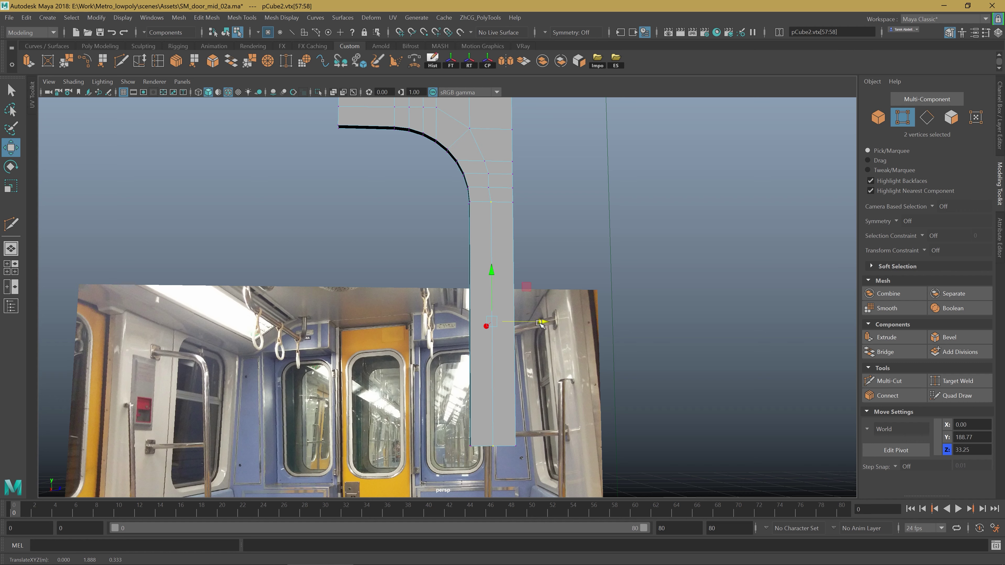
Add a third vertex and slide the three vertices sideways to match the photo.
{"action": "left_click", "coordinate": [488, 189], "text": "shift"}
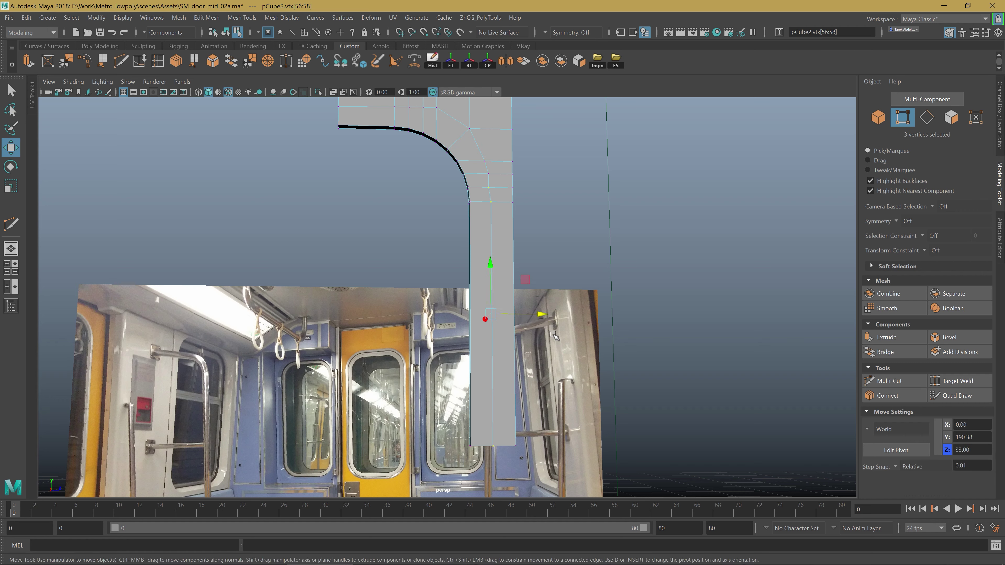
{"action": "key", "text": "j"}
{"action": "left_click_drag", "start_coordinate": [543, 315], "coordinate": [549, 317]}
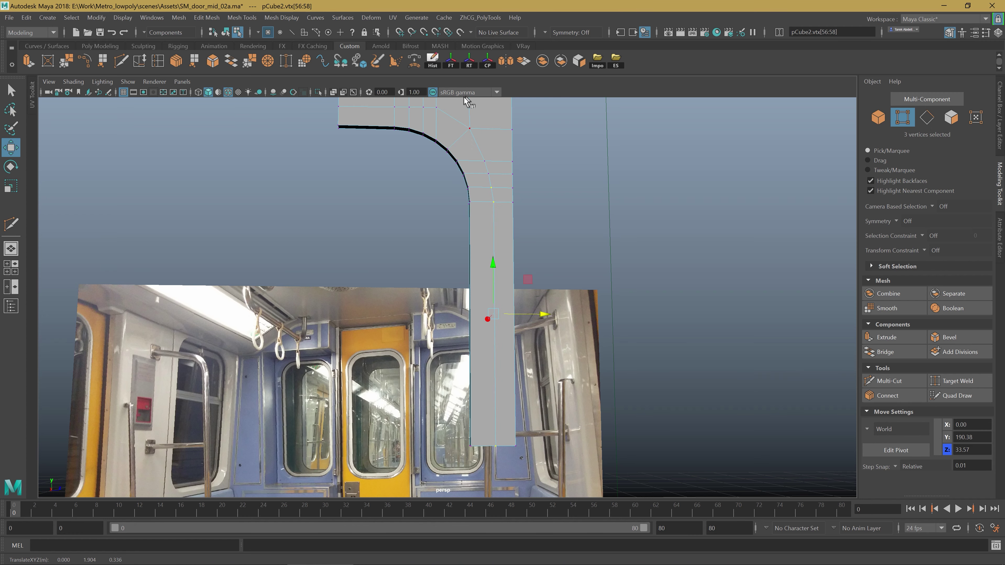
{"action": "scroll", "coordinate": [494, 257], "scroll_direction": "up", "scroll_amount": 4}
{"action": "scroll", "coordinate": [495, 257], "scroll_direction": "up", "scroll_amount": 1}
{"action": "scroll", "coordinate": [523, 353], "scroll_direction": "up", "scroll_amount": 3}
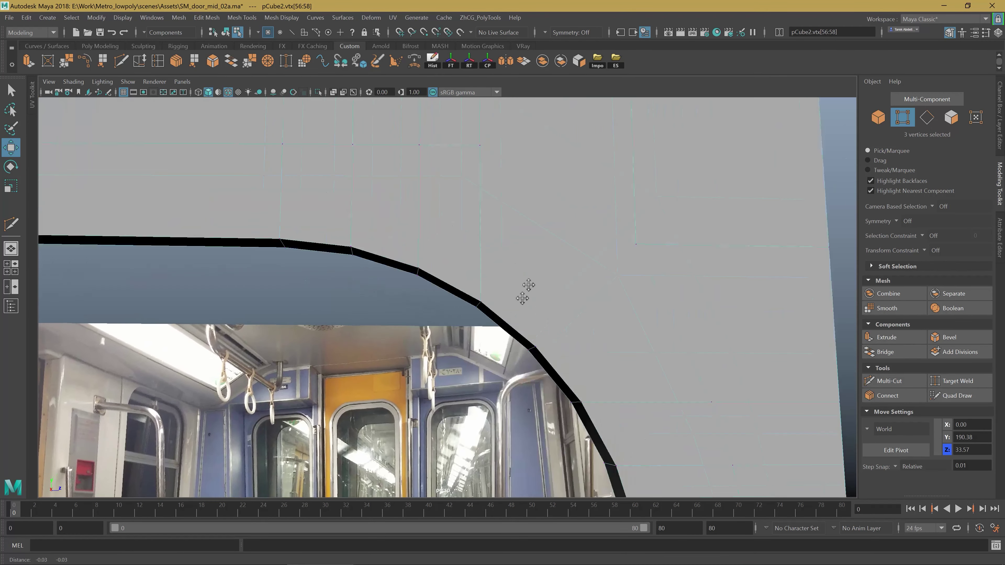
{"action": "scroll", "coordinate": [521, 287], "scroll_direction": "up", "scroll_amount": 2}
{"action": "scroll", "coordinate": [547, 242], "scroll_direction": "down", "scroll_amount": 4}
{"action": "scroll", "coordinate": [507, 311], "scroll_direction": "down", "scroll_amount": 2}
Select a curved-corner vertex, orbit the view, and clear the selection.
{"action": "left_click", "coordinate": [497, 294]}
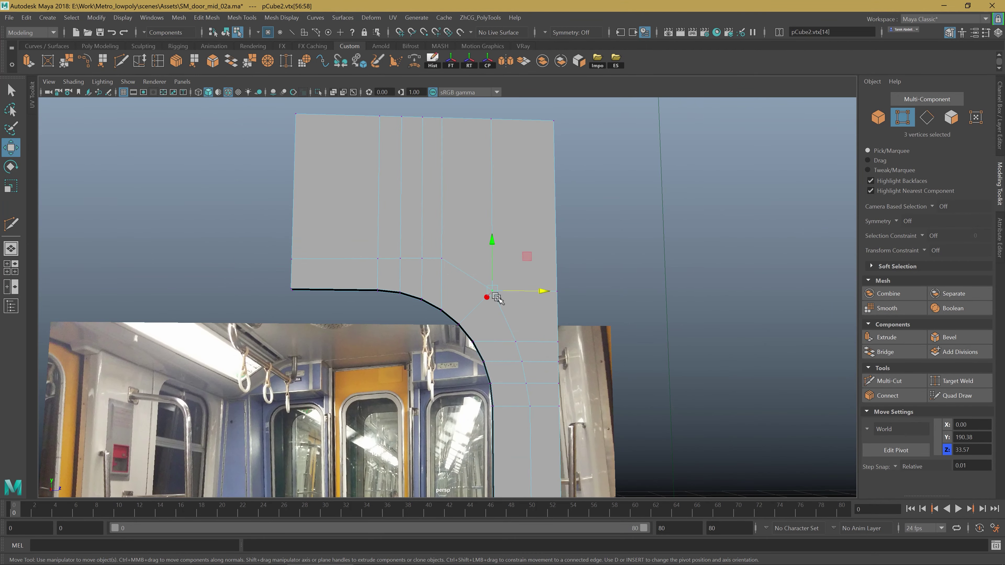
{"action": "mouse_move", "coordinate": [498, 295]}
{"action": "left_mouse_down", "text": "alt"}
{"action": "mouse_move", "coordinate": [521, 343]}
{"action": "mouse_move", "coordinate": [495, 330]}
{"action": "mouse_move", "coordinate": [446, 251]}
{"action": "mouse_move", "coordinate": [467, 259]}
{"action": "left_mouse_up", "text": "alt"}
{"action": "left_click", "coordinate": [449, 258]}
In Edge mode, slide the upper vertical edge loop to the right along the door outline.
{"action": "right_click_drag", "start_coordinate": [471, 190], "coordinate": [471, 155]}
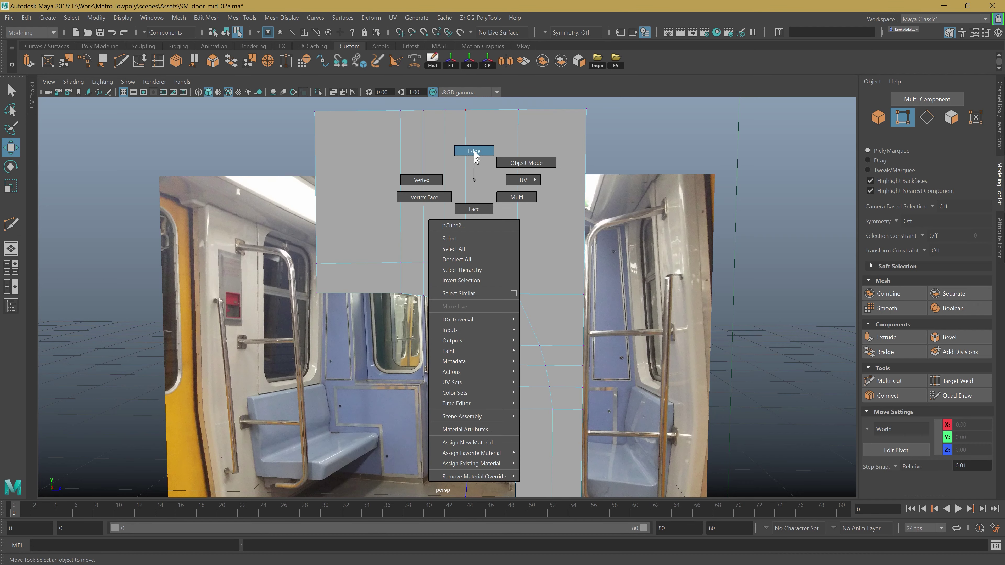
{"action": "double_click", "coordinate": [466, 174]}
{"action": "left_click", "coordinate": [446, 305], "text": "ctrl"}
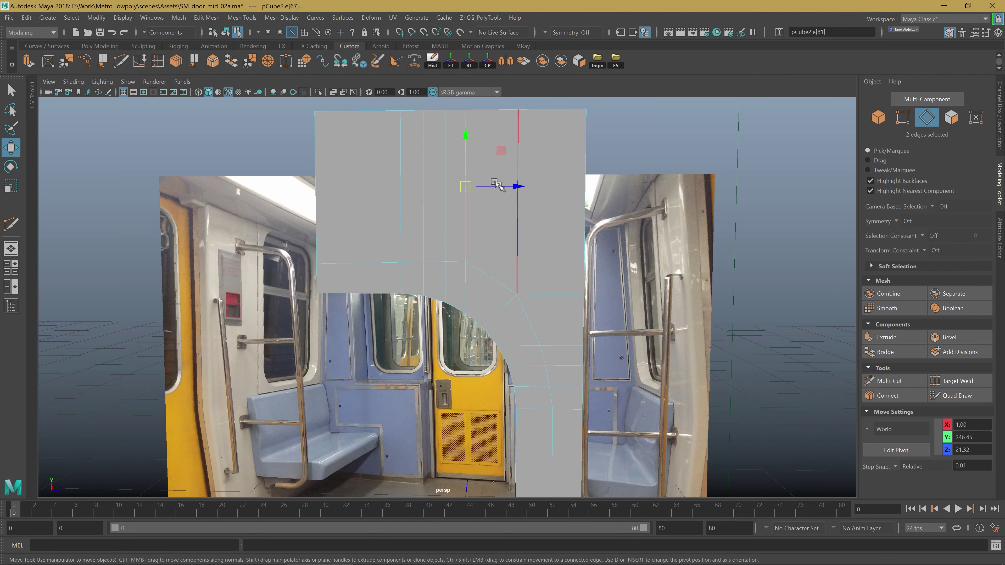
{"action": "left_click_drag", "start_coordinate": [507, 186], "coordinate": [528, 201]}
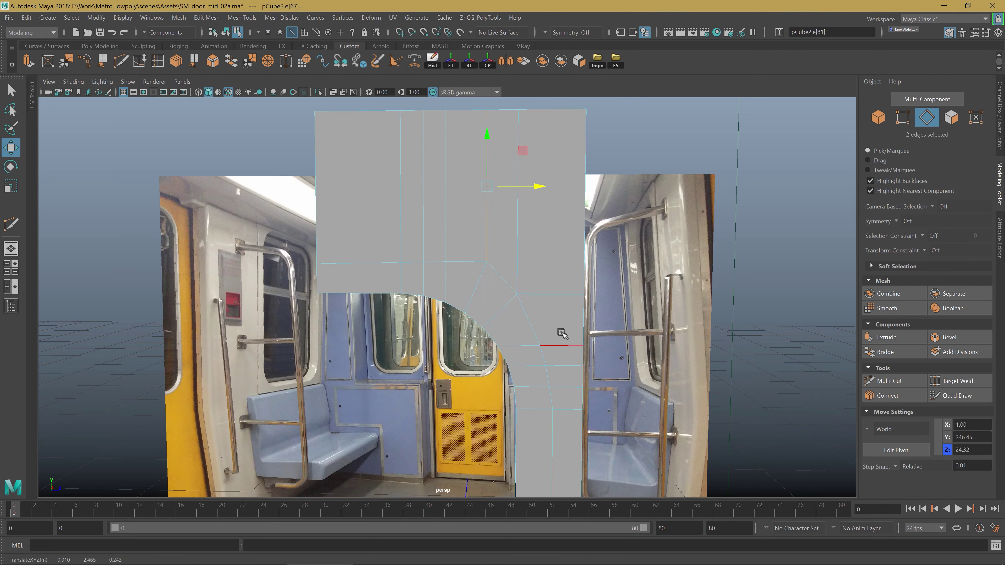
{"action": "left_click", "coordinate": [557, 347]}
{"action": "mouse_move", "coordinate": [526, 347]}
{"action": "left_mouse_down", "text": "alt"}
{"action": "mouse_move", "coordinate": [515, 333]}
{"action": "mouse_move", "coordinate": [559, 298]}
{"action": "left_mouse_up", "text": "alt"}
{"action": "left_click", "coordinate": [523, 325], "text": "shift"}
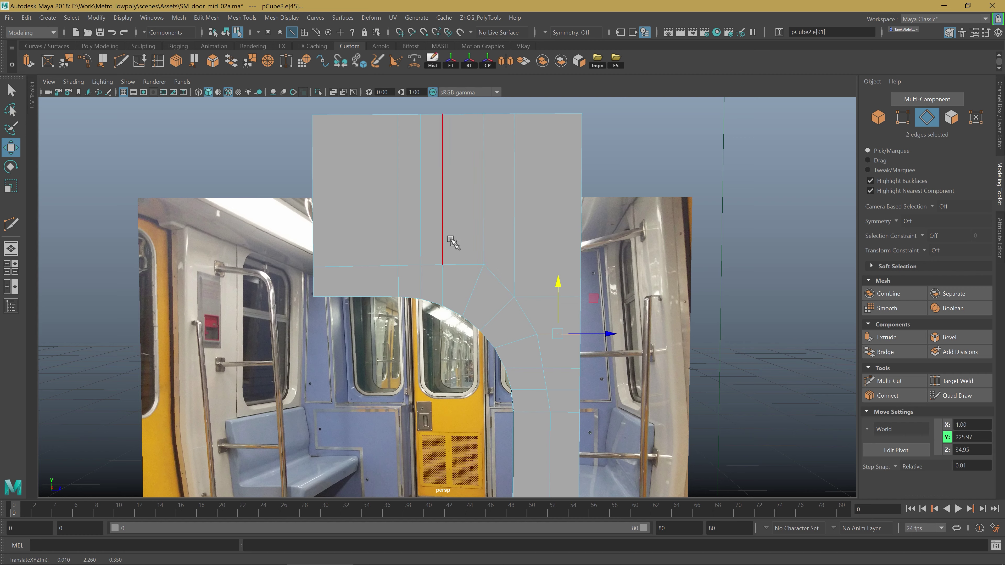
Shift the upper-panel edge loop further right and raise the edges along the curved cut.
{"action": "double_click", "coordinate": [442, 259]}
{"action": "left_click_drag", "start_coordinate": [420, 286], "coordinate": [471, 270], "text": "ctrl"}
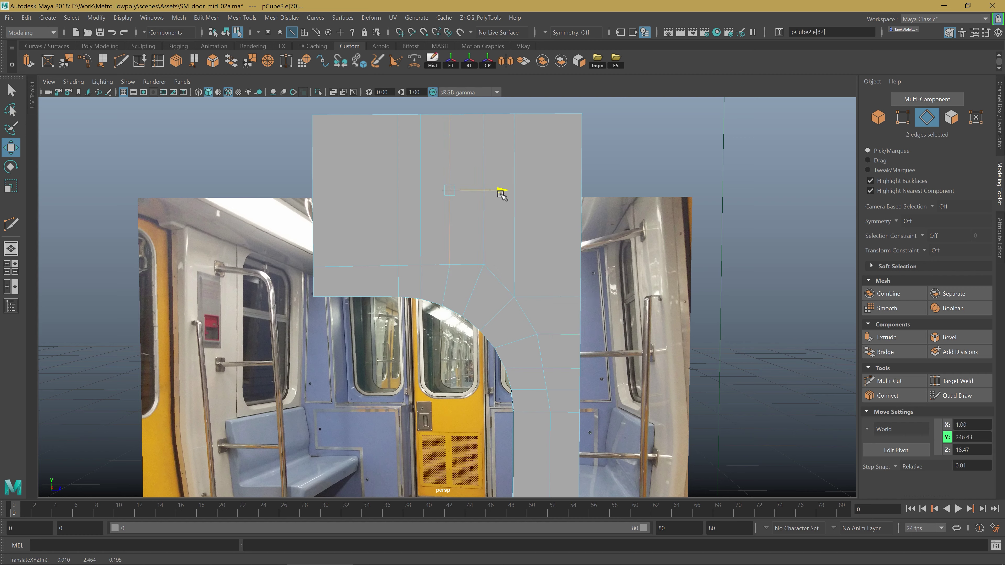
{"action": "left_click_drag", "start_coordinate": [495, 196], "coordinate": [502, 199]}
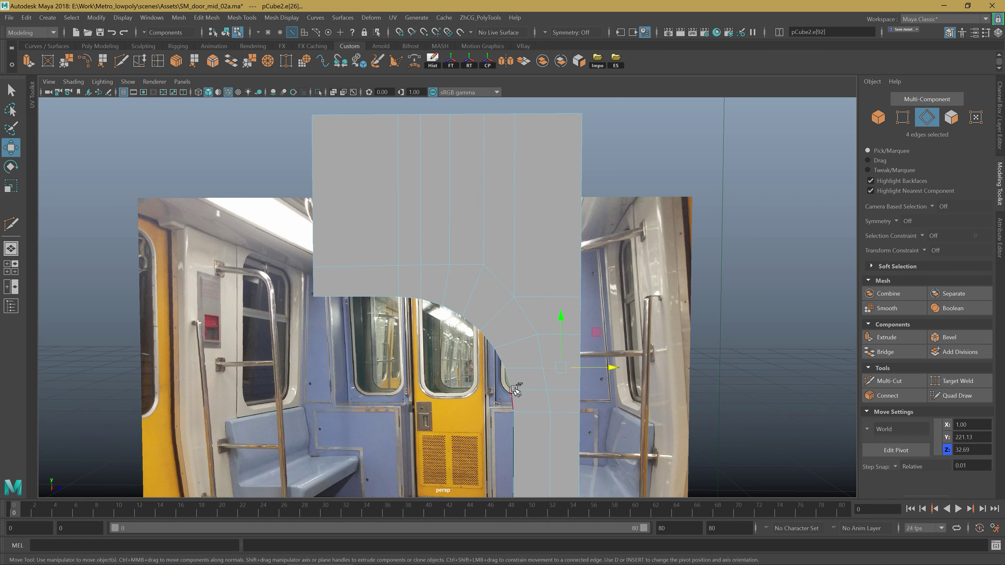
{"action": "left_click_drag", "start_coordinate": [468, 323], "coordinate": [499, 372]}
{"action": "left_click_drag", "start_coordinate": [561, 335], "coordinate": [562, 327]}
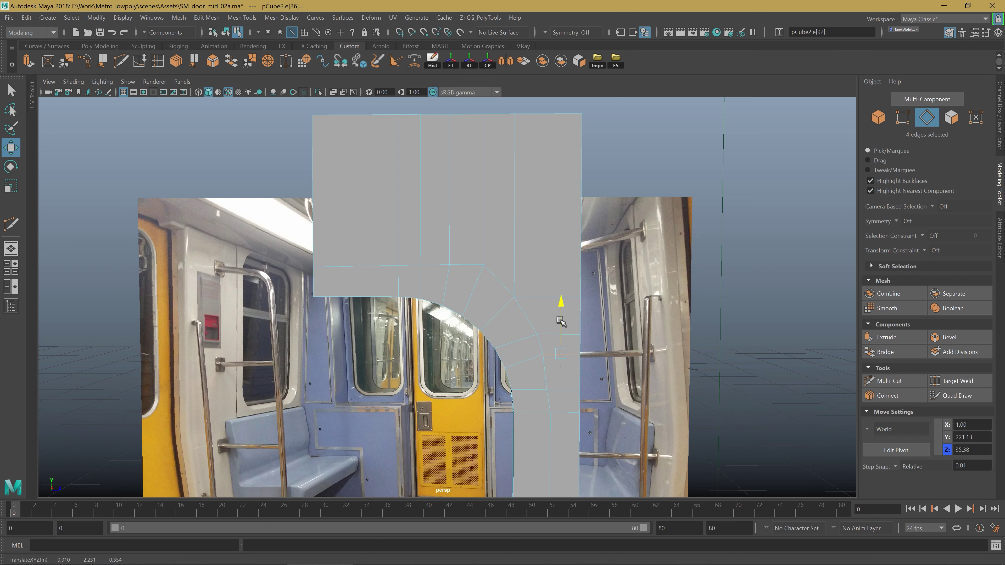
{"action": "right_click_drag", "start_coordinate": [515, 287], "coordinate": [489, 263]}
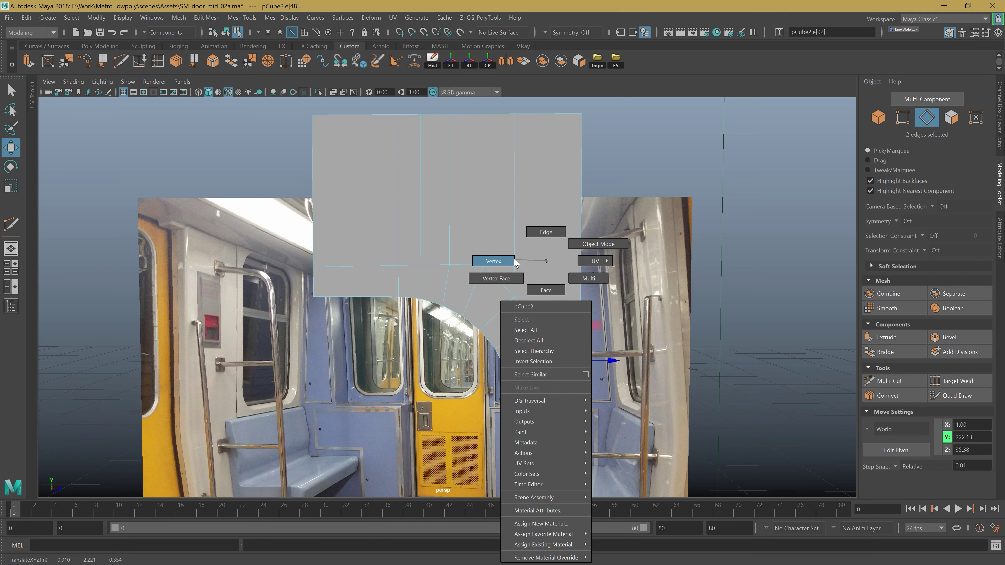
Lower the vertex where the curve begins to follow the photo's bend.
{"action": "left_click", "coordinate": [489, 264]}
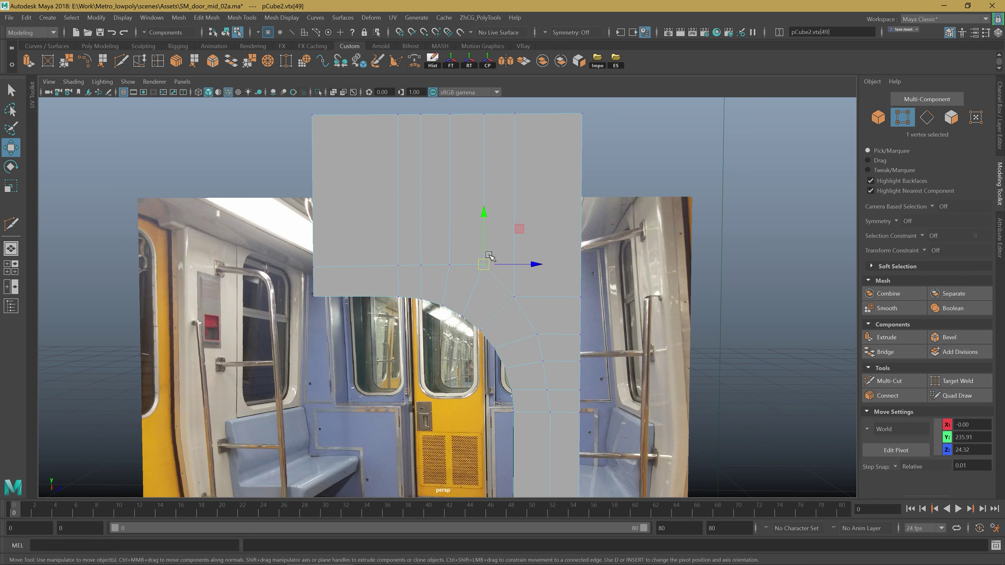
{"action": "left_click_drag", "start_coordinate": [486, 231], "coordinate": [488, 243]}
{"action": "left_click", "coordinate": [537, 335]}
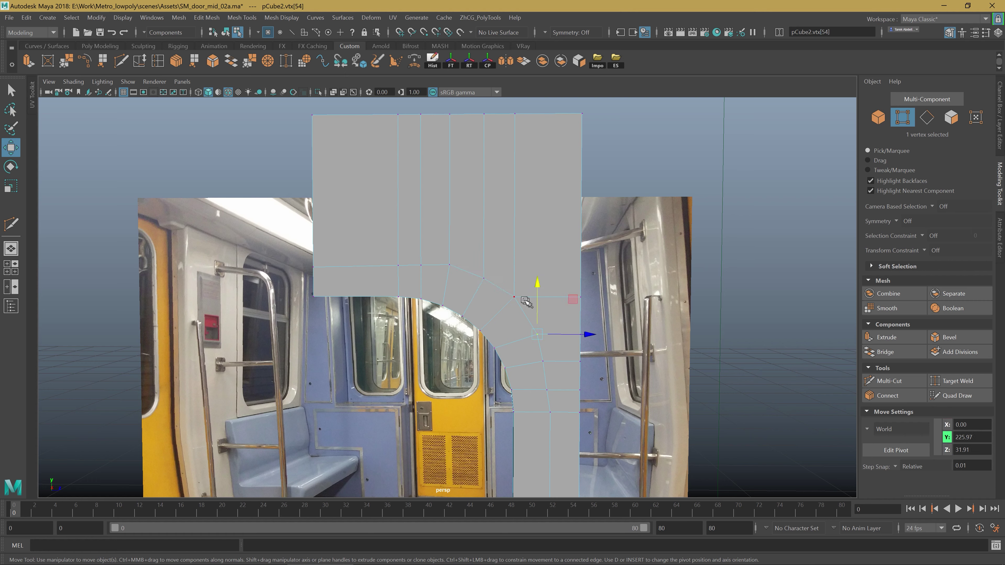
{"action": "middle_click_drag", "start_coordinate": [518, 332], "coordinate": [507, 247], "text": "alt"}
{"action": "left_click", "coordinate": [459, 230]}
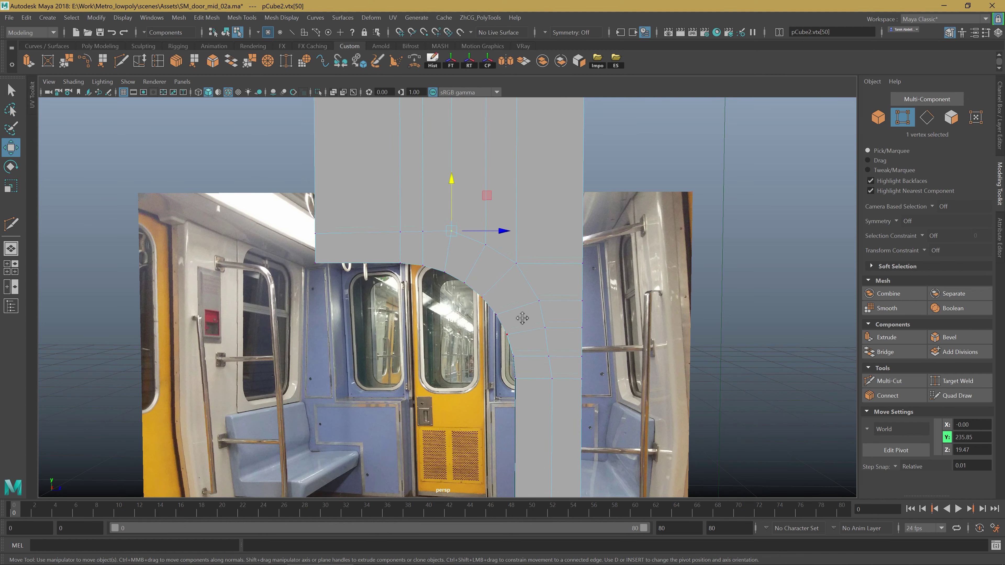
{"action": "middle_click_drag", "start_coordinate": [518, 321], "coordinate": [526, 294], "text": "alt"}
Slide the vertices down the curve sideways, undoing the unwanted last move.
{"action": "left_click", "coordinate": [544, 273]}
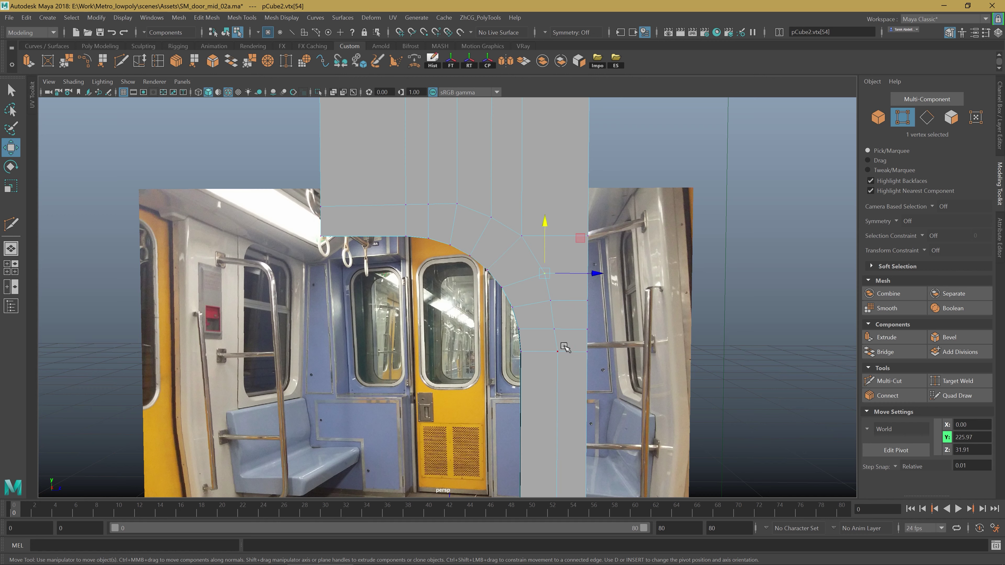
{"action": "left_click", "coordinate": [551, 299]}
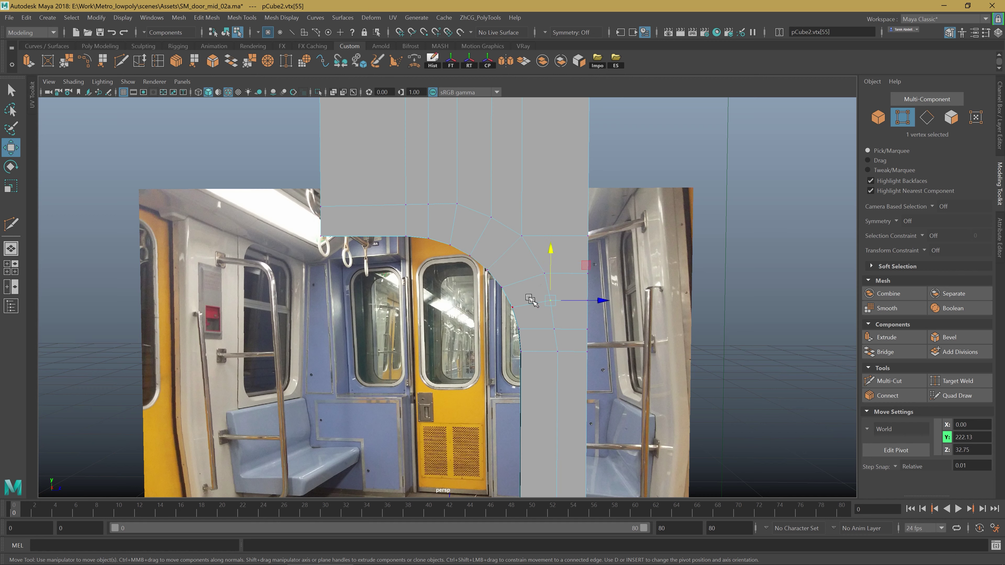
{"action": "left_click", "coordinate": [554, 328]}
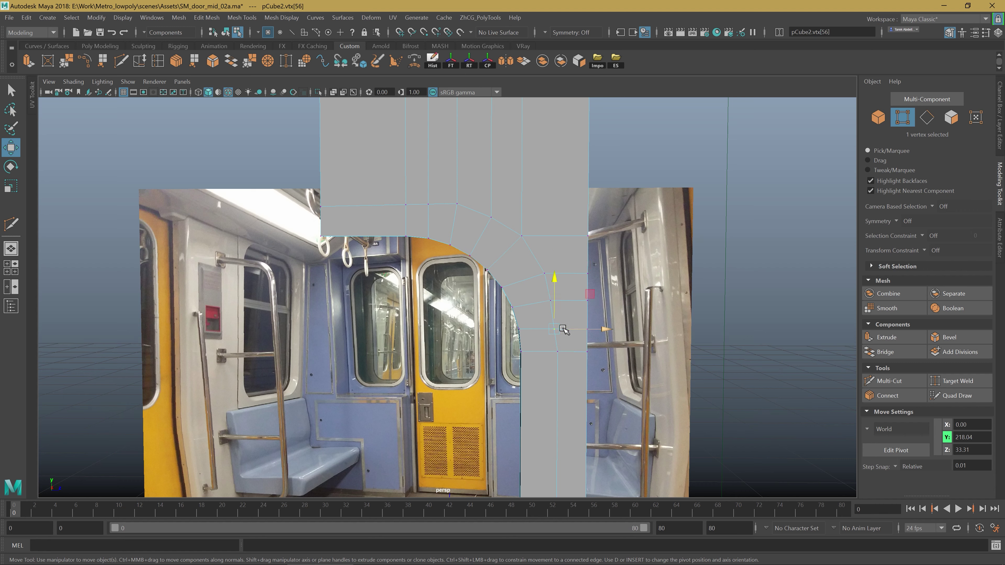
{"action": "left_click_drag", "start_coordinate": [584, 330], "coordinate": [598, 329]}
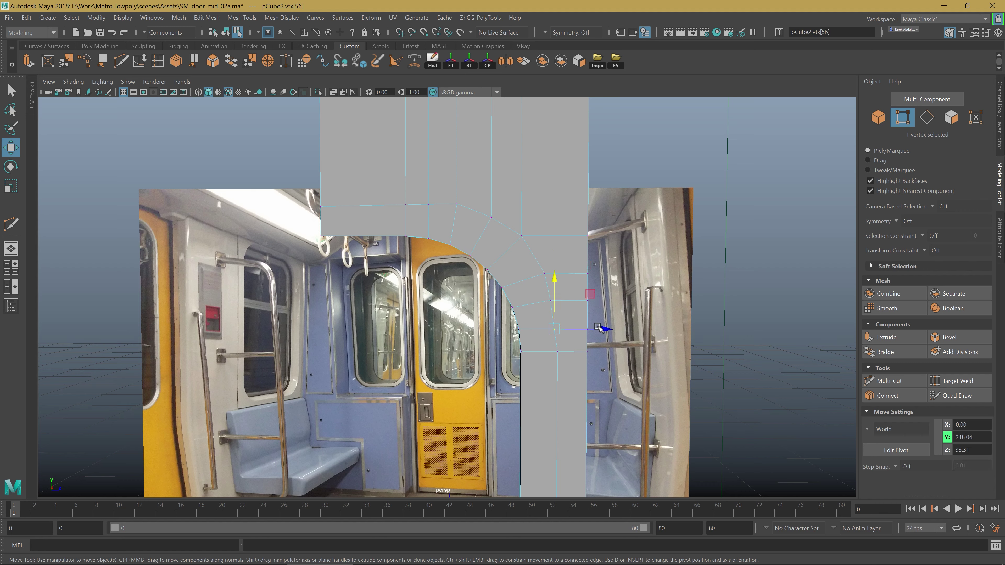
{"action": "left_click", "coordinate": [550, 301]}
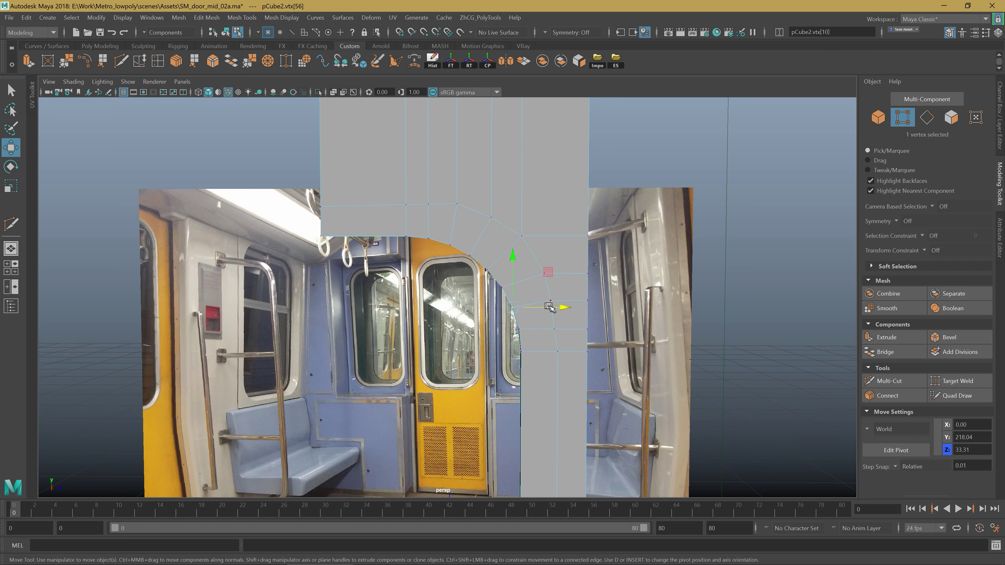
{"action": "left_click_drag", "start_coordinate": [579, 303], "coordinate": [578, 306]}
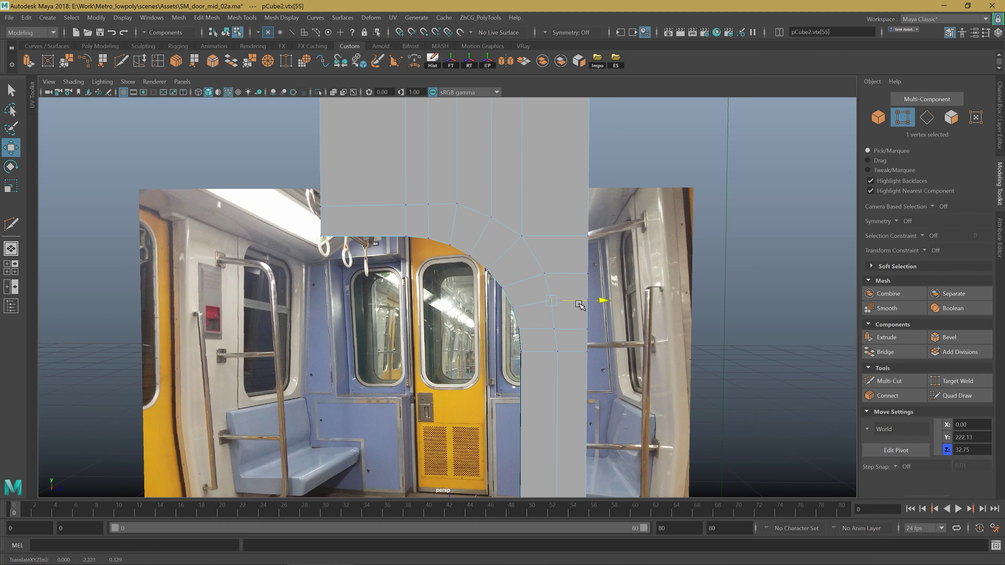
{"action": "key", "text": "ctrl+z"}
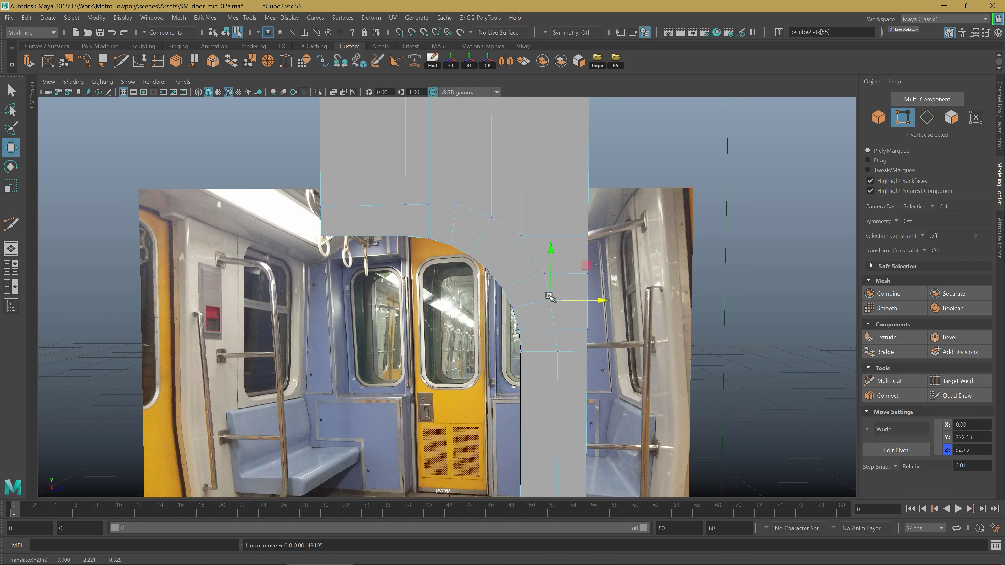
Nudge individual curve vertices slightly left and down, undoing the last change.
{"action": "mouse_move", "coordinate": [593, 312]}
{"action": "left_mouse_down", "text": "shift"}
{"action": "mouse_move", "coordinate": [558, 279]}
{"action": "mouse_move", "coordinate": [570, 282]}
{"action": "mouse_move", "coordinate": [540, 269]}
{"action": "mouse_move", "coordinate": [563, 240]}
{"action": "left_mouse_up", "text": "shift"}
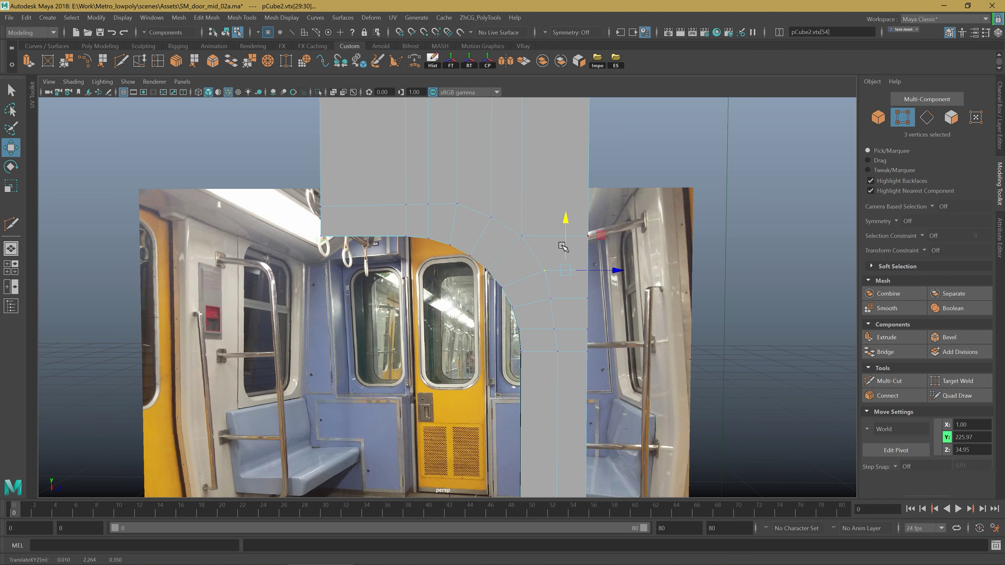
{"action": "left_click", "coordinate": [544, 269]}
{"action": "left_click_drag", "start_coordinate": [569, 271], "coordinate": [567, 270]}
{"action": "scroll", "coordinate": [510, 224], "scroll_direction": "down", "scroll_amount": 1}
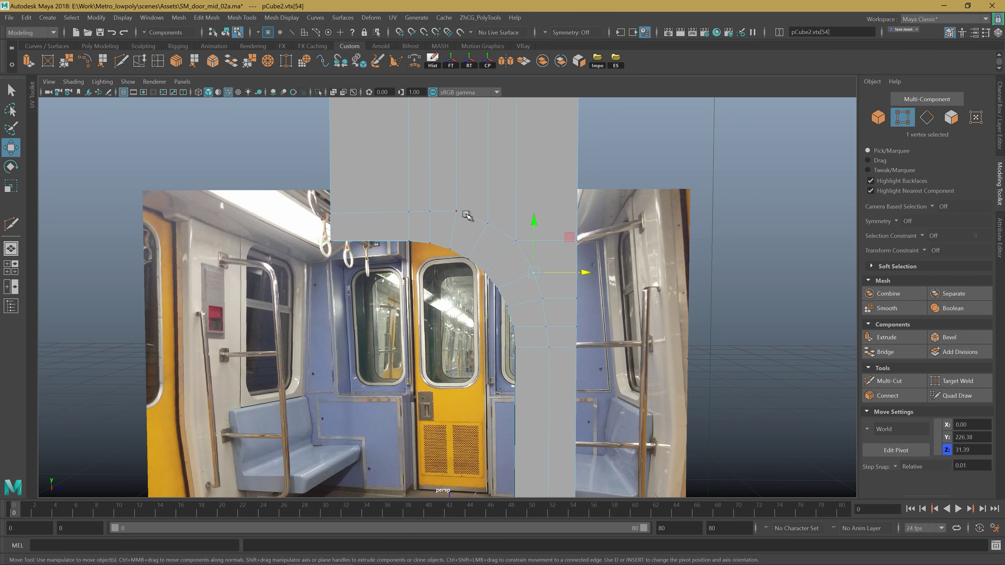
{"action": "left_click", "coordinate": [459, 212]}
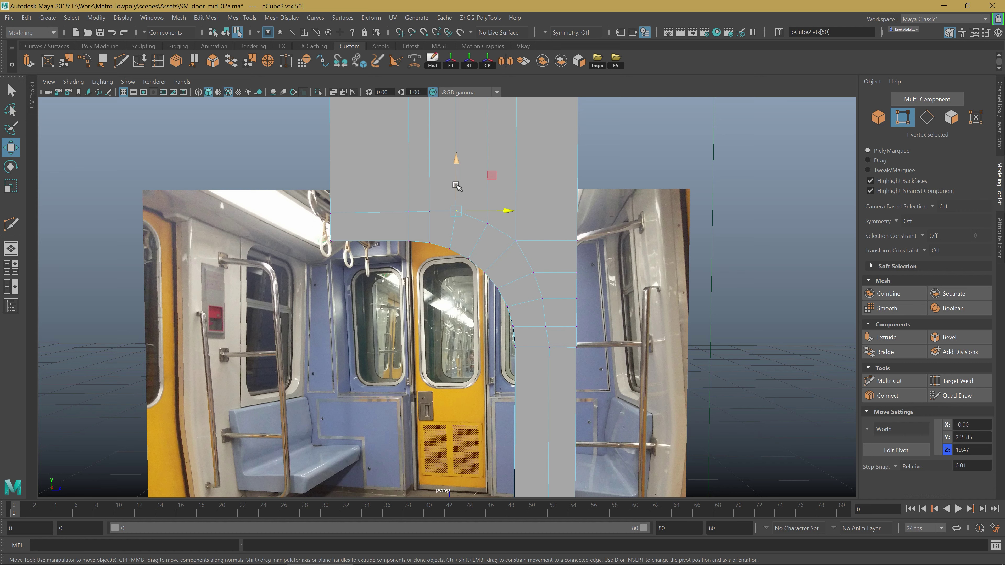
{"action": "middle_click_drag", "start_coordinate": [456, 186], "coordinate": [459, 190], "text": "shift"}
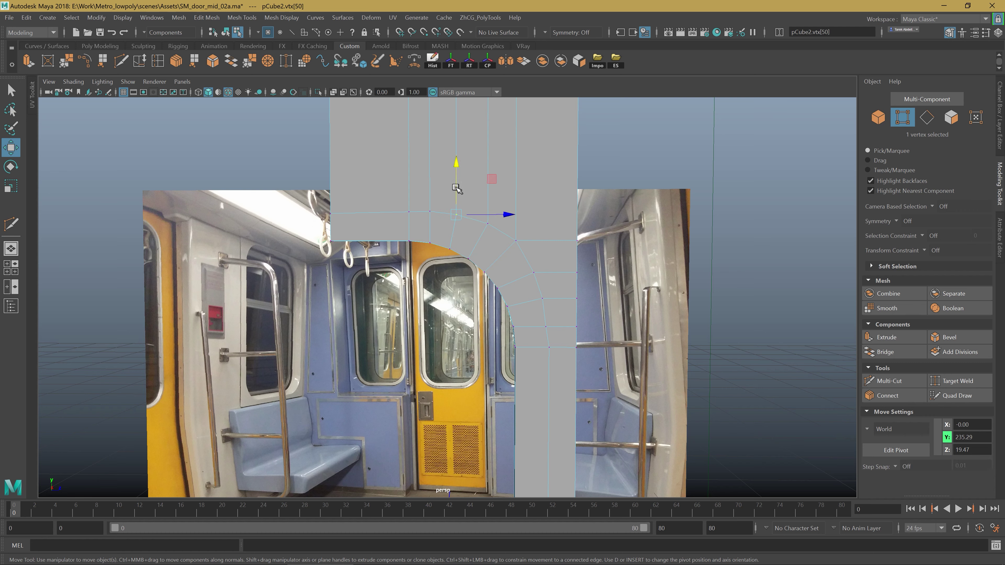
{"action": "key", "text": "ctrl+z"}
Undo raising the three top vertices and nudge the single vertex on the edge instead.
{"action": "mouse_move", "coordinate": [294, 226]}
{"action": "left_mouse_down"}
{"action": "mouse_move", "coordinate": [436, 203]}
{"action": "mouse_move", "coordinate": [380, 187]}
{"action": "left_mouse_up"}
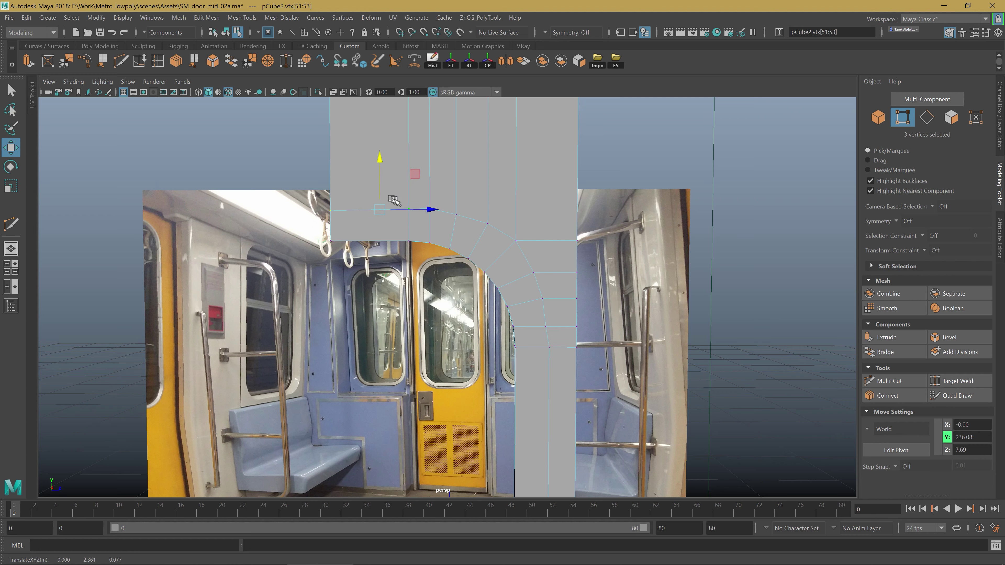
{"action": "key", "text": "ctrl+z"}
{"action": "left_click", "coordinate": [456, 213]}
{"action": "left_click_drag", "start_coordinate": [455, 200], "coordinate": [452, 196]}
Undo the last vertex move and save the scene with Ctrl+S.
{"action": "key", "text": "ctrl+z"}
{"action": "scroll", "coordinate": [452, 196], "scroll_direction": "down", "scroll_amount": 2}
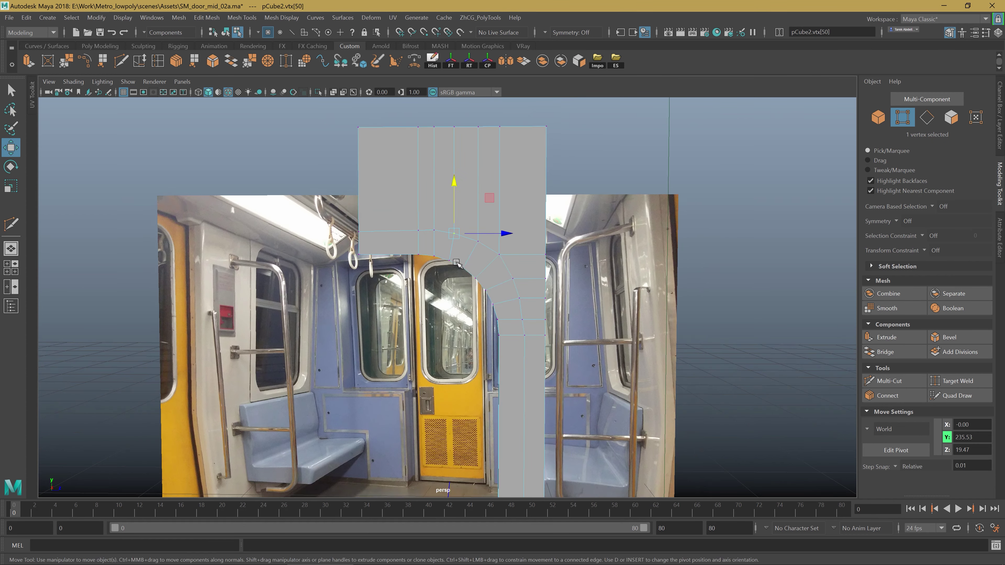
{"action": "scroll", "coordinate": [455, 206], "scroll_direction": "down", "scroll_amount": 2}
{"action": "scroll", "coordinate": [463, 237], "scroll_direction": "down", "scroll_amount": 2}
{"action": "middle_click_drag", "start_coordinate": [471, 265], "coordinate": [500, 182], "text": "alt"}
{"action": "key", "text": "q"}
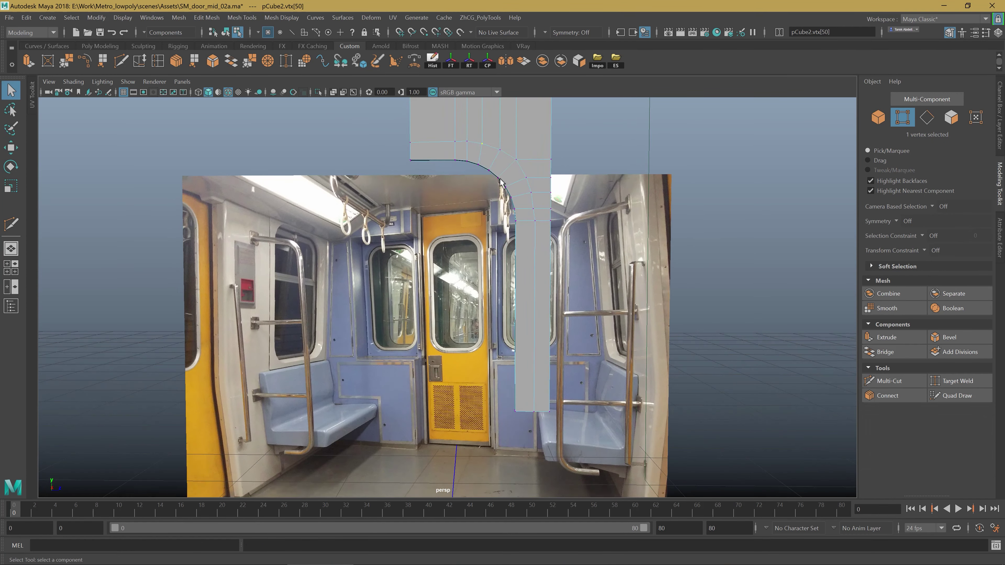
{"action": "key", "text": "ctrl+o"}
{"action": "key", "text": "Escape"}
{"action": "middle_click_drag", "start_coordinate": [511, 260], "coordinate": [521, 255], "text": "alt"}
{"action": "key", "text": "ctrl+s"}
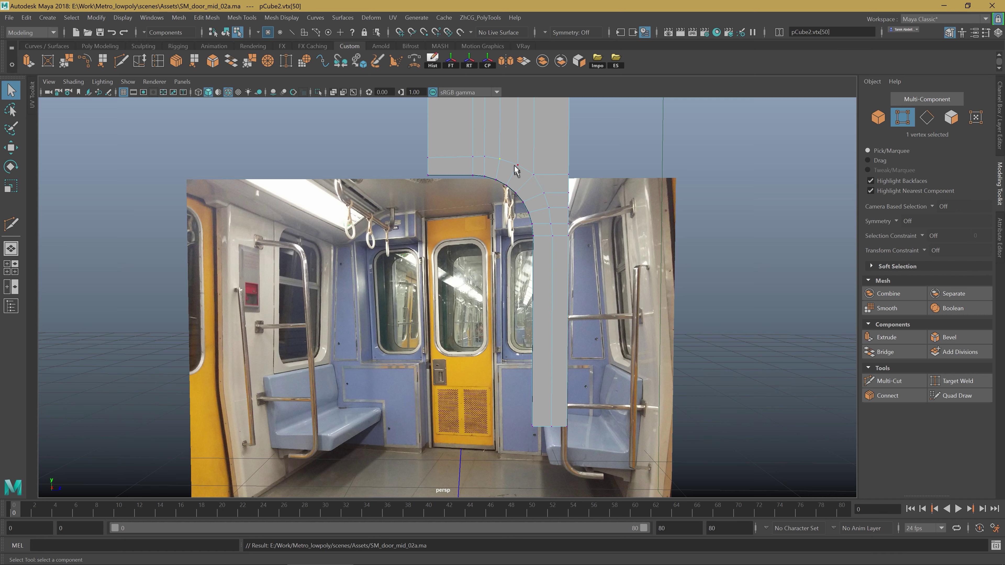
Slide three top-edge vertices sideways along X, then return to Object Mode.
{"action": "key", "text": "alt"}
{"action": "middle_click_drag", "start_coordinate": [521, 159], "coordinate": [528, 251], "text": "alt"}
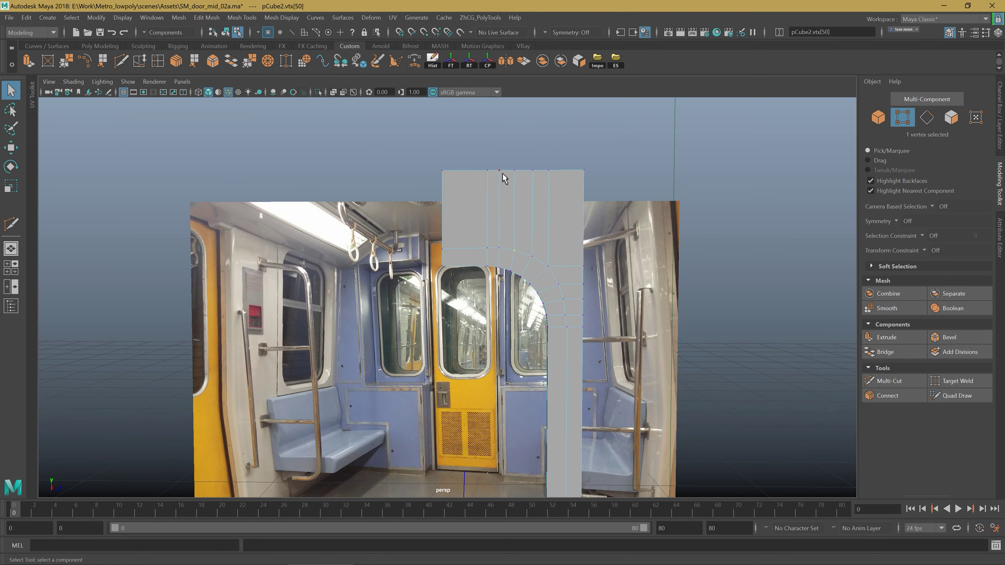
{"action": "left_click_drag", "start_coordinate": [510, 192], "coordinate": [505, 225]}
{"action": "left_click", "coordinate": [499, 248], "text": "shift"}
{"action": "key", "text": "w"}
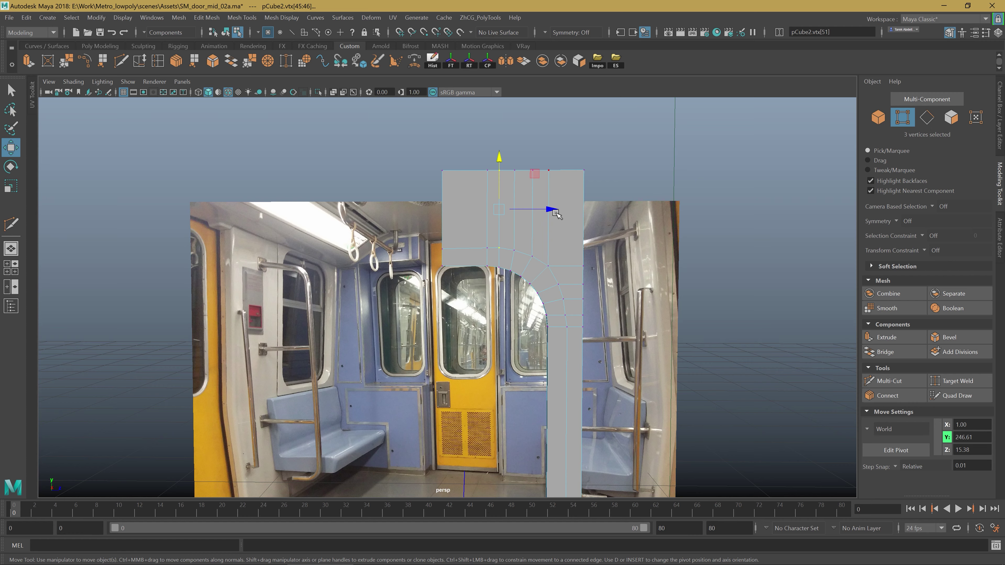
{"action": "key", "text": "j"}
{"action": "left_click_drag", "start_coordinate": [556, 213], "coordinate": [551, 211]}
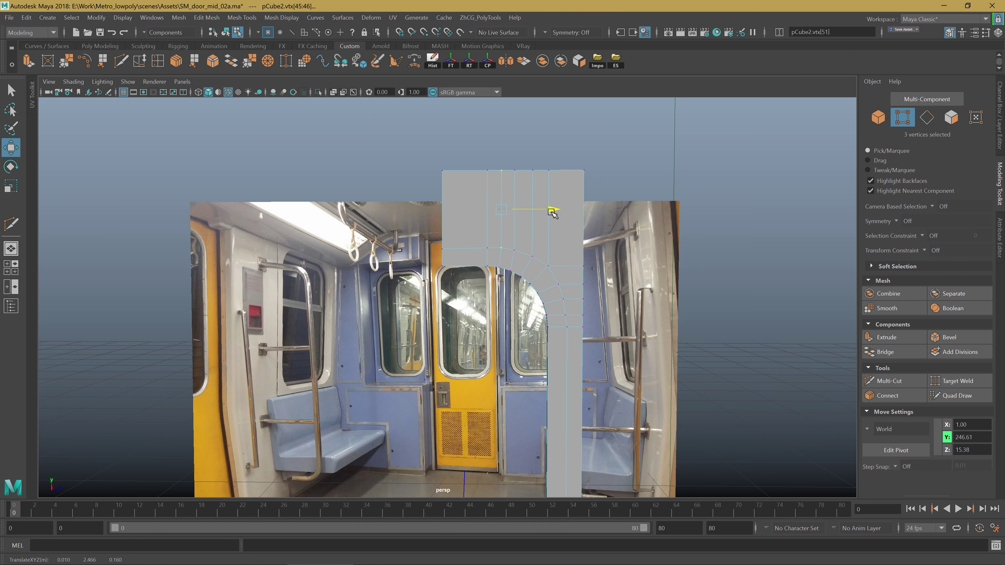
{"action": "right_click_drag", "start_coordinate": [551, 214], "coordinate": [550, 182]}
{"action": "middle_click_drag", "start_coordinate": [550, 182], "coordinate": [550, 161], "text": "alt"}
{"action": "mouse_move", "coordinate": [550, 162]}
{"action": "right_mouse_down", "text": "alt"}
{"action": "mouse_move", "coordinate": [529, 184]}
{"action": "mouse_move", "coordinate": [501, 361]}
{"action": "right_mouse_up", "text": "alt"}
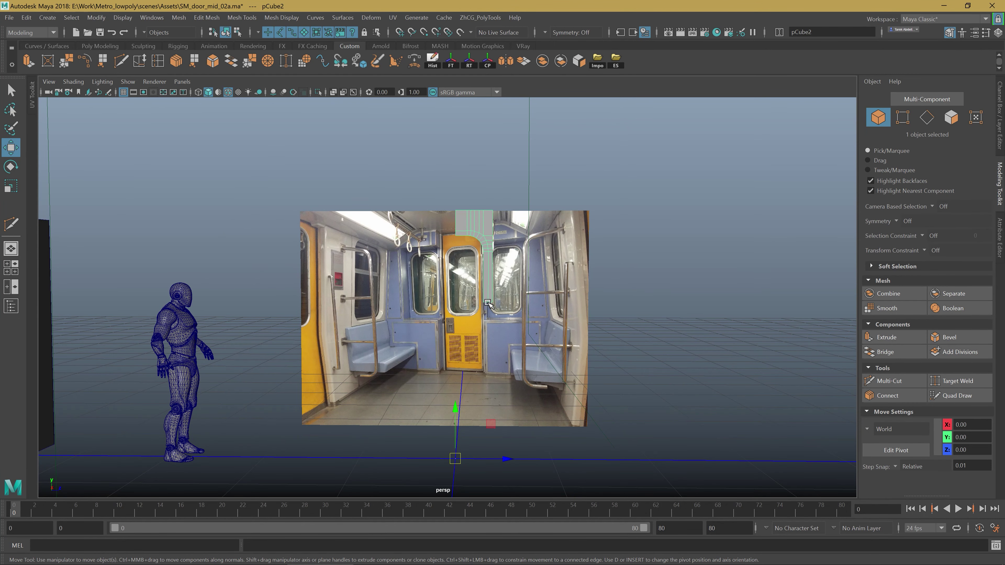
Raise the door-frame pivot from the floor to the doorway centre at Y 162.72.
{"action": "key", "text": "d"}
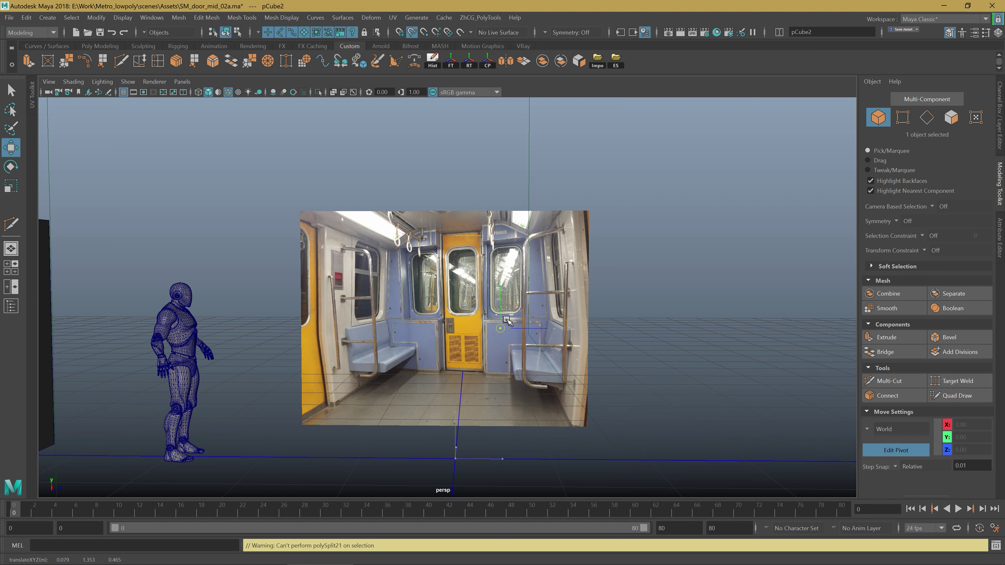
{"action": "left_click", "coordinate": [508, 310]}
{"action": "key", "text": "ctrl+z"}
{"action": "right_click_drag", "start_coordinate": [471, 202], "coordinate": [491, 208]}
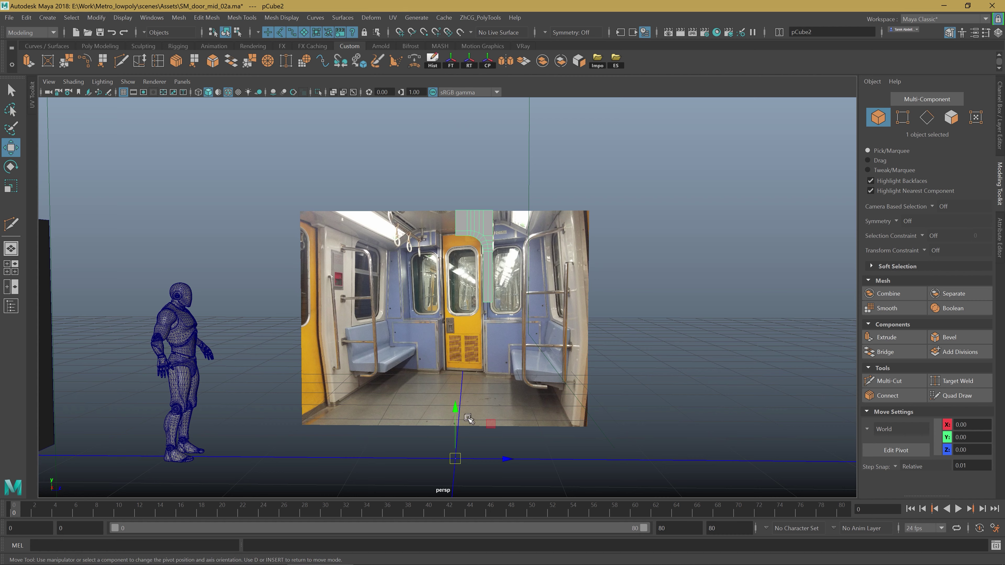
{"action": "key", "text": "d"}
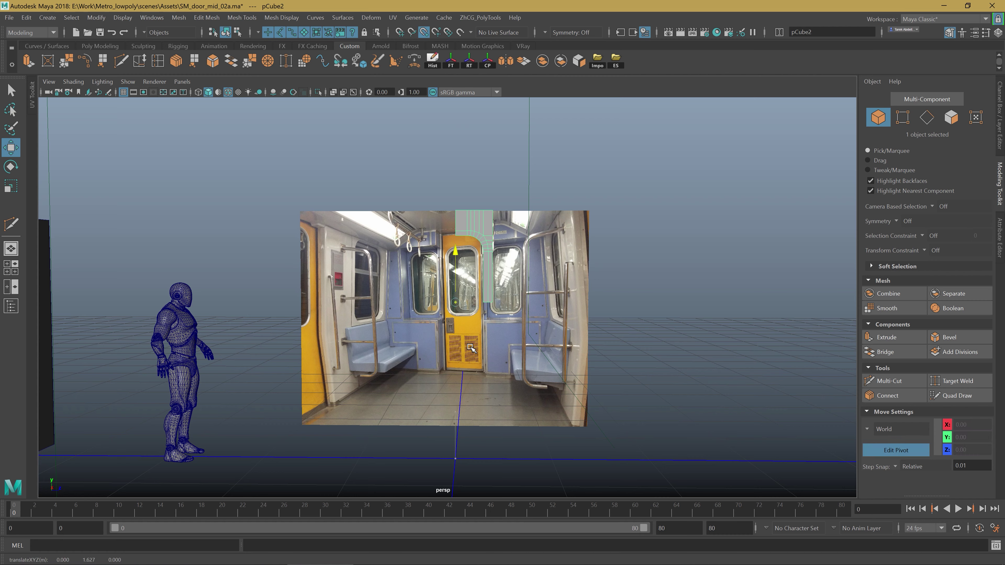
{"action": "key", "text": "ctrl+z"}
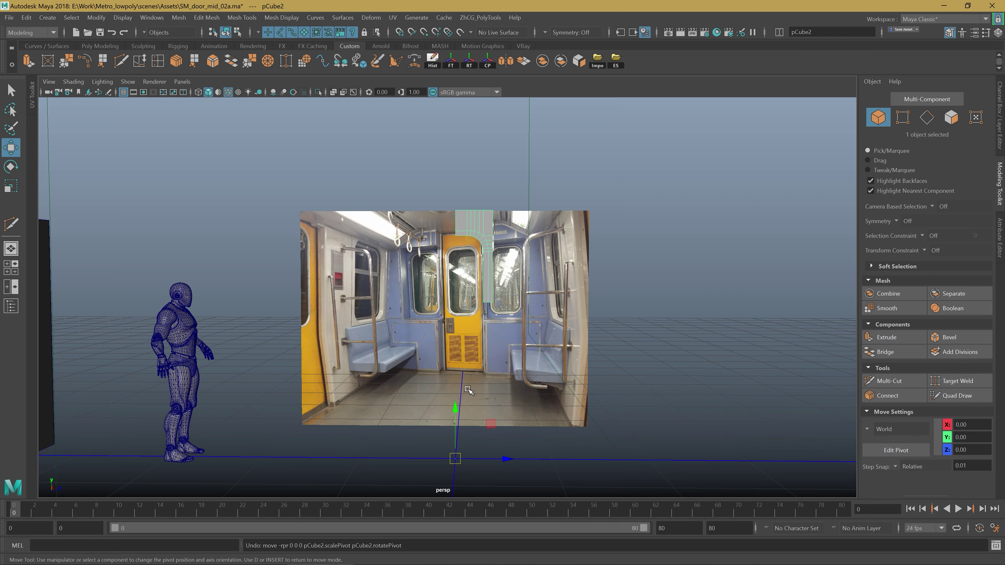
{"action": "key", "text": "d"}
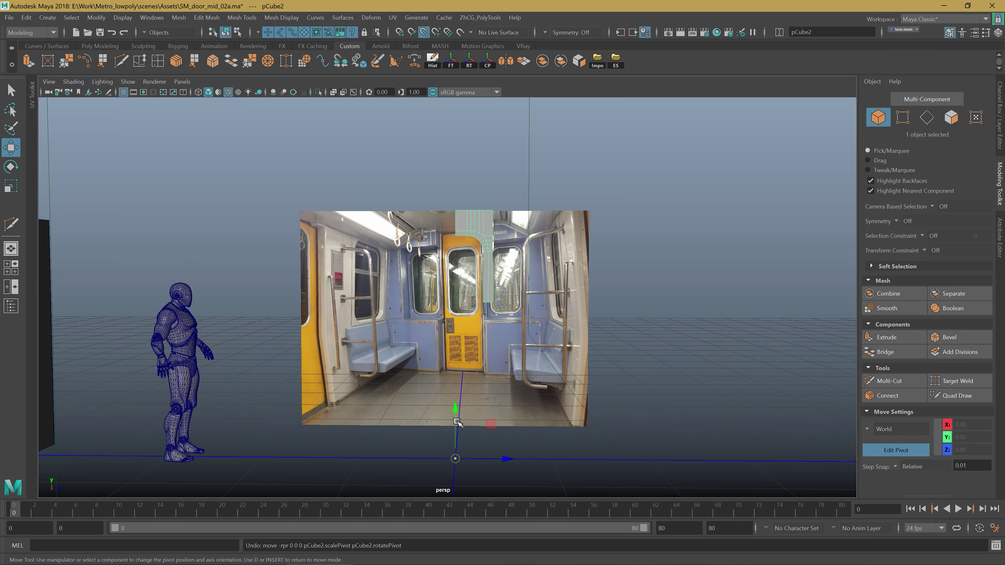
{"action": "left_click_drag", "start_coordinate": [457, 420], "coordinate": [501, 319]}
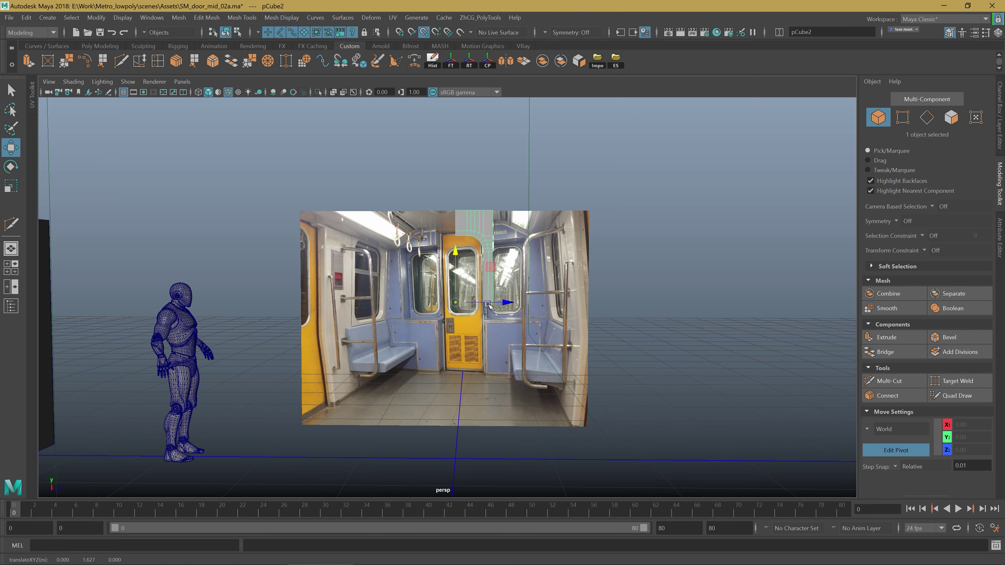
{"action": "key", "text": "d"}
{"action": "scroll", "coordinate": [452, 272], "scroll_direction": "up", "scroll_amount": 2}
{"action": "scroll", "coordinate": [538, 308], "scroll_direction": "up", "scroll_amount": 2}
{"action": "scroll", "coordinate": [475, 301], "scroll_direction": "up", "scroll_amount": 1}
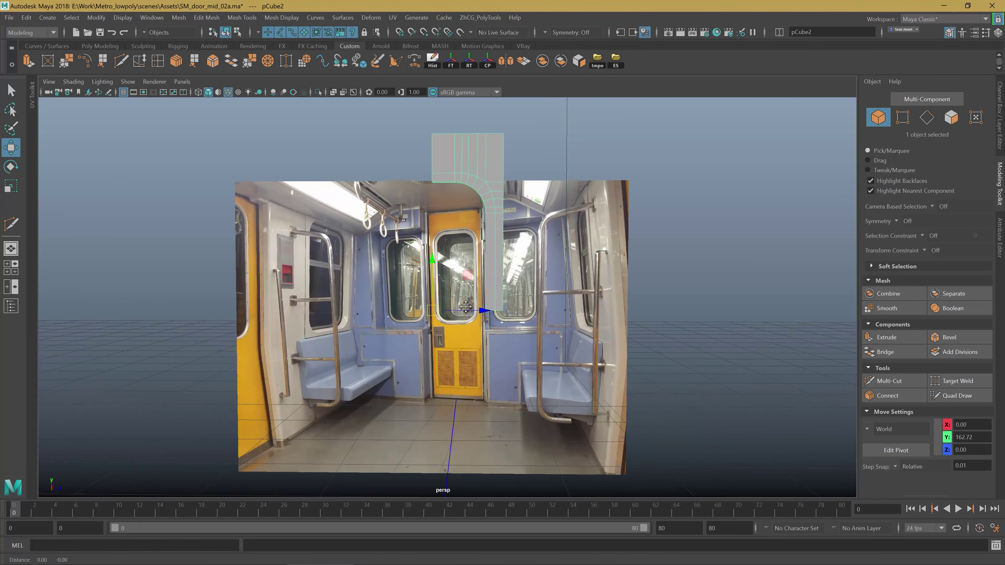
{"action": "scroll", "coordinate": [479, 309], "scroll_direction": "up", "scroll_amount": 1}
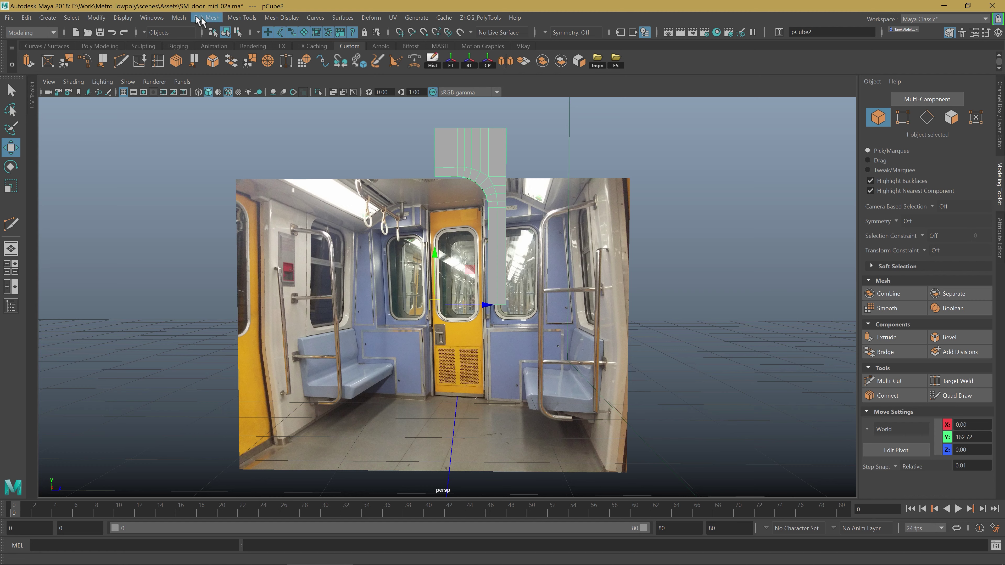
Mirror the mesh on Y about its Object pivot with Cut Geometry on, merging border vertices.
{"action": "left_click", "coordinate": [182, 19]}
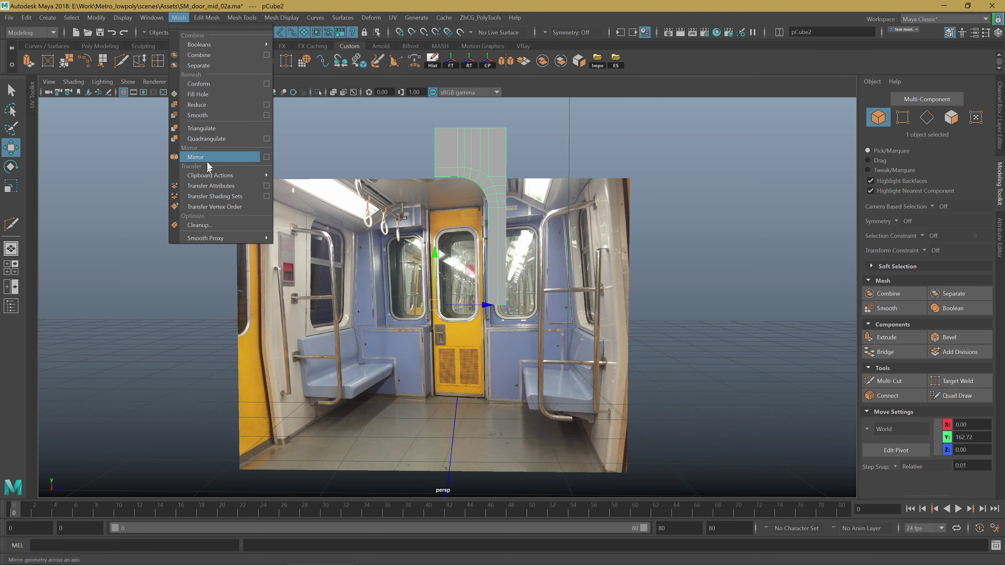
{"action": "left_click", "coordinate": [267, 158]}
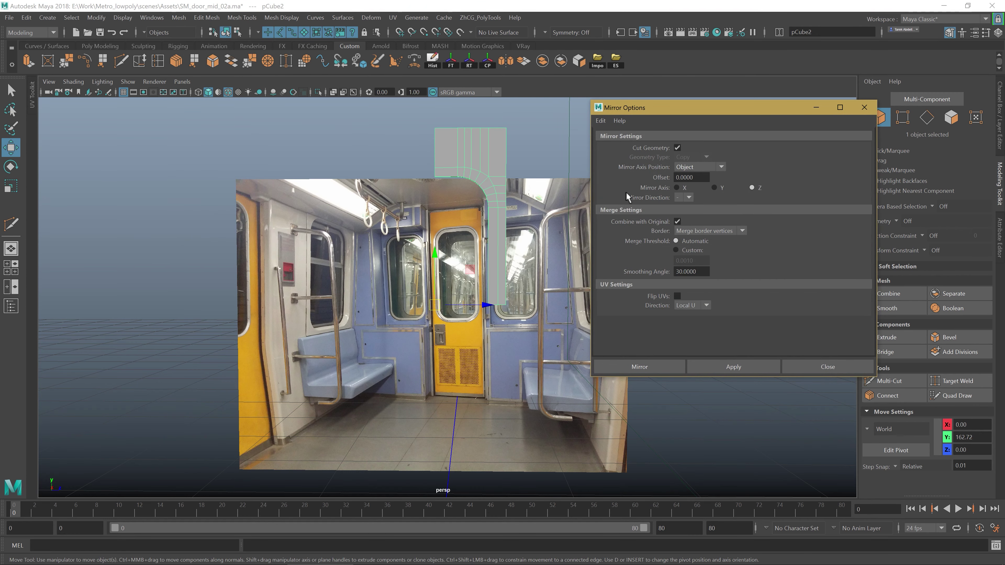
{"action": "middle_click_drag", "start_coordinate": [507, 237], "coordinate": [505, 202], "text": "alt"}
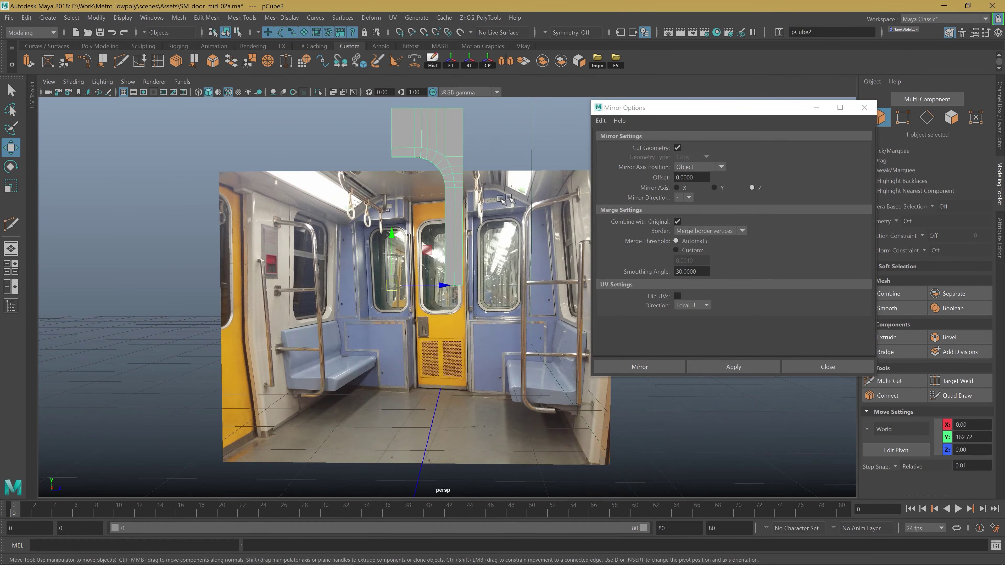
{"action": "left_click", "coordinate": [722, 166]}
{"action": "left_click", "coordinate": [723, 172]}
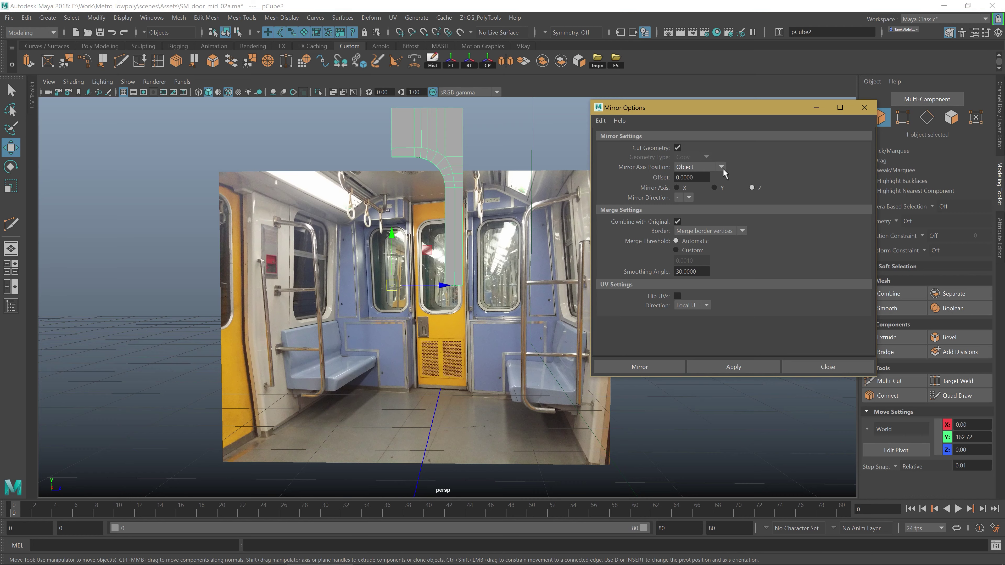
{"action": "left_click", "coordinate": [677, 148]}
{"action": "left_click", "coordinate": [722, 168]}
{"action": "left_click", "coordinate": [697, 183]}
{"action": "left_click", "coordinate": [677, 147]}
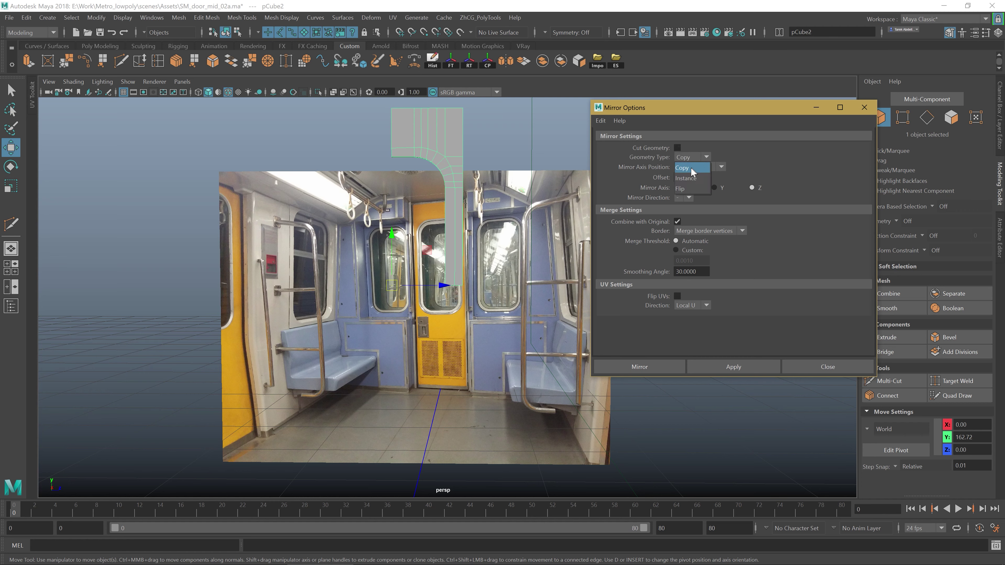
{"action": "left_click", "coordinate": [692, 171]}
{"action": "left_click", "coordinate": [678, 148]}
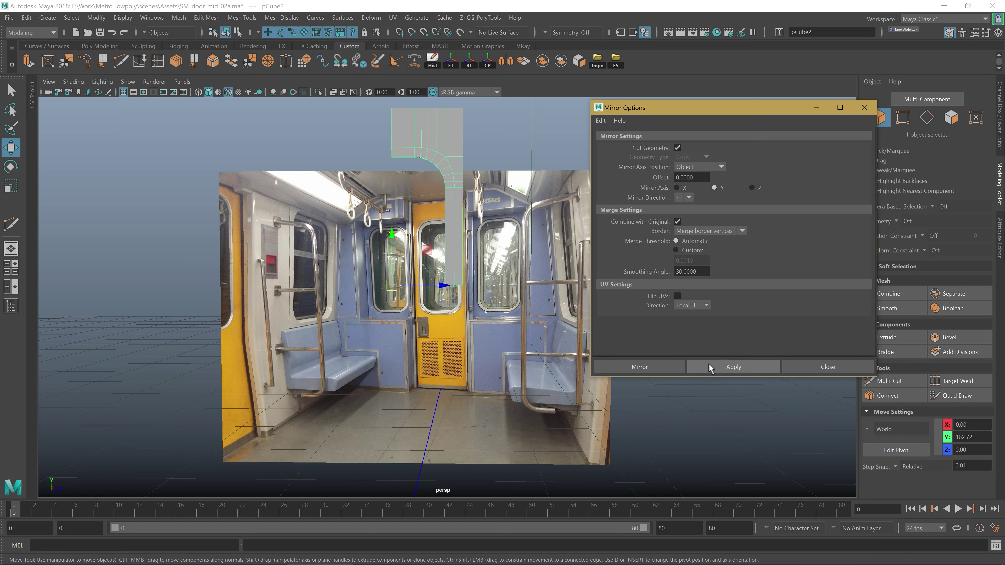
{"action": "left_click", "coordinate": [722, 367]}
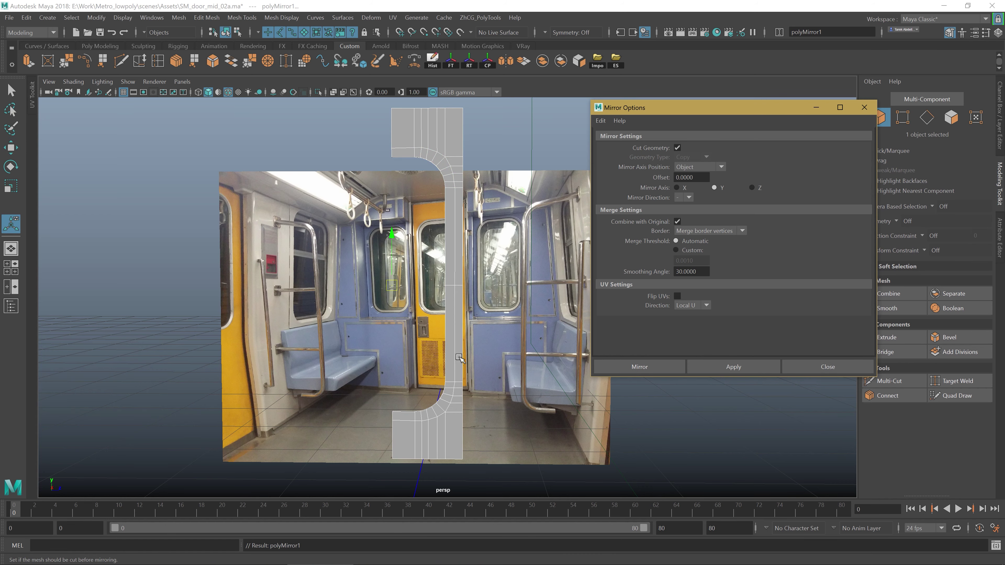
Set the polyMirror merge threshold to 0.31.
{"action": "left_click", "coordinate": [865, 108]}
{"action": "left_click_drag", "start_coordinate": [568, 344], "coordinate": [759, 242], "text": "alt"}
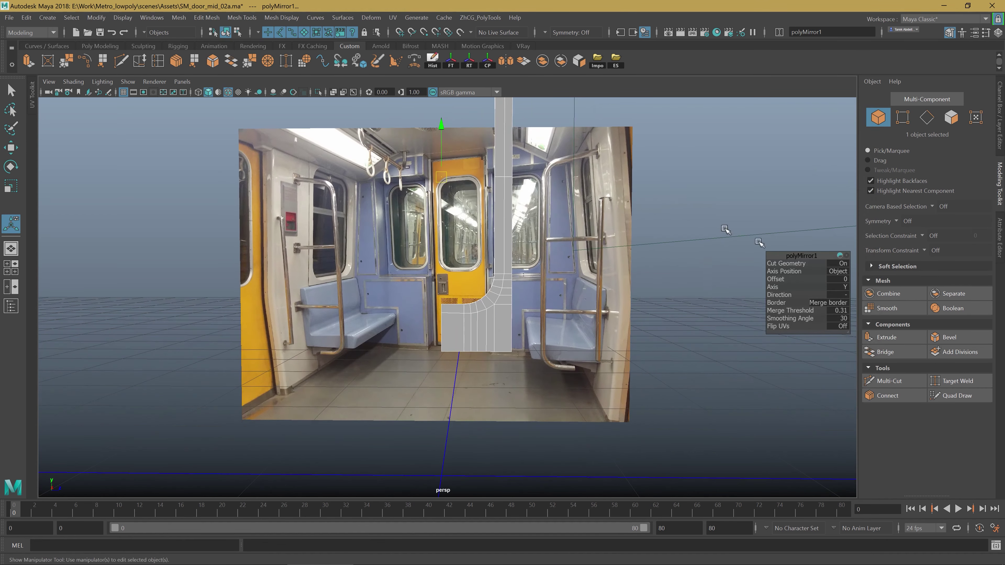
{"action": "left_click_drag", "start_coordinate": [819, 264], "coordinate": [729, 221]}
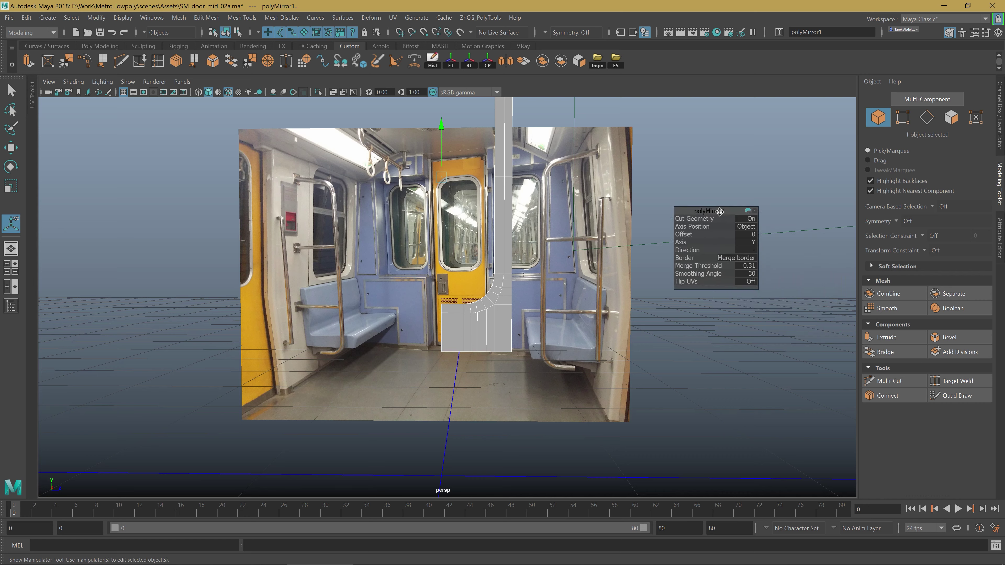
{"action": "left_click", "coordinate": [753, 269]}
{"action": "left_click_drag", "start_coordinate": [753, 270], "coordinate": [711, 291], "text": "alt"}
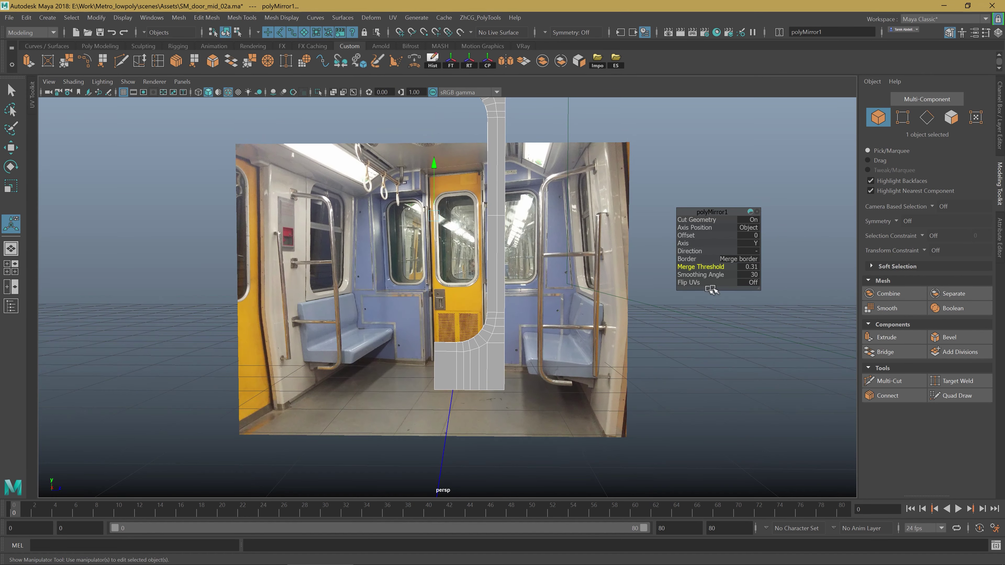
{"action": "left_click", "coordinate": [754, 266]}
{"action": "key", "text": "Return"}
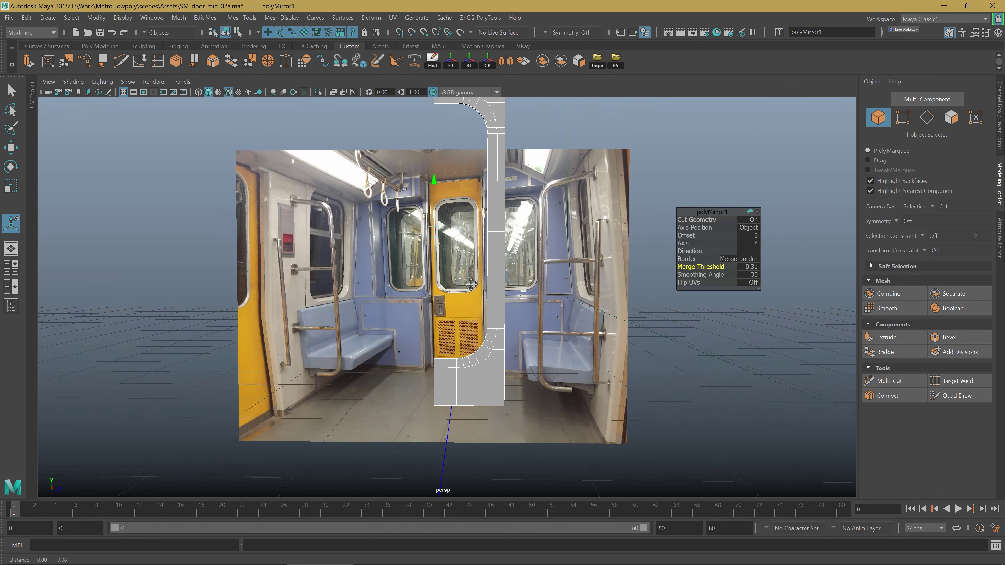
Return to the Select Tool and marquee-select the vertices at the bottom of the frame.
{"action": "right_click_drag", "start_coordinate": [487, 230], "coordinate": [543, 208], "text": "alt"}
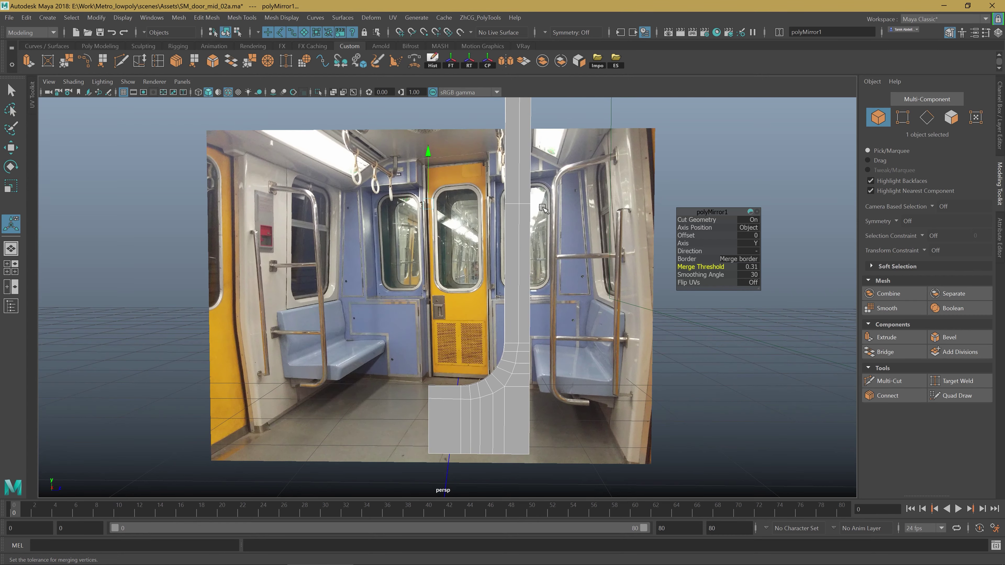
{"action": "left_click_drag", "start_coordinate": [500, 212], "coordinate": [512, 204], "text": "alt"}
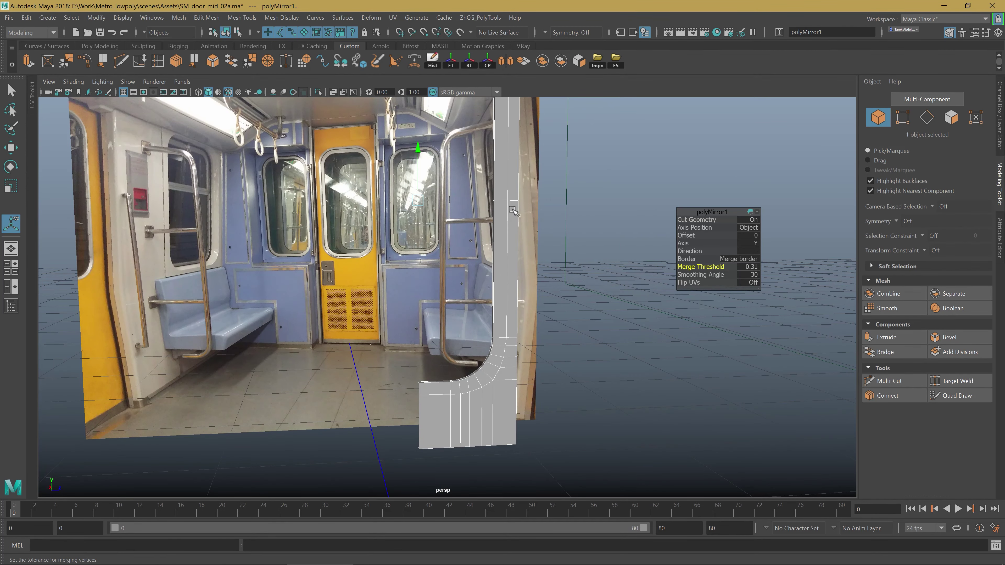
{"action": "right_click_drag", "start_coordinate": [513, 211], "coordinate": [488, 215], "text": "alt"}
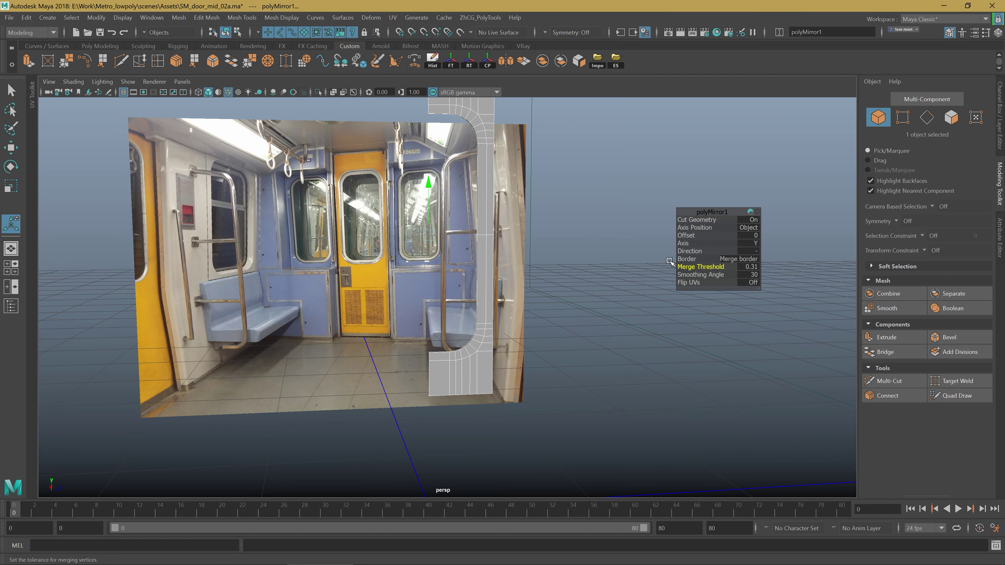
{"action": "key", "text": "q"}
{"action": "left_click_drag", "start_coordinate": [496, 299], "coordinate": [521, 277], "text": "alt"}
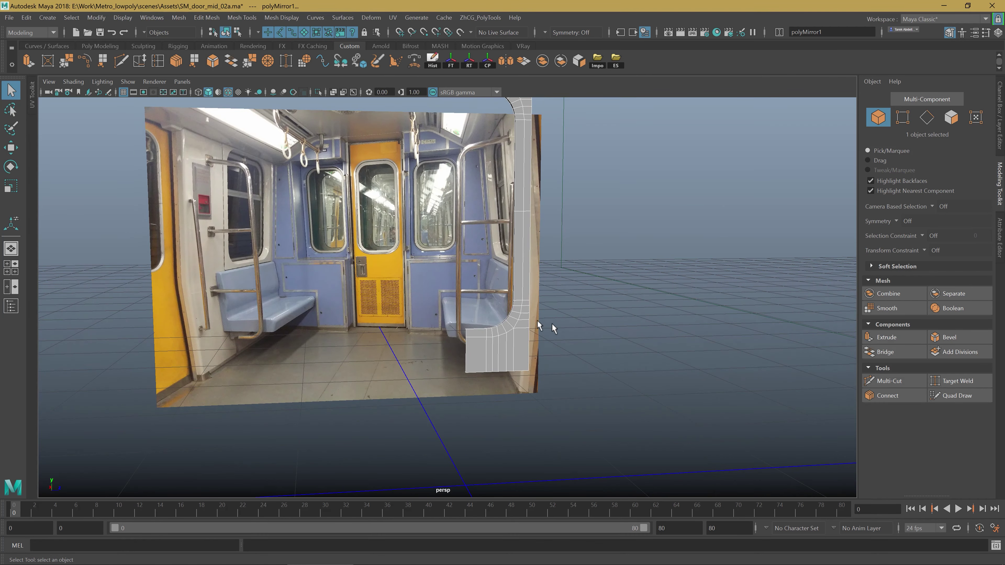
{"action": "left_click_drag", "start_coordinate": [552, 328], "coordinate": [527, 314], "text": "alt"}
{"action": "right_click_drag", "start_coordinate": [514, 274], "coordinate": [485, 279]}
{"action": "left_click_drag", "start_coordinate": [442, 289], "coordinate": [600, 444]}
{"action": "mouse_move", "coordinate": [499, 337]}
{"action": "left_mouse_down", "text": "alt"}
{"action": "mouse_move", "coordinate": [466, 341]}
{"action": "mouse_move", "coordinate": [540, 269]}
{"action": "left_mouse_up", "text": "alt"}
In the four-view layout, raise the selected vertices to Y 97.52.
{"action": "key", "text": "w"}
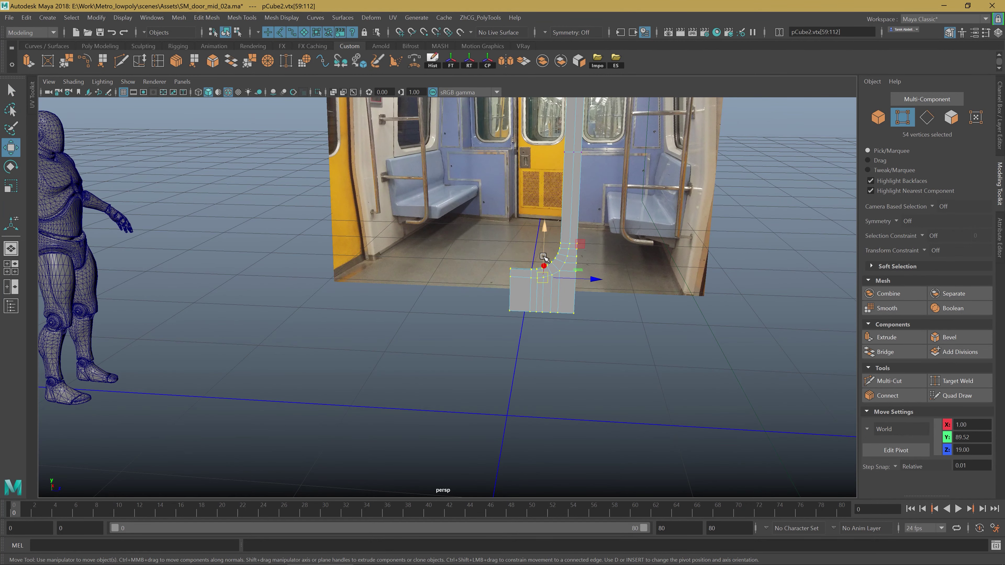
{"action": "key", "text": "space"}
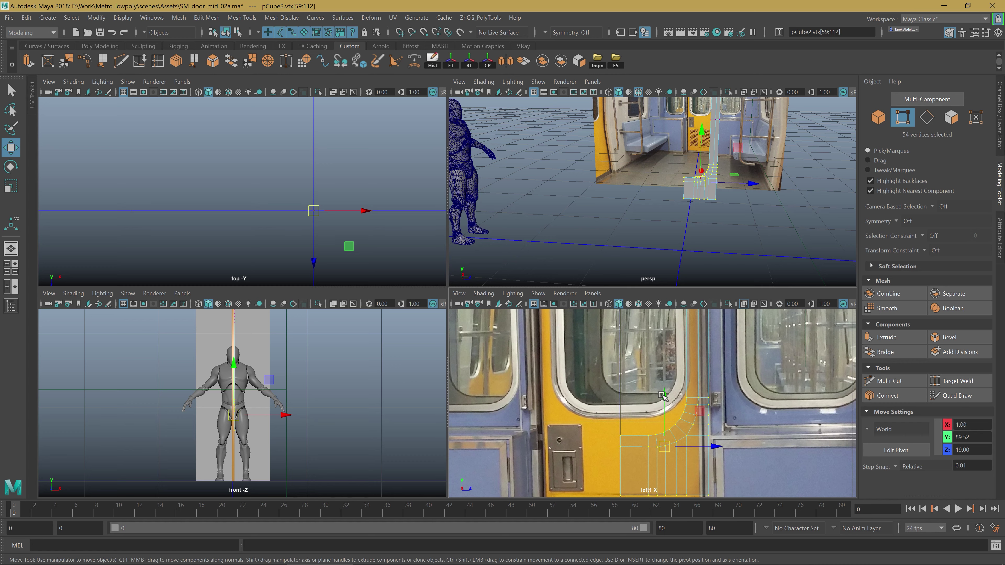
{"action": "left_click_drag", "start_coordinate": [663, 395], "coordinate": [666, 367]}
{"action": "left_click_drag", "start_coordinate": [669, 253], "coordinate": [642, 271], "text": "alt"}
{"action": "mouse_move", "coordinate": [657, 371]}
{"action": "middle_mouse_down", "text": "alt"}
{"action": "mouse_move", "coordinate": [643, 326]}
{"action": "mouse_move", "coordinate": [649, 301]}
{"action": "middle_mouse_up", "text": "alt"}
Drop the 14 bottom-row vertices down to the floor at Y 0.
{"action": "left_click_drag", "start_coordinate": [610, 353], "coordinate": [689, 373]}
{"action": "scroll", "coordinate": [653, 347], "scroll_direction": "down", "scroll_amount": 2}
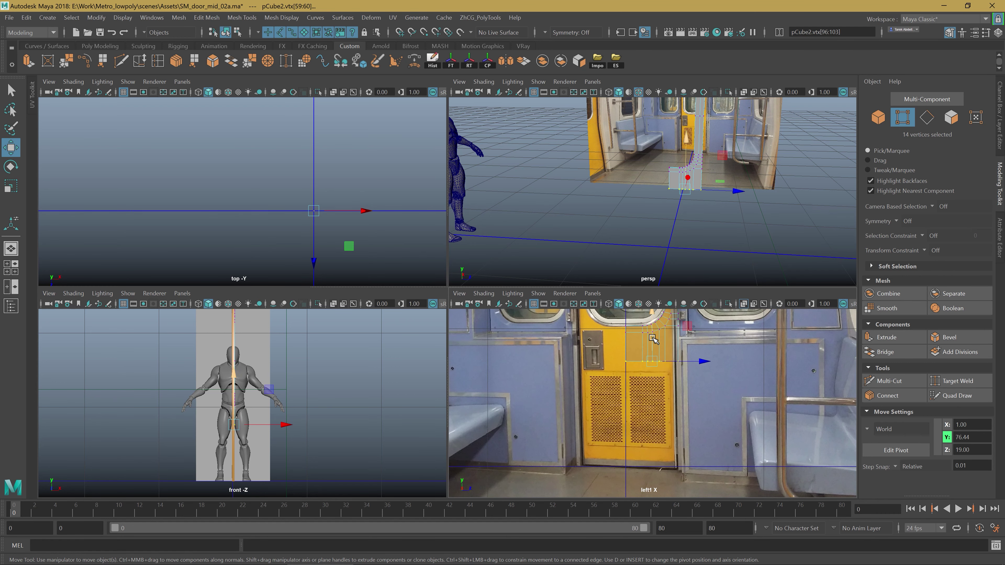
{"action": "key", "text": "r"}
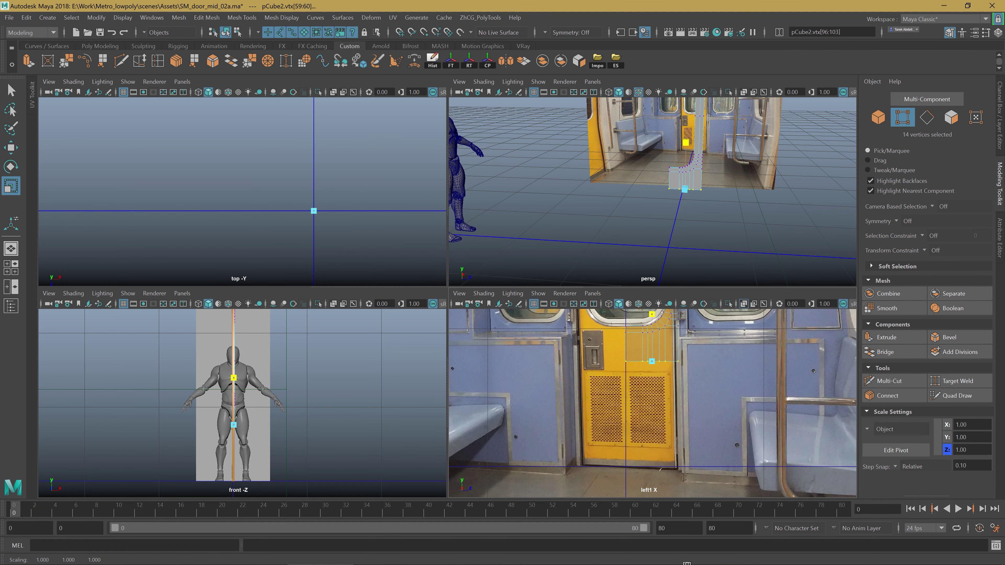
{"action": "key", "text": "w"}
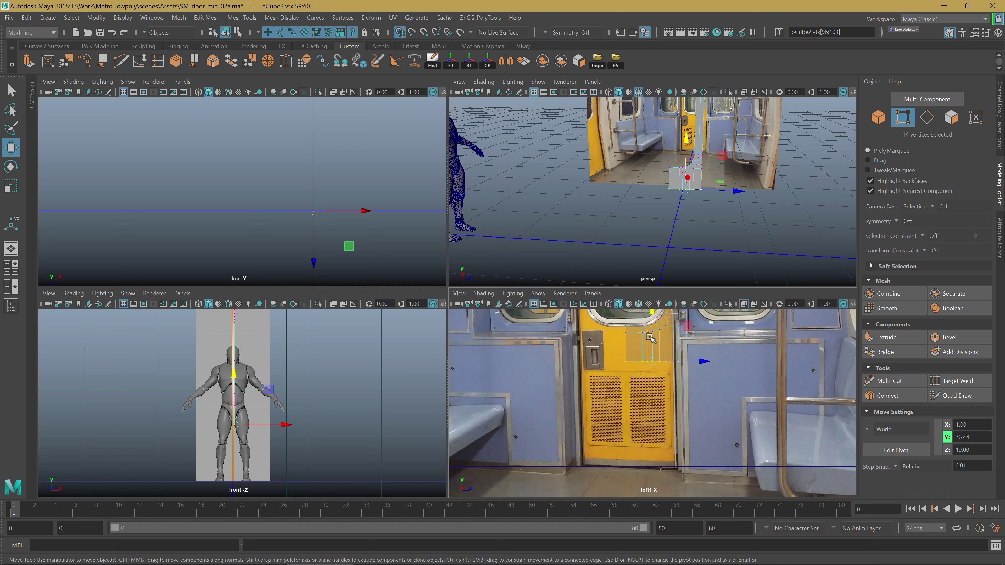
{"action": "left_click_drag", "start_coordinate": [655, 344], "coordinate": [657, 452]}
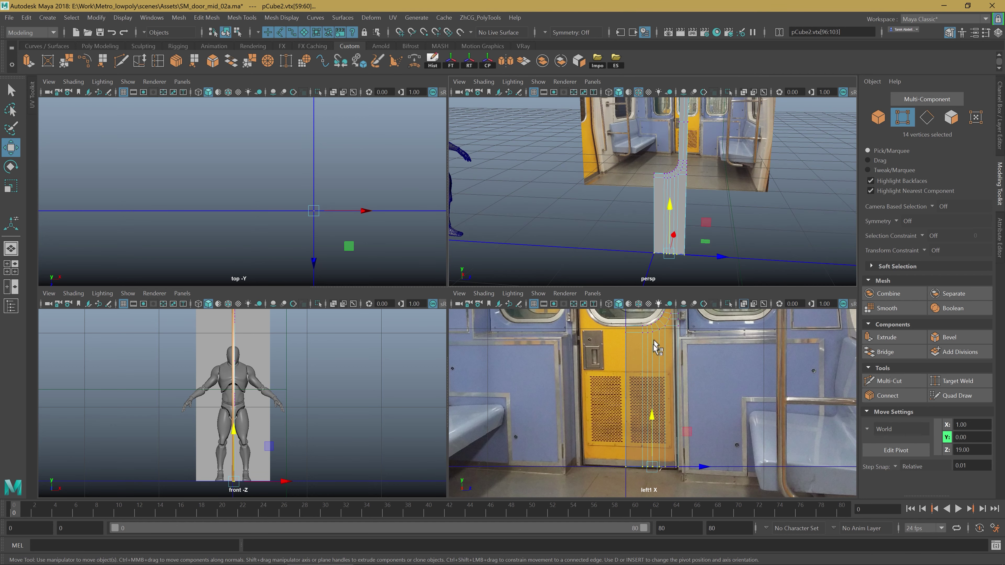
{"action": "scroll", "coordinate": [632, 381], "scroll_direction": "up", "scroll_amount": 10}
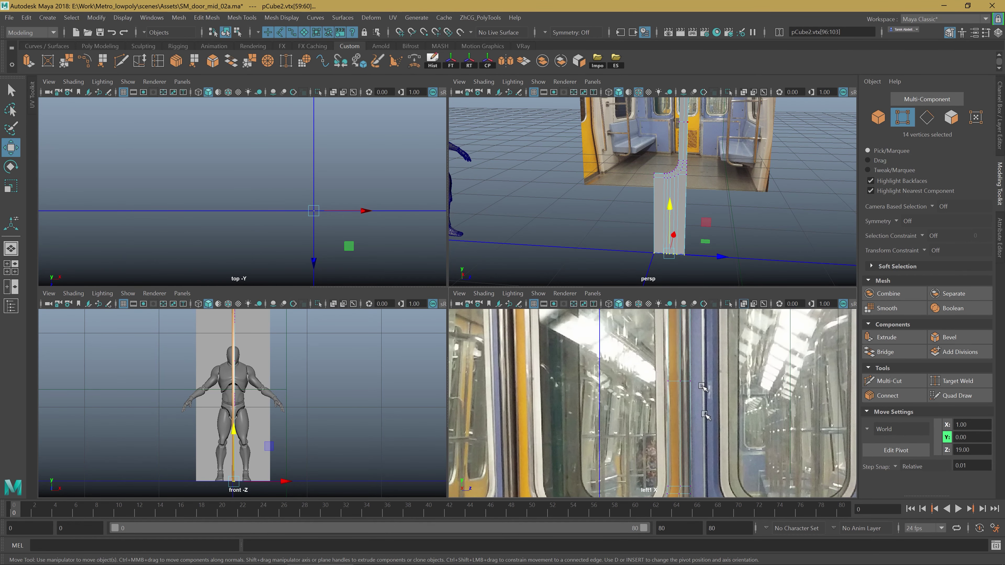
{"action": "scroll", "coordinate": [671, 418], "scroll_direction": "up", "scroll_amount": 3}
{"action": "scroll", "coordinate": [671, 418], "scroll_direction": "down", "scroll_amount": 2}
{"action": "scroll", "coordinate": [665, 408], "scroll_direction": "down", "scroll_amount": 3}
{"action": "scroll", "coordinate": [657, 392], "scroll_direction": "down", "scroll_amount": 1}
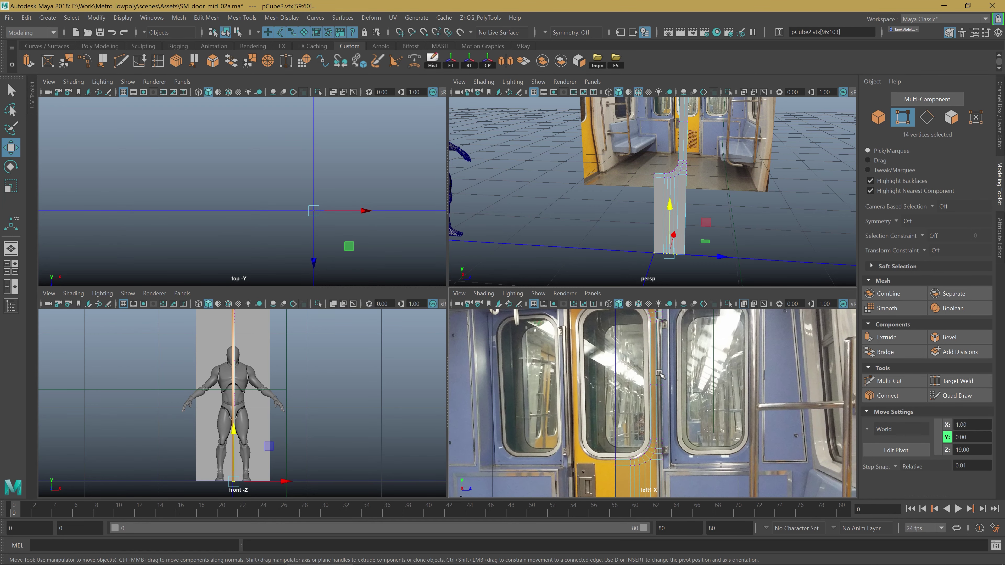
Select the four extra seam edges in Edge mode and delete them.
{"action": "left_click_drag", "start_coordinate": [635, 372], "coordinate": [704, 404]}
{"action": "scroll", "coordinate": [653, 380], "scroll_direction": "up", "scroll_amount": 2}
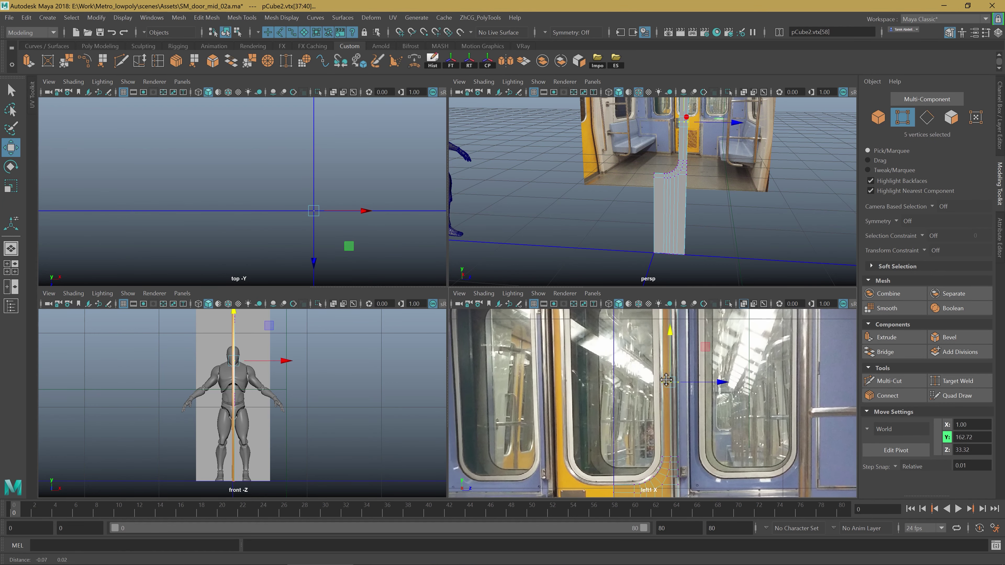
{"action": "scroll", "coordinate": [653, 380], "scroll_direction": "up", "scroll_amount": 1}
{"action": "right_click", "coordinate": [669, 380]}
{"action": "right_click_drag", "start_coordinate": [670, 266], "coordinate": [669, 232]}
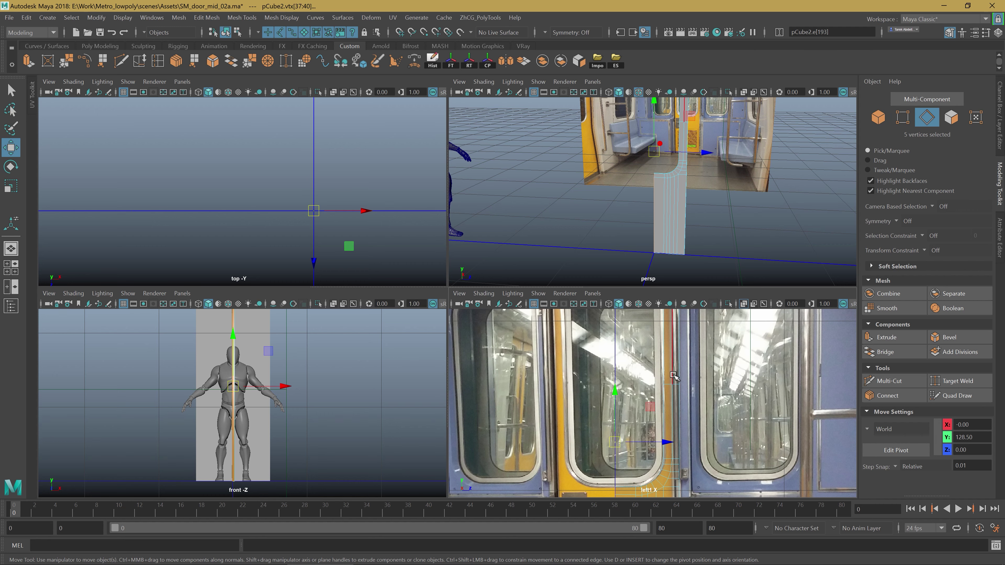
{"action": "left_click_drag", "start_coordinate": [669, 387], "coordinate": [727, 422]}
{"action": "key", "text": "Delete"}
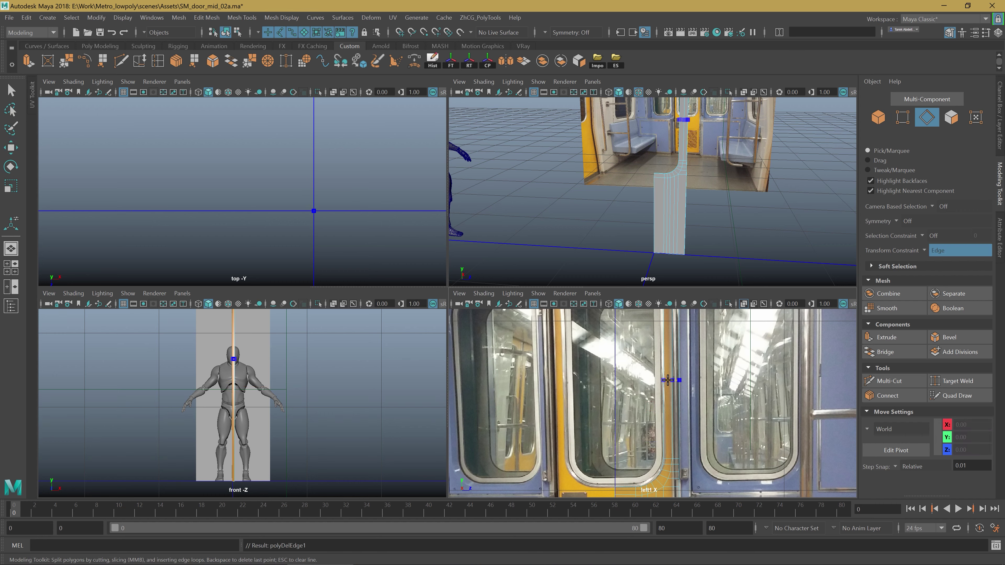
Commit the new cut edge, raise five top vertices to Y 166.72, and save SM_door_mid_02a.ma.
{"action": "key", "text": "Return"}
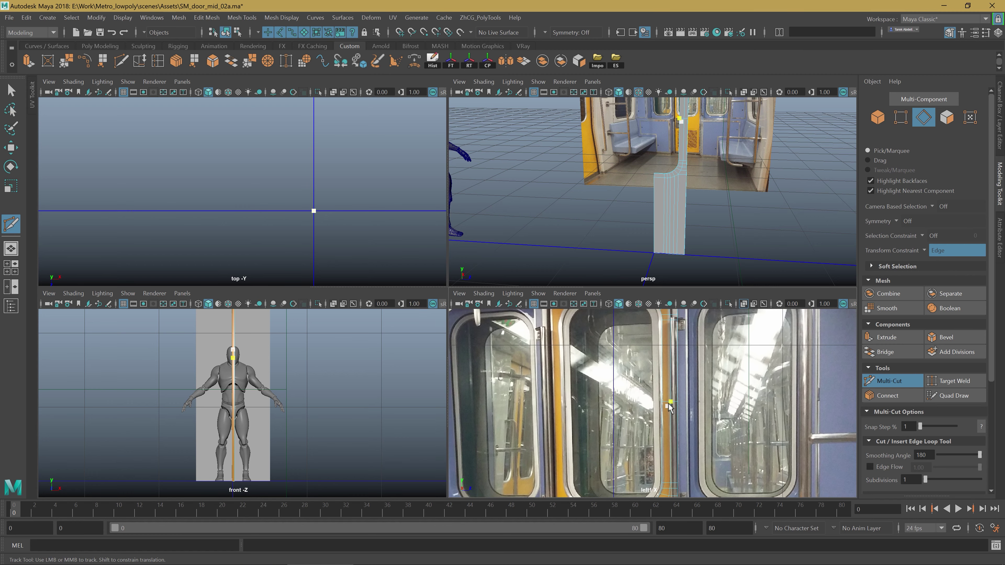
{"action": "right_click_drag", "start_coordinate": [669, 395], "coordinate": [625, 259]}
{"action": "key", "text": "ctrl+F9"}
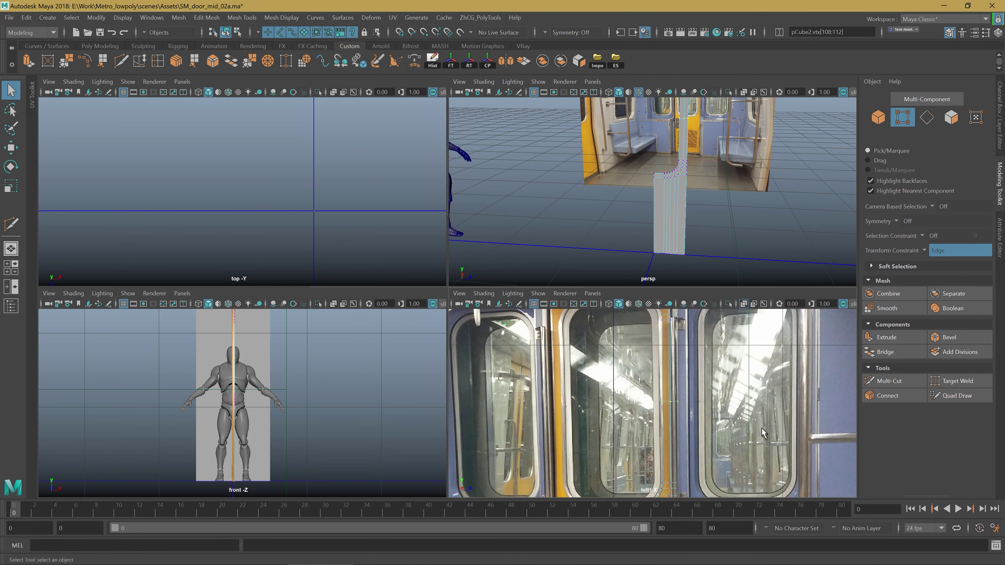
{"action": "key", "text": "r"}
{"action": "key", "text": "w"}
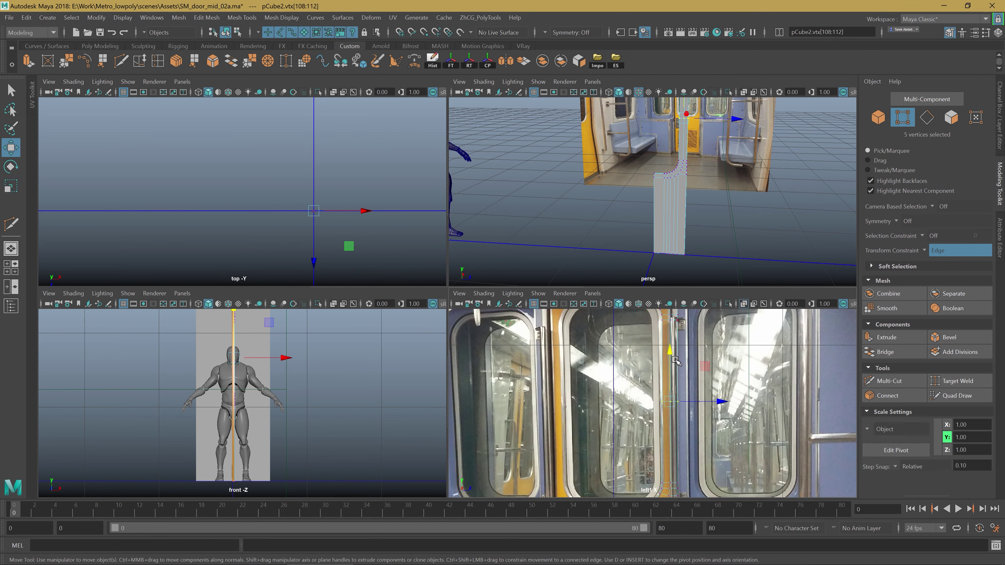
{"action": "middle_click_drag", "start_coordinate": [703, 217], "coordinate": [682, 242], "text": "alt"}
{"action": "scroll", "coordinate": [672, 406], "scroll_direction": "down", "scroll_amount": 3}
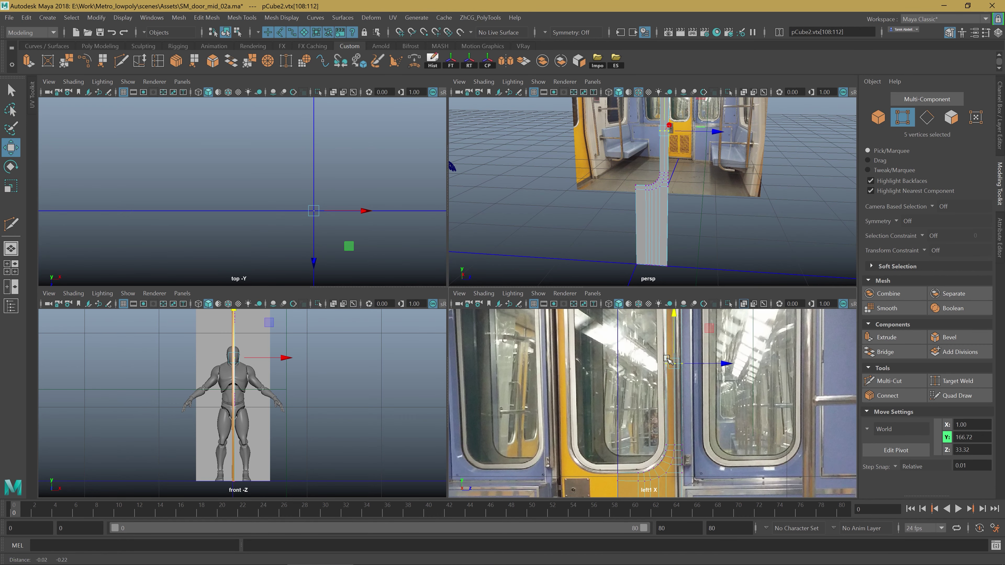
{"action": "key", "text": "ctrl+s"}
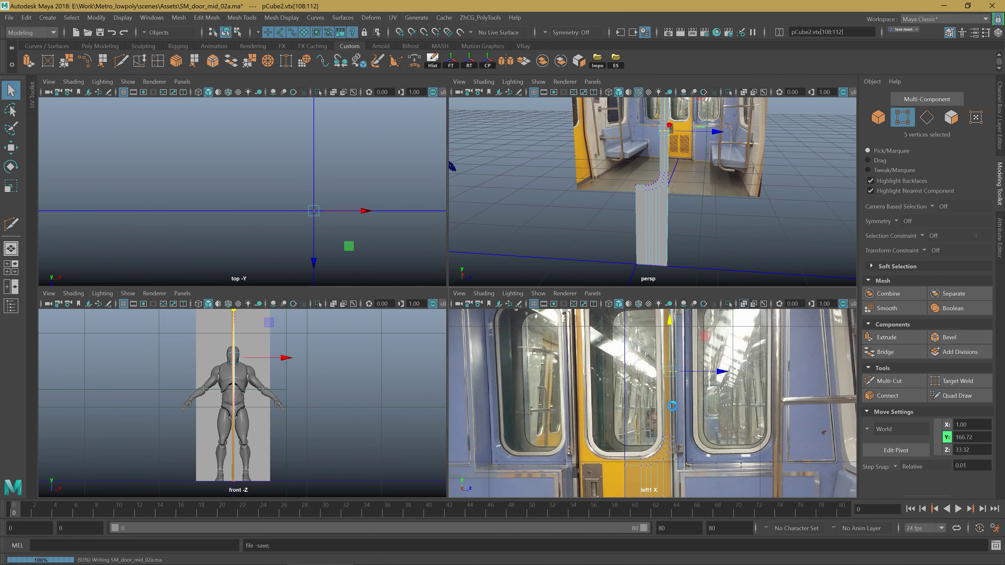
Orbit the side and perspective views to inspect the curved corner against the door and floor.
{"action": "mouse_move", "coordinate": [649, 431]}
{"action": "middle_mouse_down", "text": "alt"}
{"action": "mouse_move", "coordinate": [672, 387]}
{"action": "mouse_move", "coordinate": [673, 409]}
{"action": "middle_mouse_up", "text": "alt"}
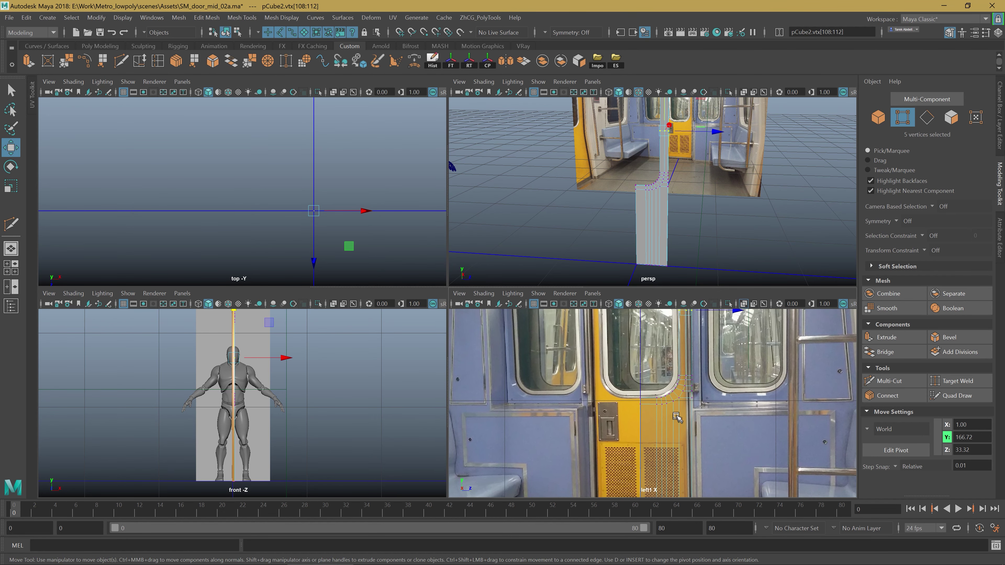
{"action": "middle_click_drag", "start_coordinate": [626, 450], "coordinate": [627, 408], "text": "alt"}
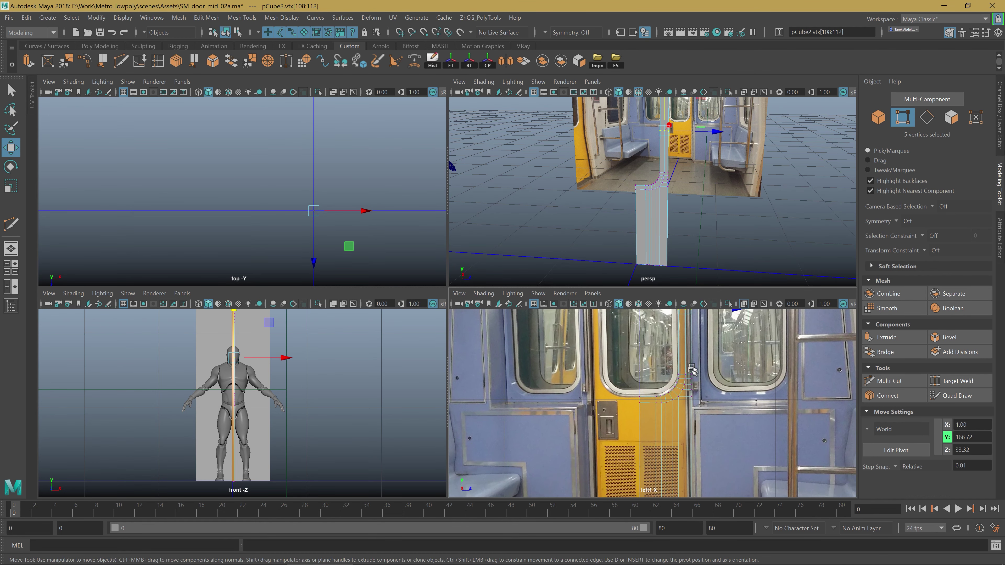
{"action": "middle_click_drag", "start_coordinate": [695, 389], "coordinate": [682, 393], "text": "alt"}
{"action": "left_click_drag", "start_coordinate": [649, 199], "coordinate": [673, 215], "text": "alt"}
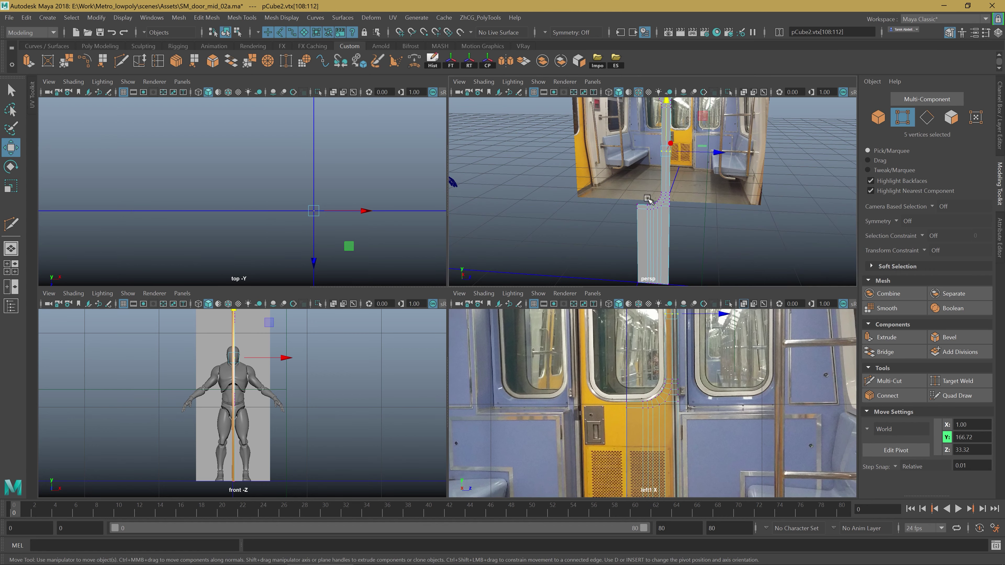
{"action": "right_click_drag", "start_coordinate": [613, 217], "coordinate": [748, 258], "text": "alt"}
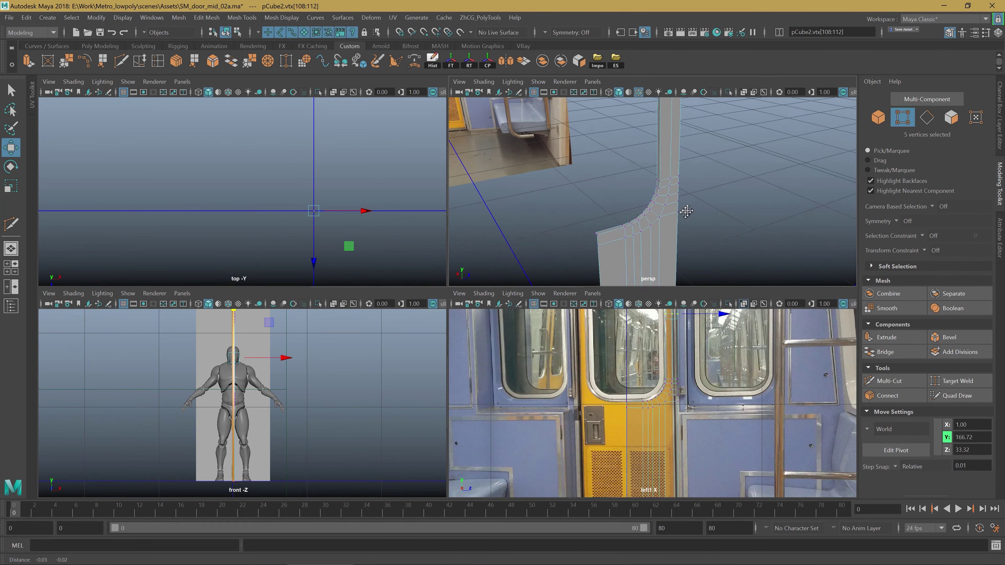
{"action": "mouse_move", "coordinate": [748, 257]}
{"action": "left_mouse_down", "text": "alt"}
{"action": "mouse_move", "coordinate": [676, 208]}
{"action": "mouse_move", "coordinate": [685, 224]}
{"action": "mouse_move", "coordinate": [664, 247]}
{"action": "left_mouse_up", "text": "alt"}
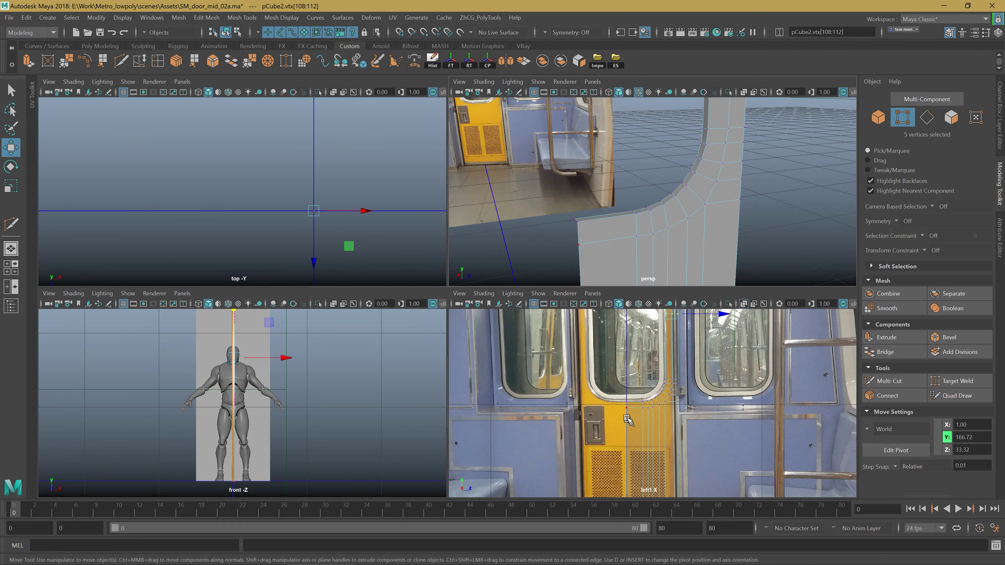
{"action": "middle_click_drag", "start_coordinate": [574, 392], "coordinate": [635, 420], "text": "alt"}
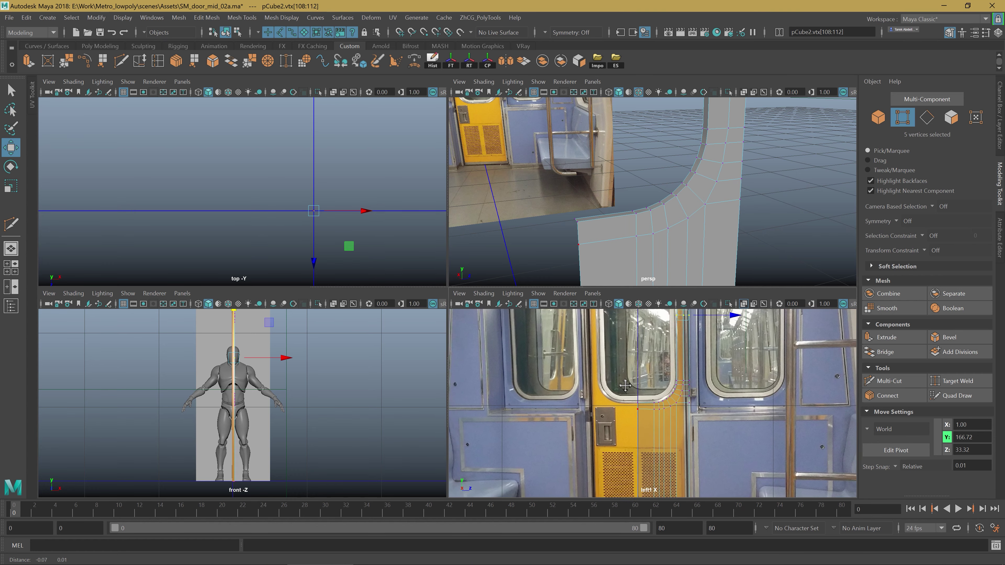